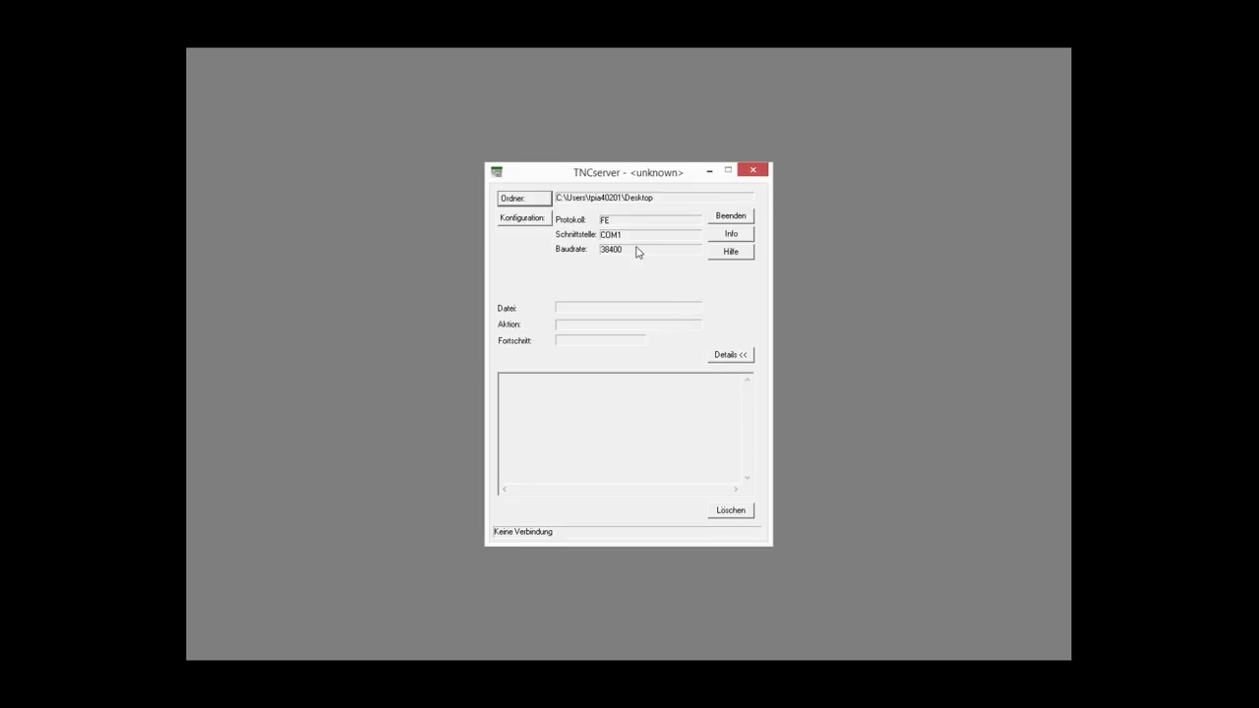
Configure TNCserver for a TNC 155B/Q control at 9600 baud, keeping port COM1
left_click_drag(615, 171, 627, 147)
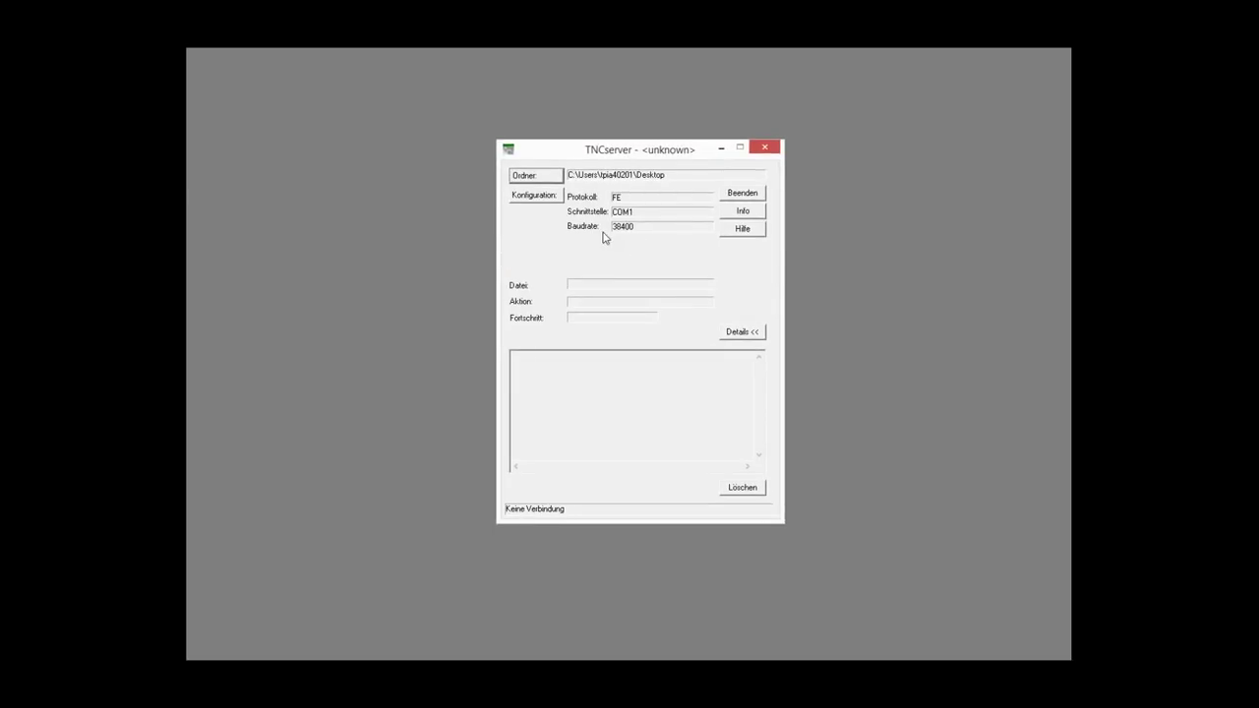
left_click(550, 201)
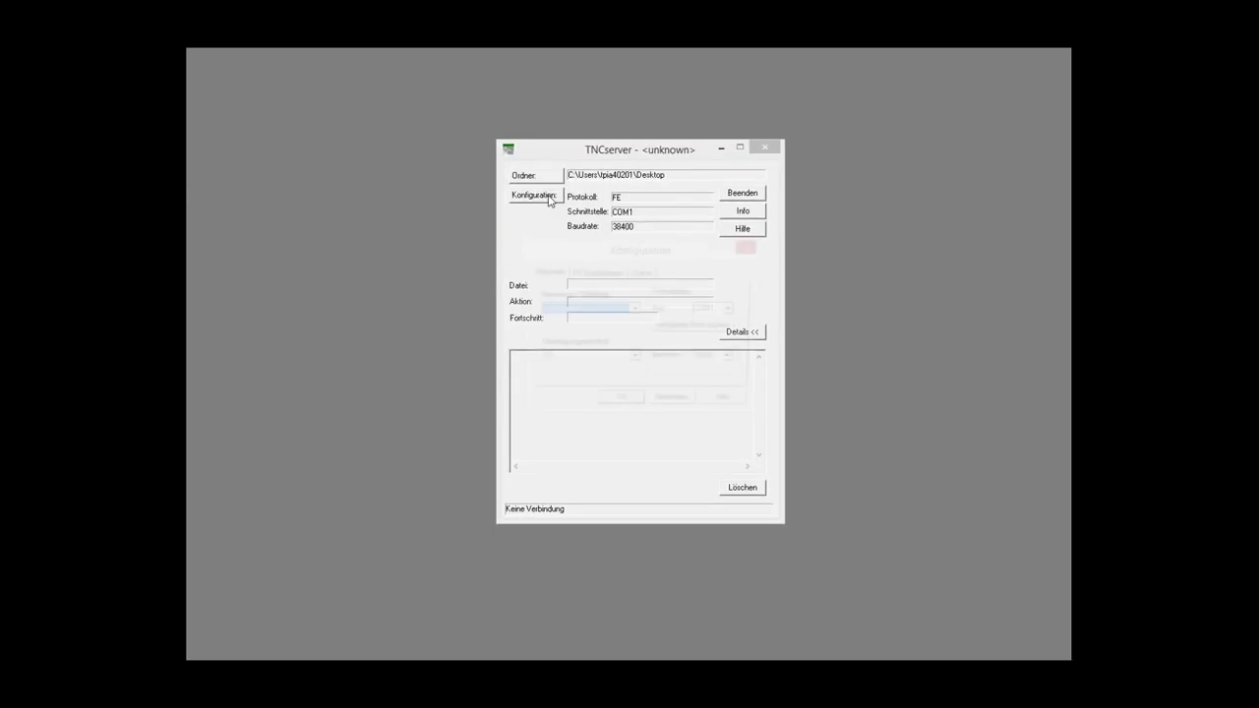
left_click(634, 311)
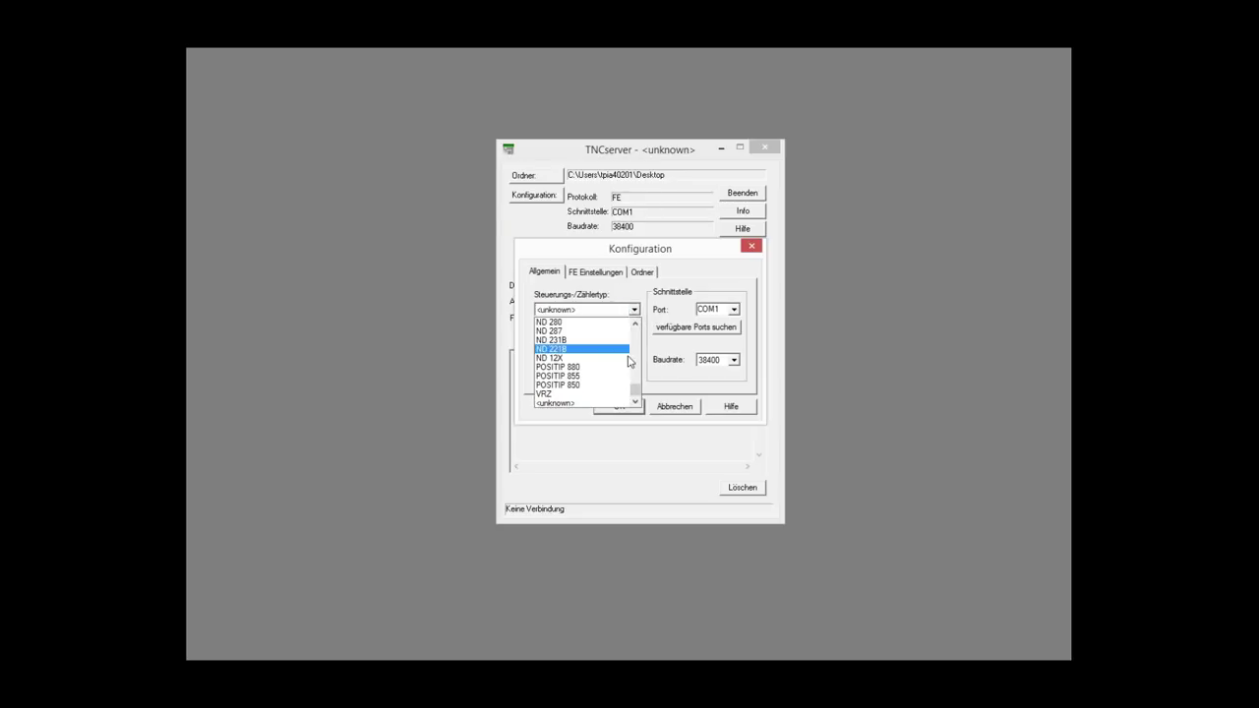
left_click_drag(633, 386, 634, 360)
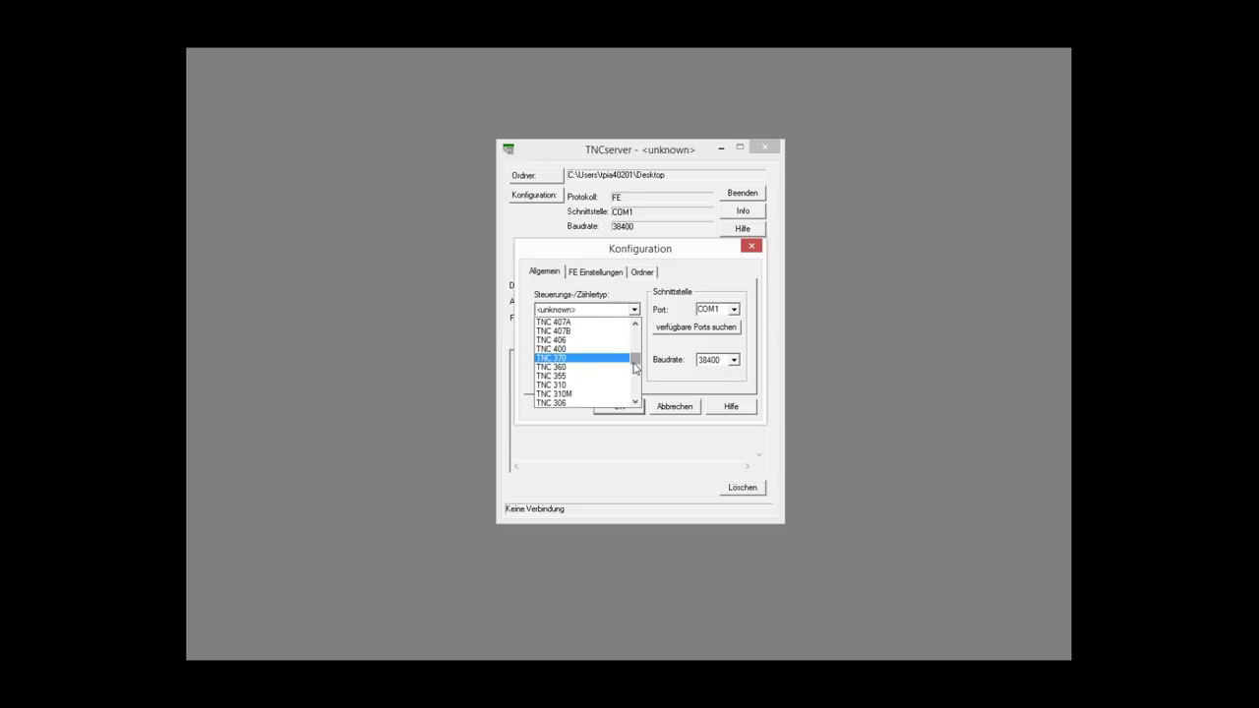
scroll(597, 384, "down", 3)
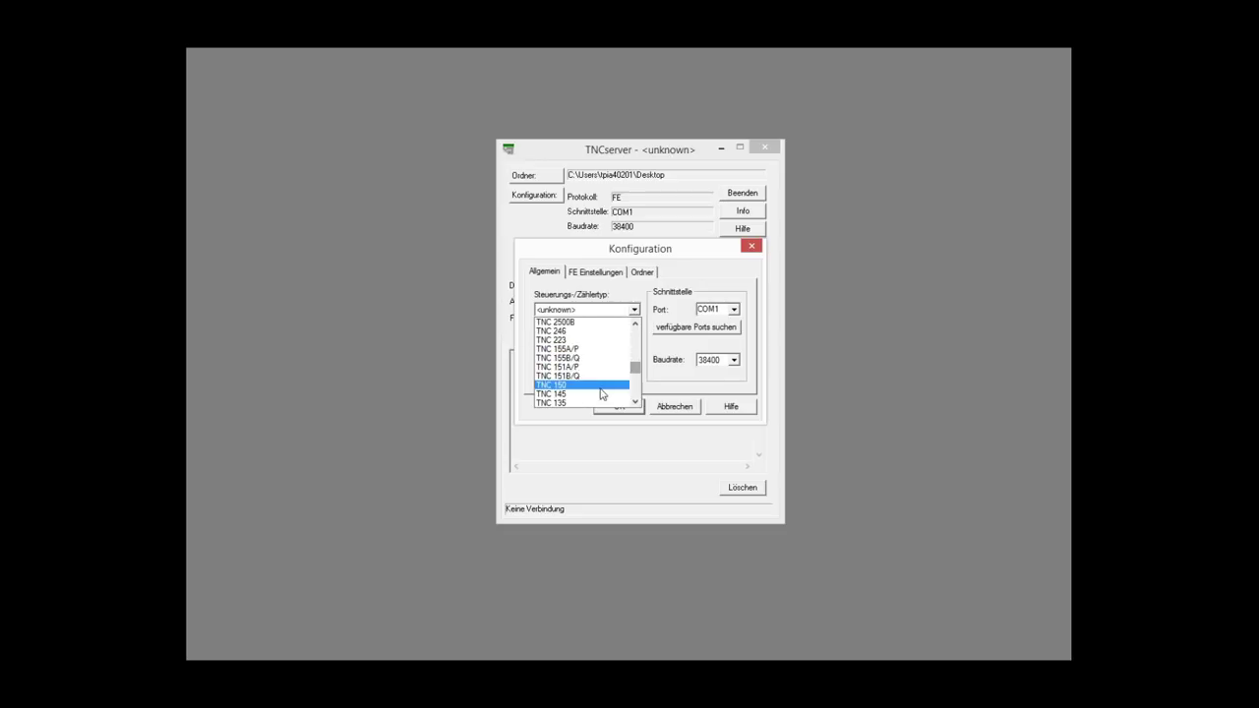
left_click(587, 359)
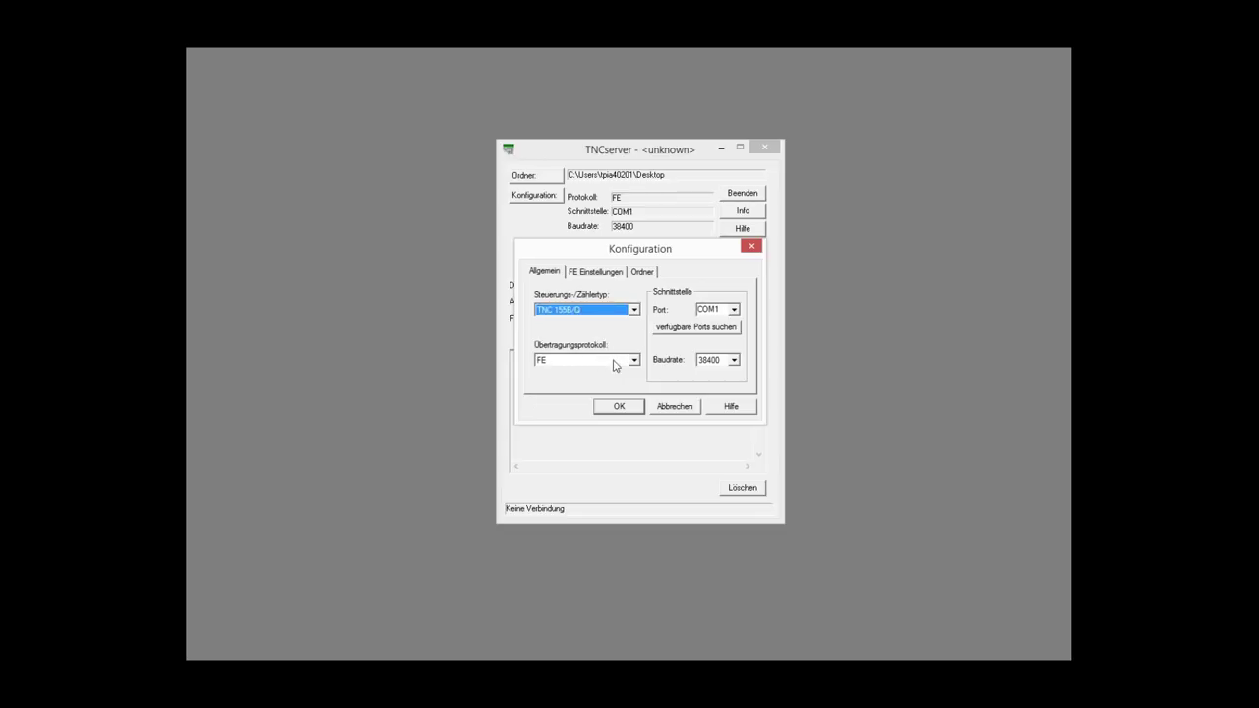
left_click(734, 310)
left_click(734, 310)
left_click(734, 310)
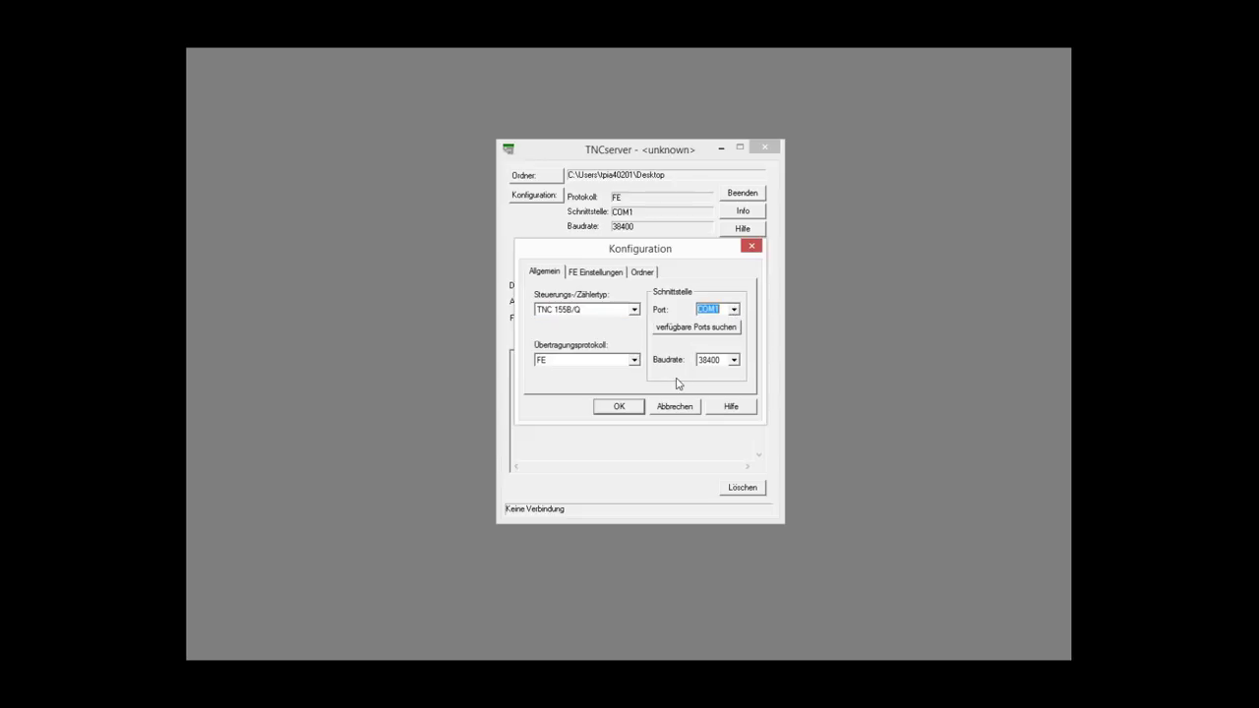
left_click(734, 360)
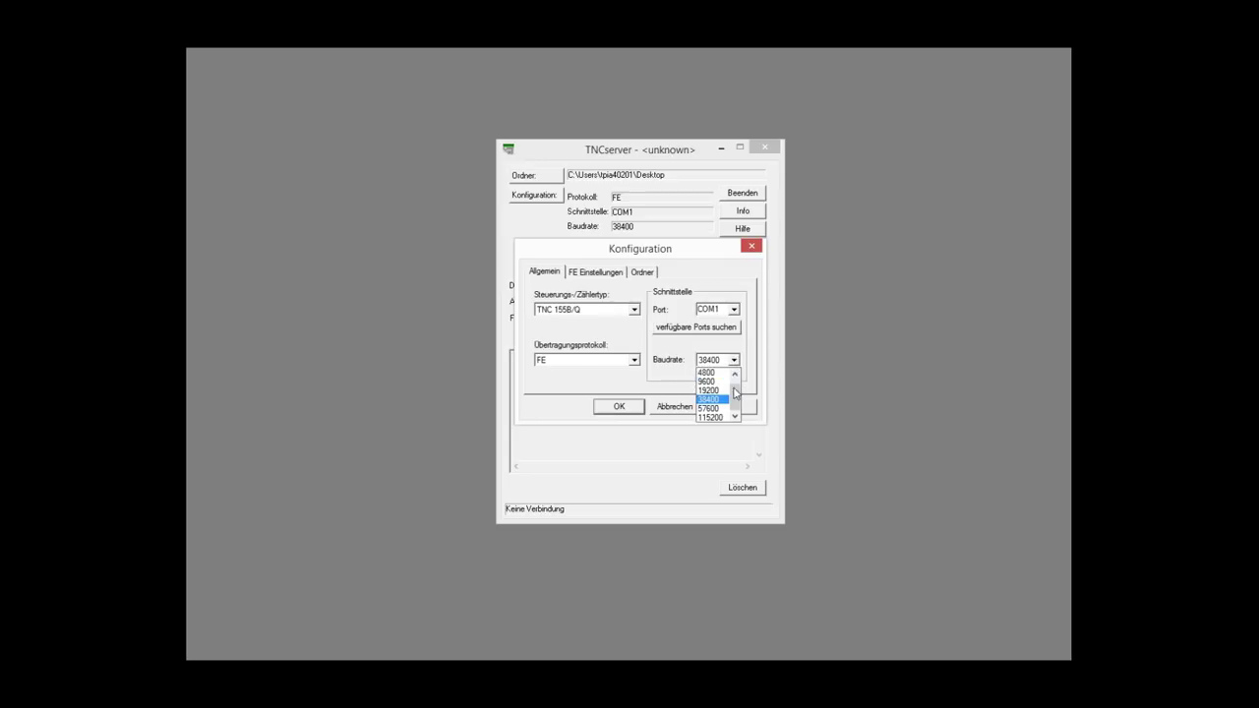
left_click(713, 382)
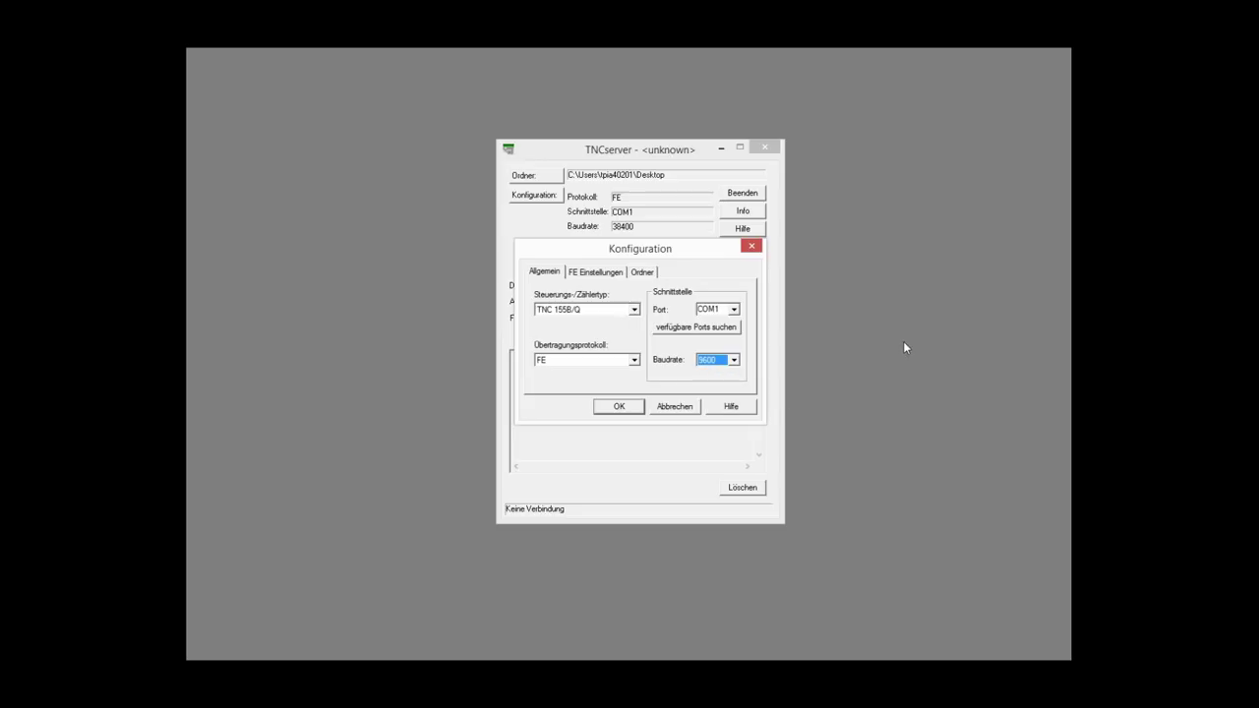
left_click(620, 408)
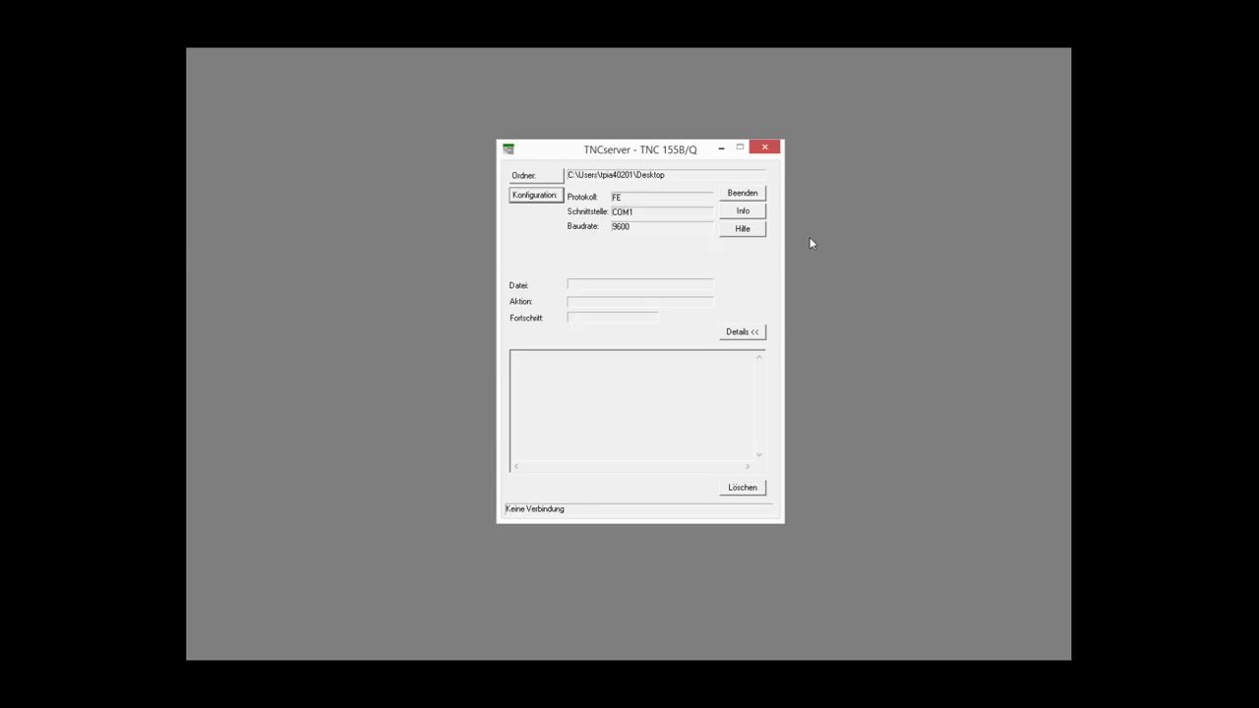
Close TNCserver and launch TNCremo from its desktop shortcut
left_click(765, 150)
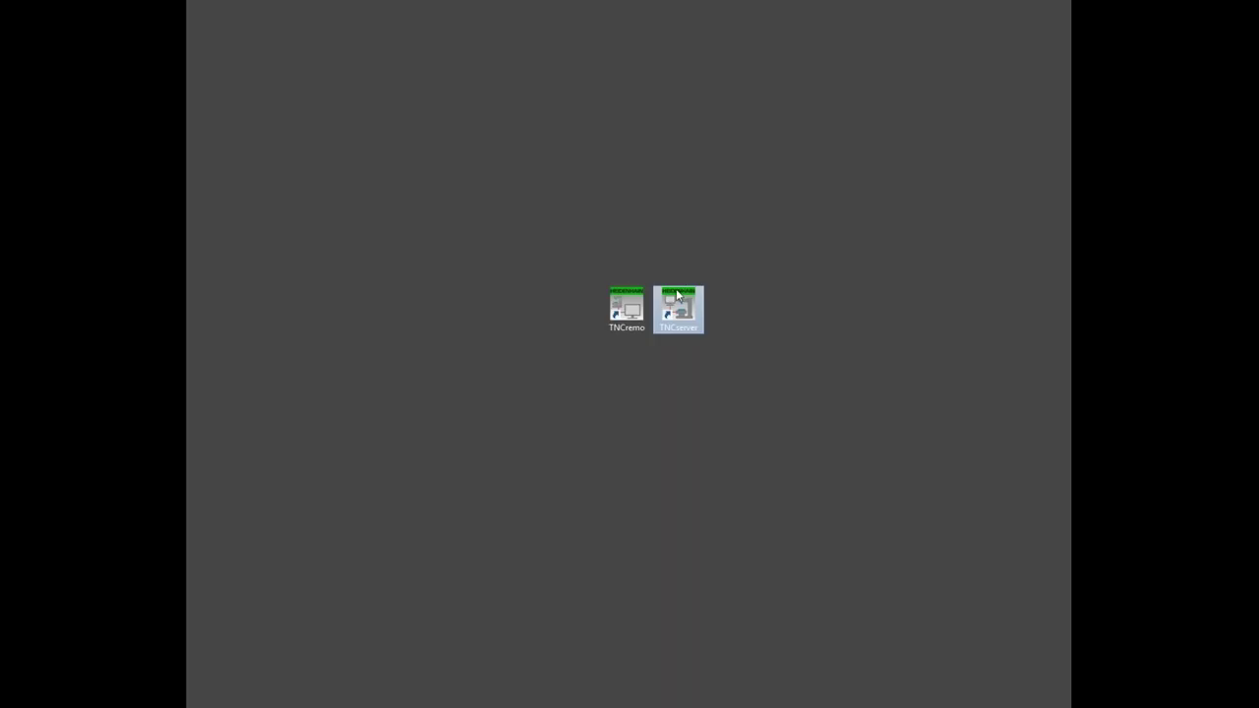
double_click(629, 308)
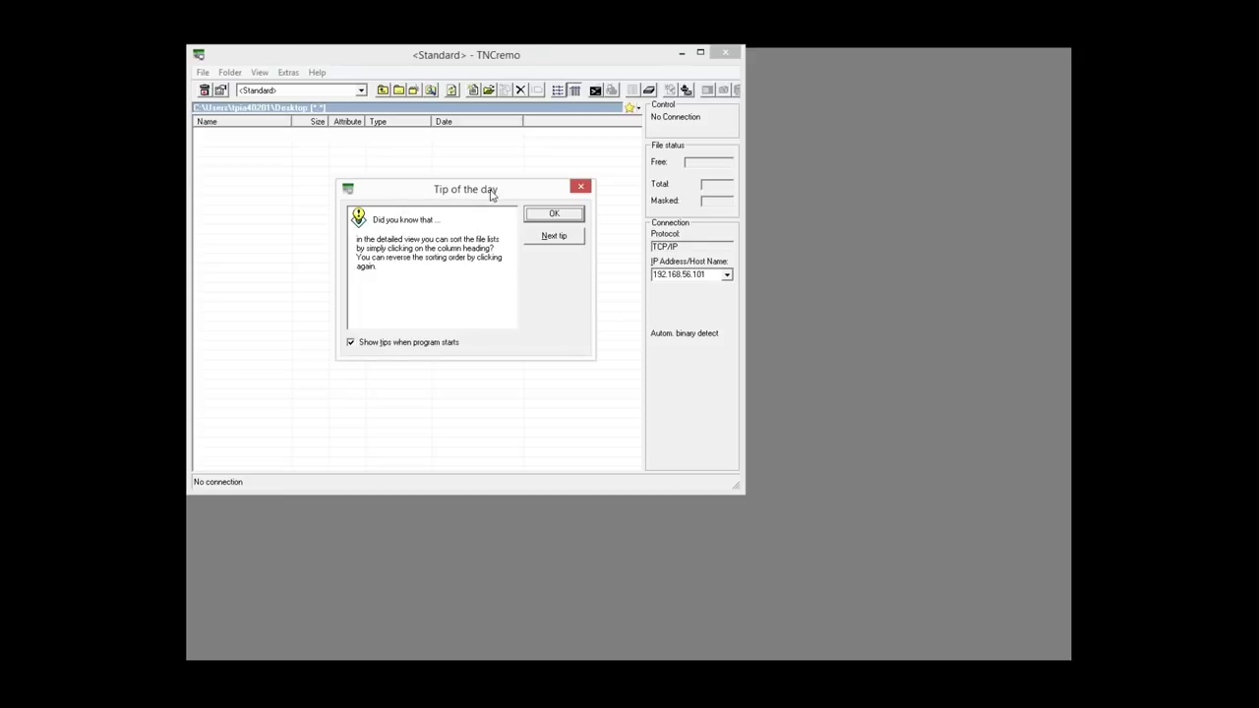
Turn off 'Show tips when program starts' and dismiss the Tip of the day
left_click(389, 347)
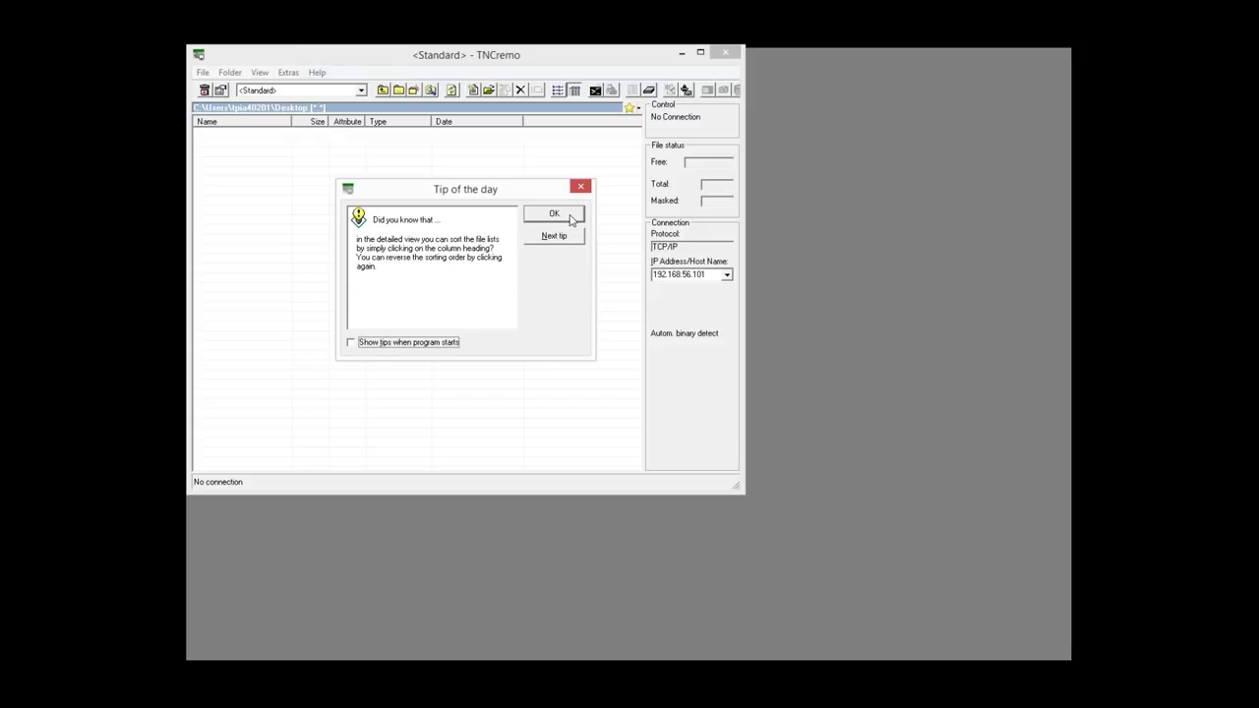
left_click(565, 217)
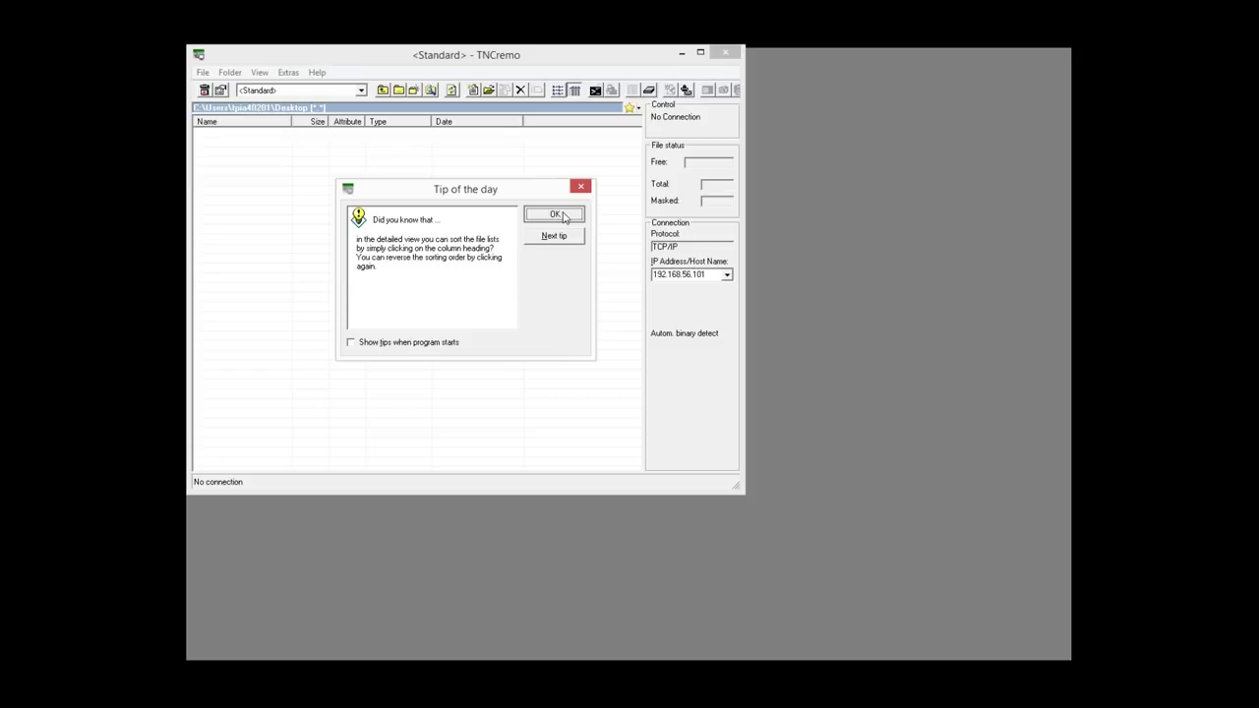
left_click(556, 214)
Maximize the TNCremo window and confirm the Desktop folder path
left_click(700, 52)
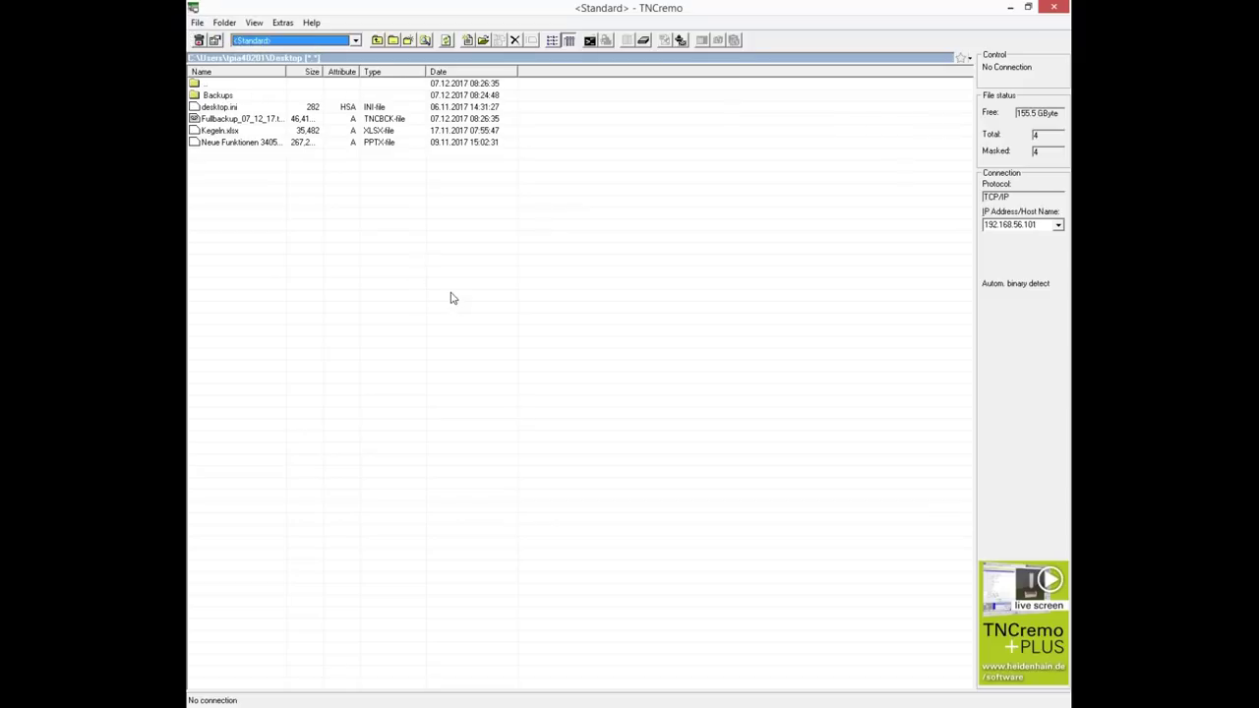
left_click(356, 58)
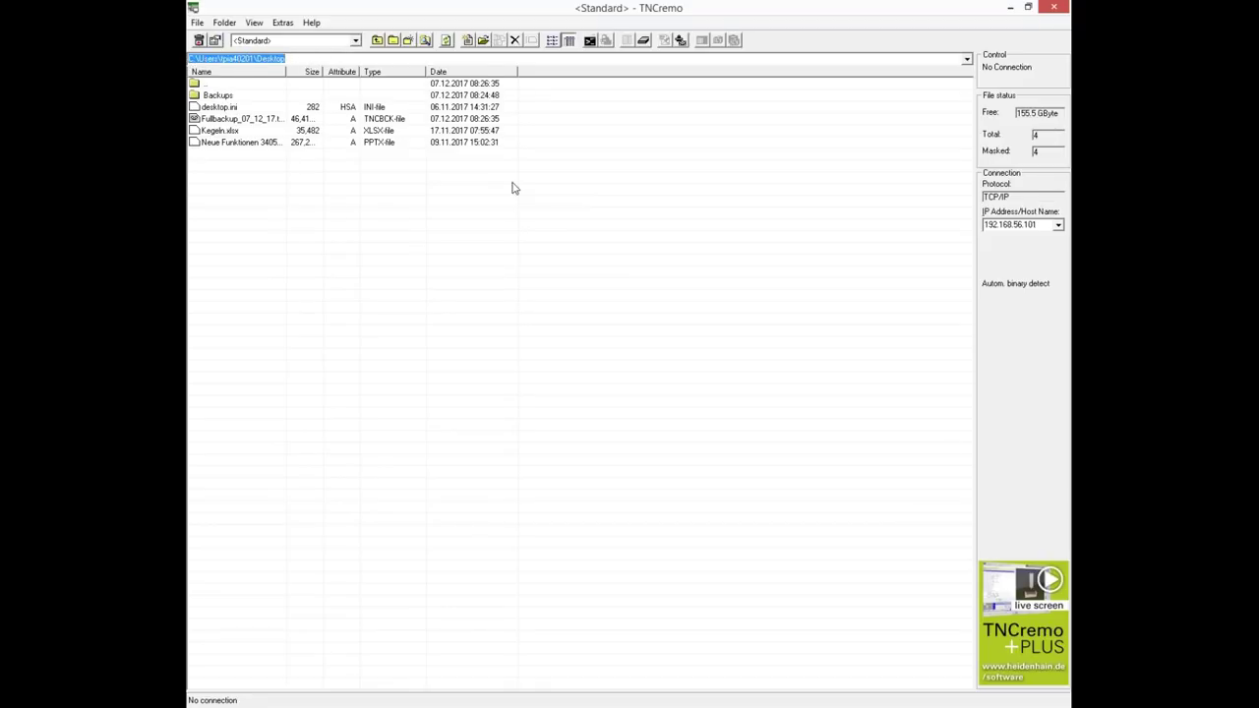
key("Return")
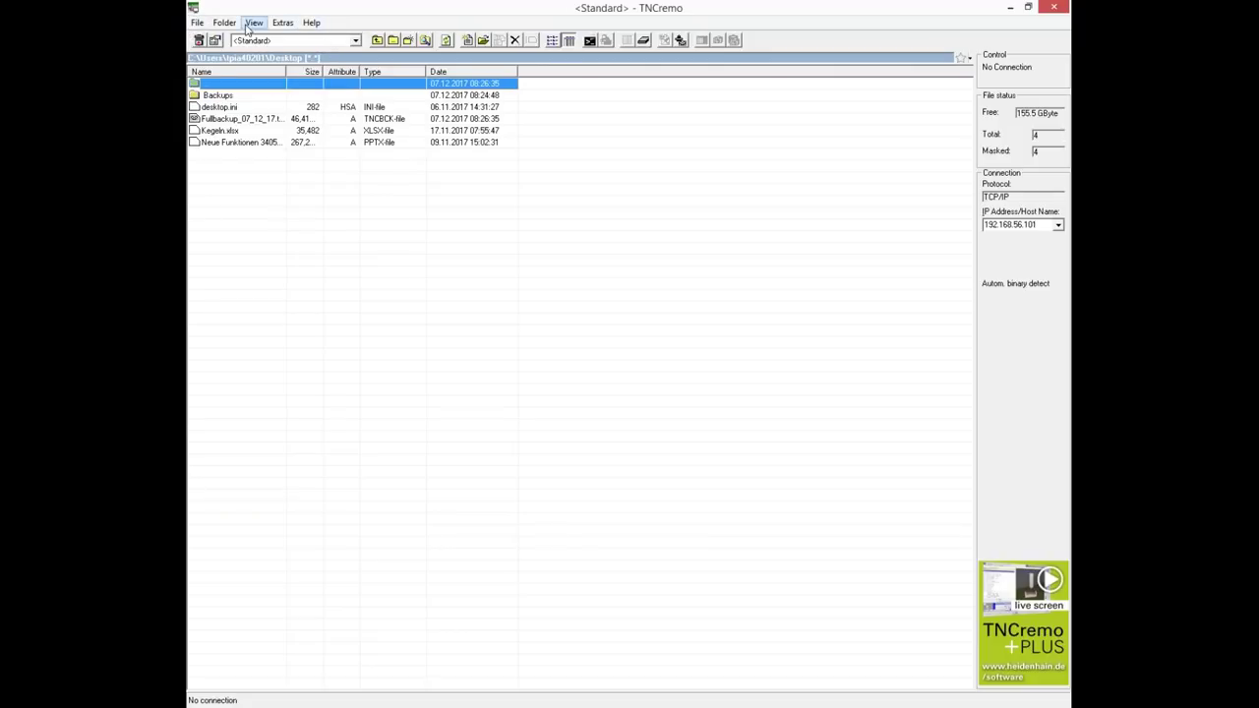
left_click(281, 23)
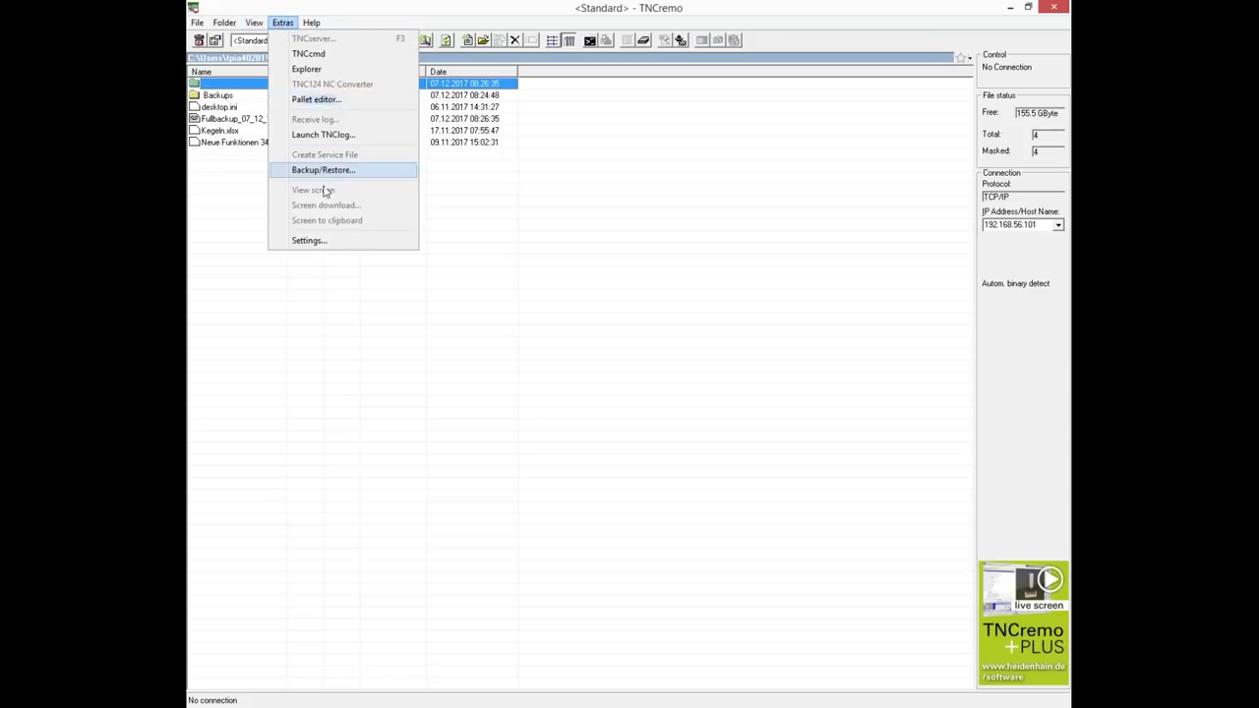
In Extras settings, change TNCremo's dialog language to Deutsch
left_click(311, 241)
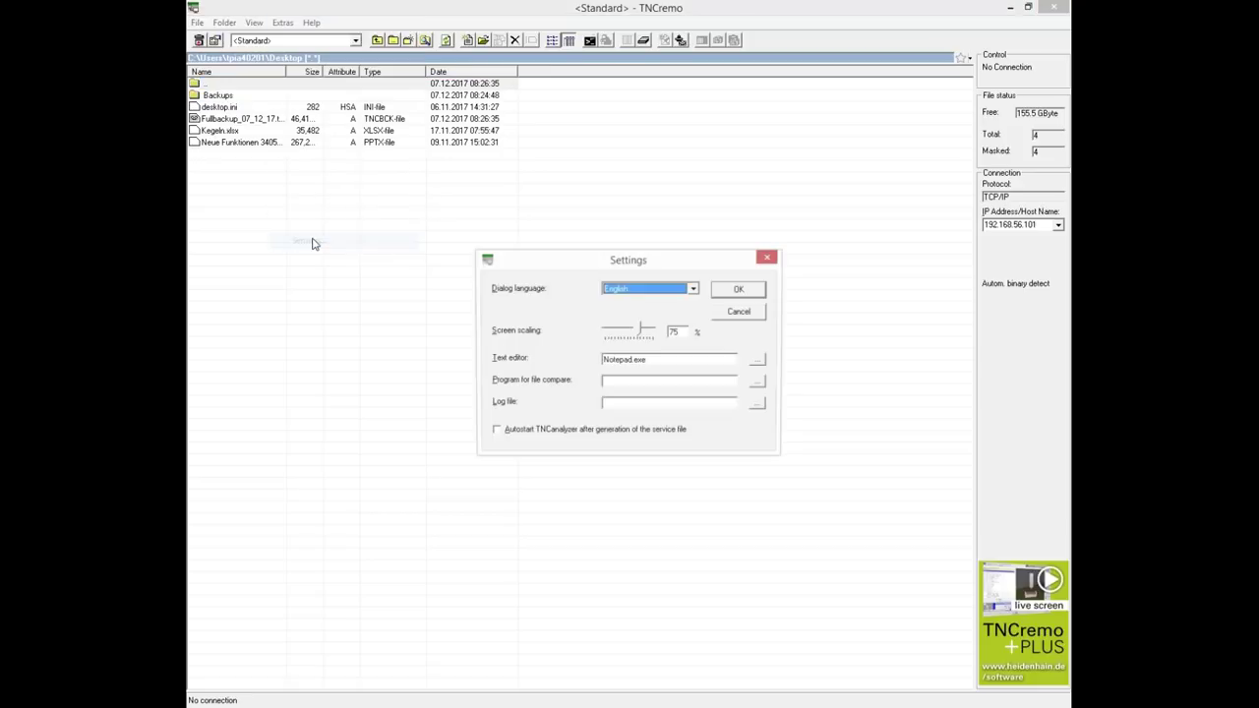
left_click(642, 290)
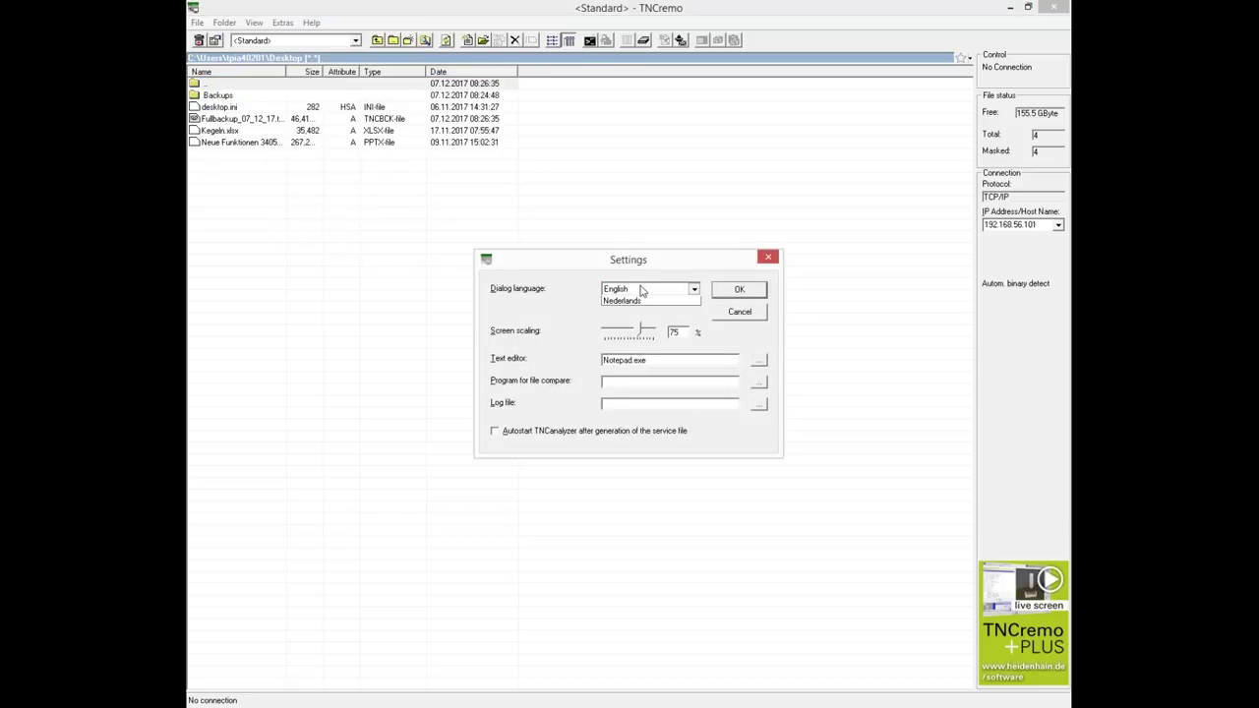
left_click(624, 317)
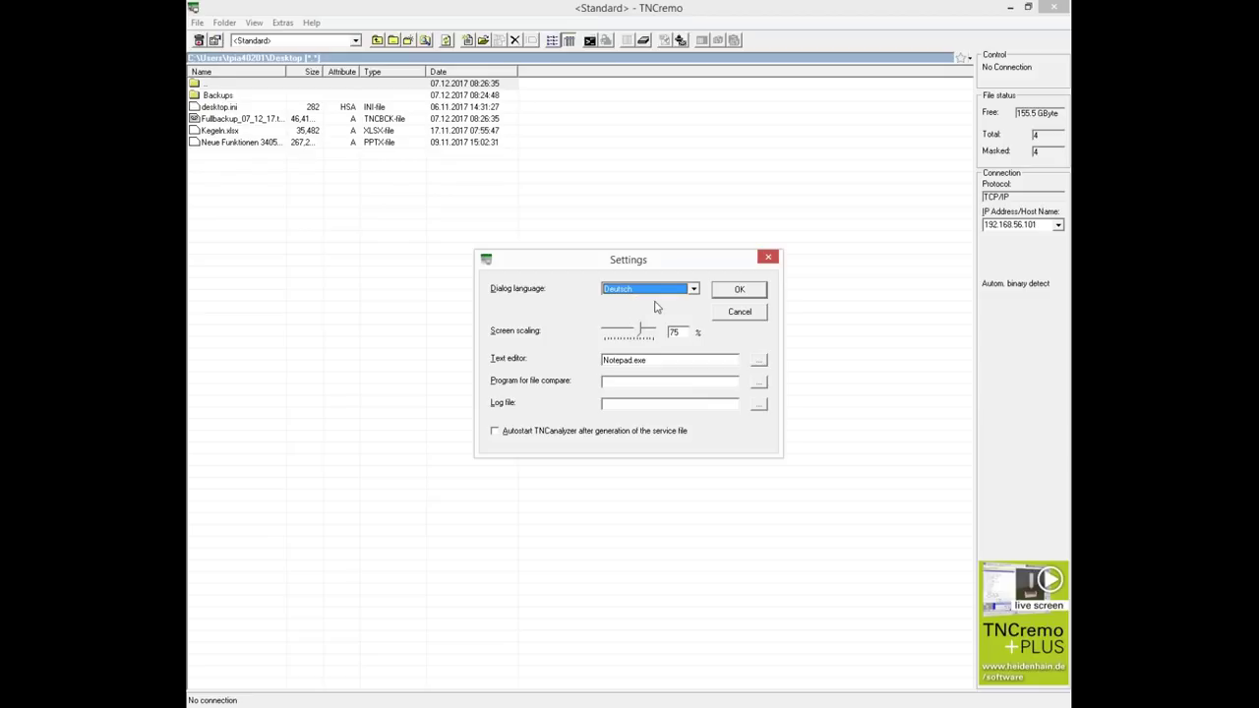
left_click(736, 296)
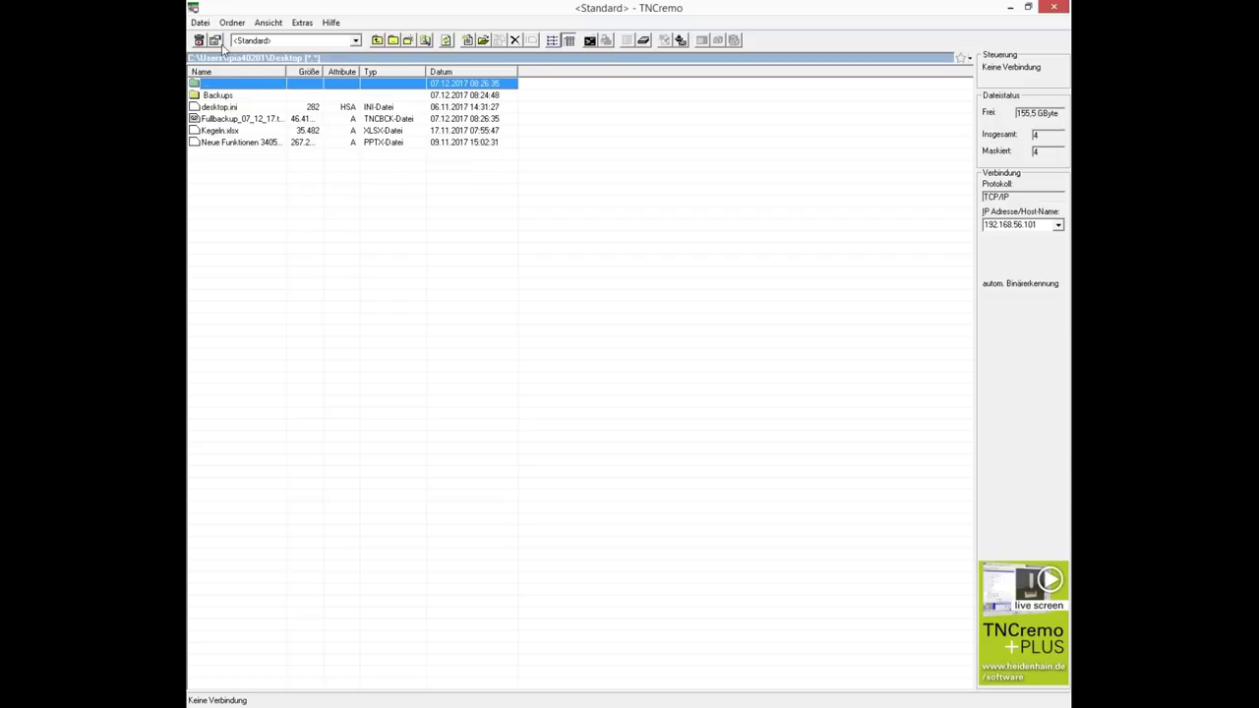
Add a new connection configuration named 'Maschine1' via Verwaltung > Neu
left_click(201, 23)
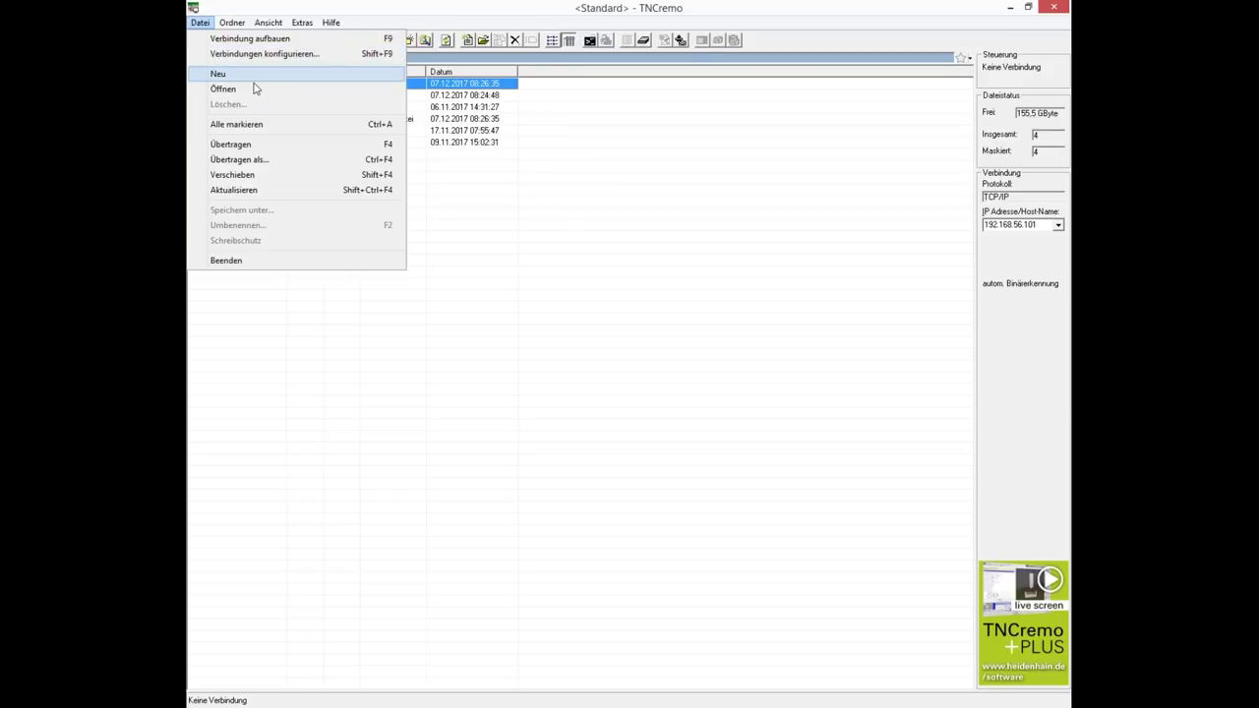
left_click(528, 190)
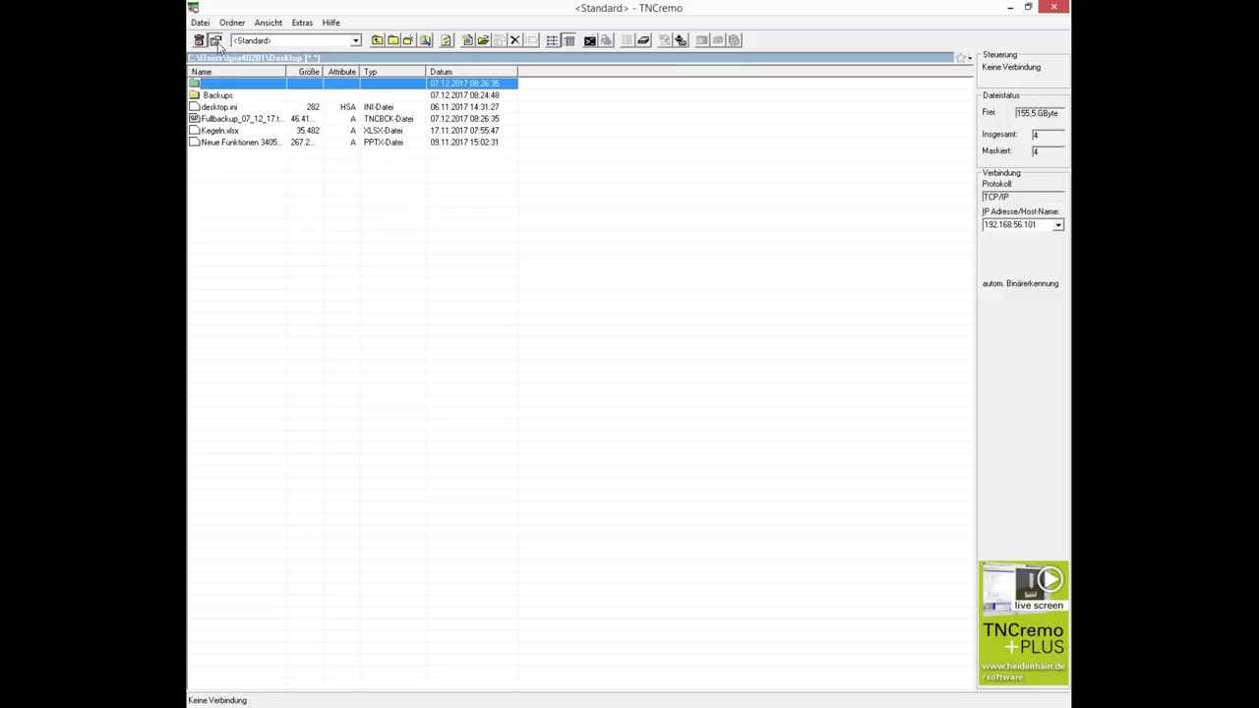
left_click(216, 41)
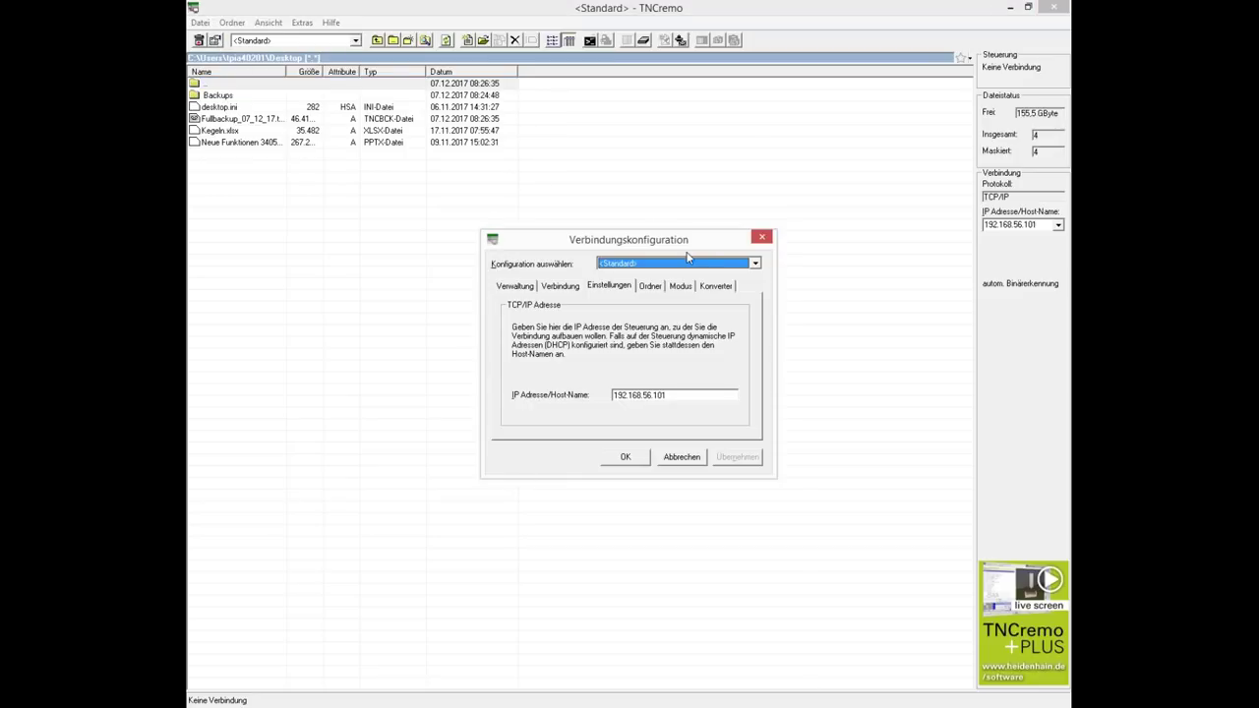
left_click(514, 287)
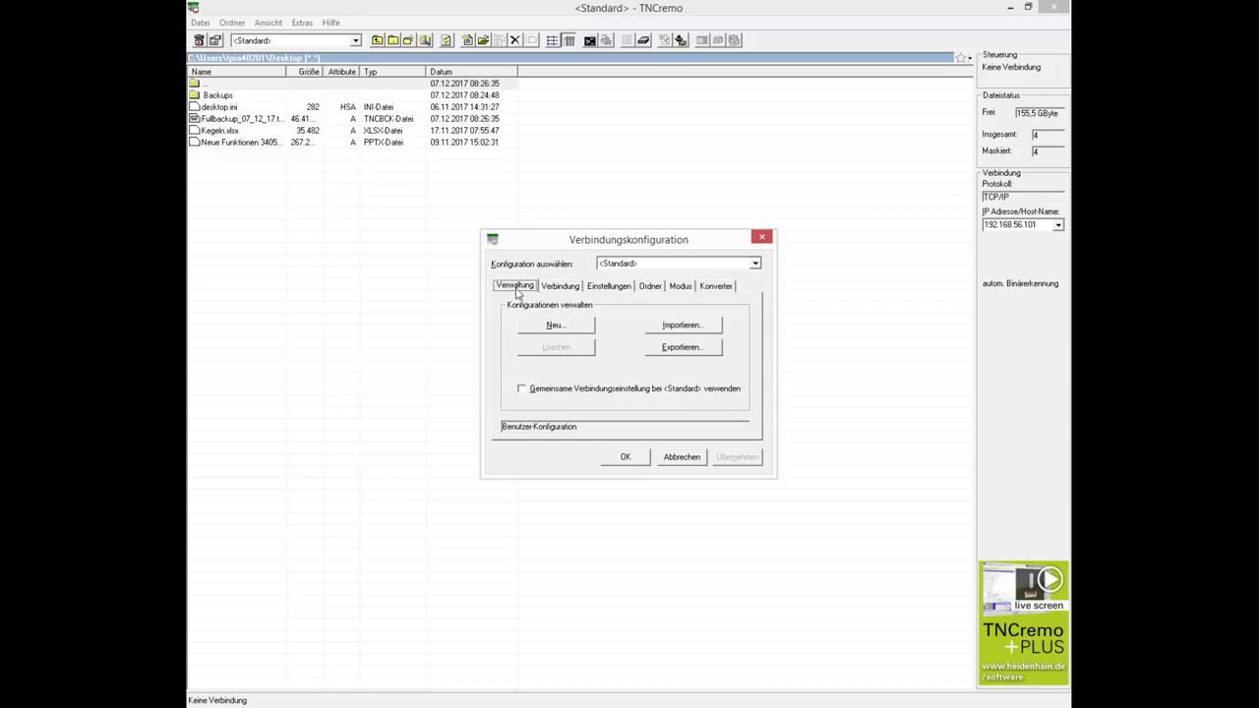
left_click(581, 330)
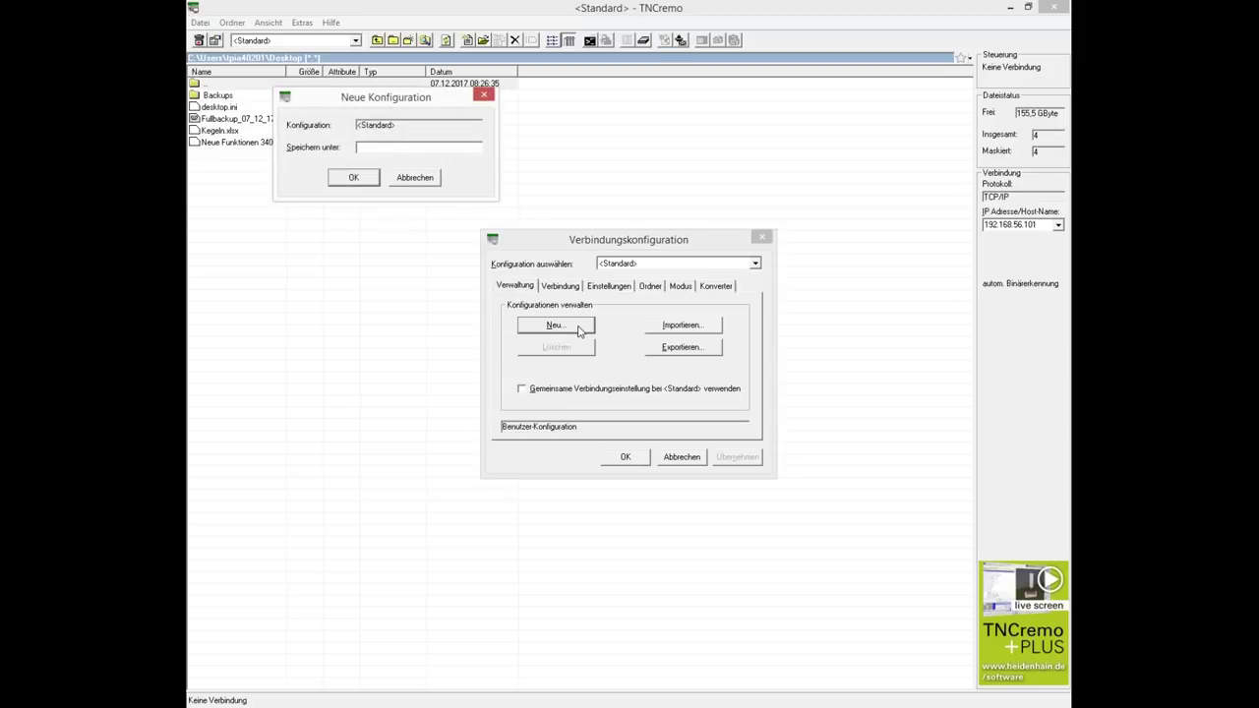
type("Maschine1")
left_click(361, 178)
left_click(355, 179)
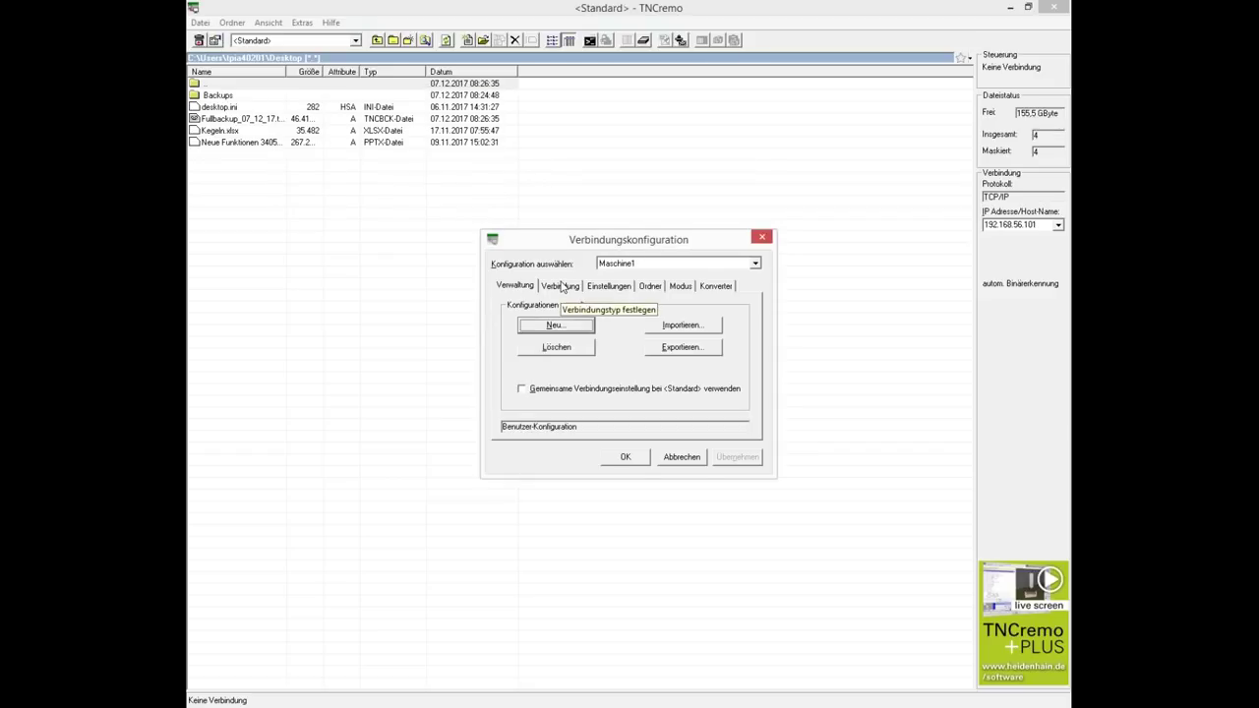
Keep Maschine1 on Ethernet (TCP/IP) and verify its IP address 192.168.56.101
left_click(561, 287)
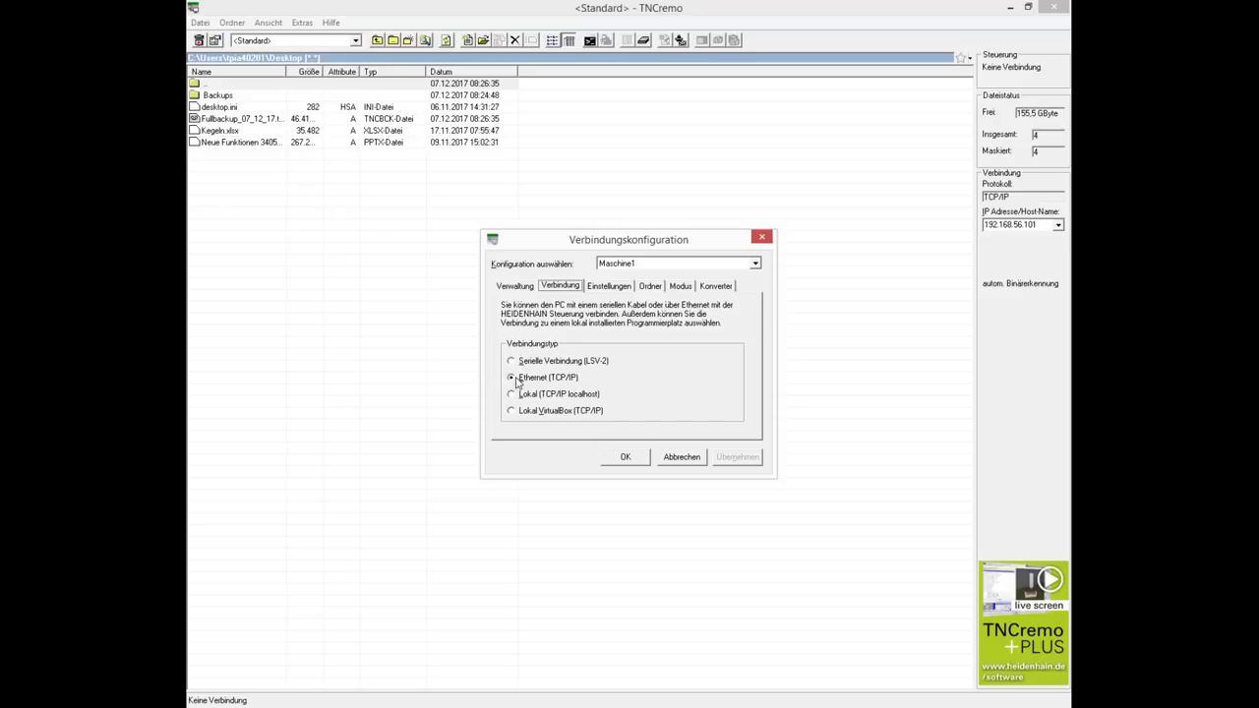
left_click(533, 381)
left_click(604, 289)
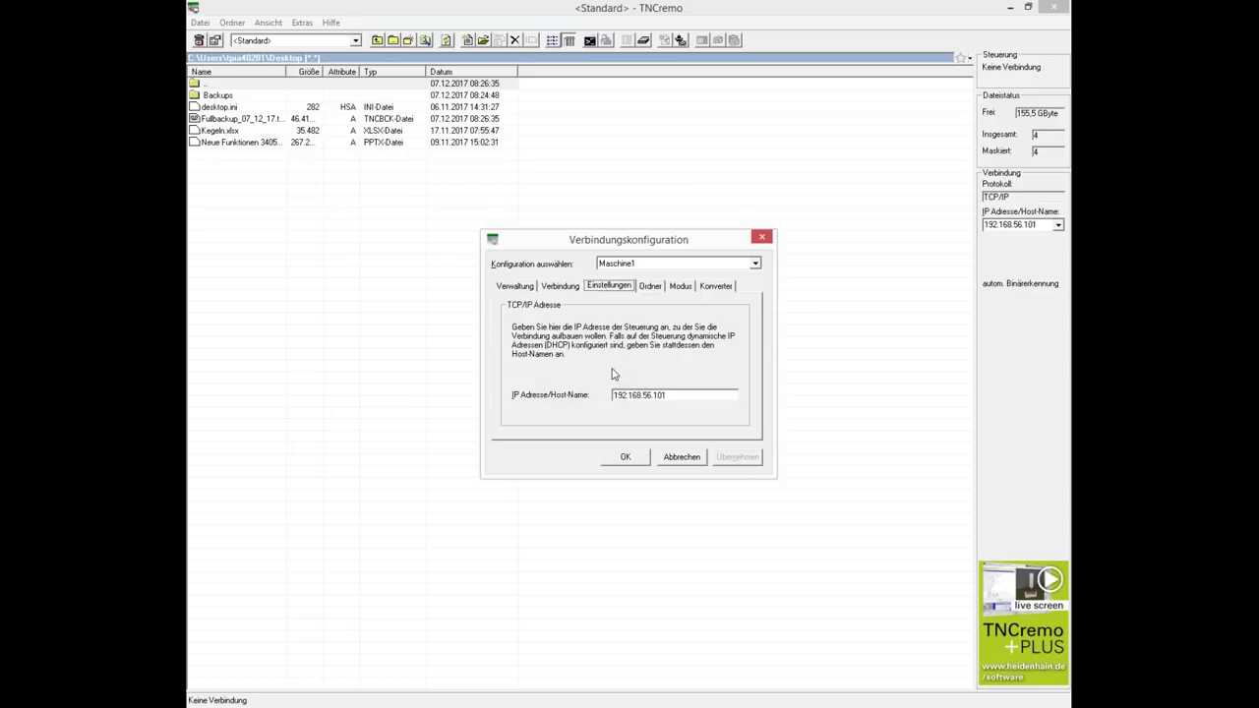
left_click_drag(666, 394, 602, 397)
left_click(680, 396)
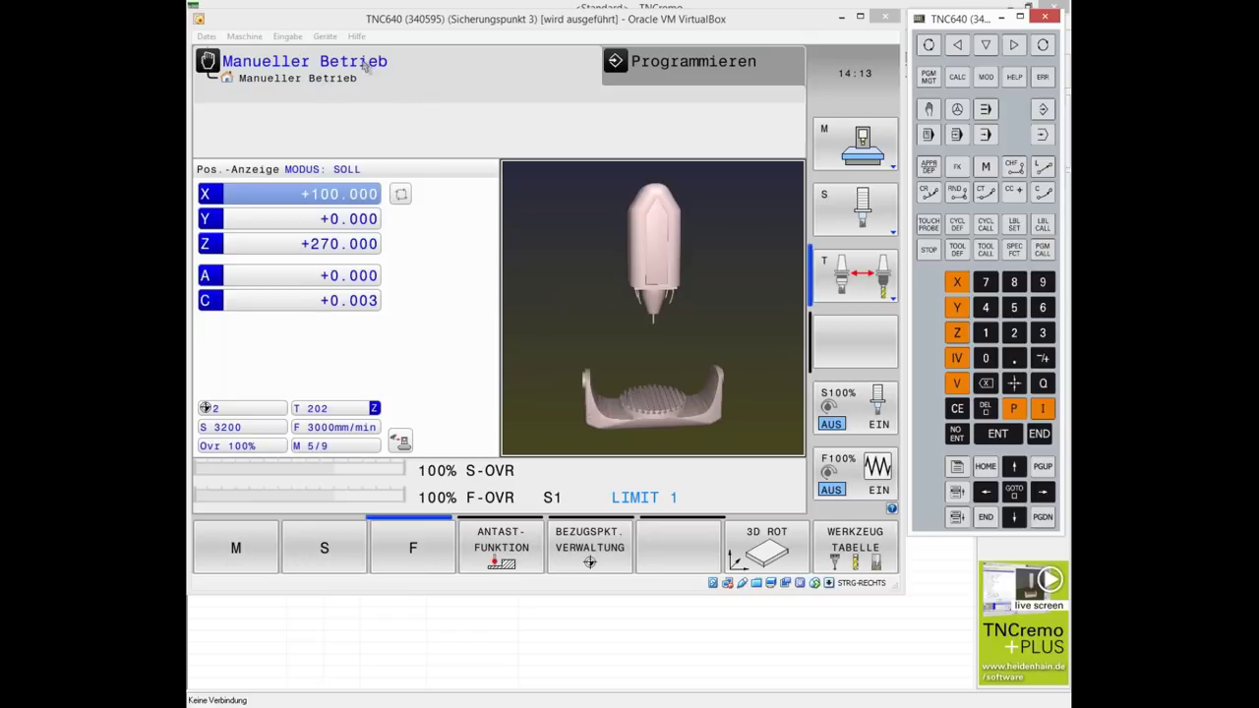
Check the TNC640's Netzwerk IP Konfiguration under MOD system settings, then return to TNCremo
left_click(987, 78)
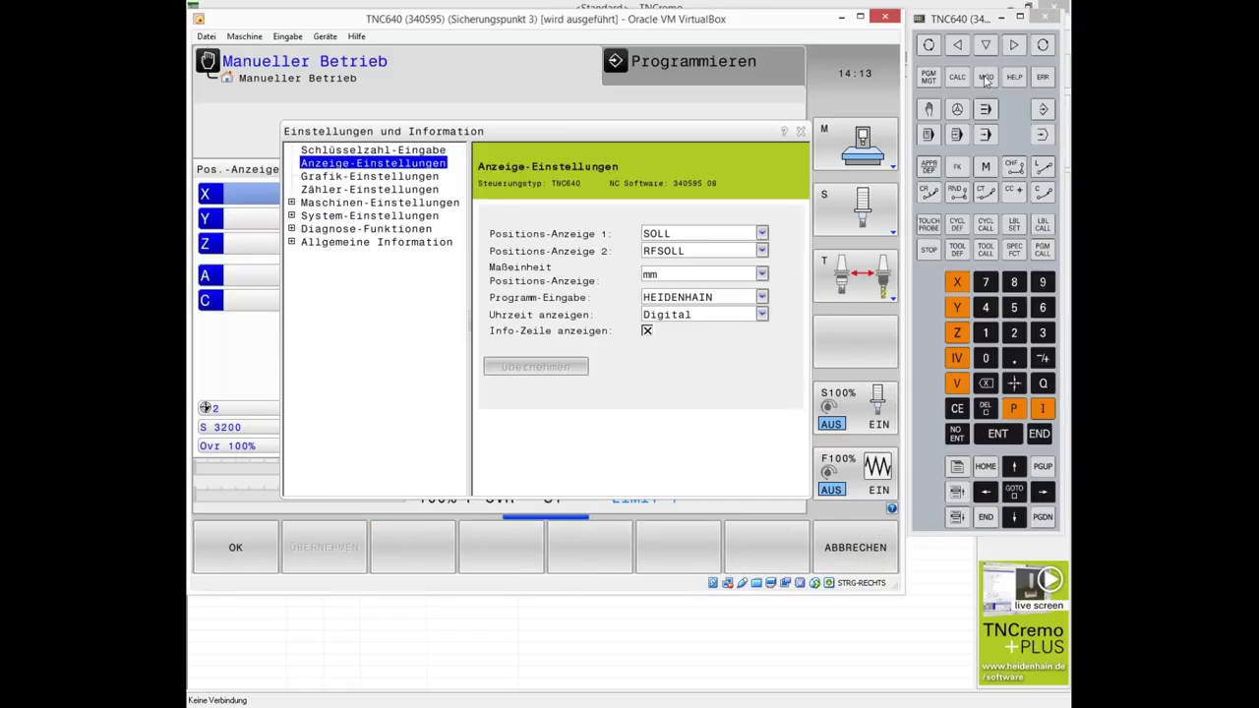
left_click(291, 216)
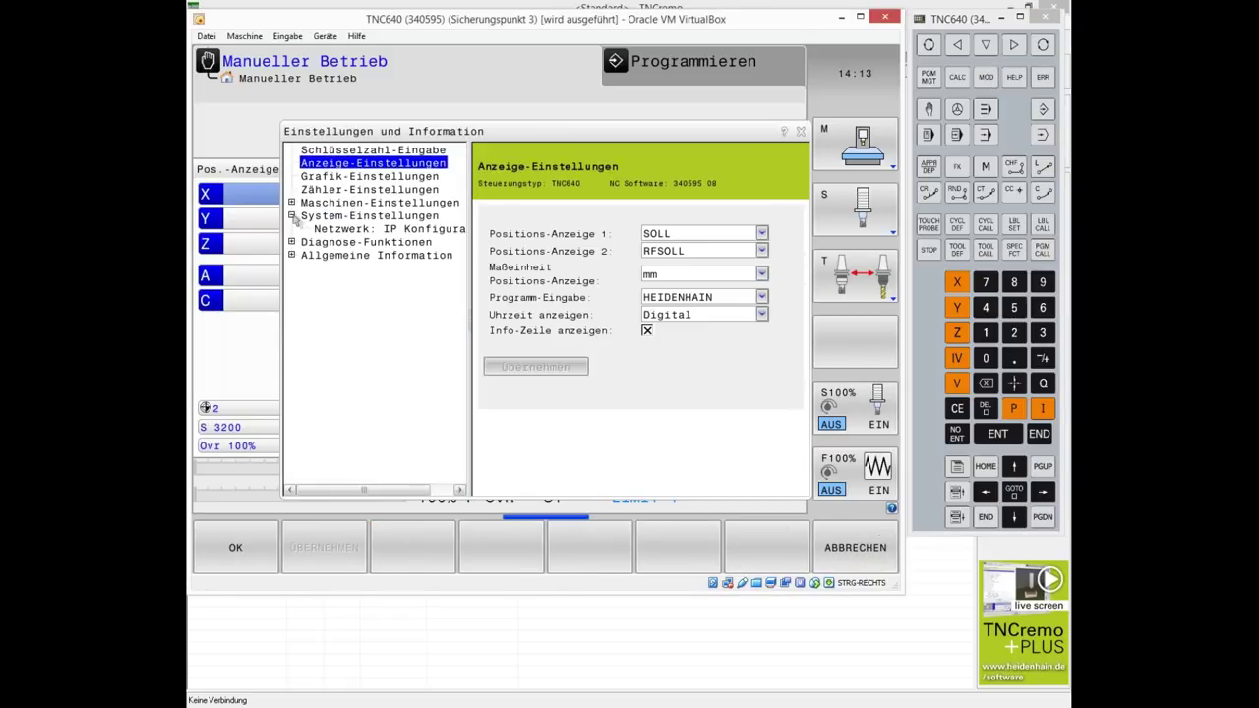
left_click(382, 229)
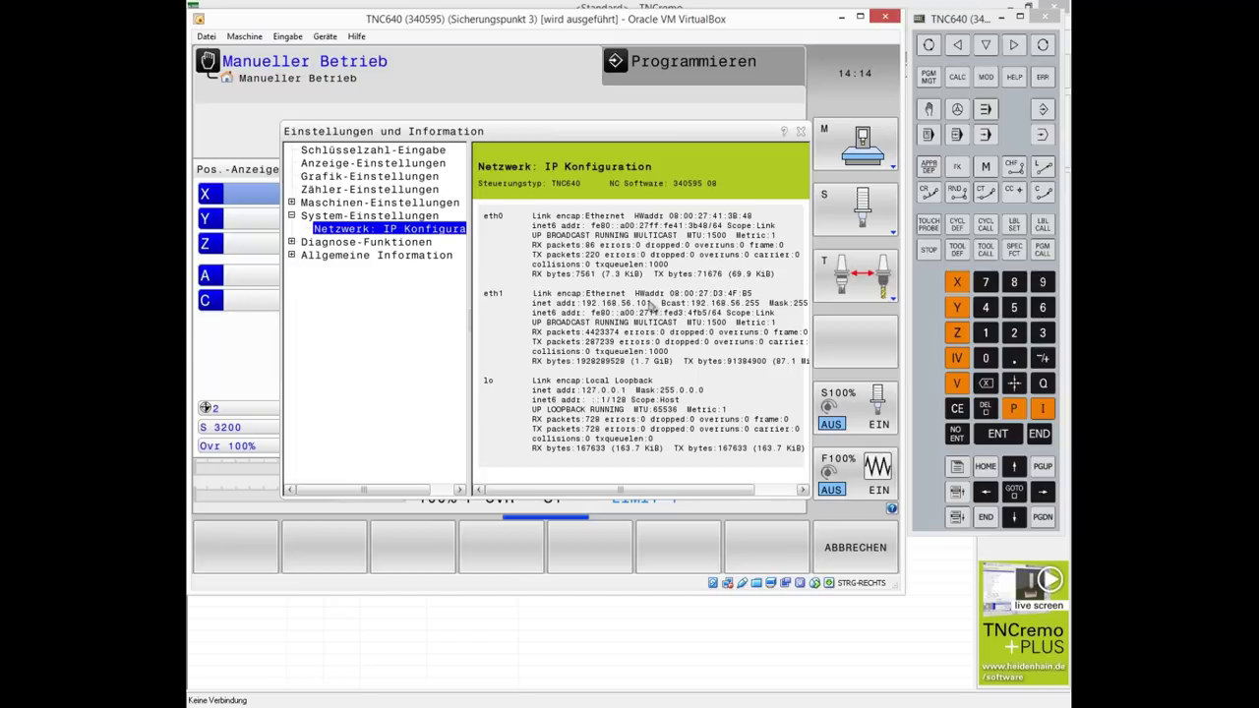
left_click(645, 634)
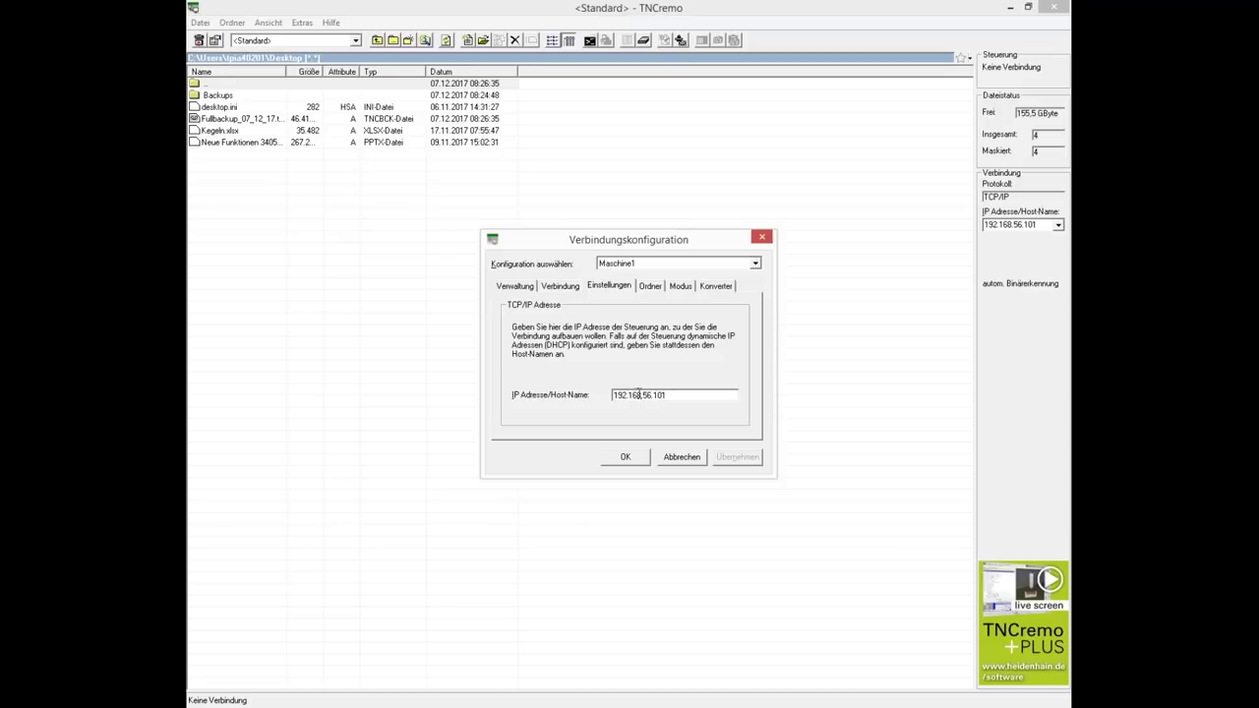
left_click(675, 398)
Set Maschine1's local start folder to 'Zuletzt aktives Verzeichnis'
left_click(651, 287)
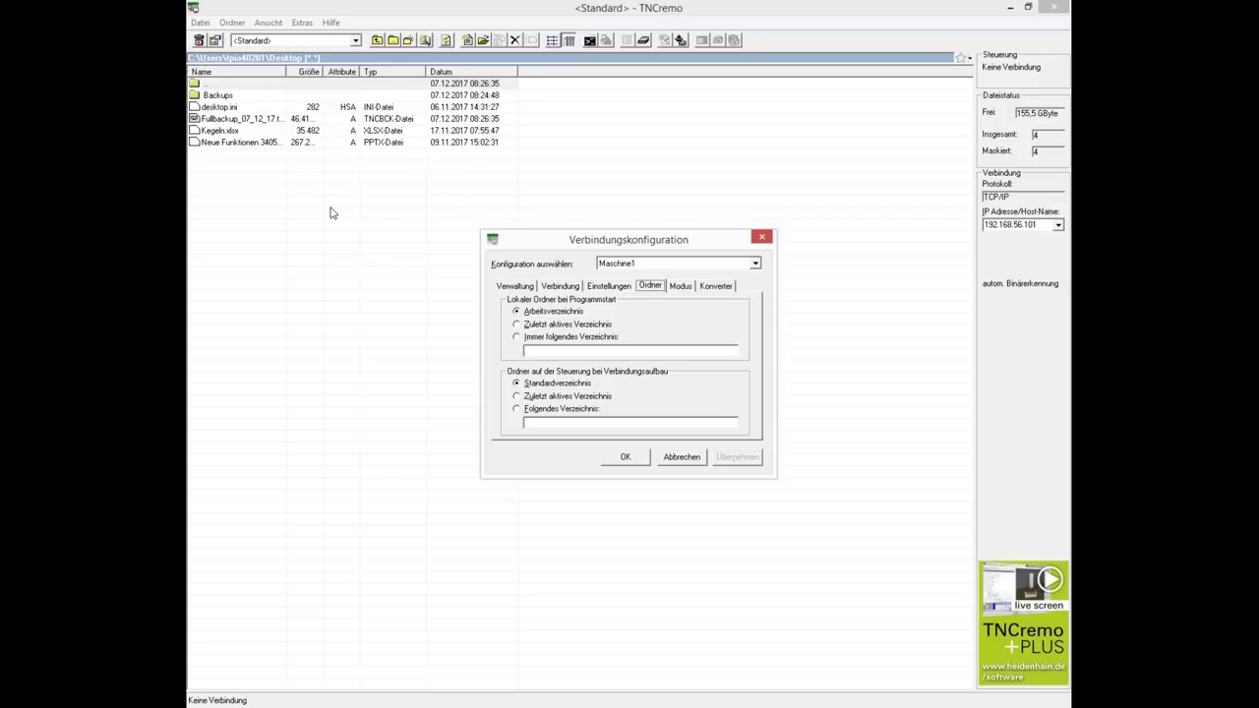
left_click(565, 327)
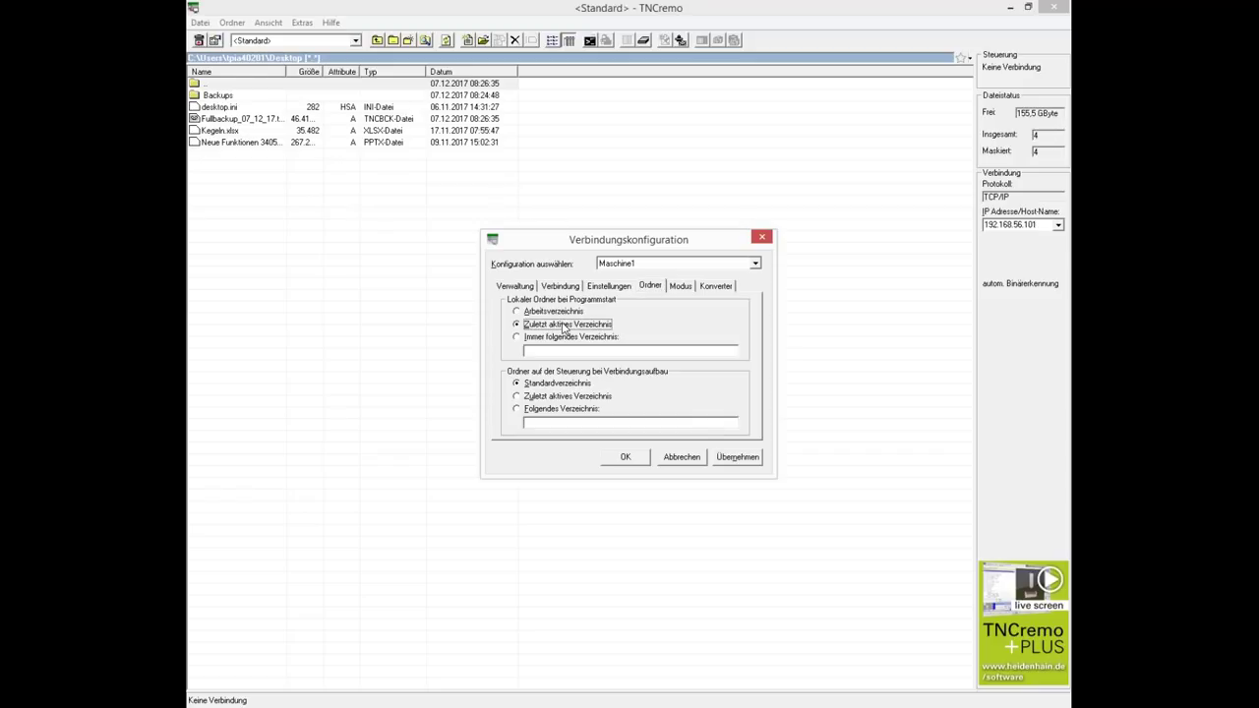
left_click(562, 338)
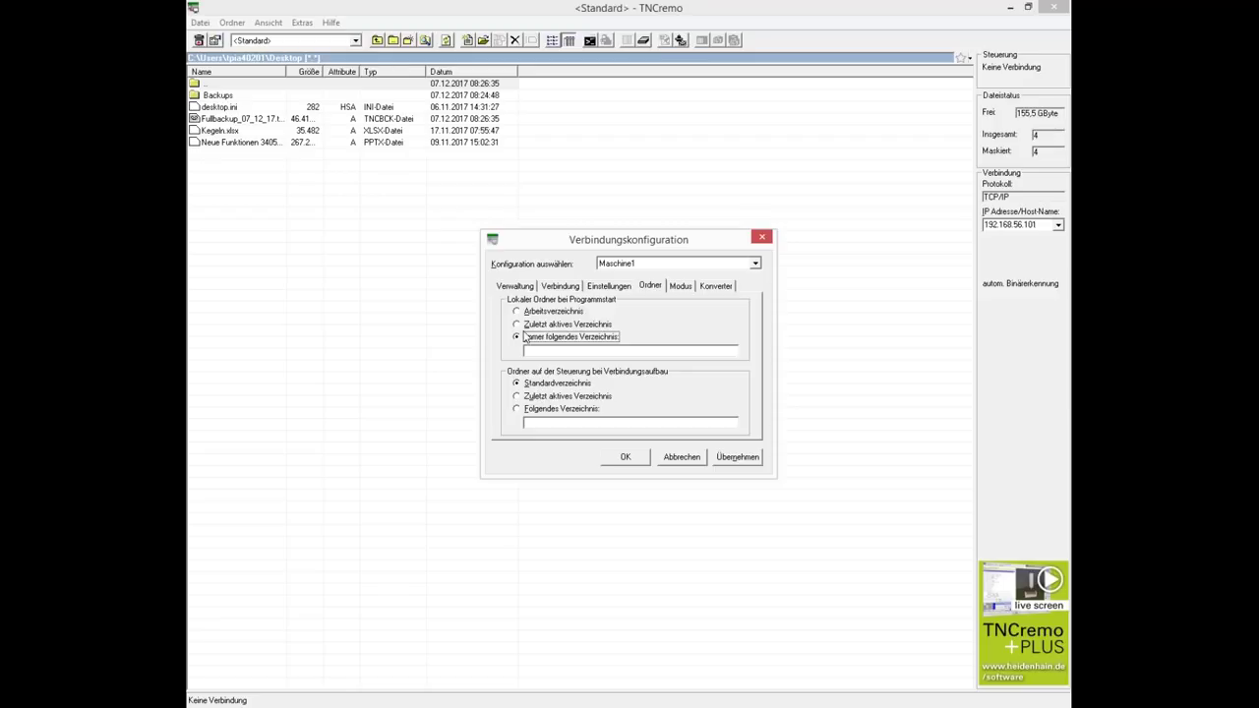
left_click(531, 324)
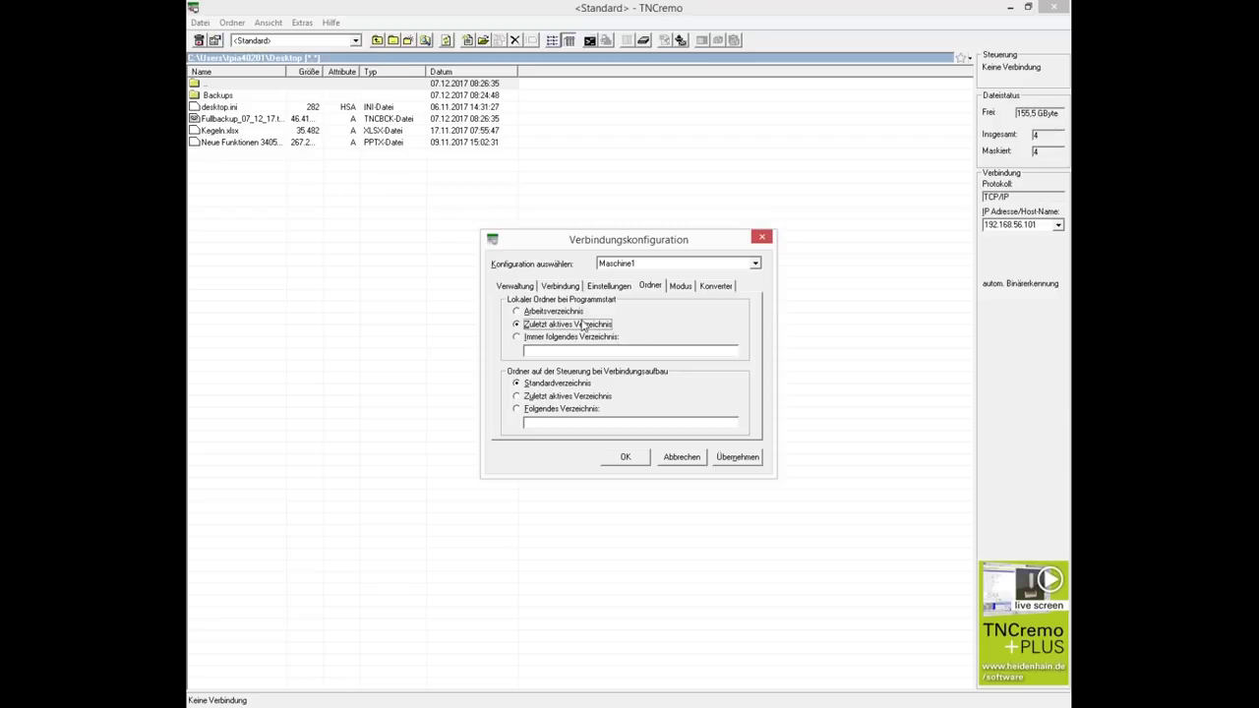
left_click(680, 286)
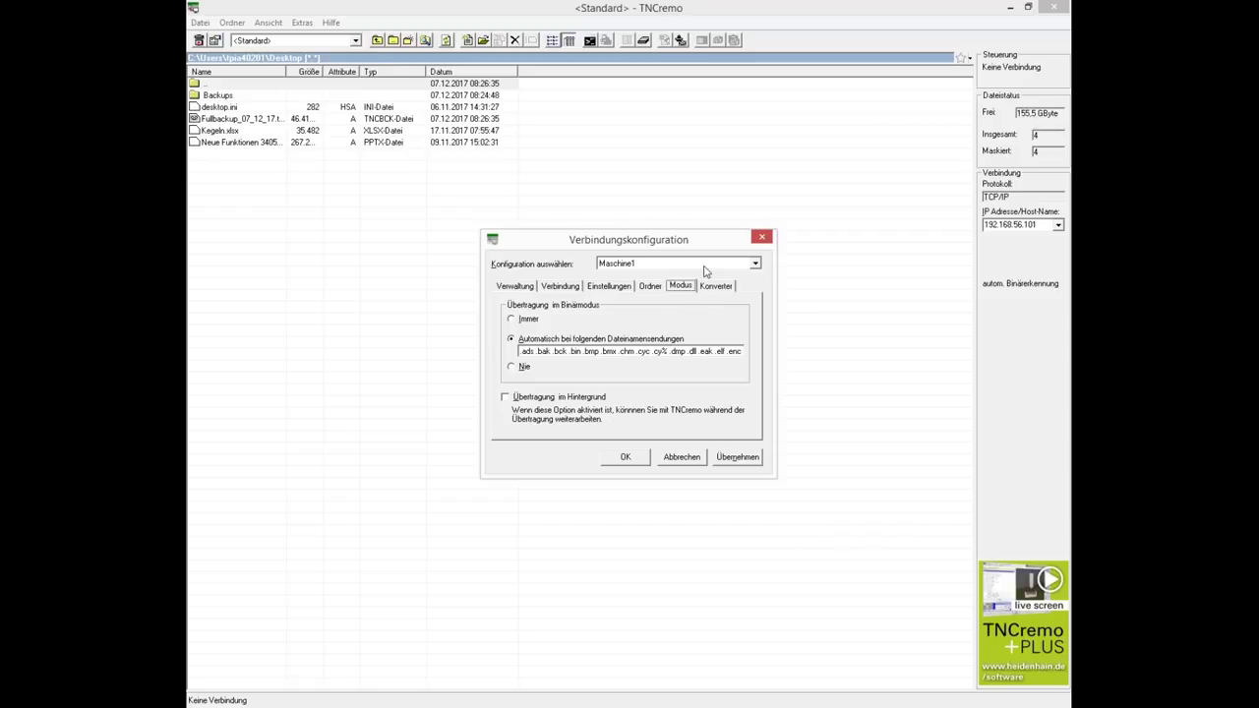
Leave Online-Konvertierung off and switch off the 4→3 Dezimalstellen conversion
left_click(717, 287)
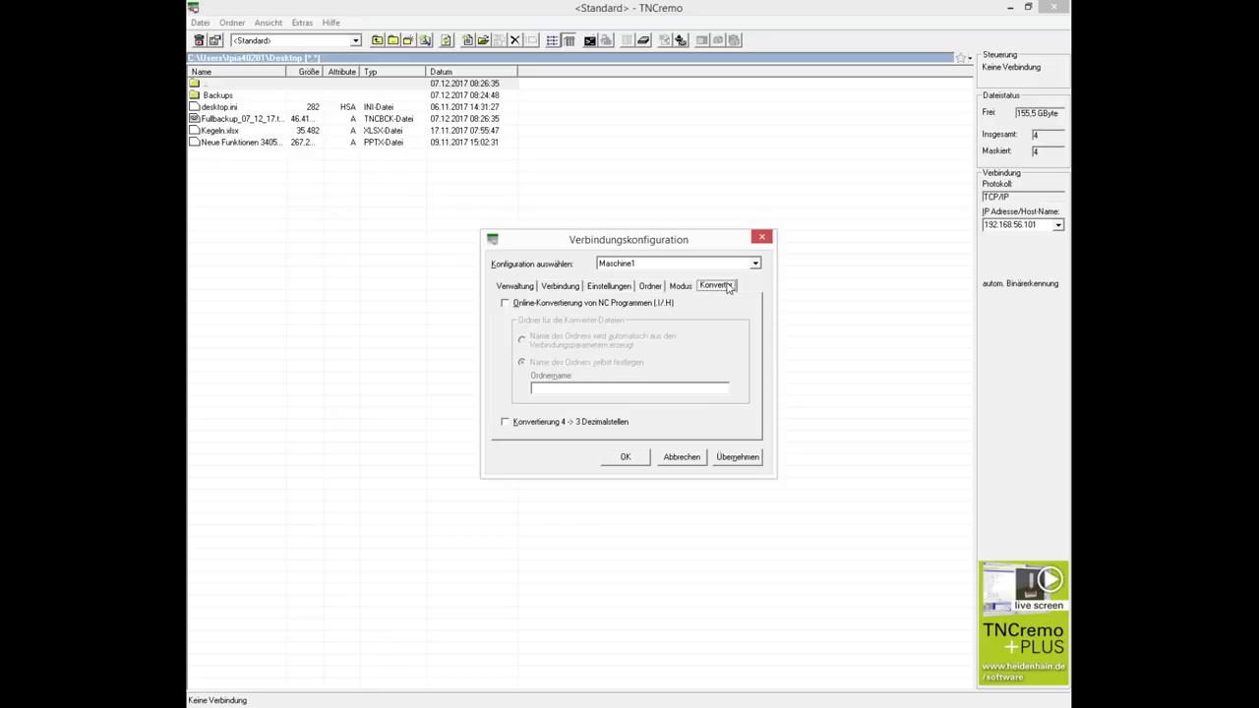
left_click(646, 306)
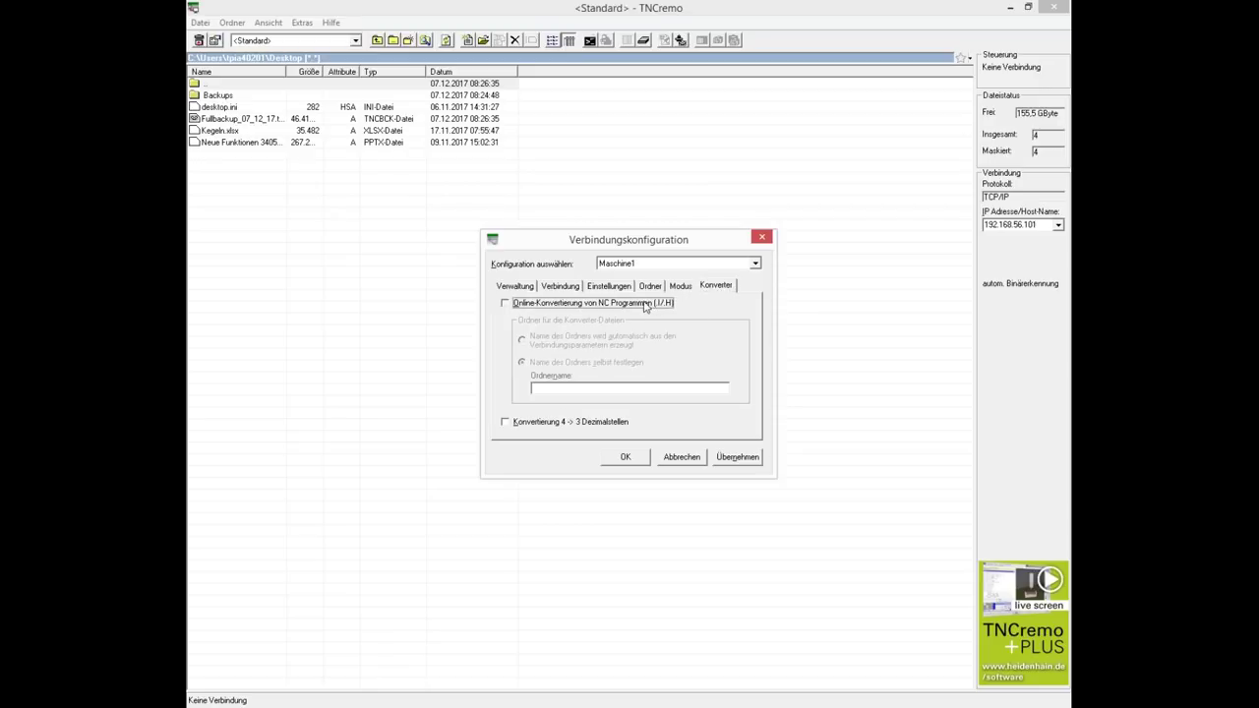
left_click(650, 307)
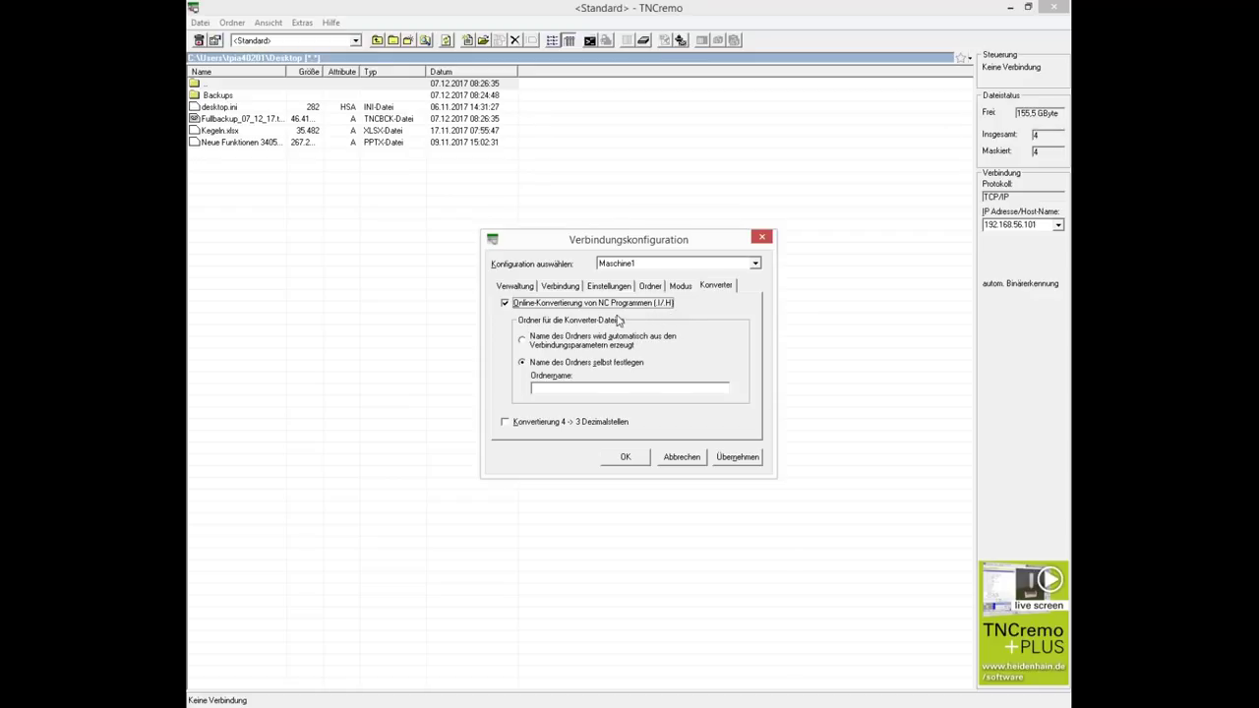
left_click(561, 304)
left_click(532, 425)
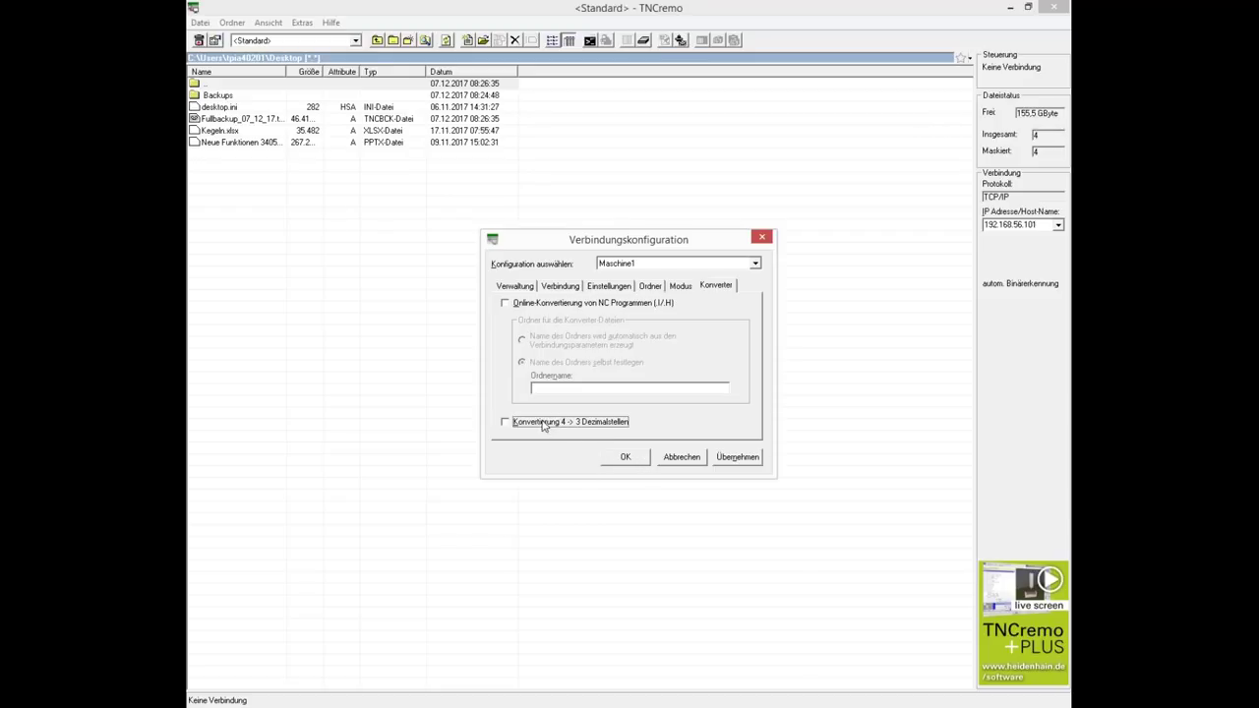
left_click(521, 287)
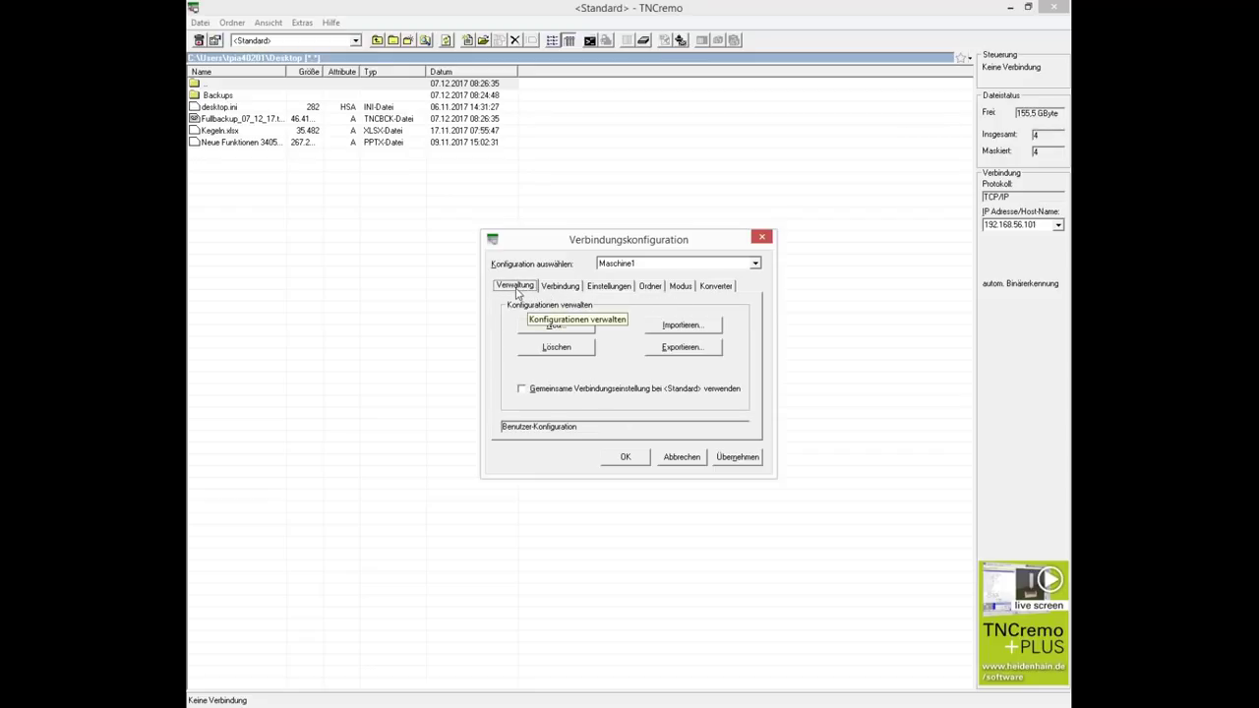
Review the connection and TCP/IP settings, then apply and save the Maschine1 configuration
left_click(577, 290)
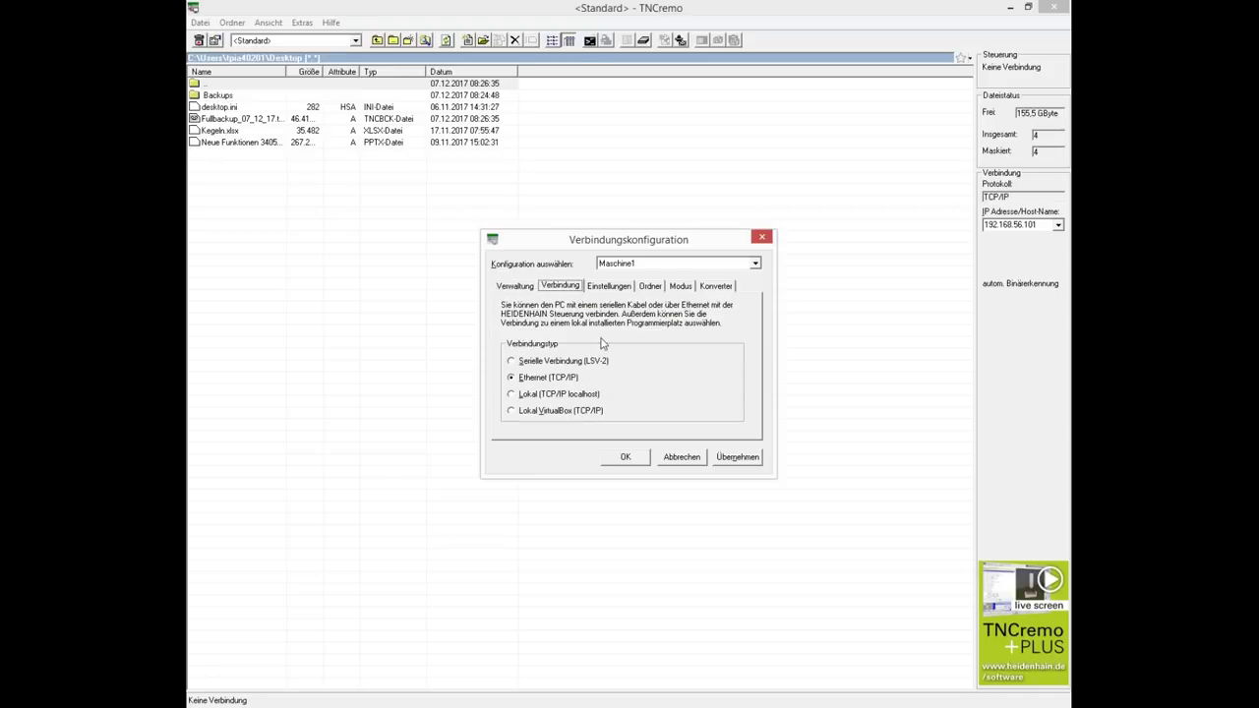
left_click(611, 295)
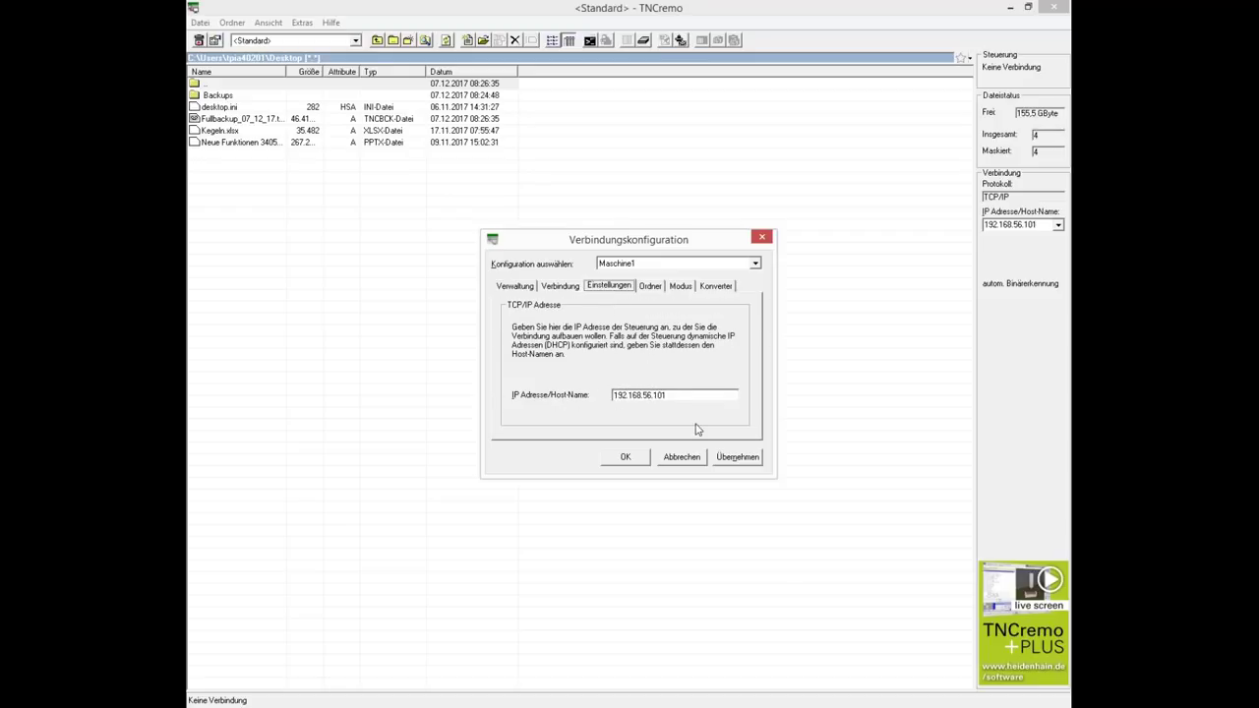
left_click(727, 460)
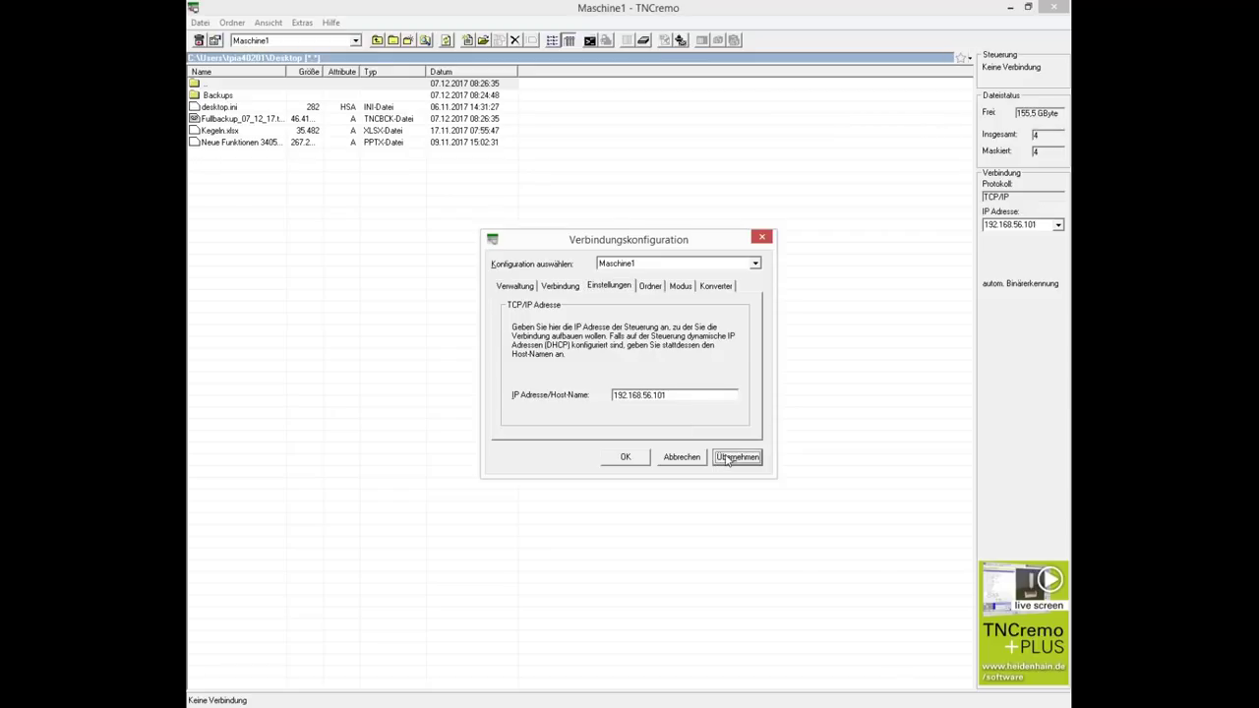
left_click(625, 458)
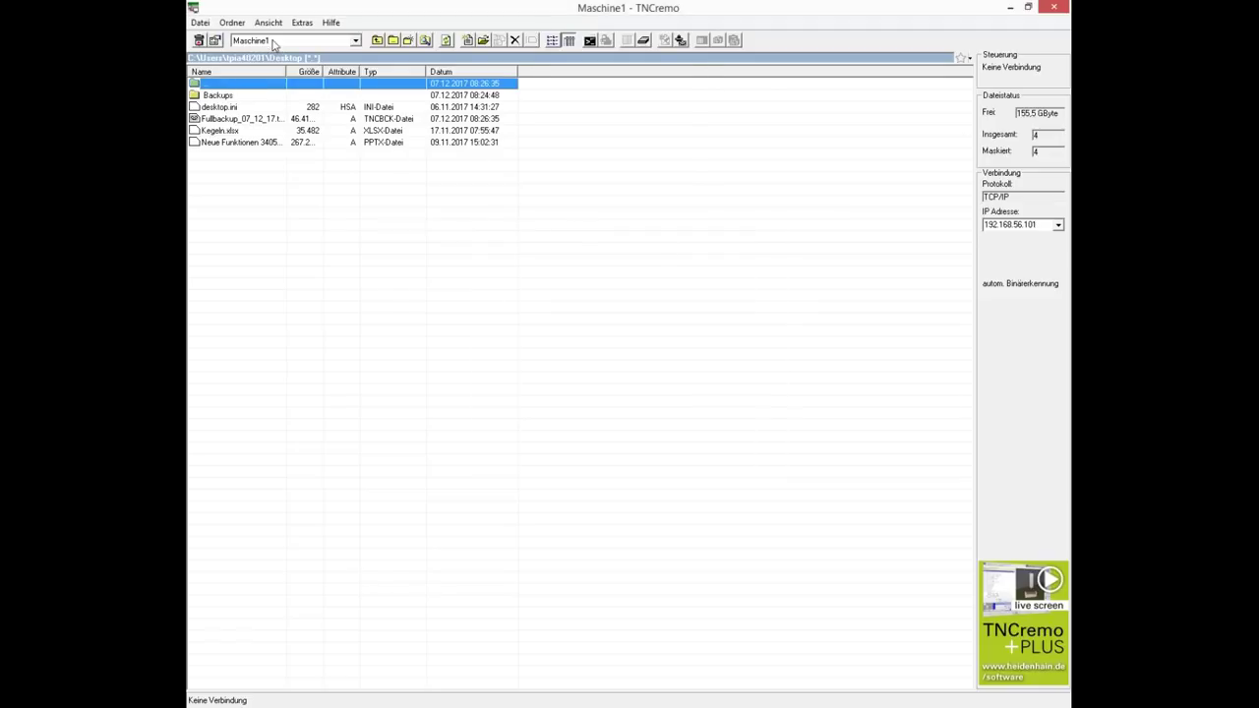
Select the Maschine1 configuration and connect to the TNC640
left_click(274, 43)
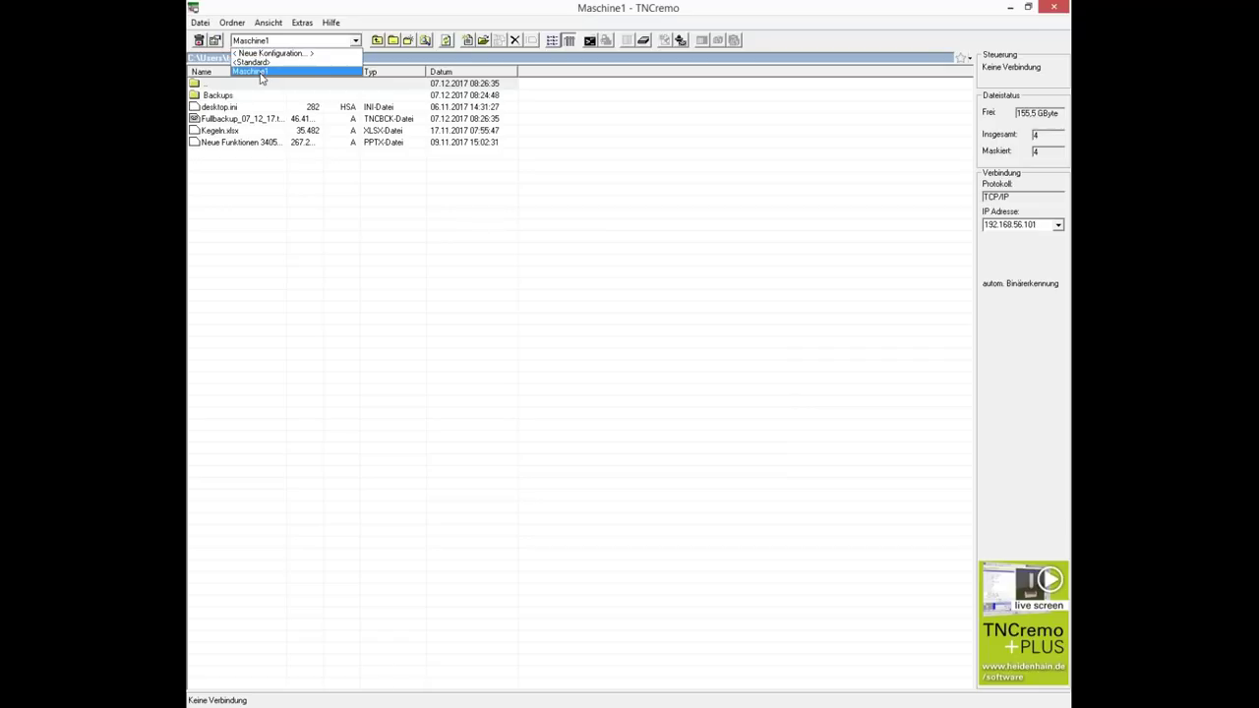
left_click(254, 72)
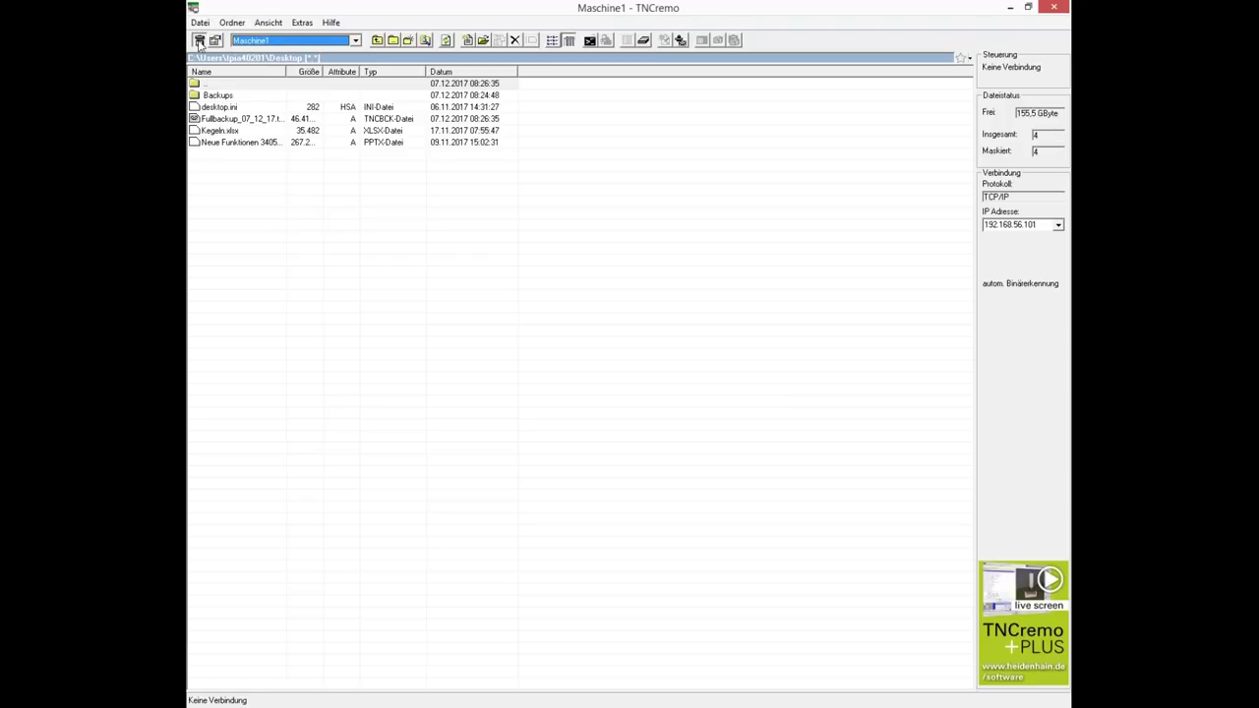
left_click(198, 41)
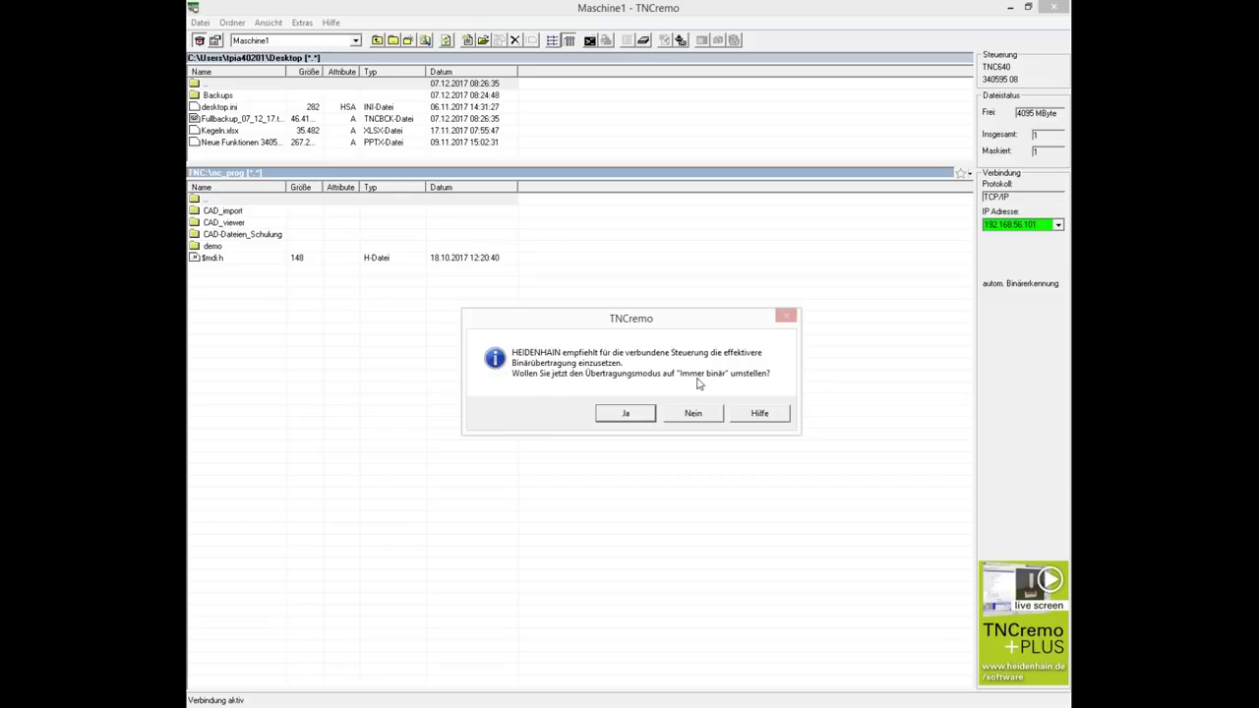
Switch TNCremo to always-binary transfer, verify it in the connection settings, and widen the PC pane
left_click(623, 414)
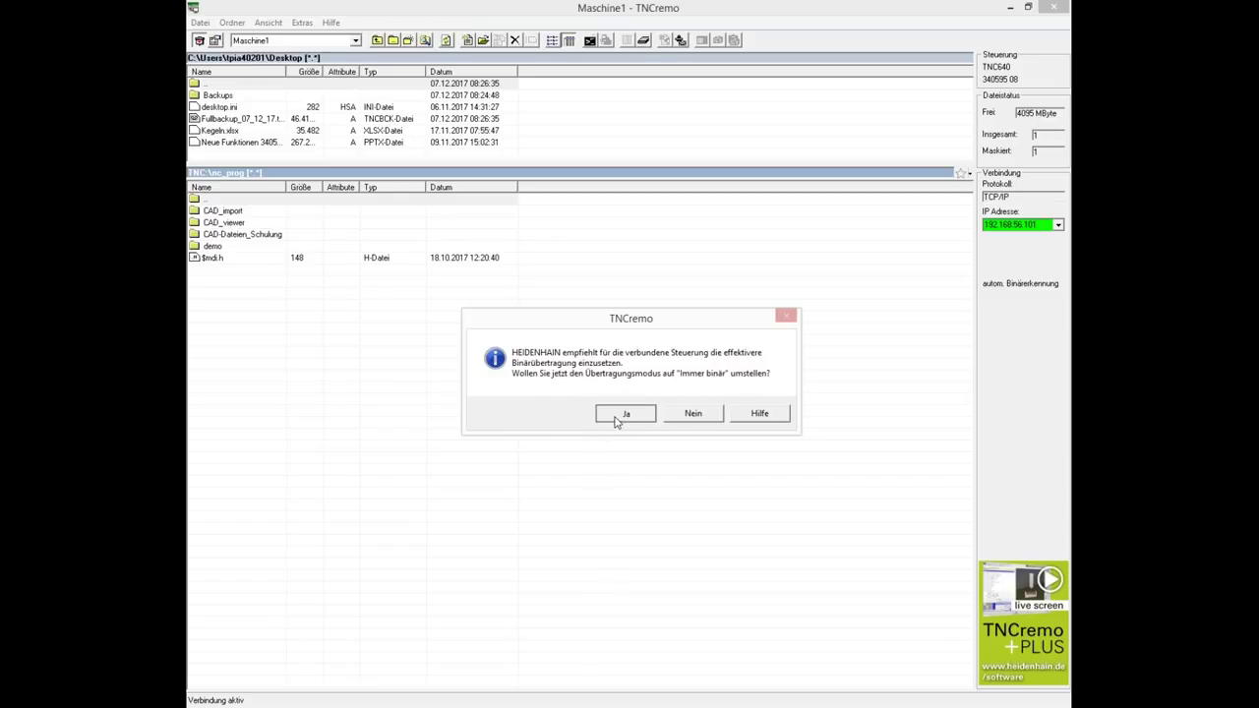
left_click(216, 40)
left_click(647, 289)
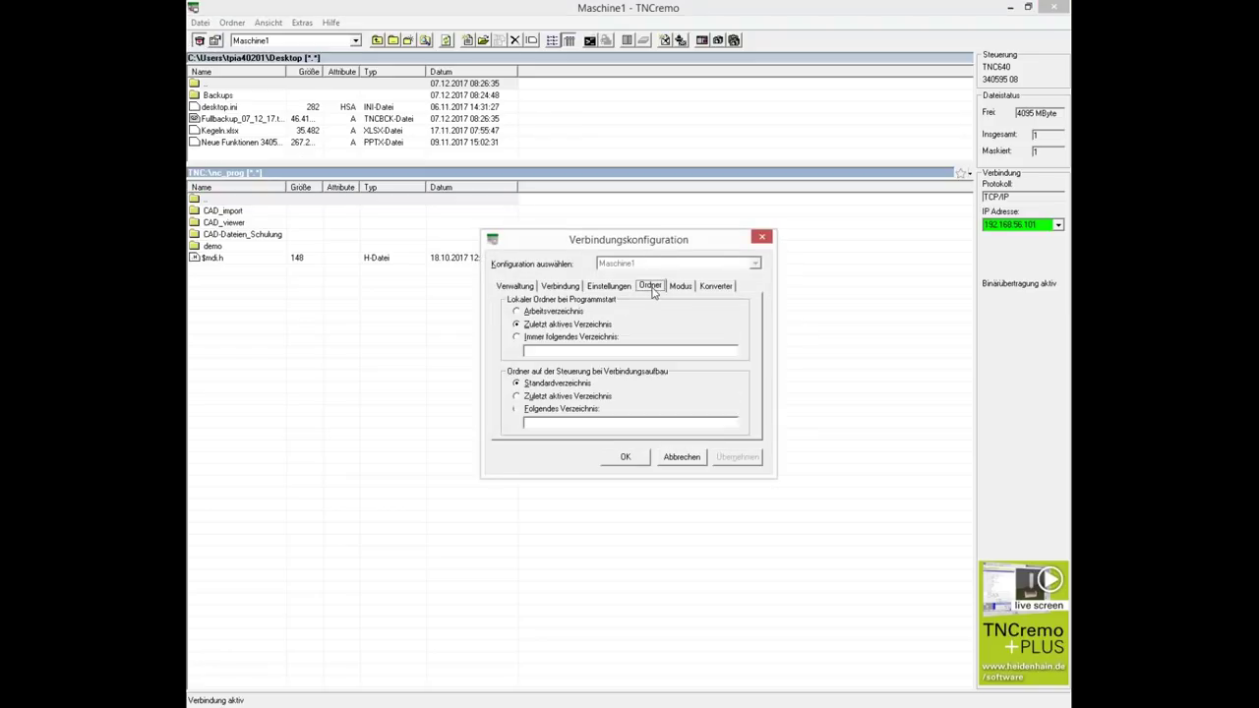
left_click(679, 287)
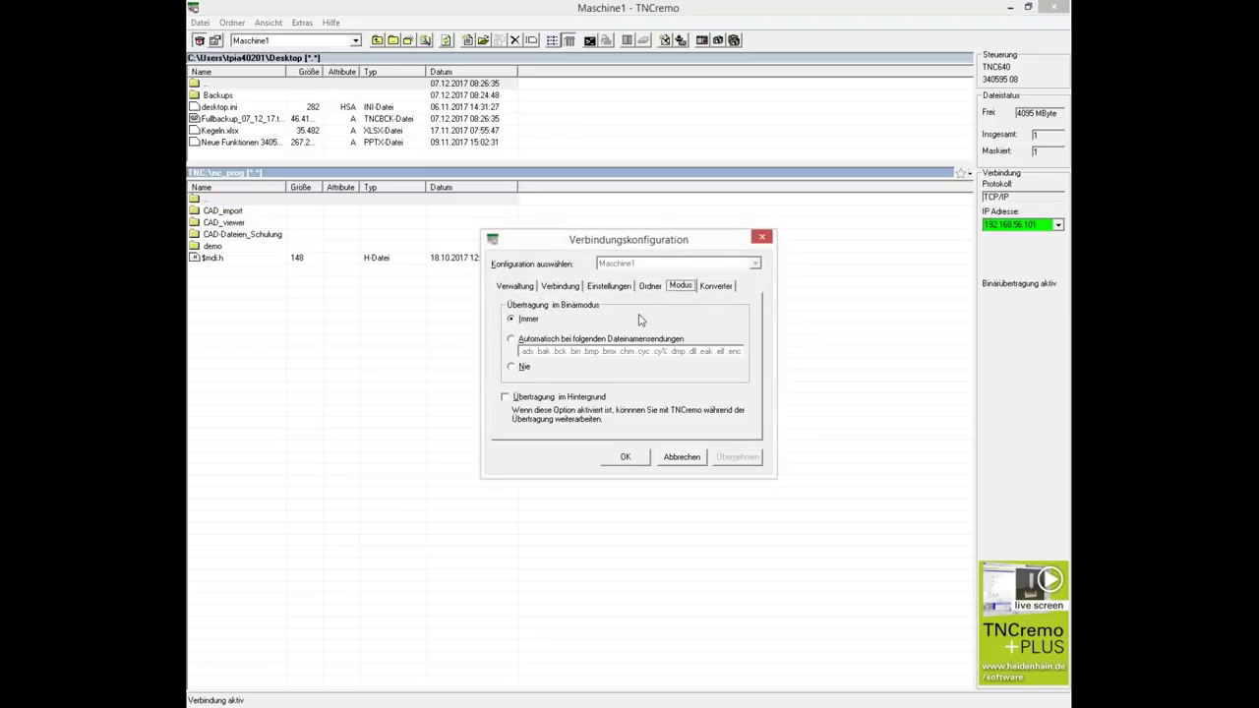
left_click(627, 459)
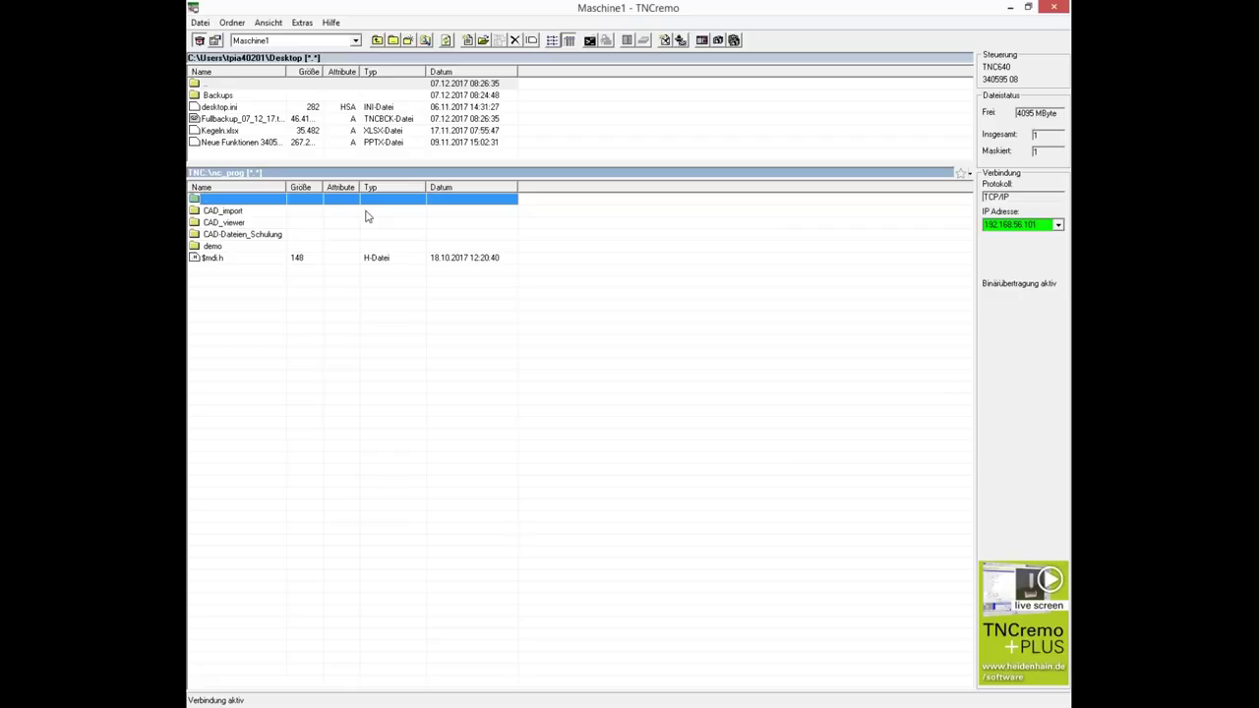
left_click_drag(601, 161, 620, 273)
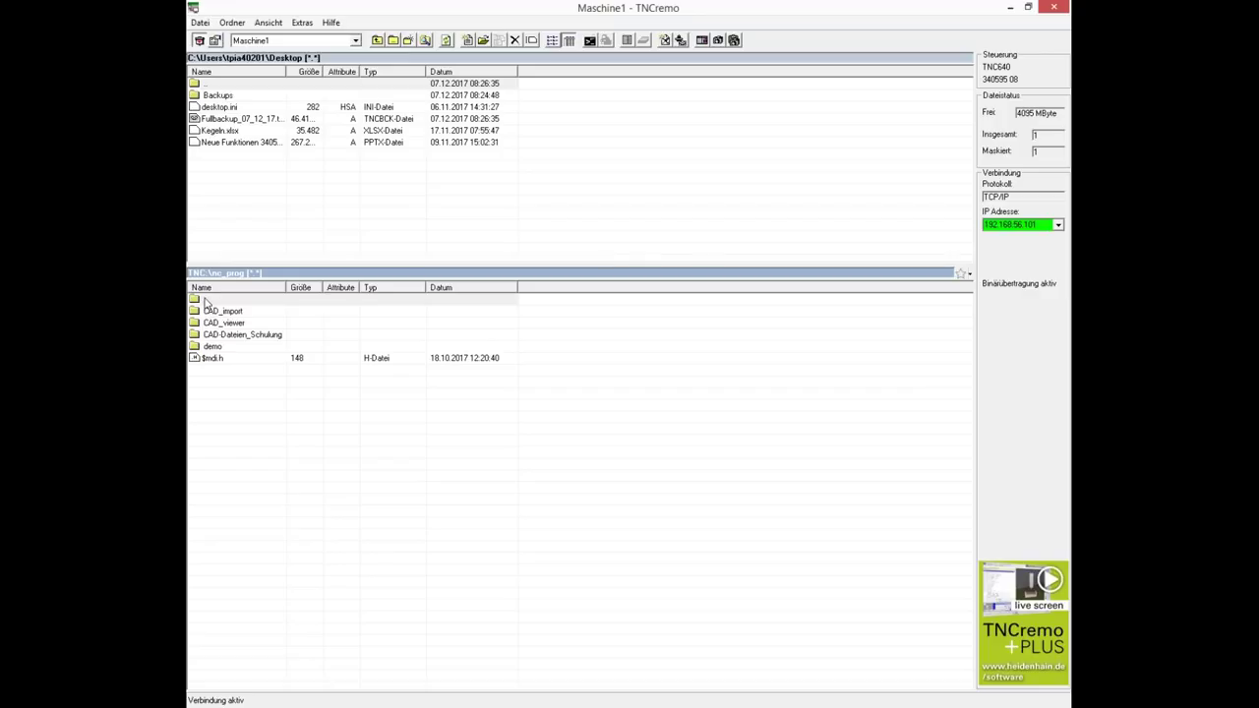
Return TNCremo to the TNC root and open Bauteile_components\1_Bohren_drilling.H in the TNC640 editor
double_click(215, 302)
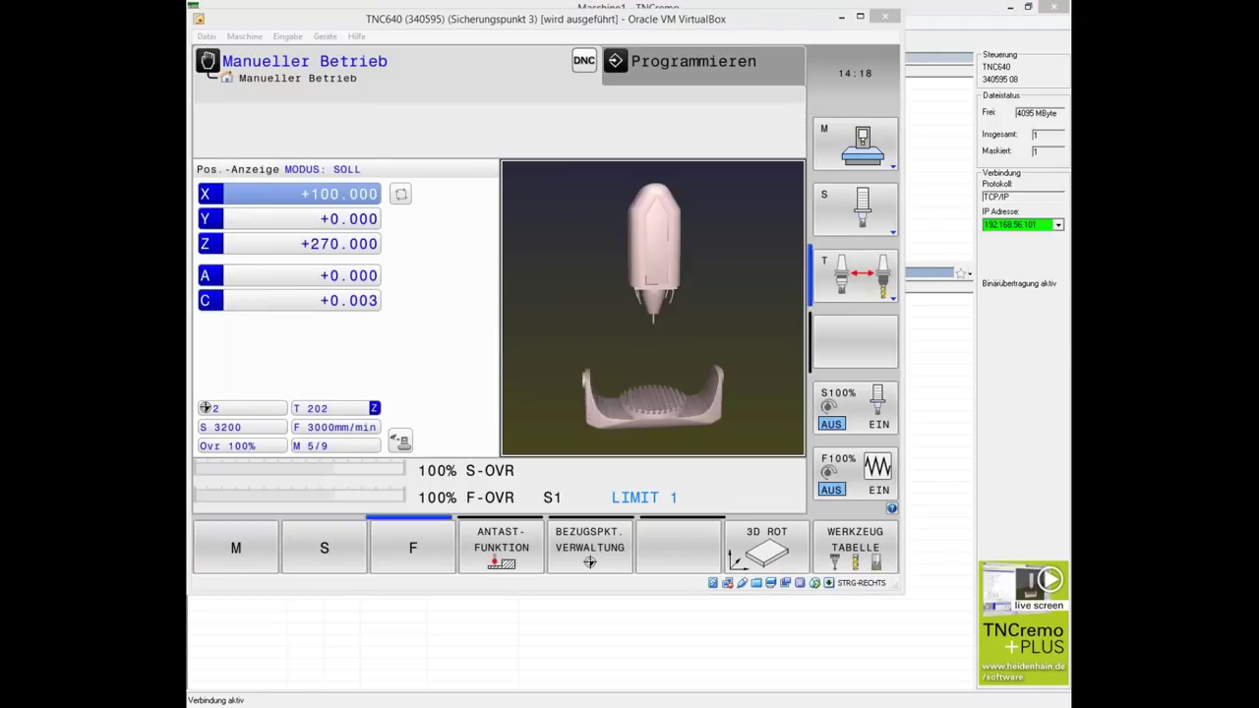
left_click(1043, 111)
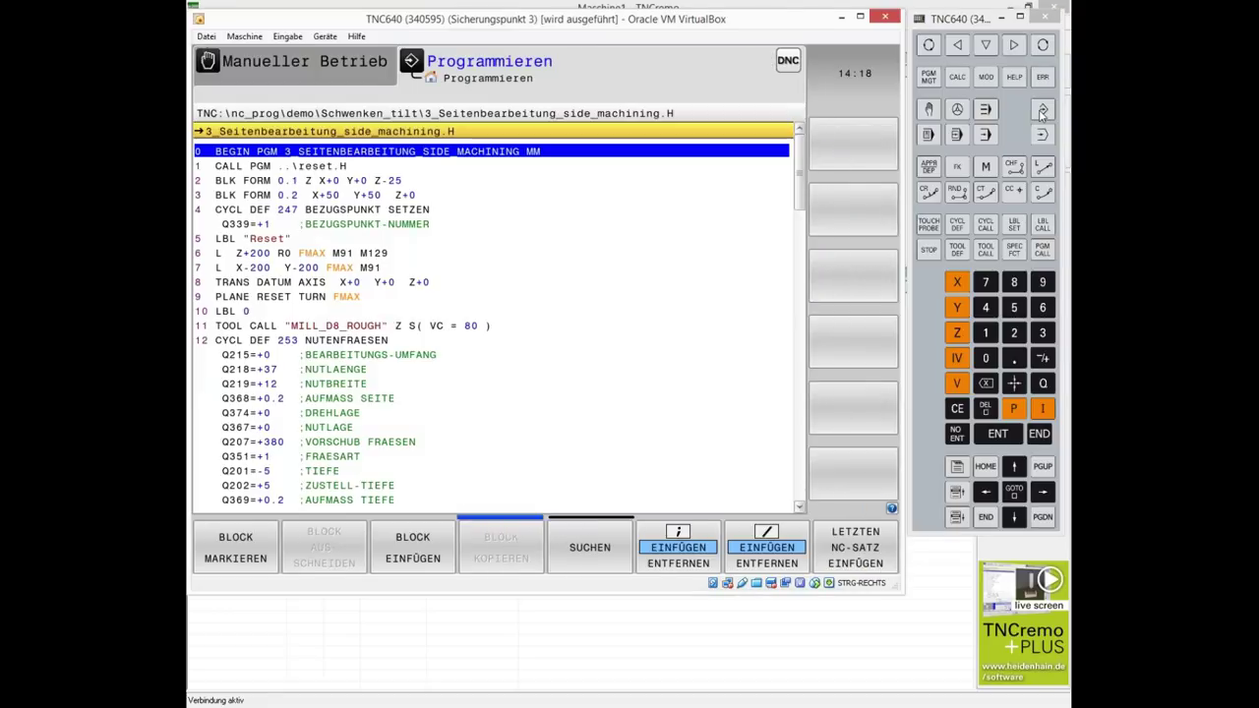
left_click(930, 79)
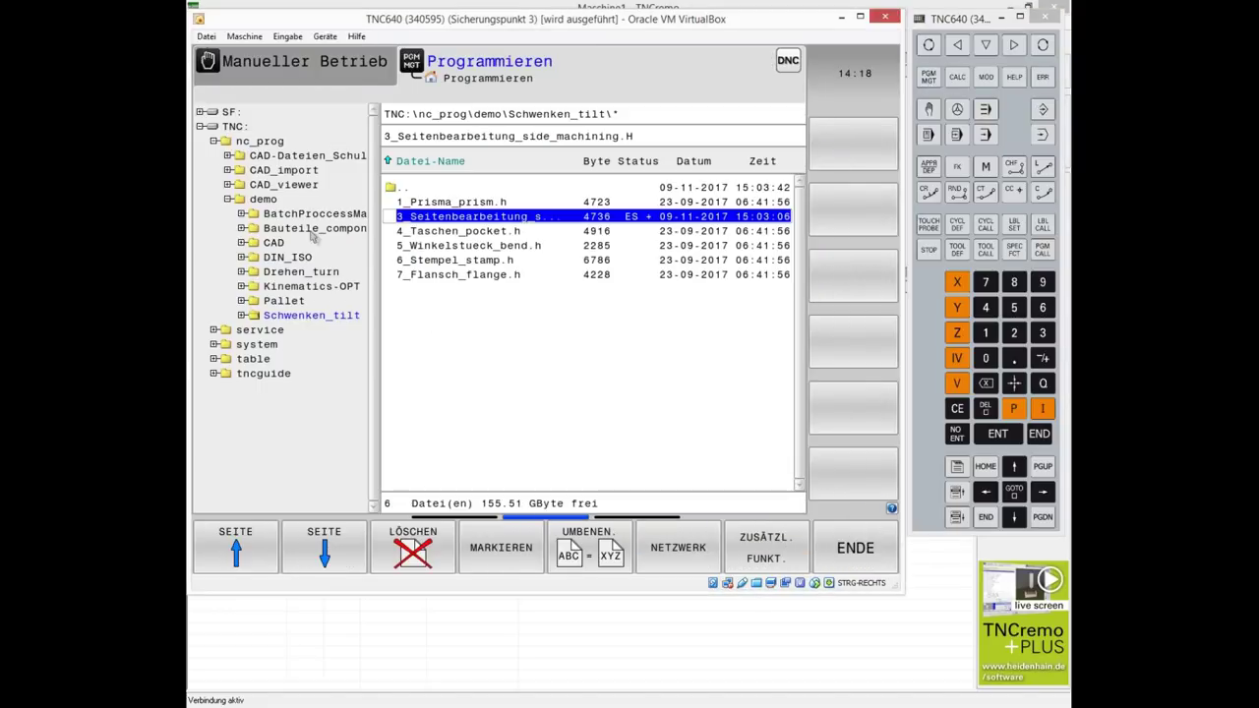
left_click(279, 231)
left_click(480, 204)
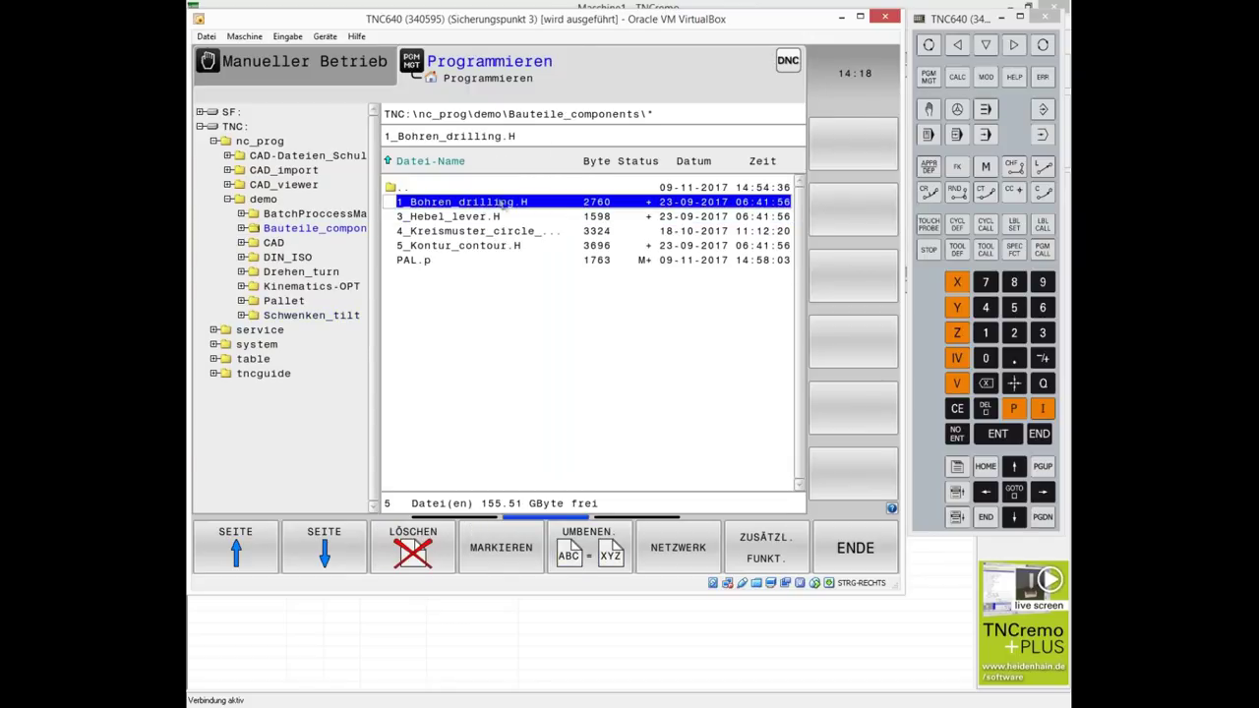
double_click(498, 202)
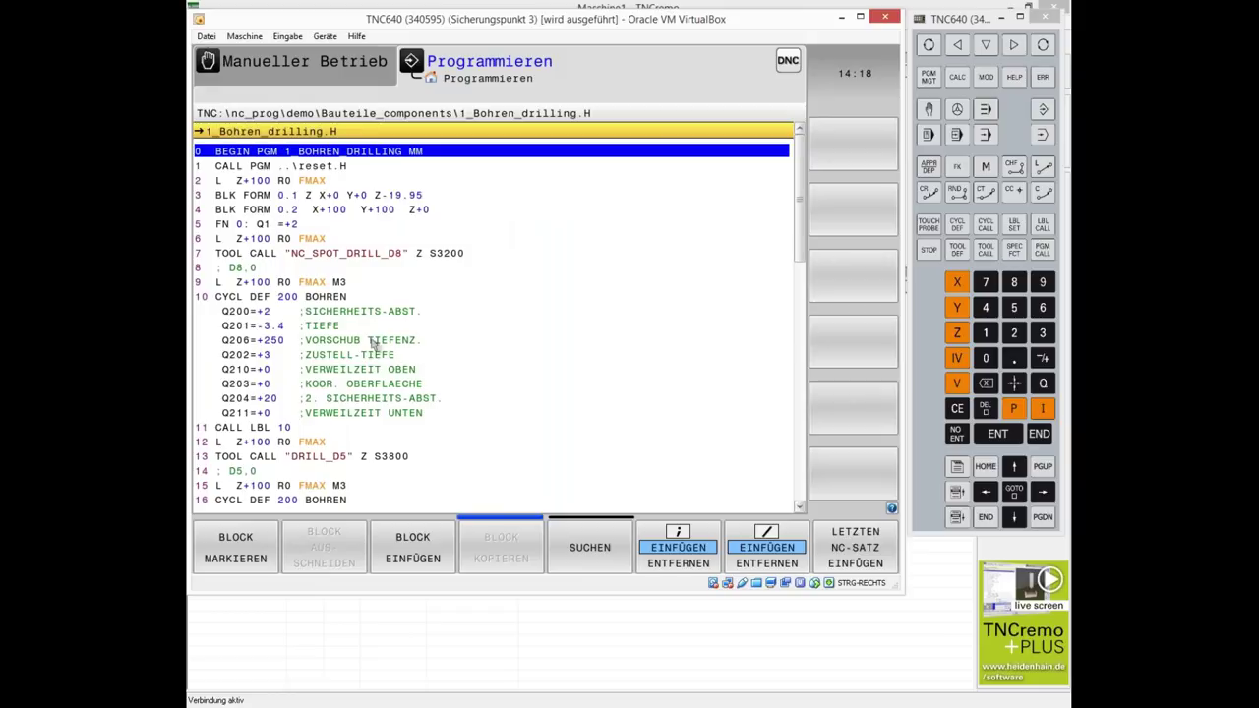
left_click(404, 647)
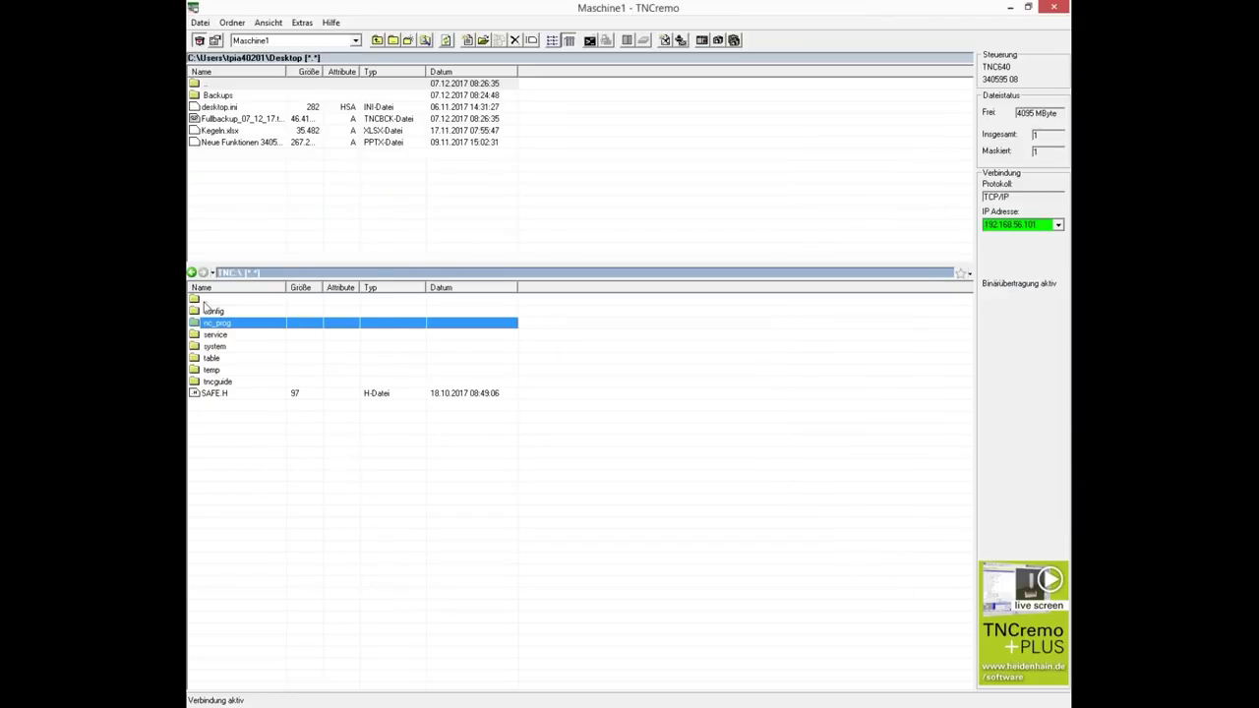
Browse to TNC:\nc_prog\demo\Bauteile_components and widen the Name column to show full file names
double_click(222, 325)
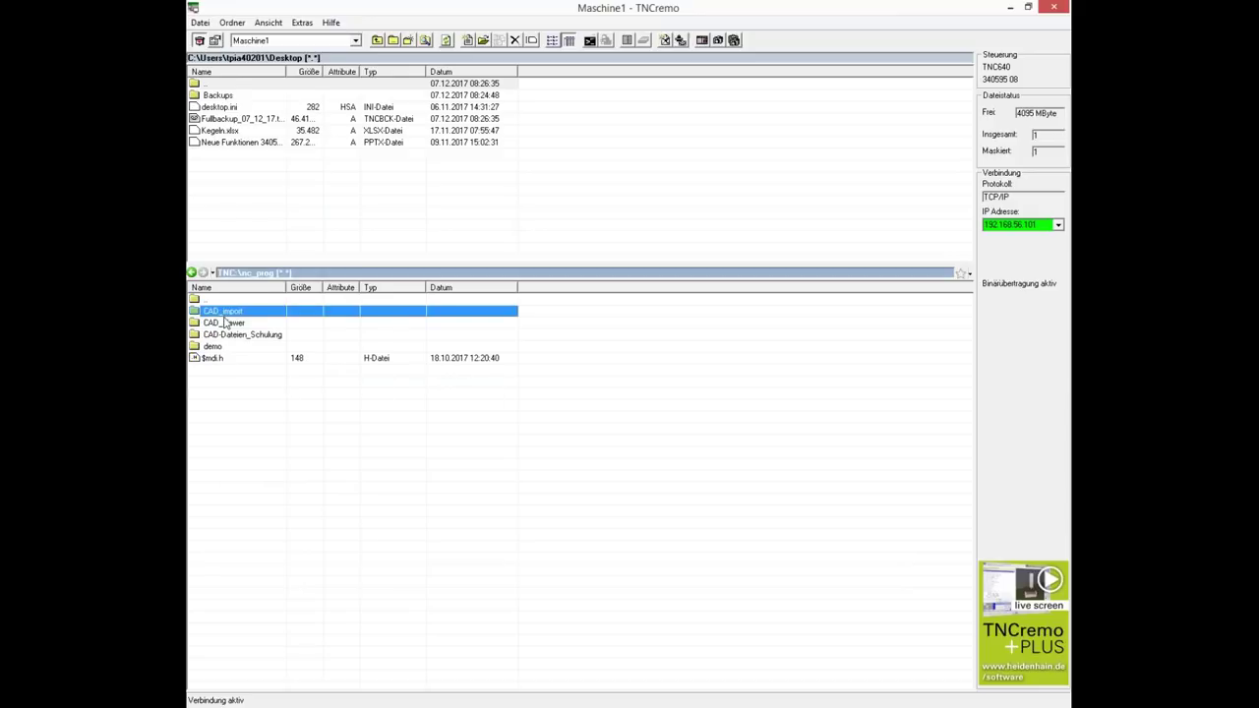
left_click(210, 348)
double_click(209, 349)
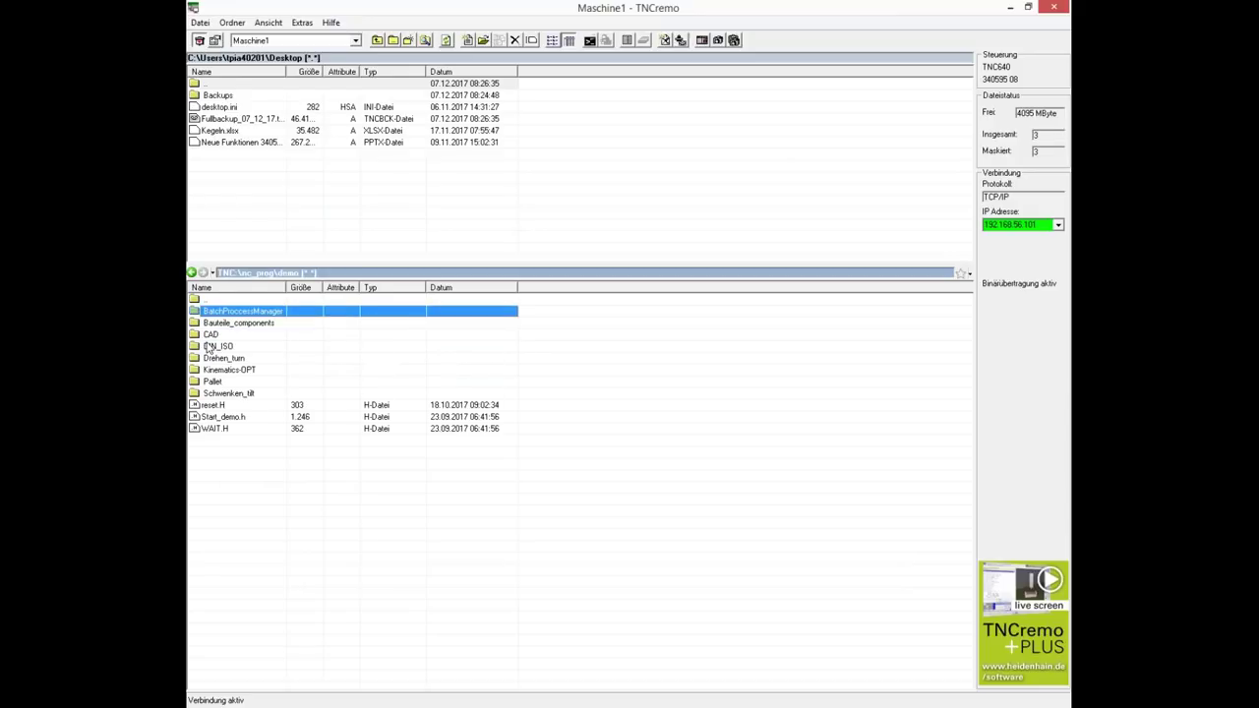
double_click(211, 324)
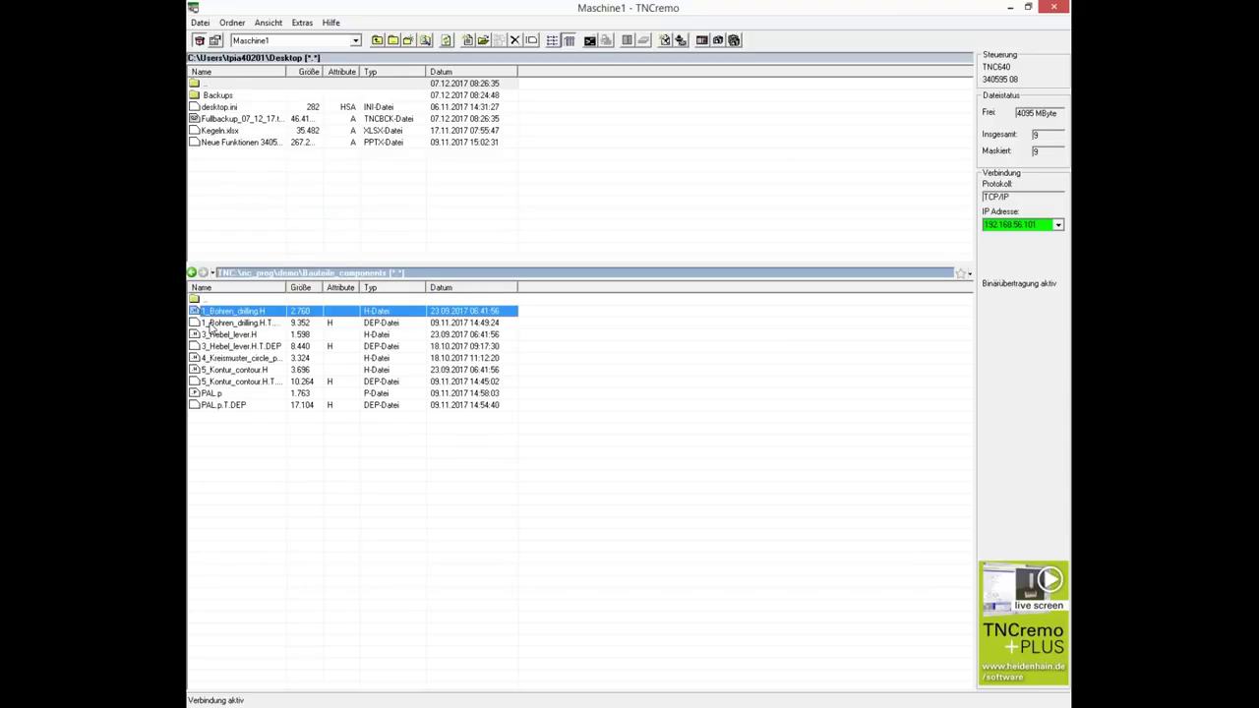
left_click(228, 310)
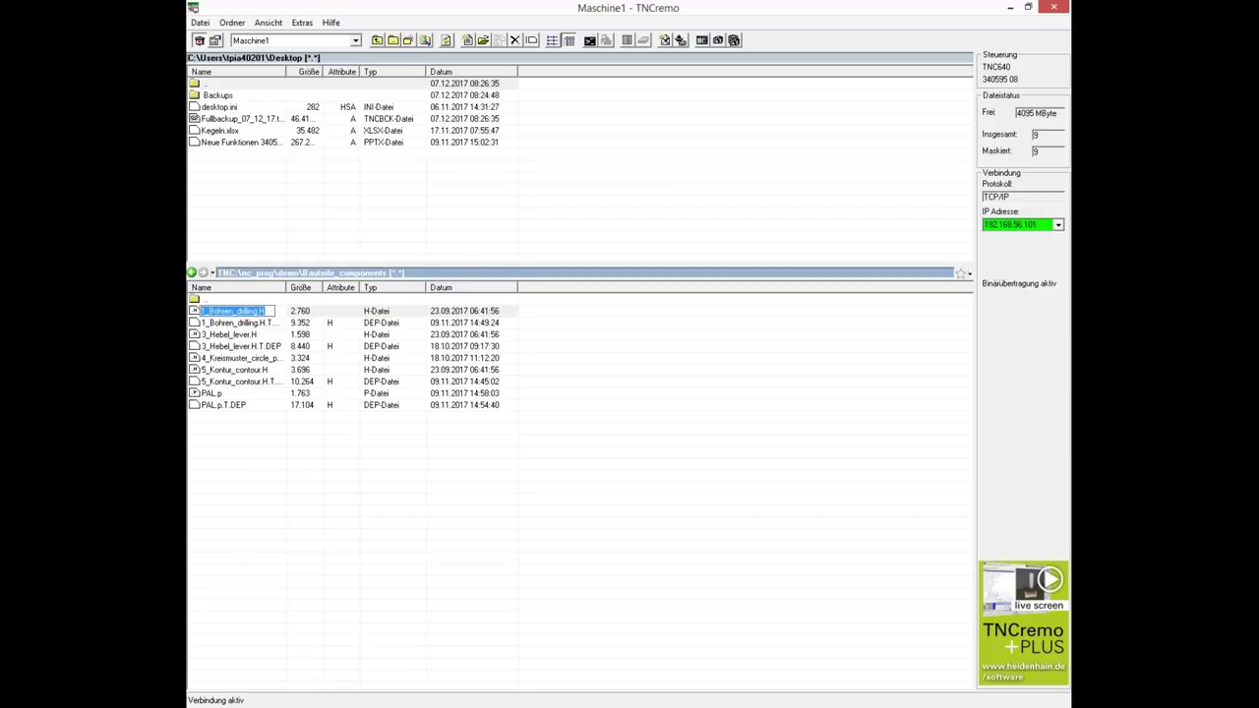
left_click(195, 313)
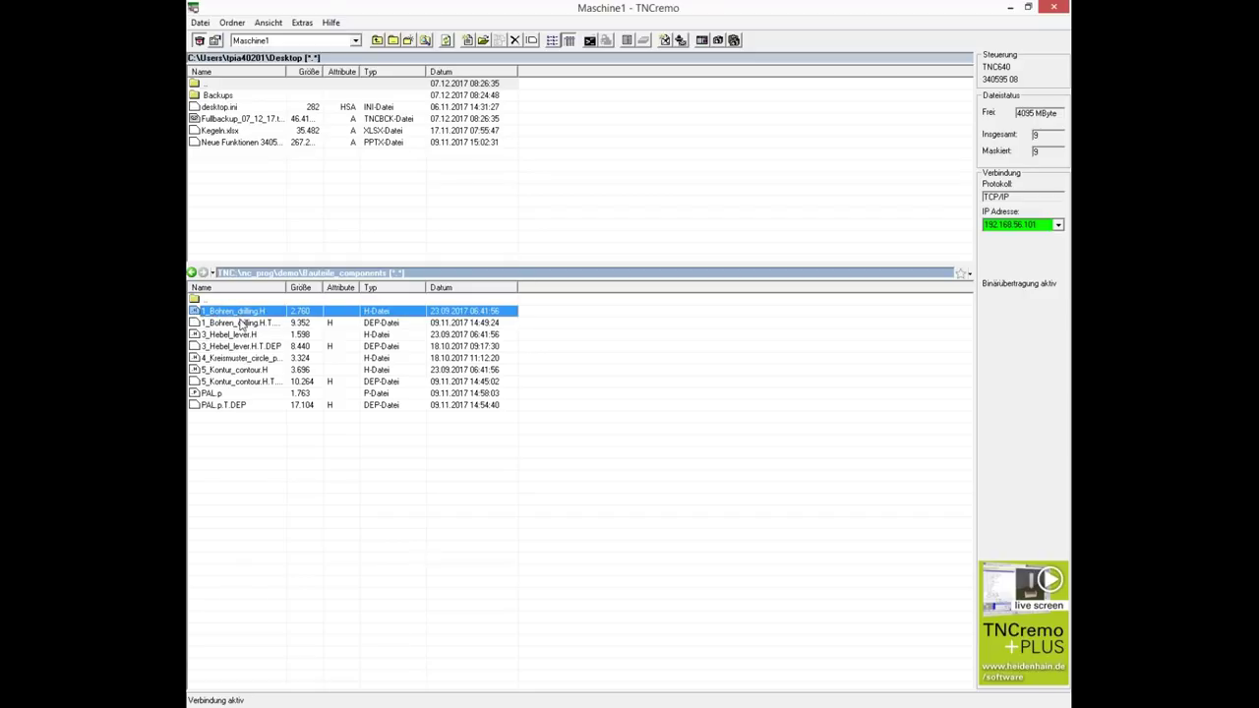
left_click_drag(286, 288, 381, 287)
left_click(283, 323)
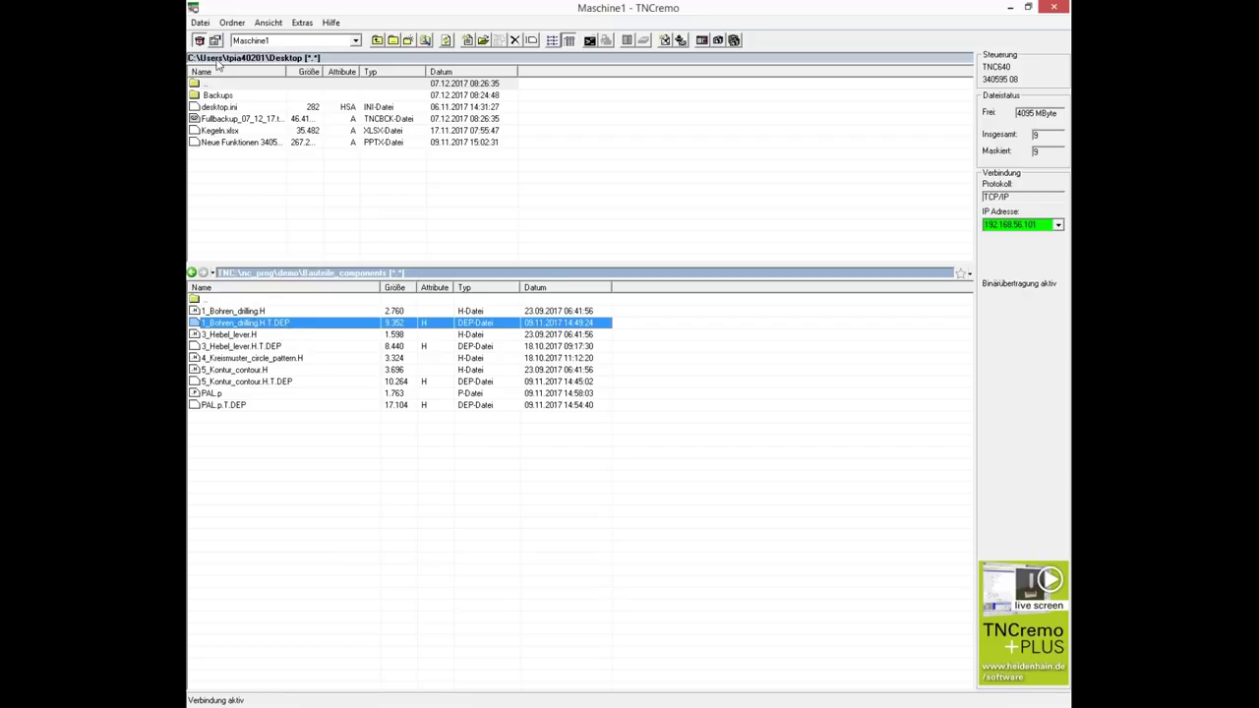
In the PC panel, create a new Desktop folder named NC_PGM
key("Tab")
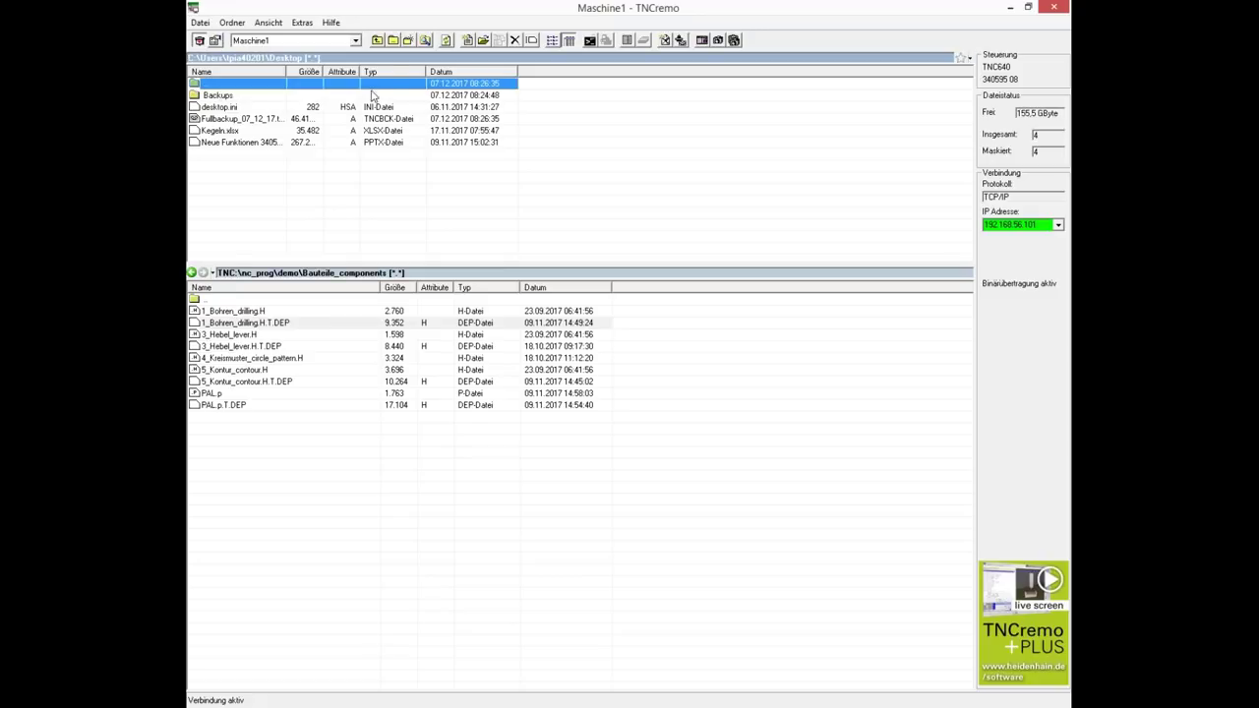
left_click(410, 41)
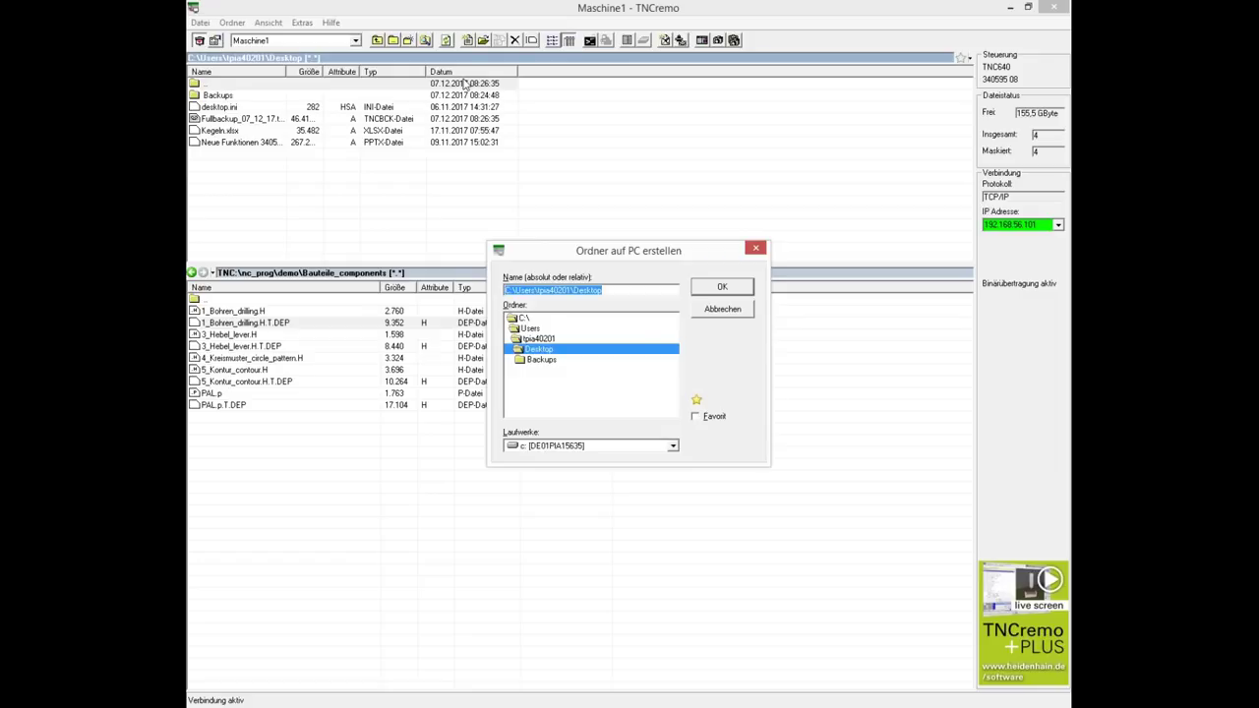
type("NC_PGM")
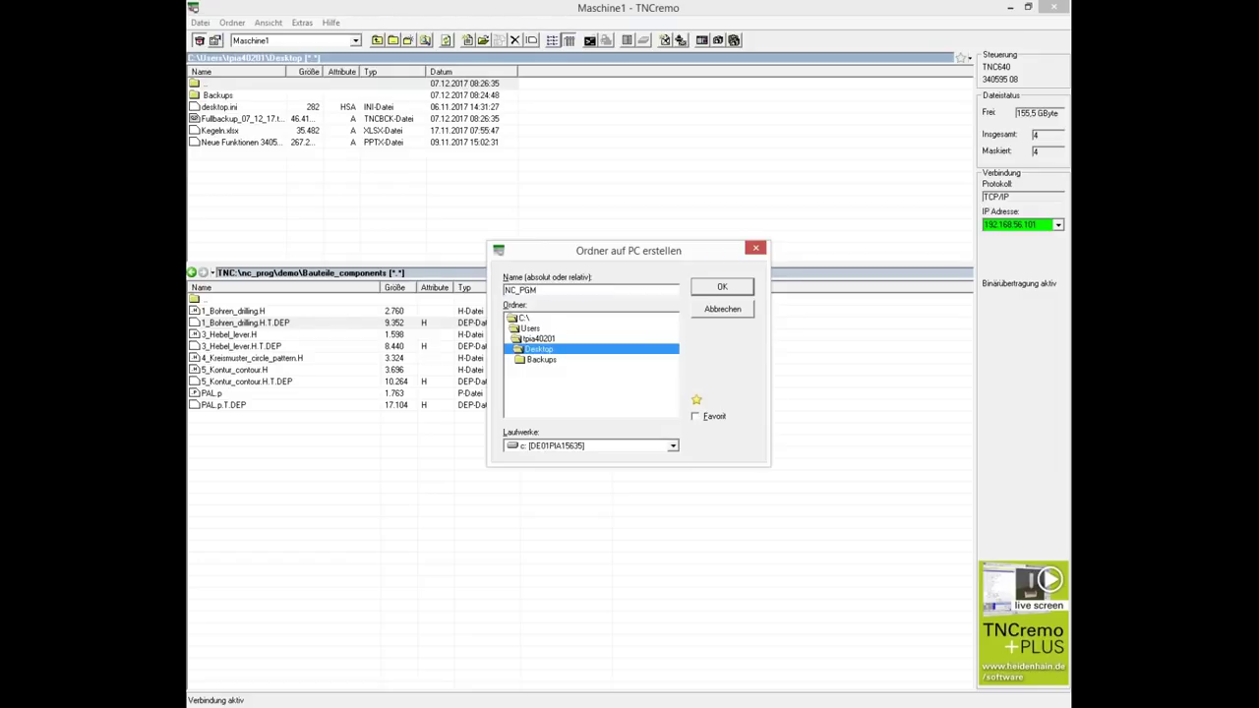
key("Return")
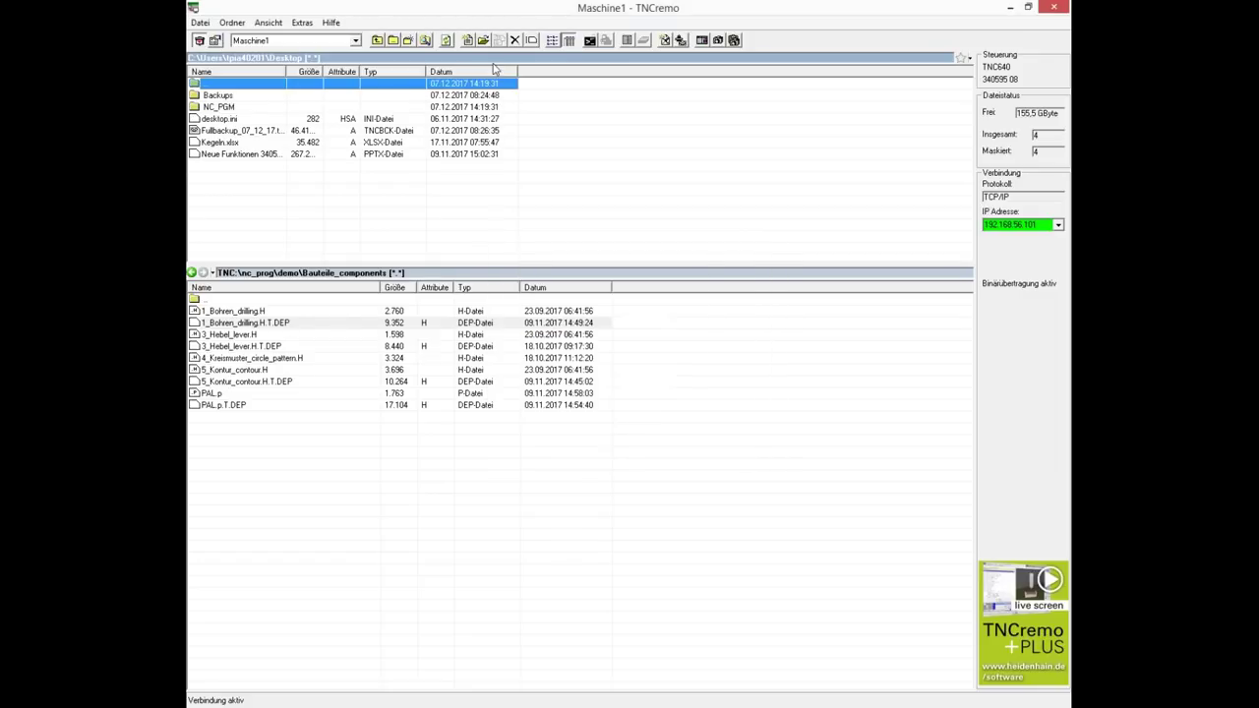
Open NC_PGM on the PC and copy 1_Bohren_drilling.H into it from the TNC
double_click(220, 107)
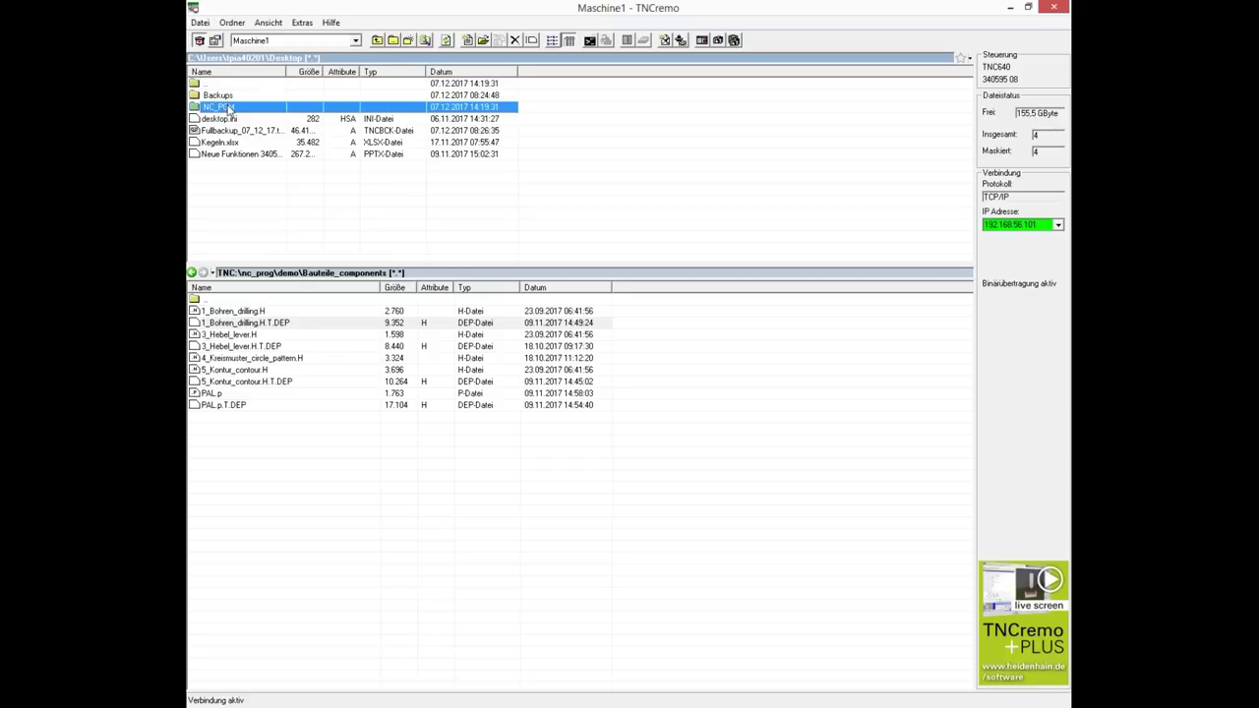
left_click(246, 313)
right_click(245, 315)
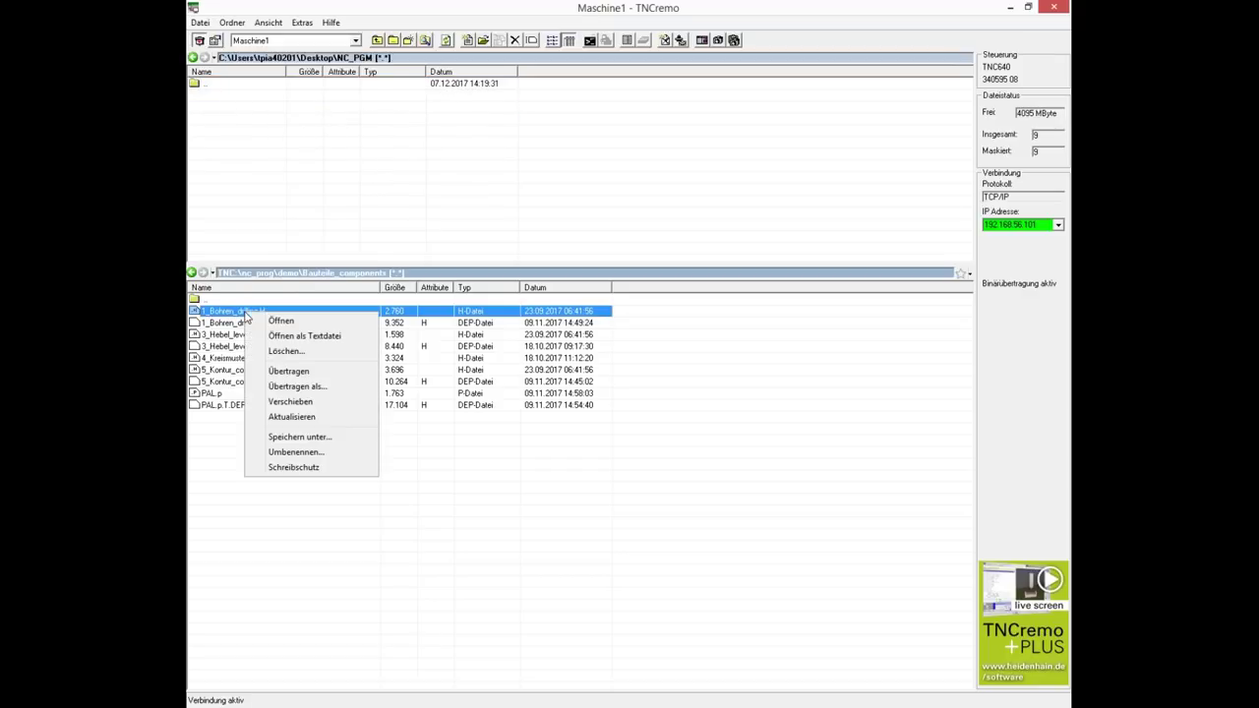
left_click(236, 313)
left_click(244, 335)
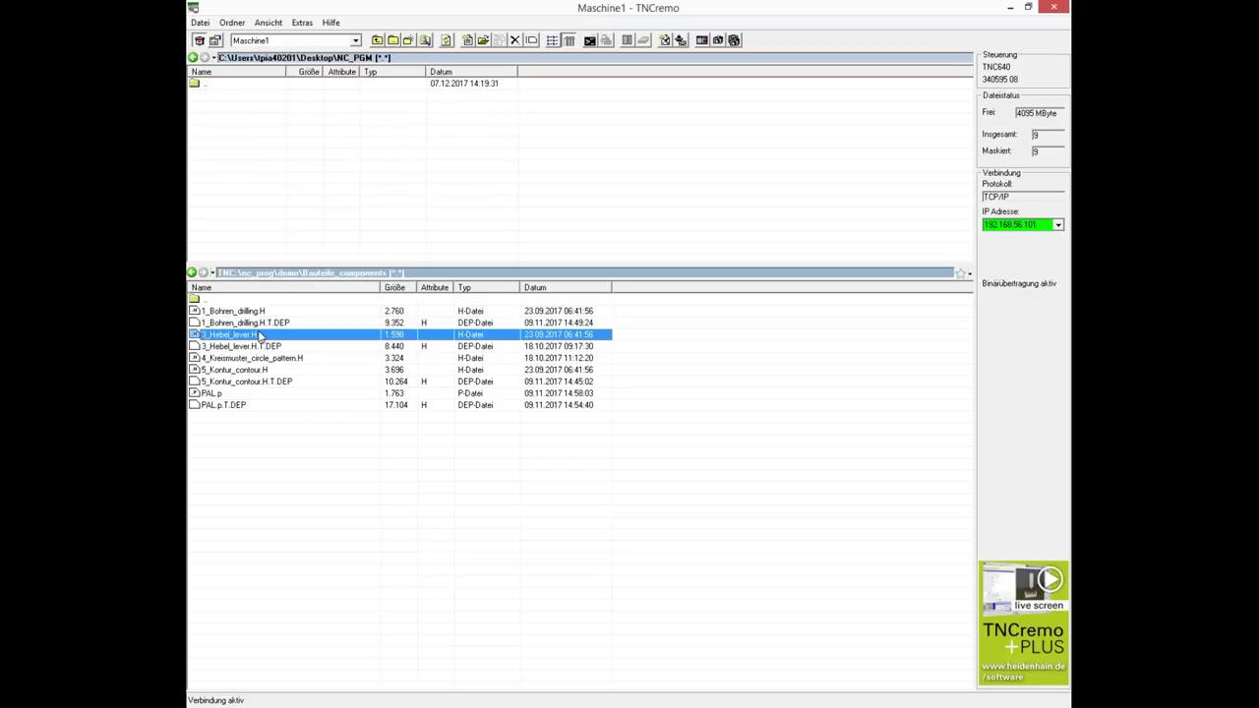
left_click_drag(246, 315, 411, 198)
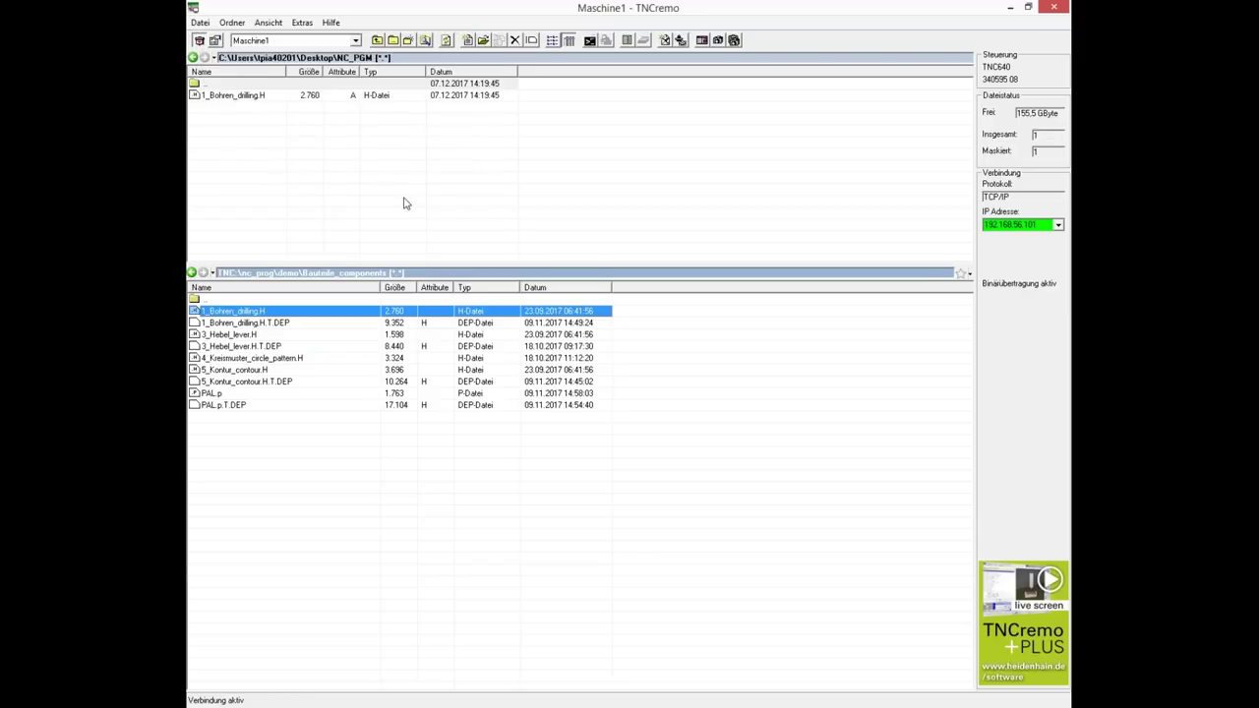
Copy 3_Hebel_lever.H from the TNC to NC_PGM with Übertragen
left_click(235, 334)
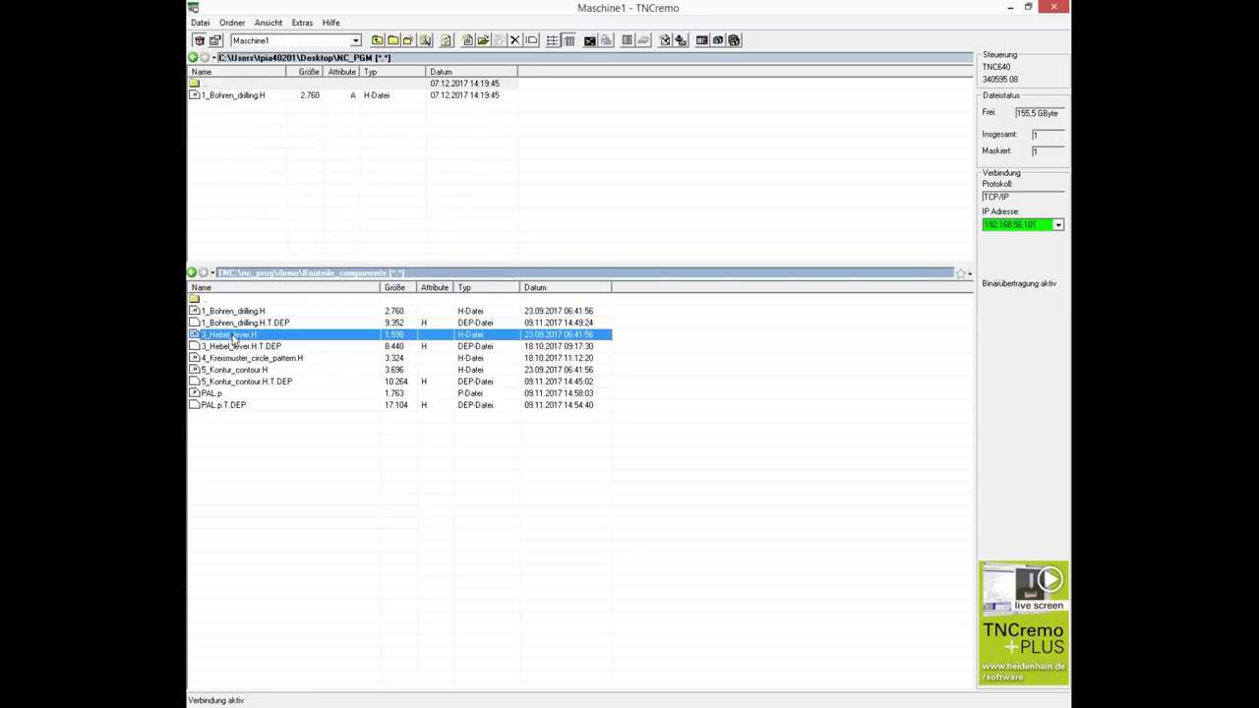
right_click(234, 339)
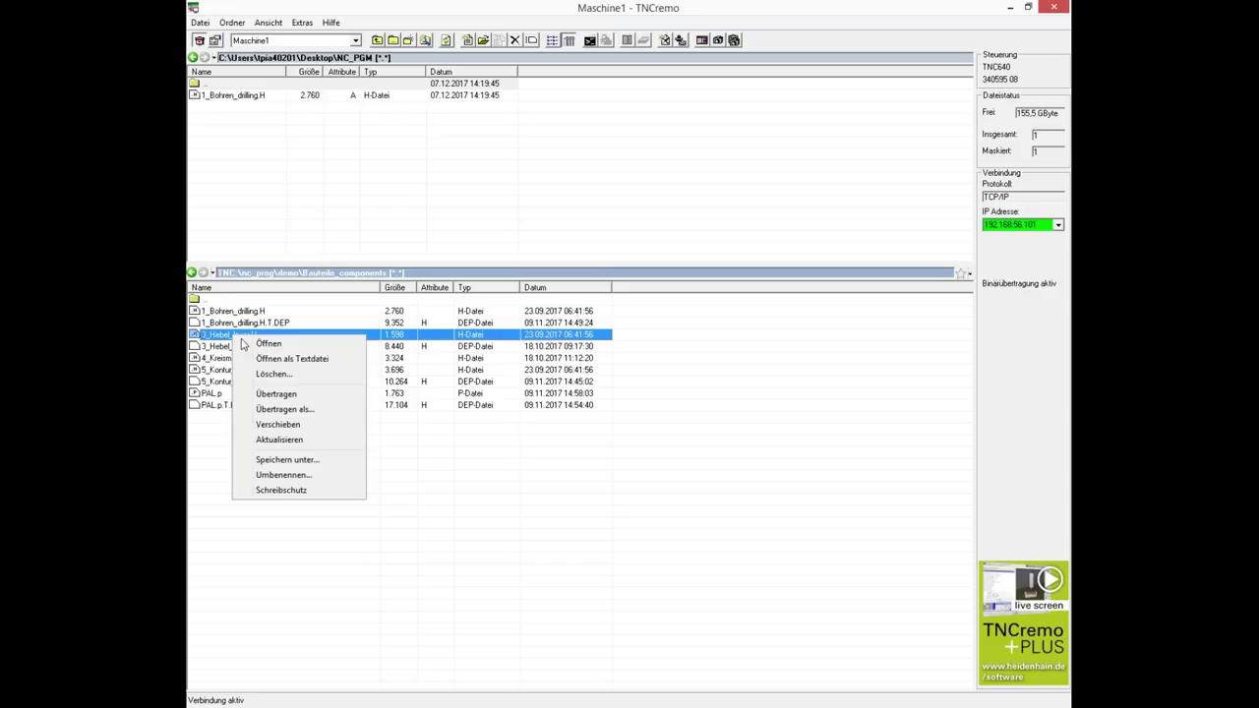
left_click(280, 394)
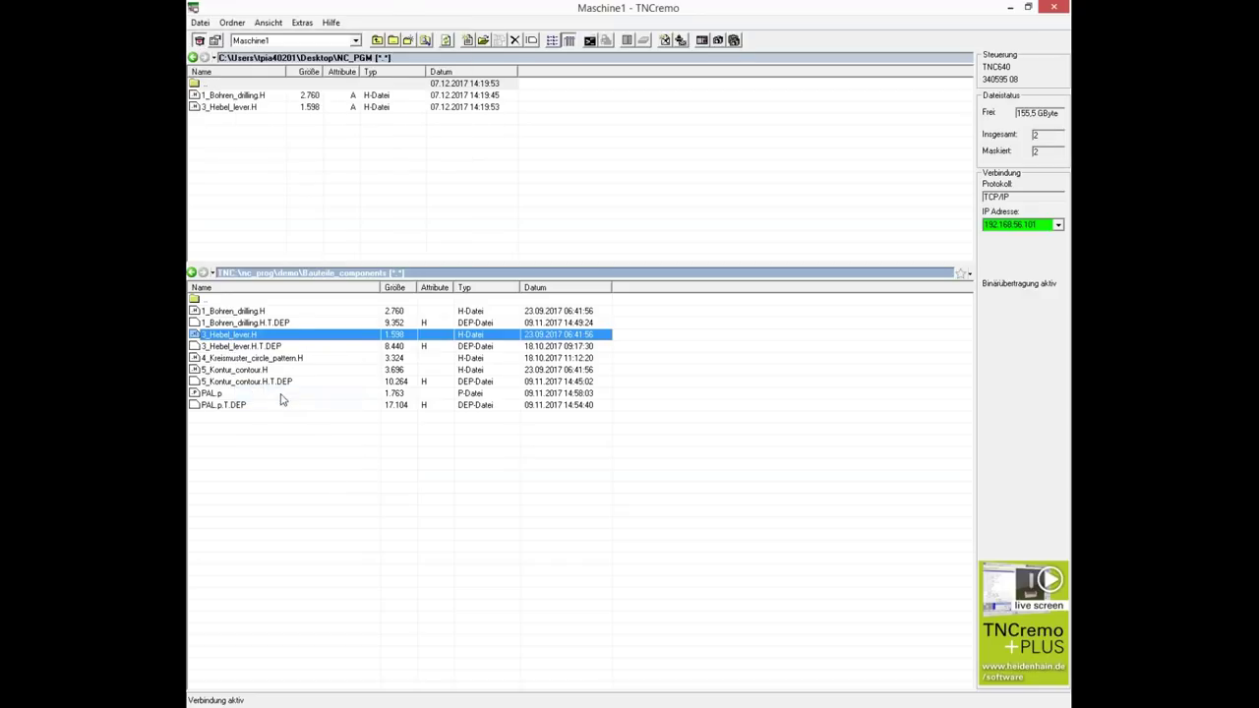
Copy 3_Hebel_lever.H again to the PC under the name 3_Hebel_lever_Test.H
right_click(241, 336)
left_click(290, 414)
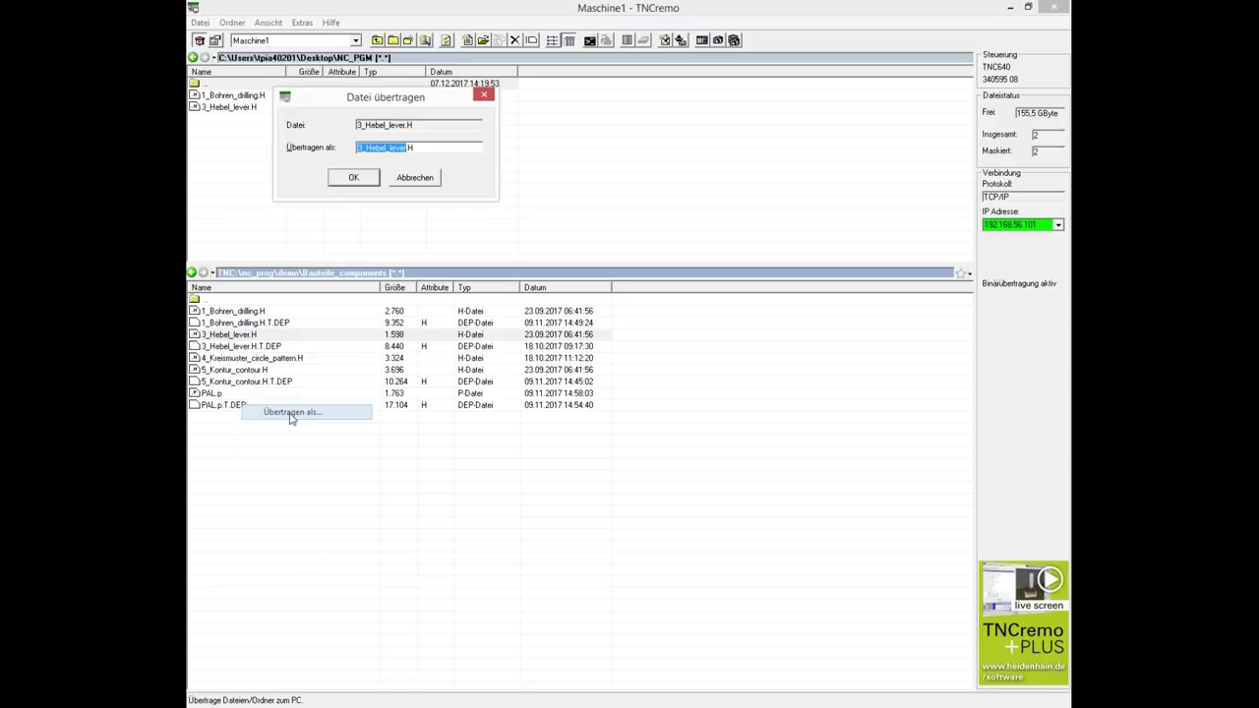
key("Right")
type("_")
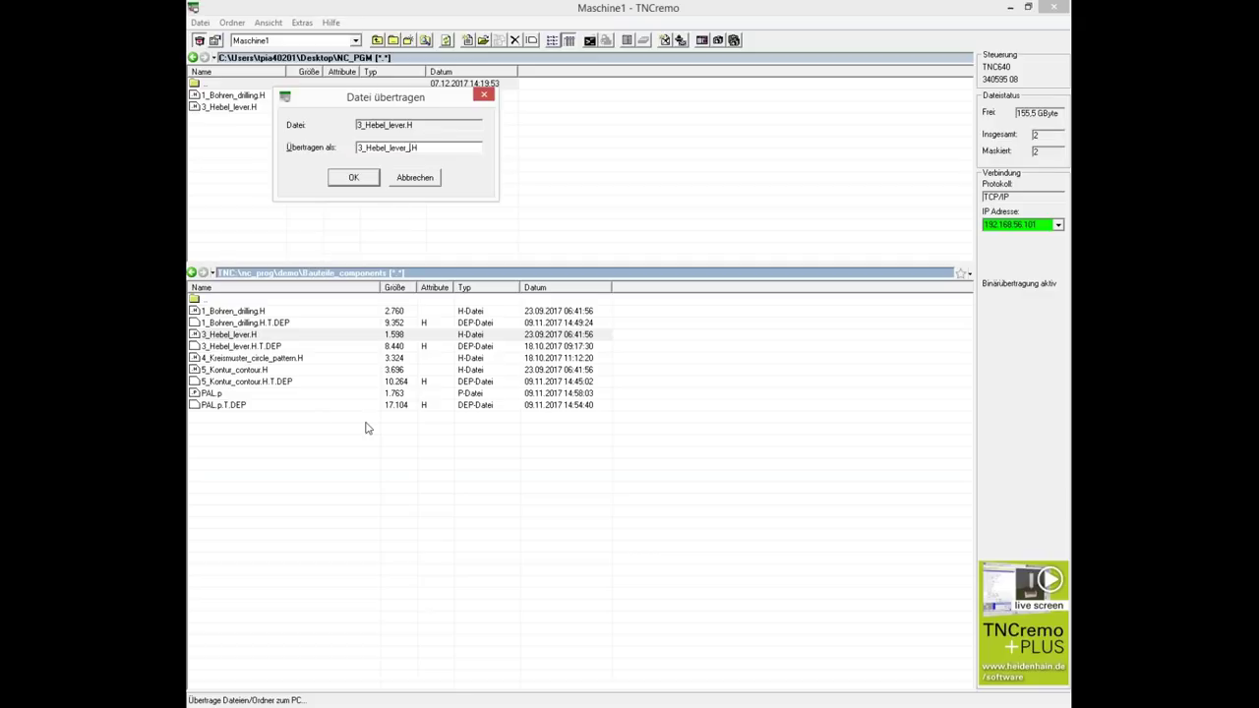
type("Test")
key("Return")
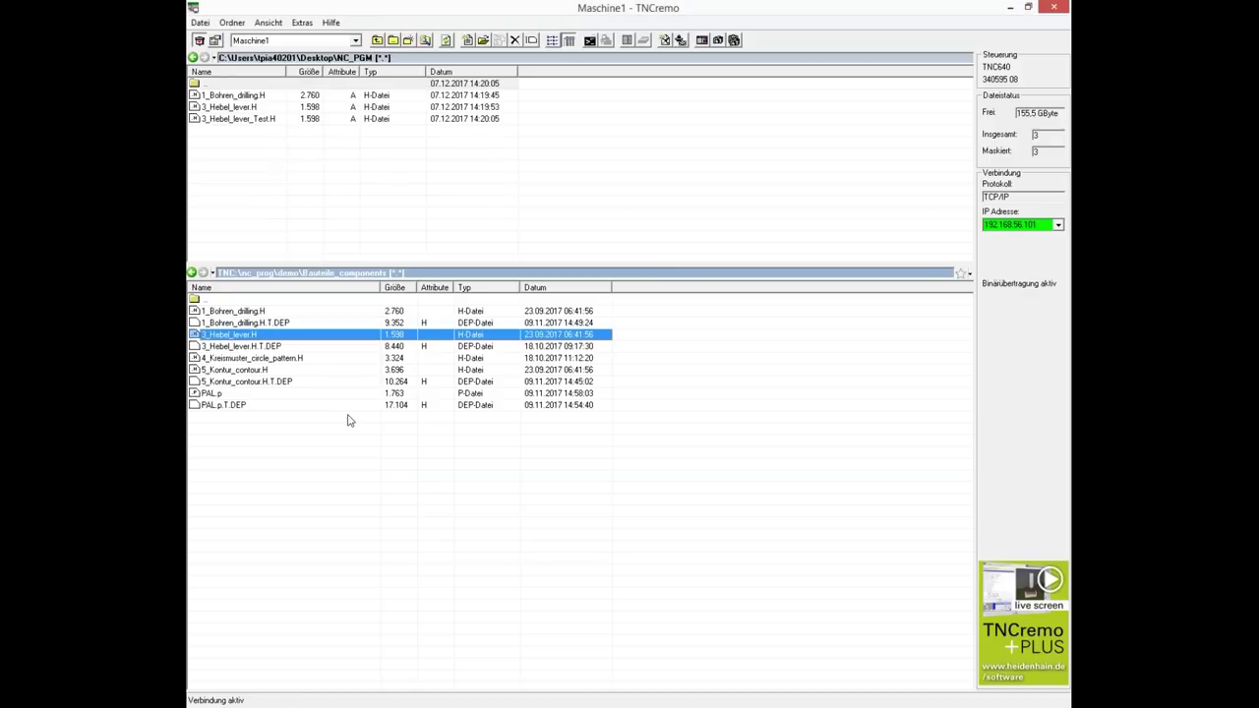
Move 3_Hebel_lever.H from the TNC to NC_PGM, overwriting the PC copy, then right-click 4_Kreismuster_circle_pattern.H
right_click(242, 338)
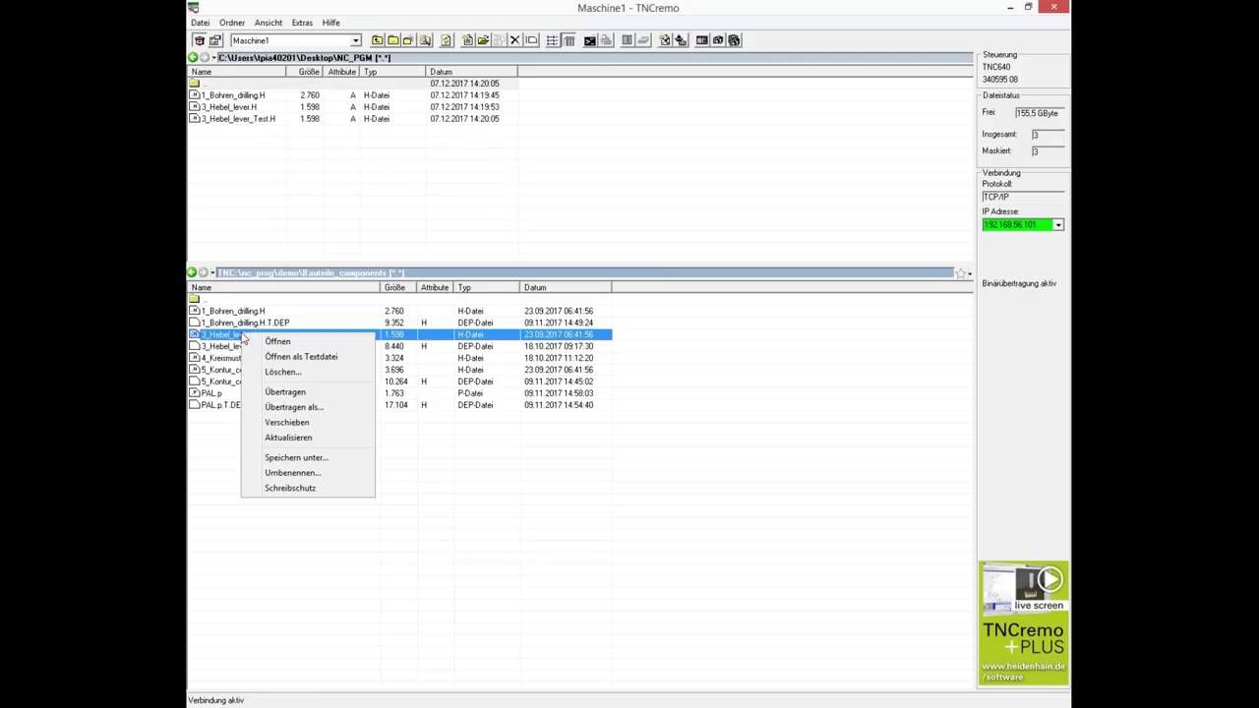
left_click(321, 426)
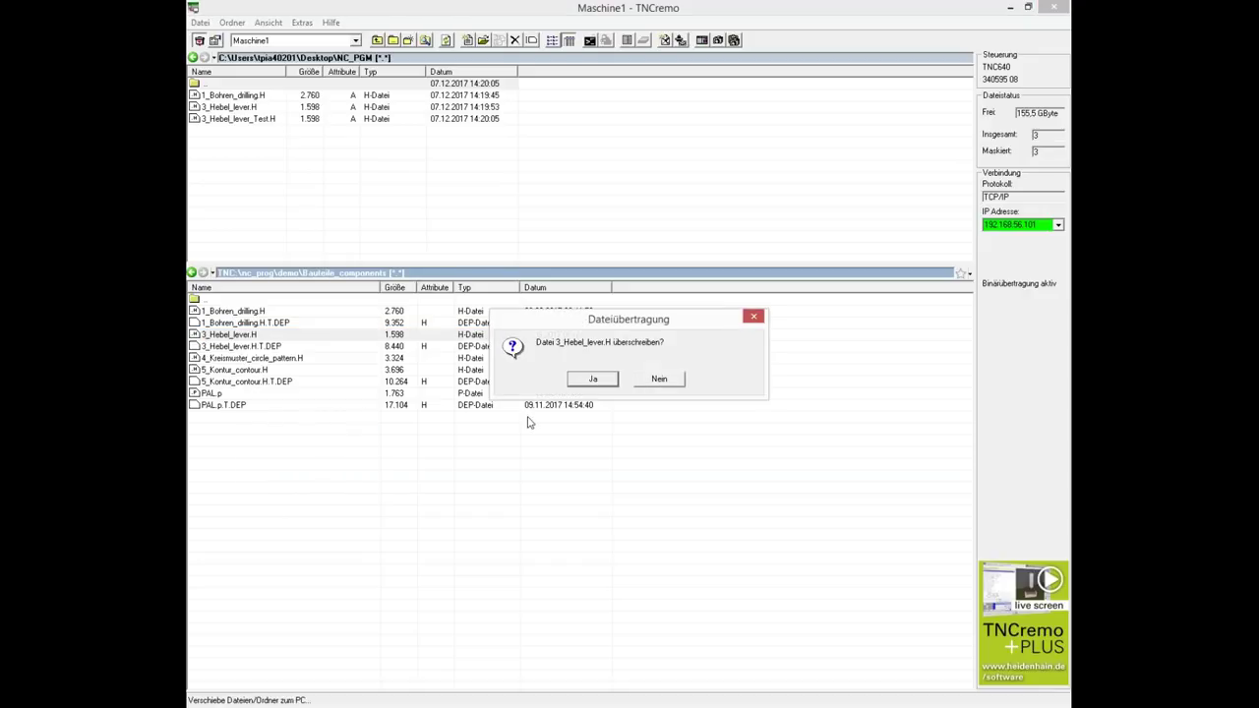
left_click(602, 376)
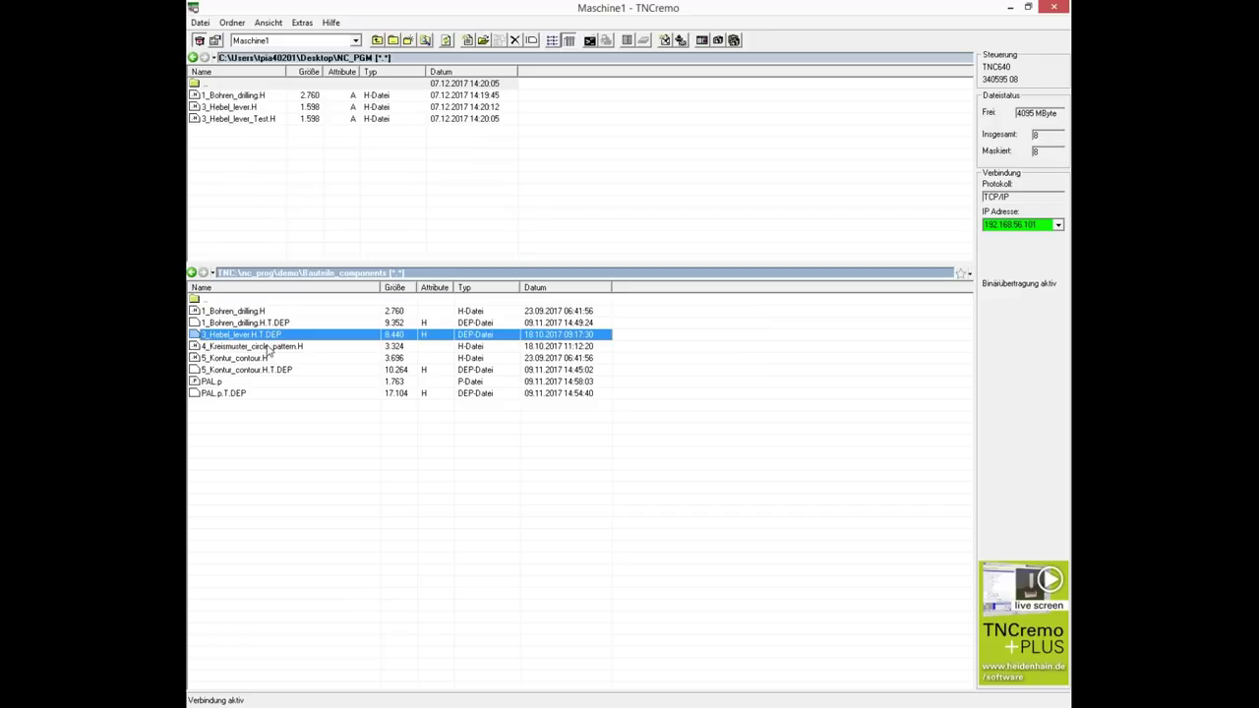
right_click(269, 347)
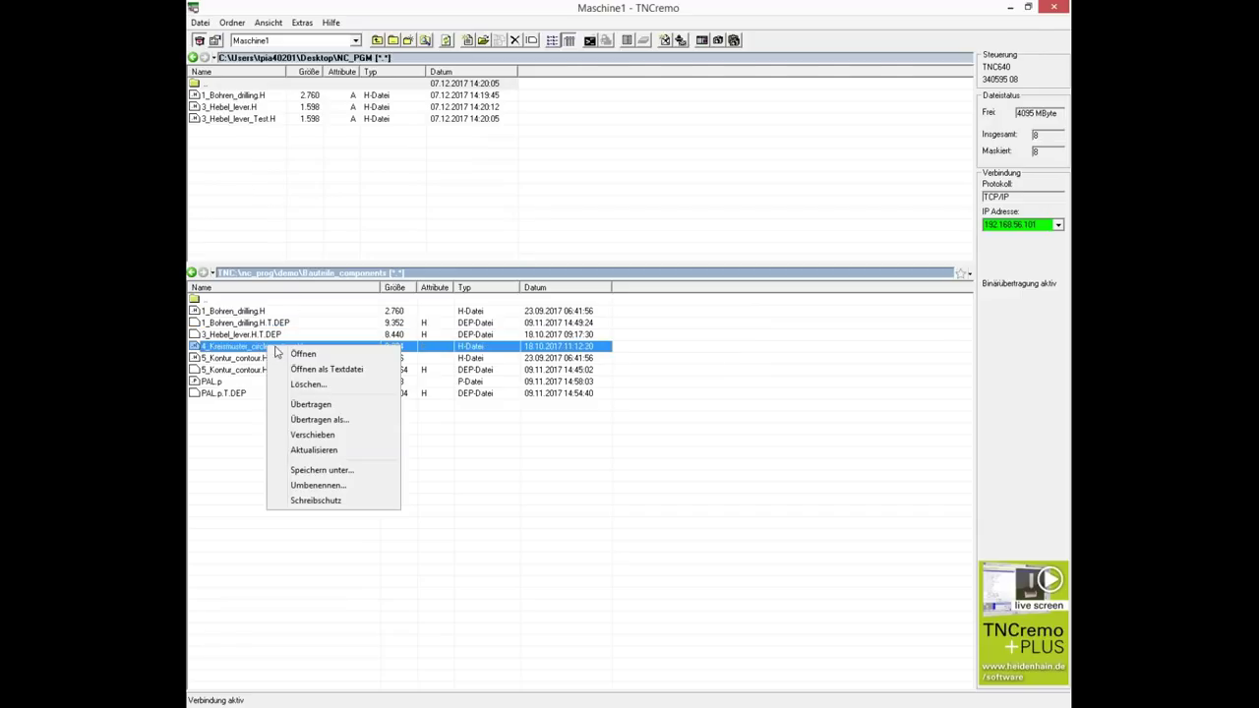
Open the control's 4_Kreismuster_circle_pattern.H as text in WordPad
left_click(303, 355)
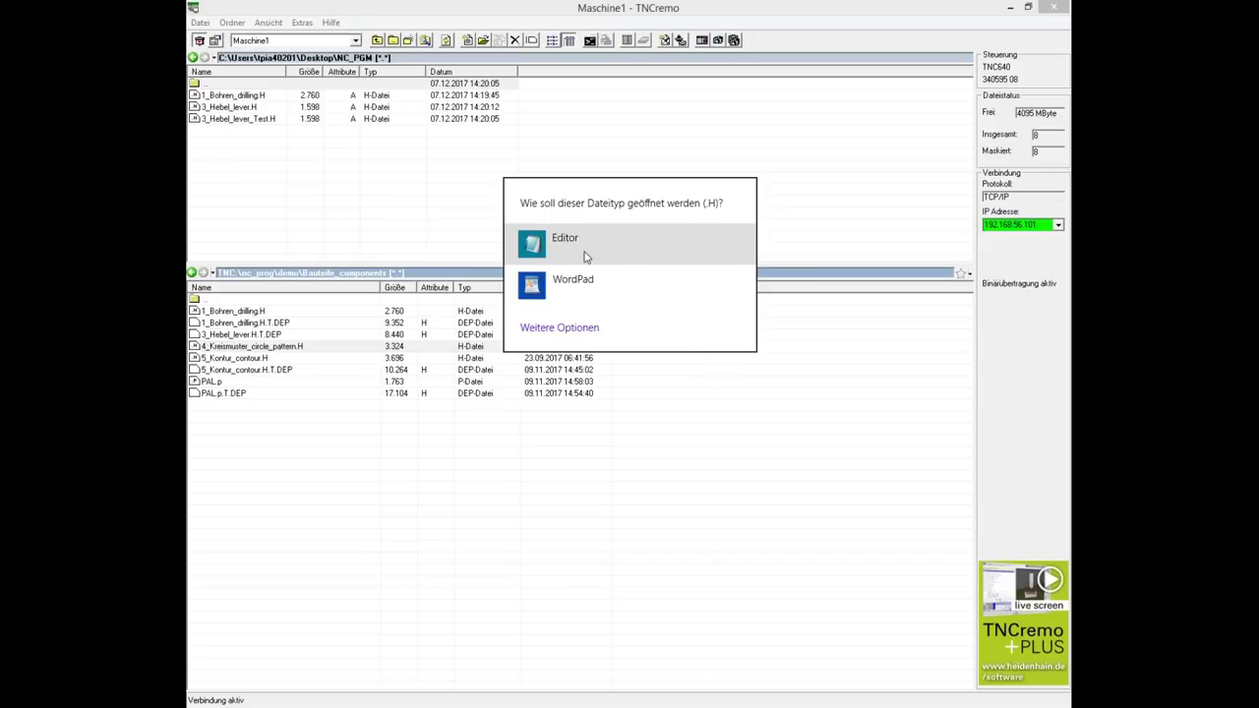
left_click(564, 291)
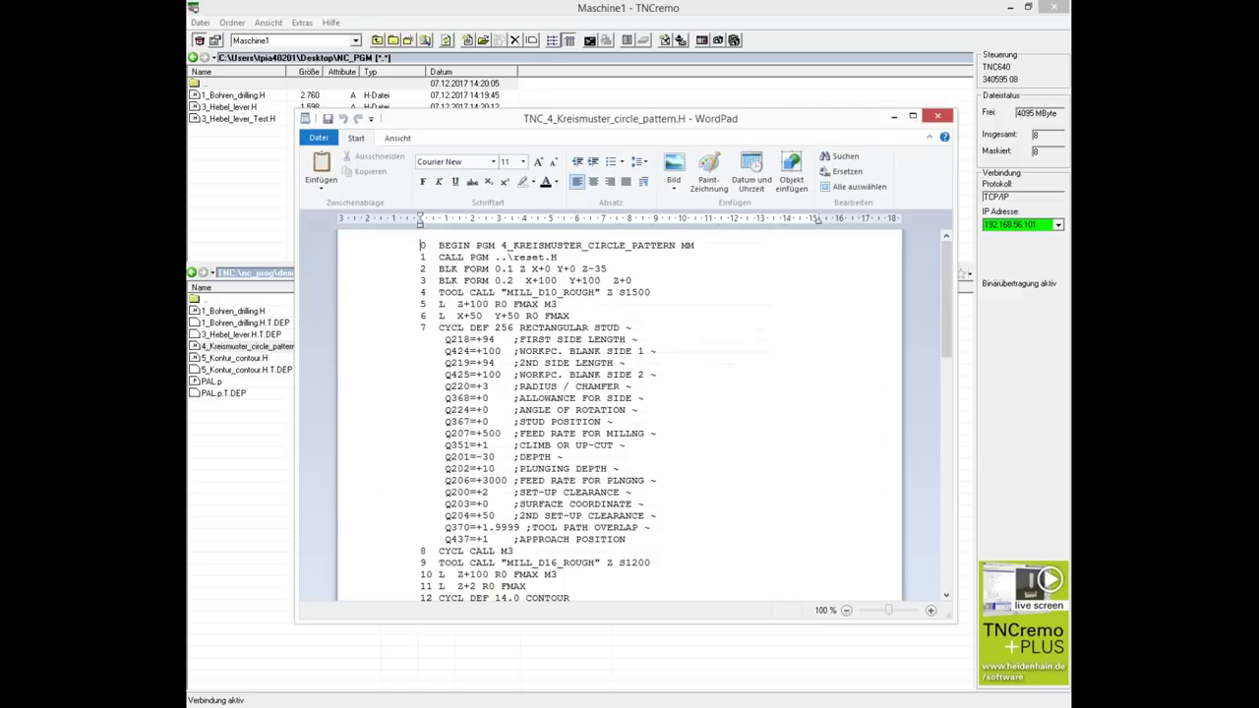
Change the TOOL CALL speeds to S8000 on line 4 and S5000 on line 9, then save and close
left_click(630, 292)
key("Delete")
key("BackSpace")
type("8000")
scroll(590, 355, "down", 4)
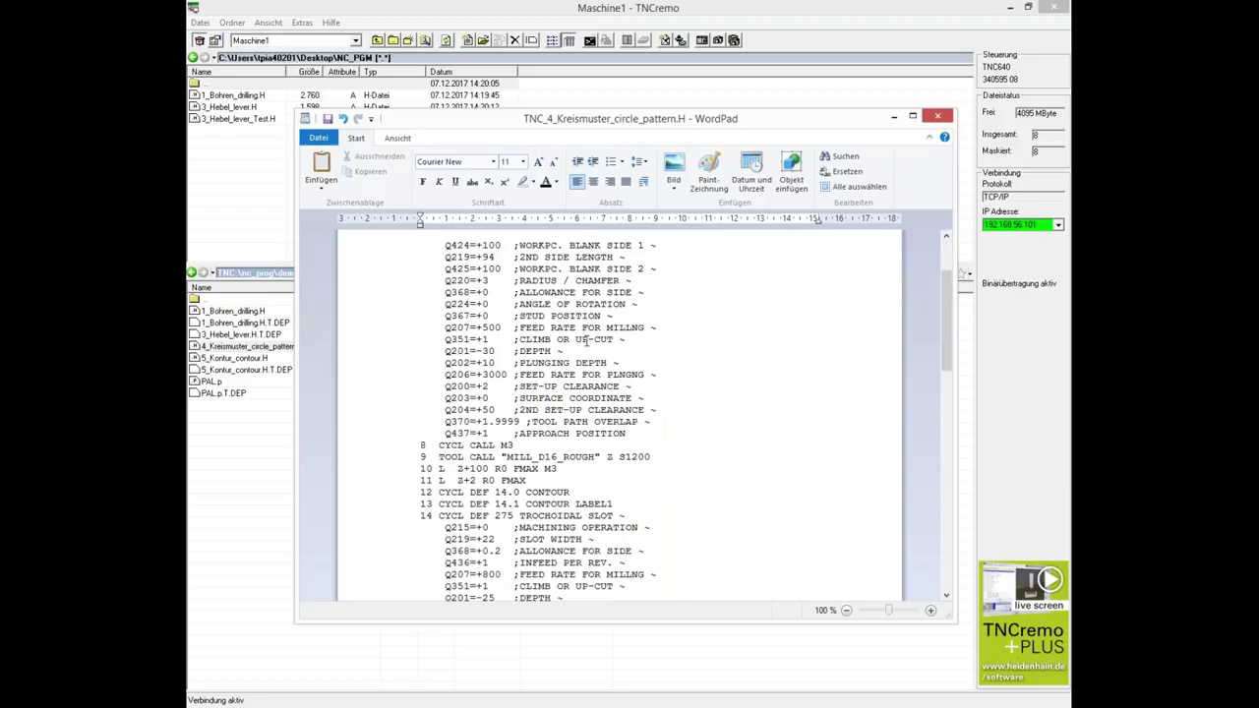
left_click(633, 421)
key("BackSpace")
type("5000")
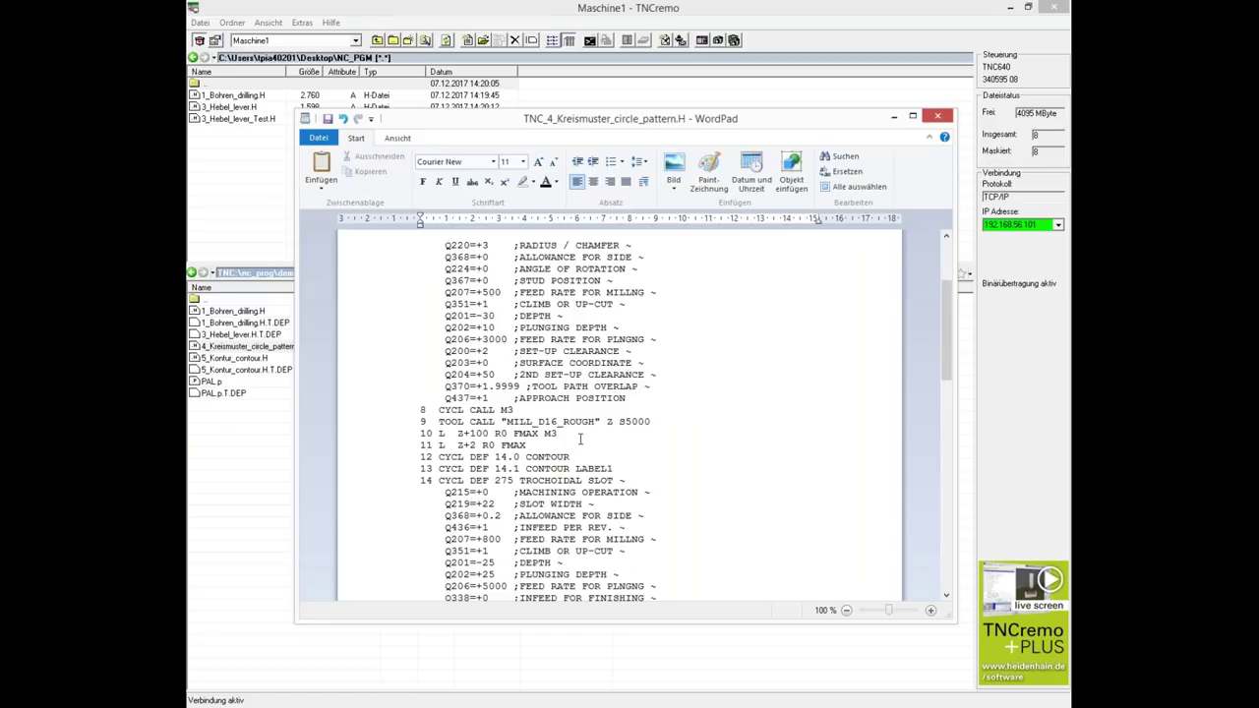
left_click(936, 117)
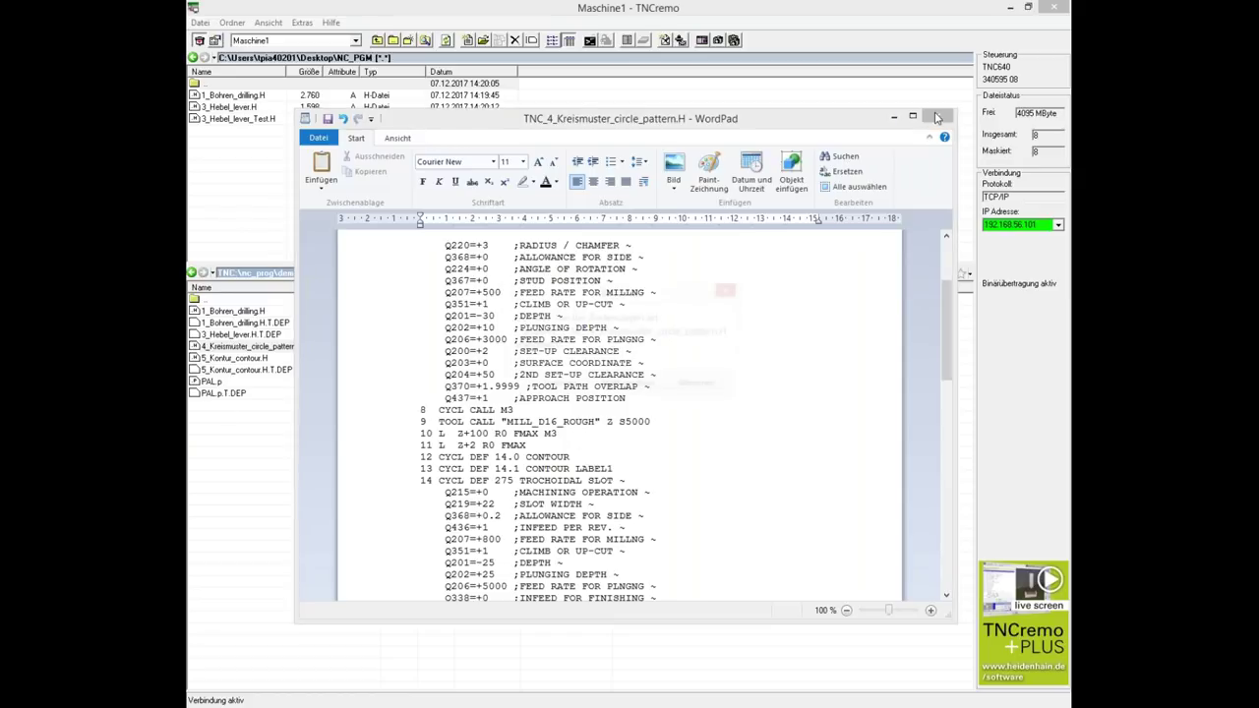
left_click(554, 390)
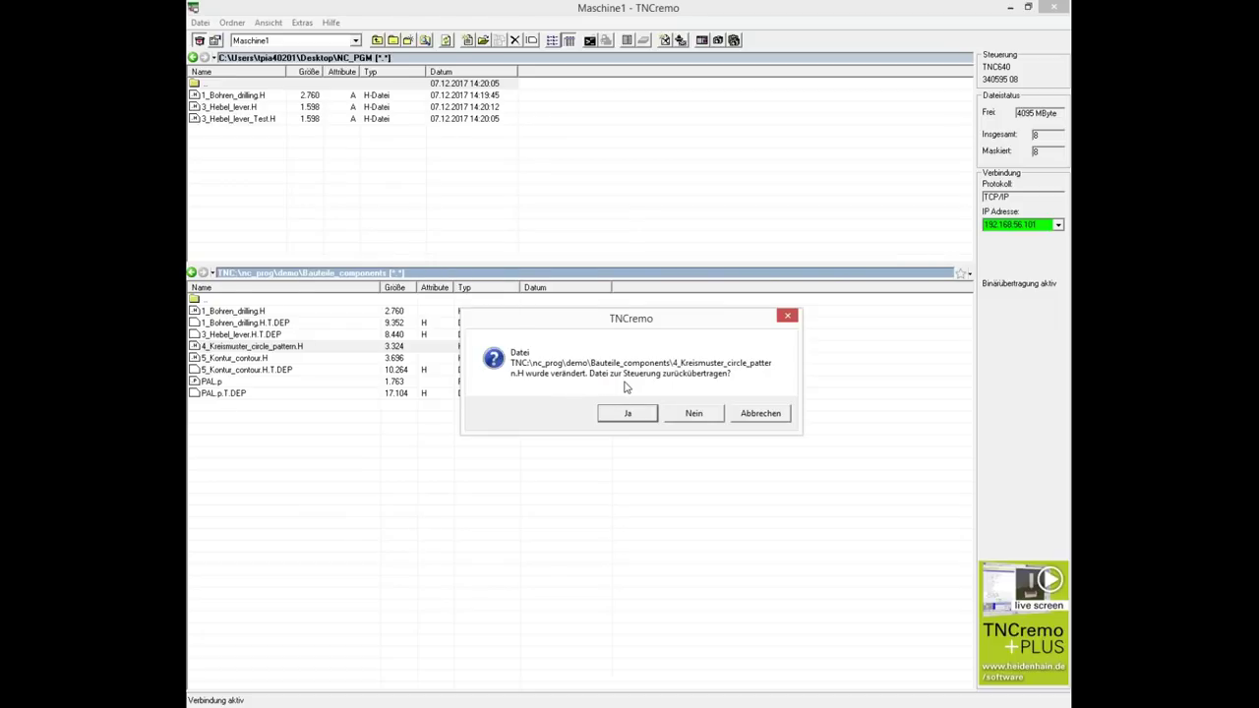
Accept transferring the edited 4_Kreismuster_circle_pattern.H back to the control
left_click(645, 420)
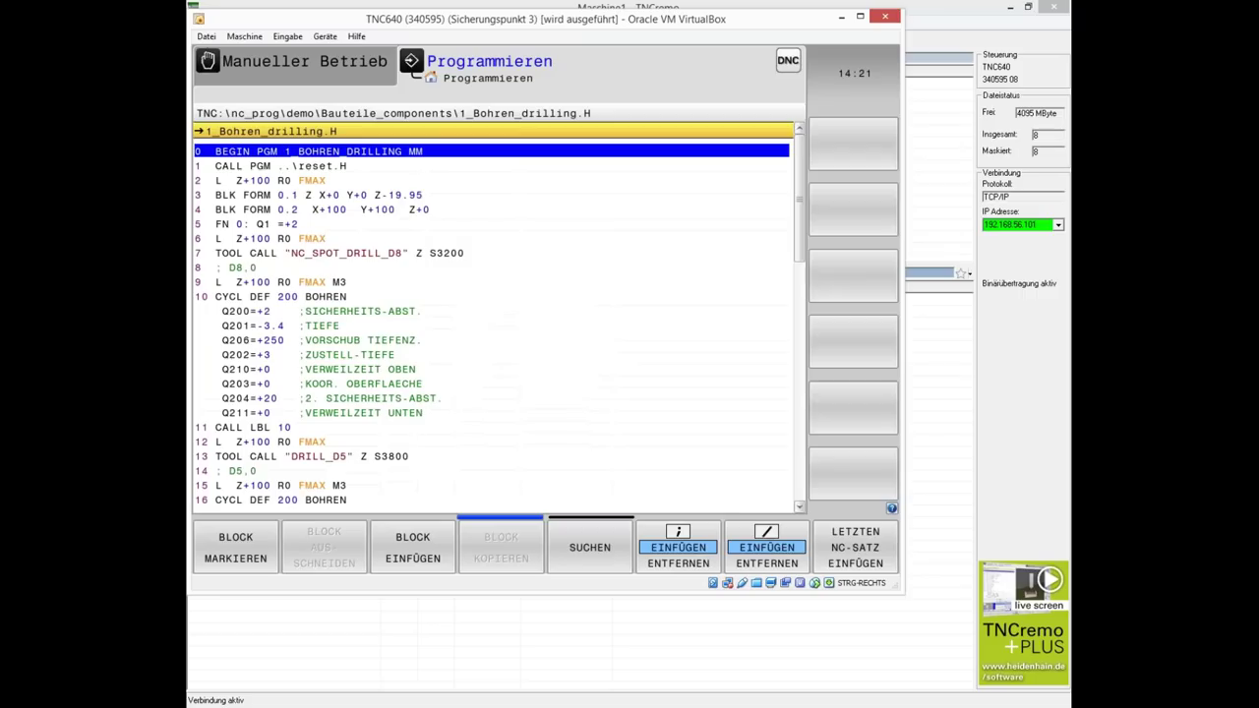
On the TNC640, open 4_Kreismuster_circle_pattern.H and confirm its tool calls show S8000 and S5000
left_click(929, 76)
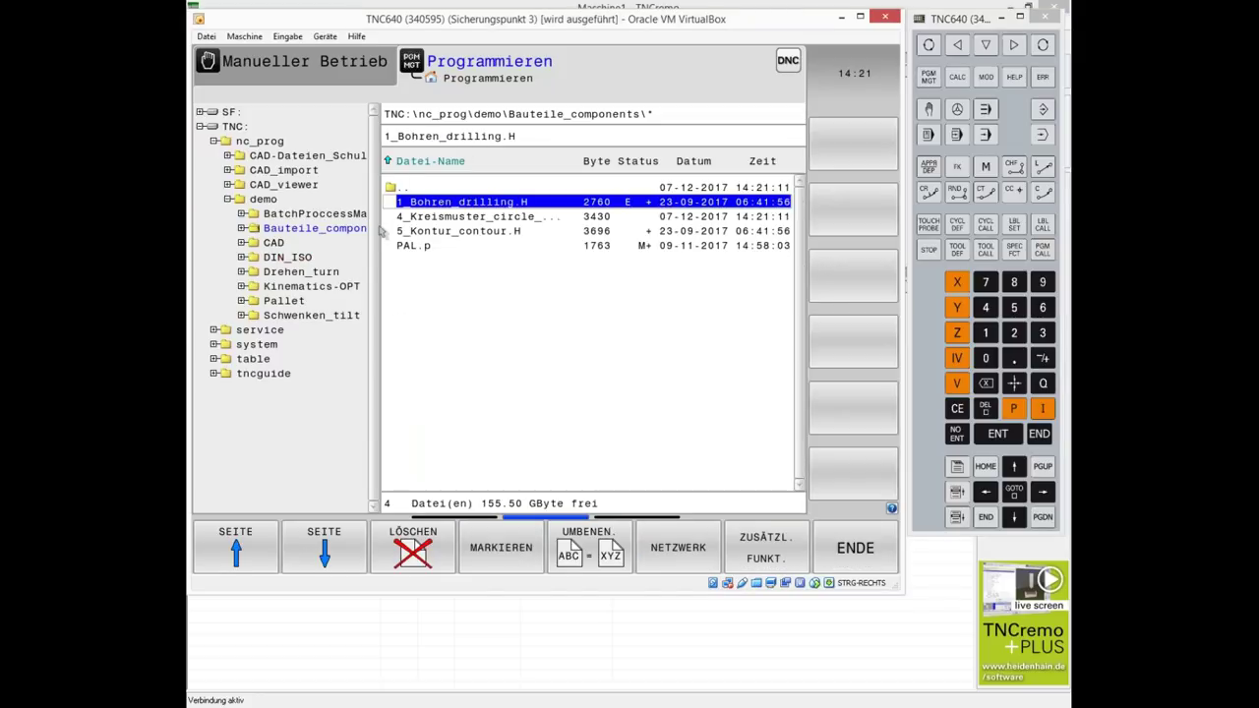
left_click(455, 218)
left_click(452, 219)
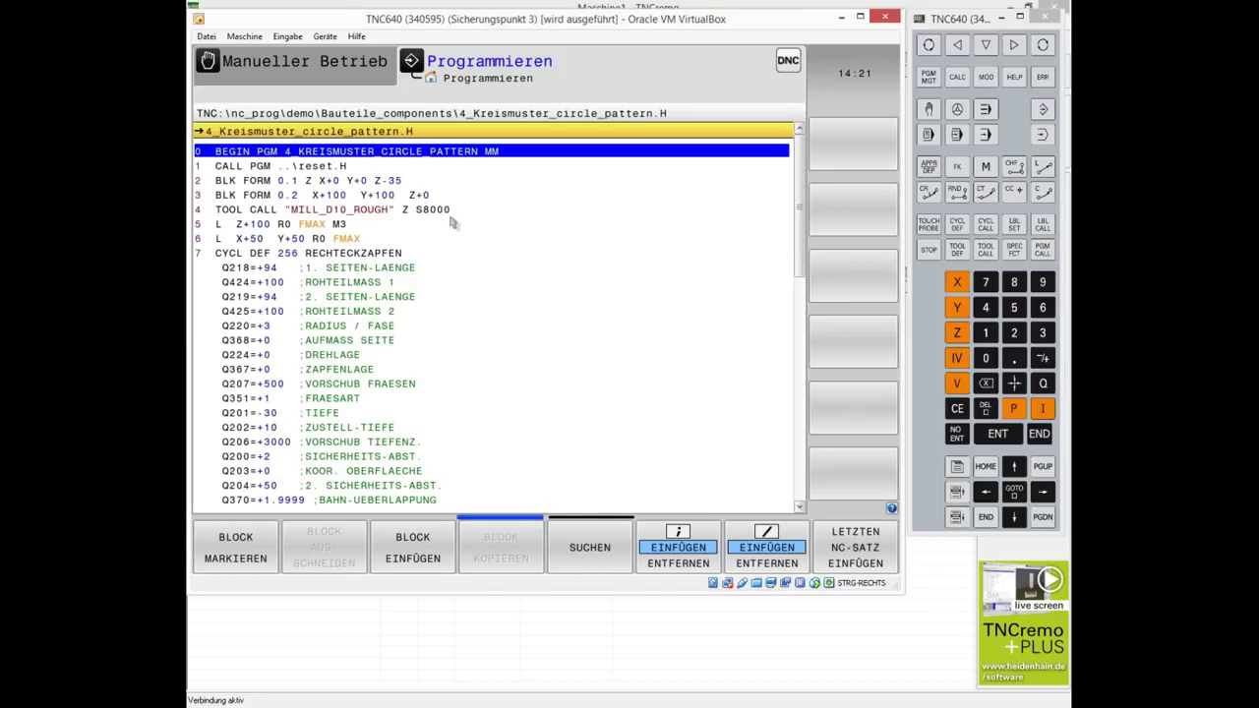
left_click(426, 212)
left_click(428, 211)
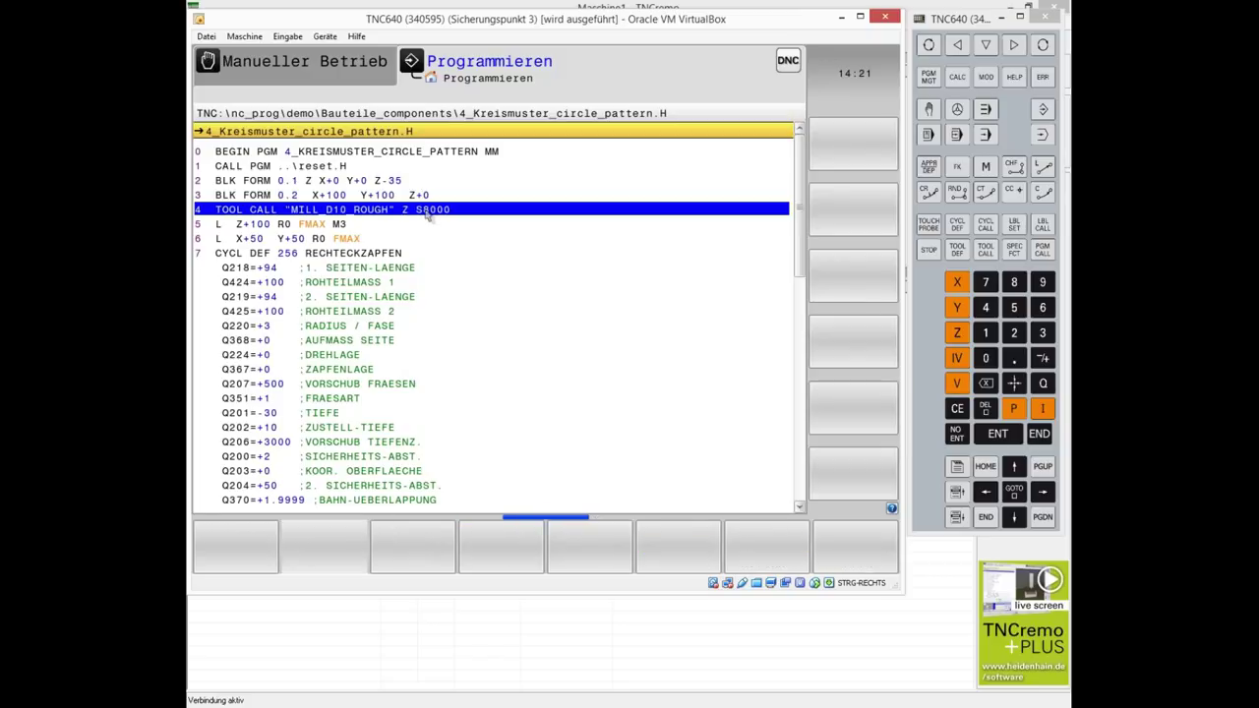
key("Down")
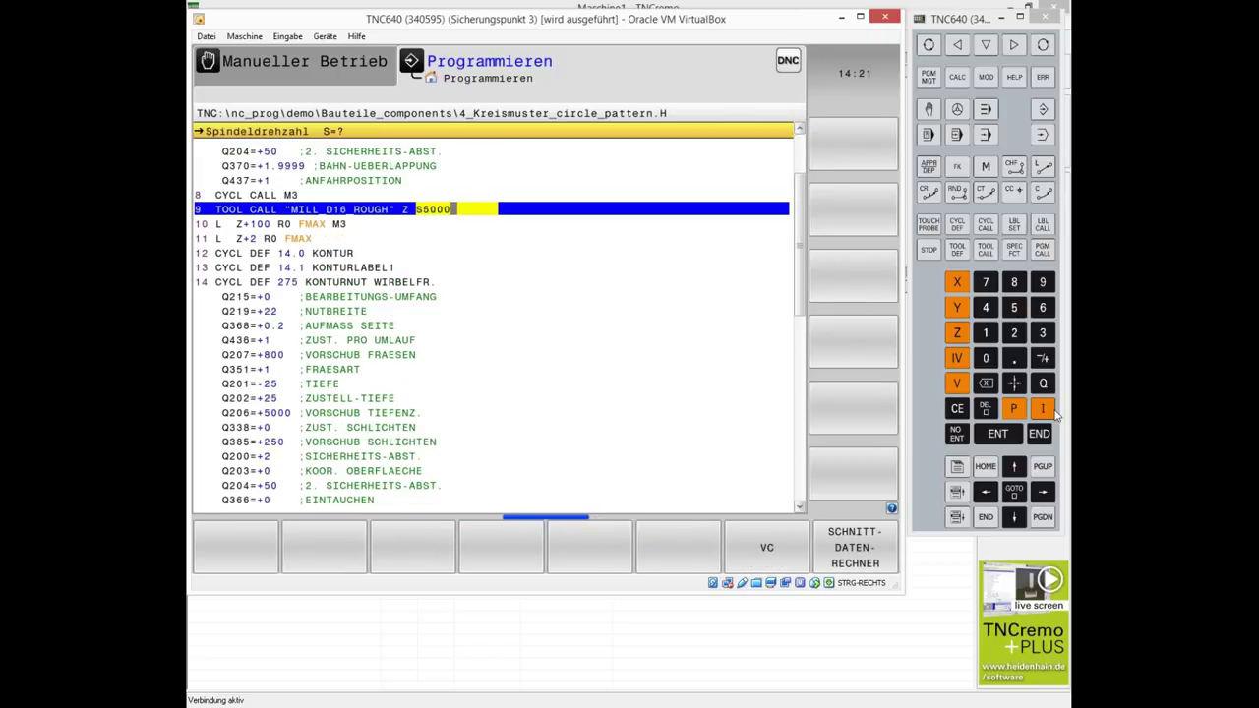
left_click(1045, 437)
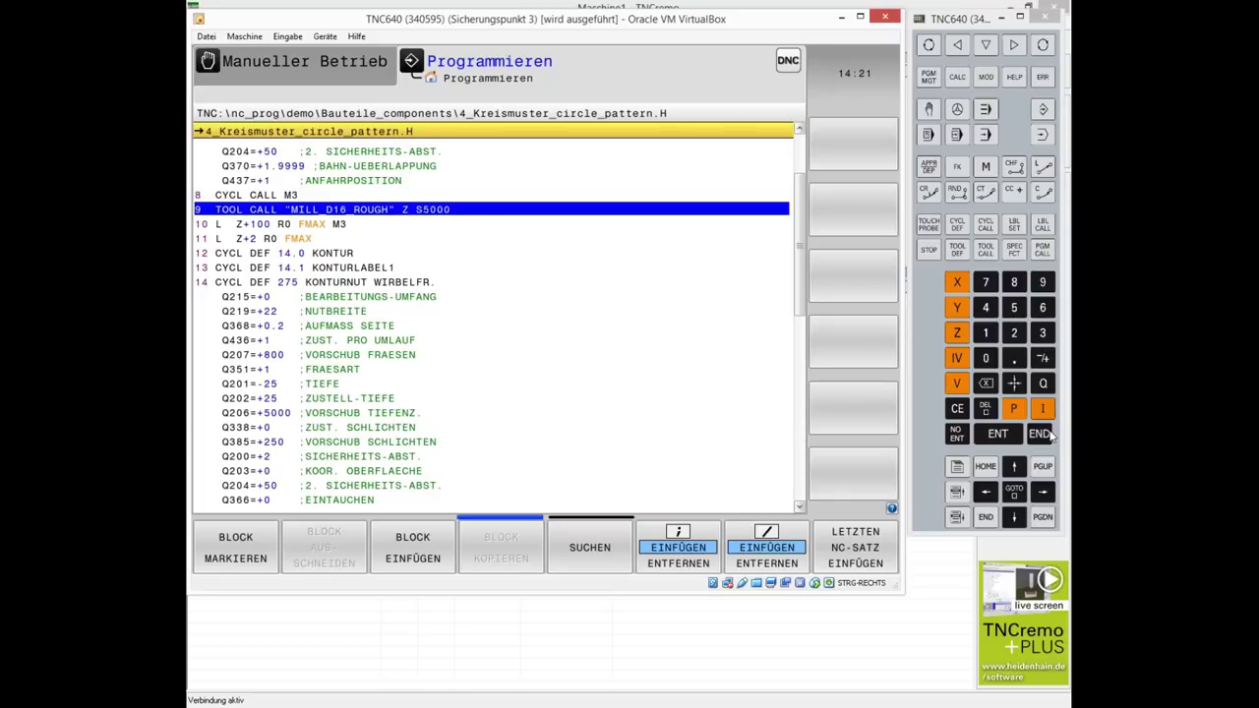
left_click(620, 620)
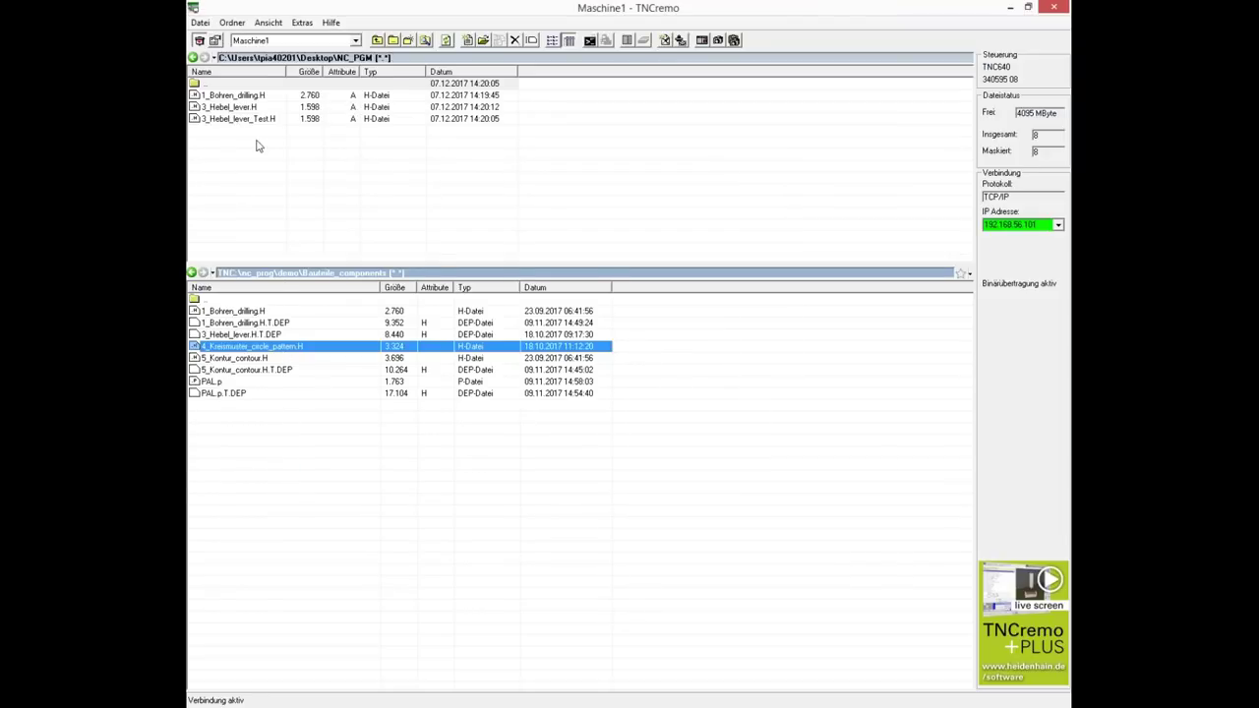
Transfer 1_Bohren_drilling.H from NC_PGM to the control, confirming the overwrite with Ja
left_click(234, 96)
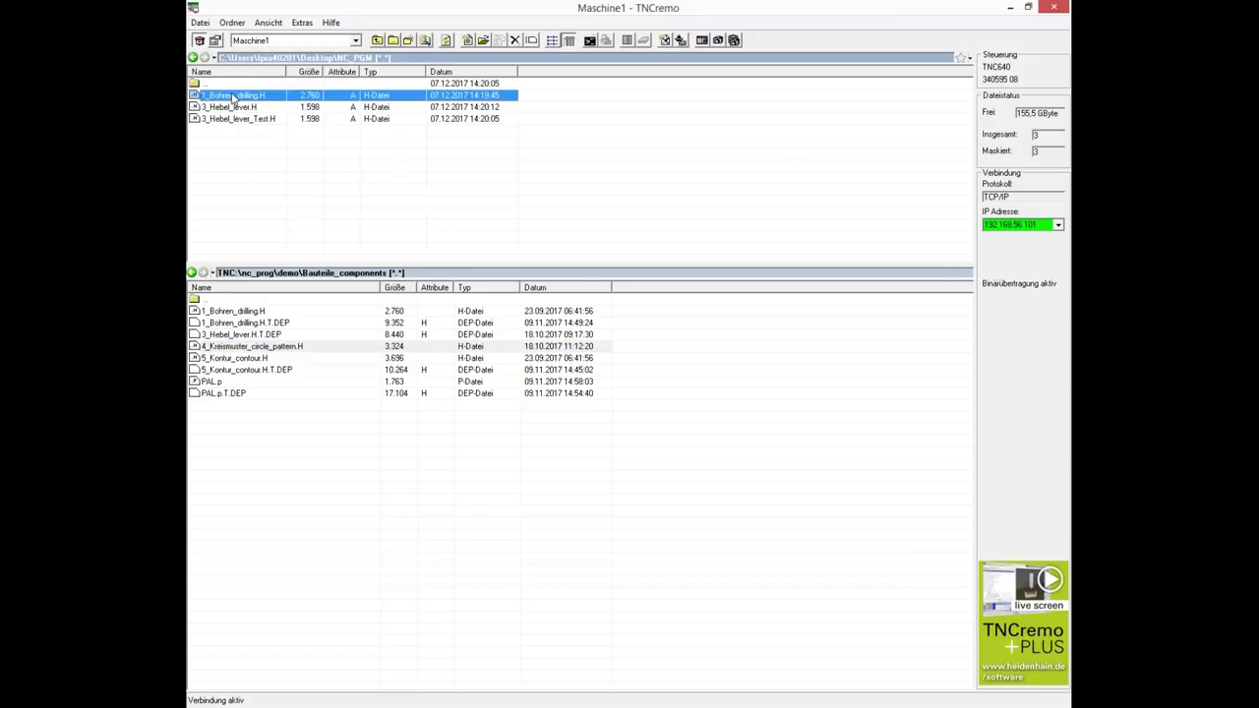
right_click(234, 97)
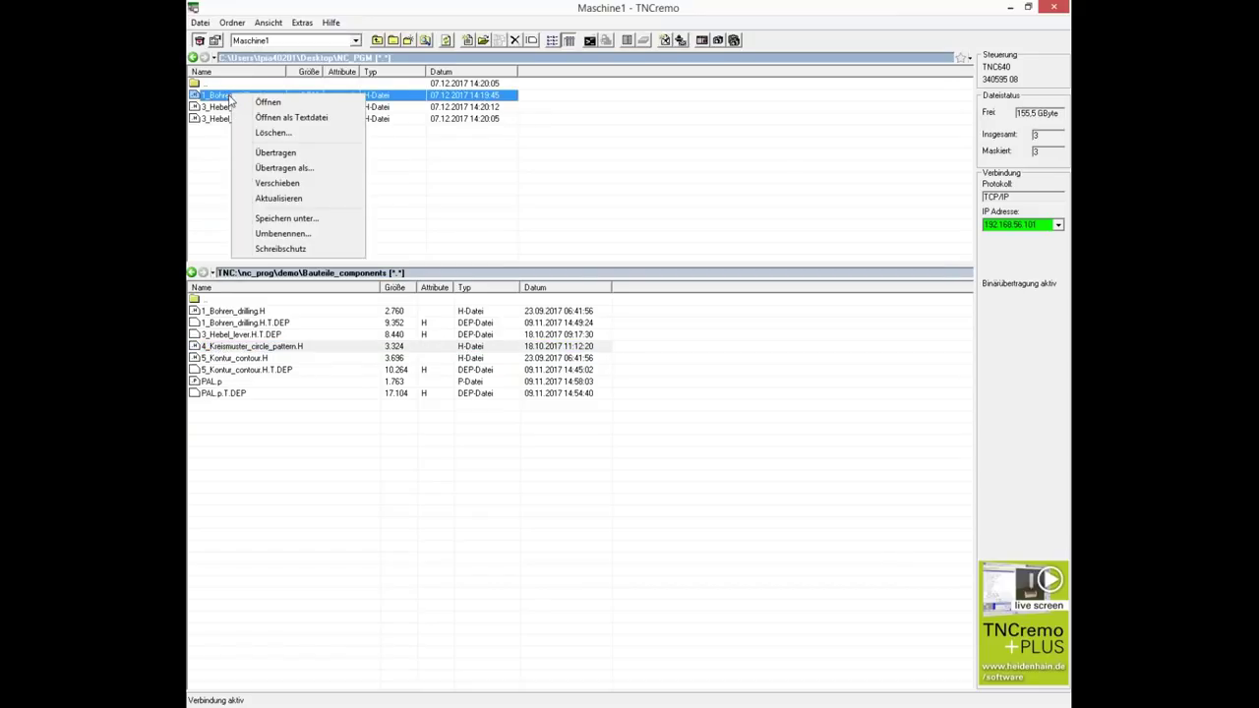
left_click(290, 155)
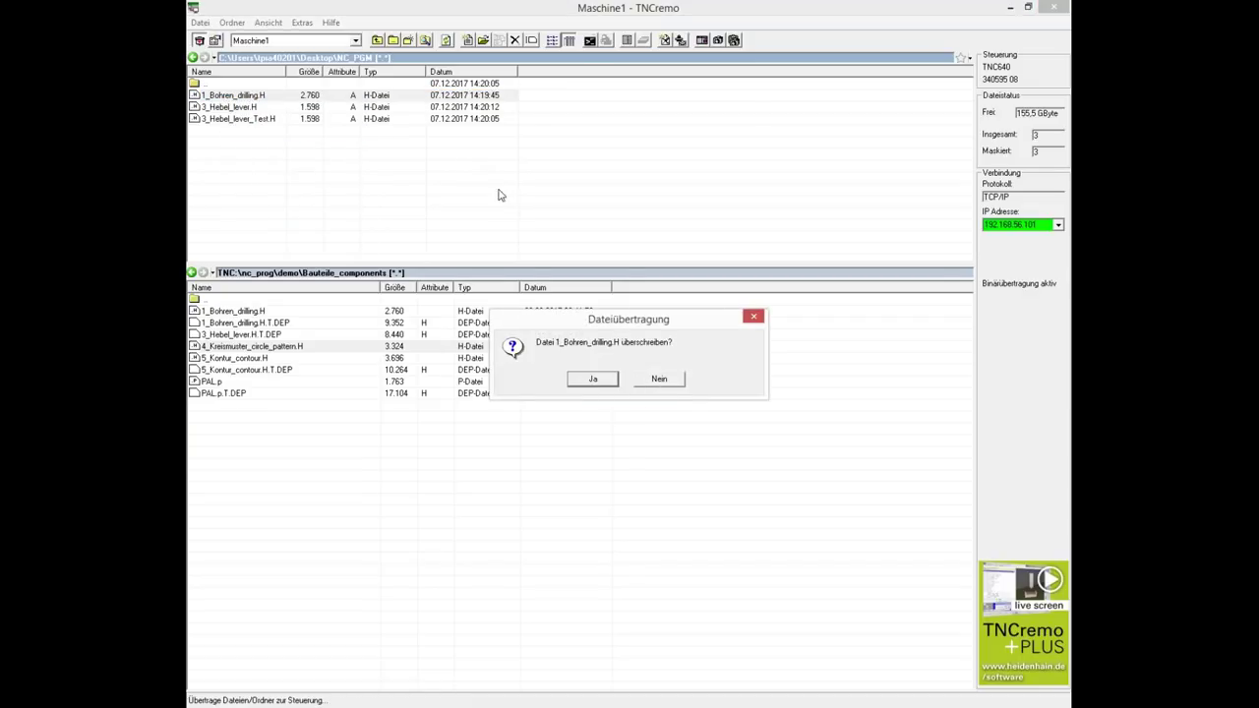
left_click(594, 381)
left_click(593, 380)
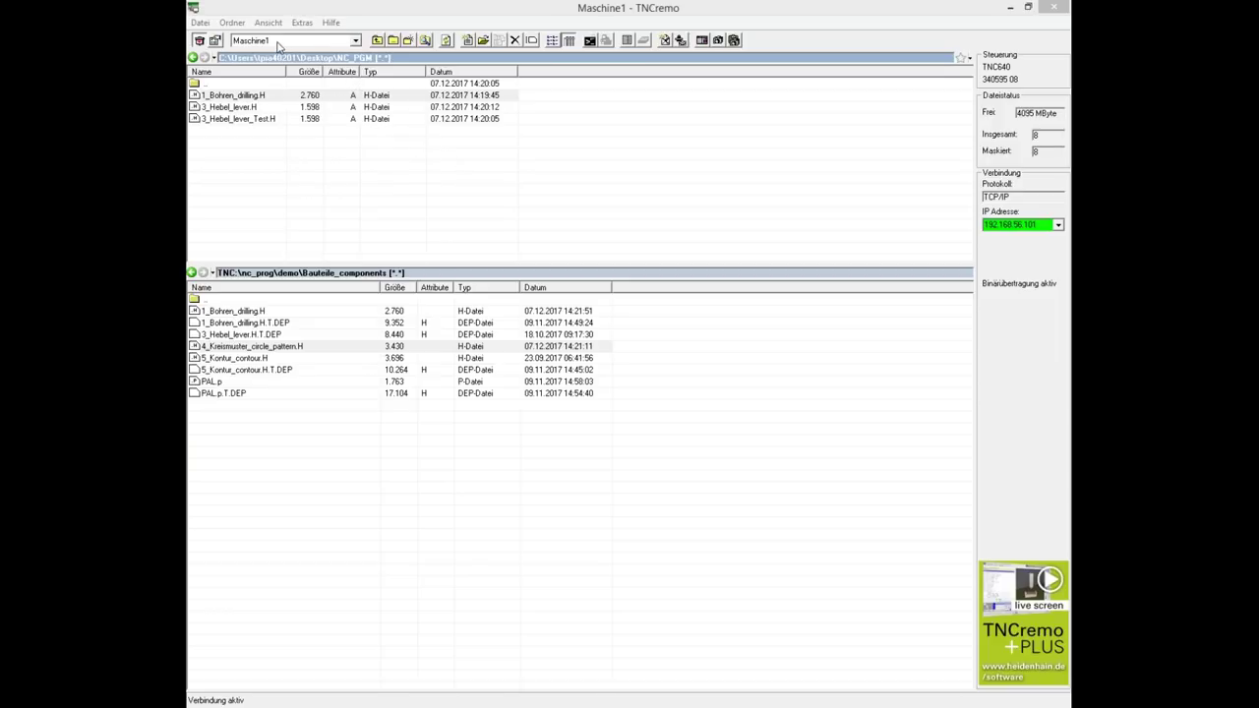
Apply Schreibschutz to the control's 5_Kontur_contour.H so it carries attribute P
left_click(200, 23)
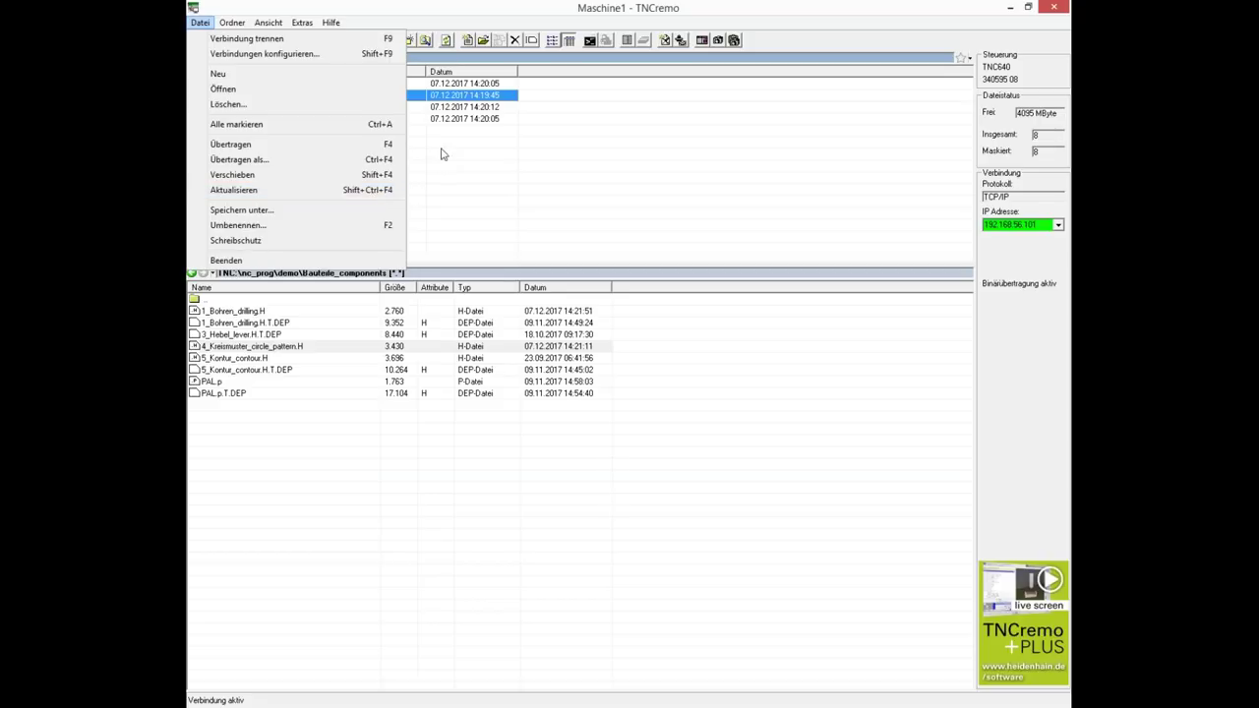
left_click(260, 362)
right_click(260, 363)
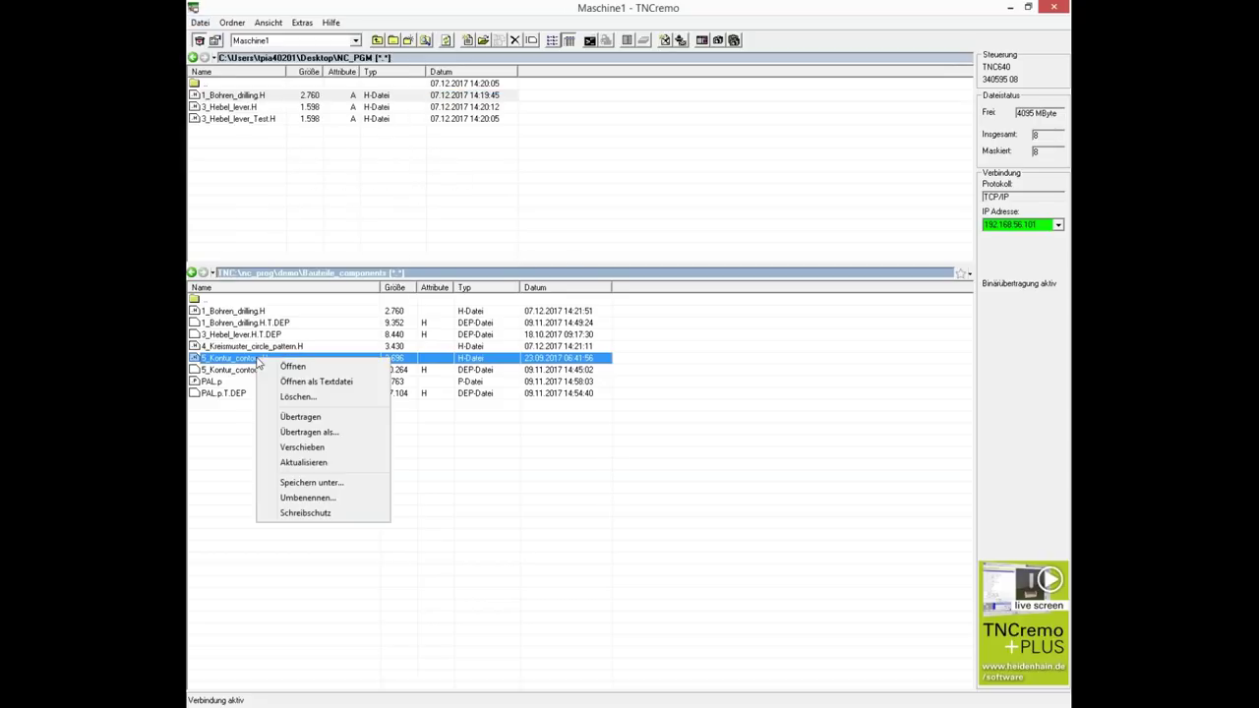
left_click(303, 512)
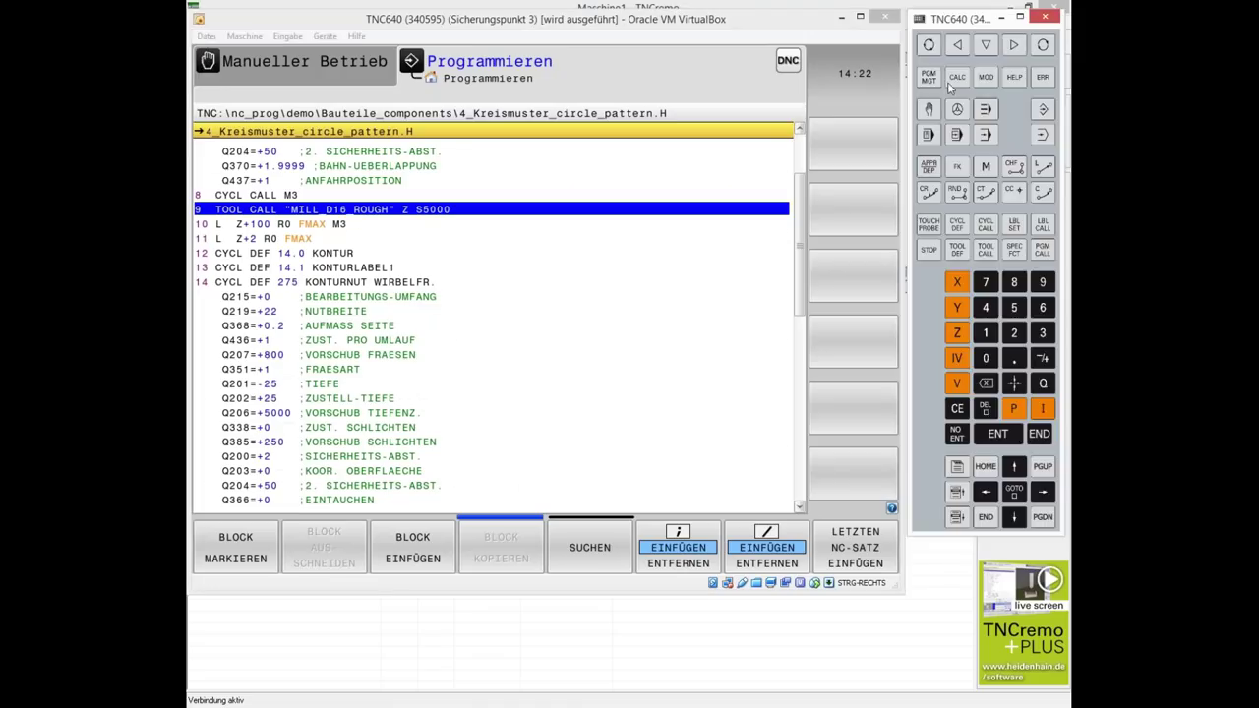
In the TNC640 file manager, select 5_Kontur_contour.H and toggle its write protection off and on
left_click(929, 77)
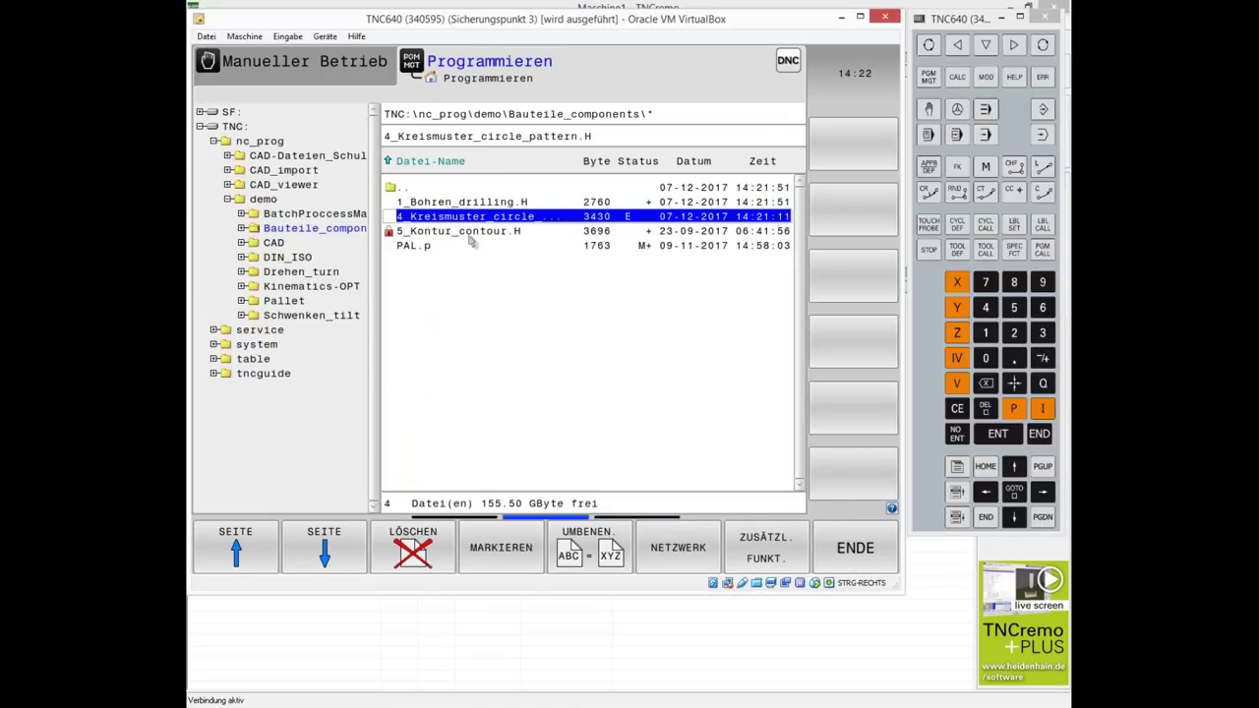
left_click(466, 234)
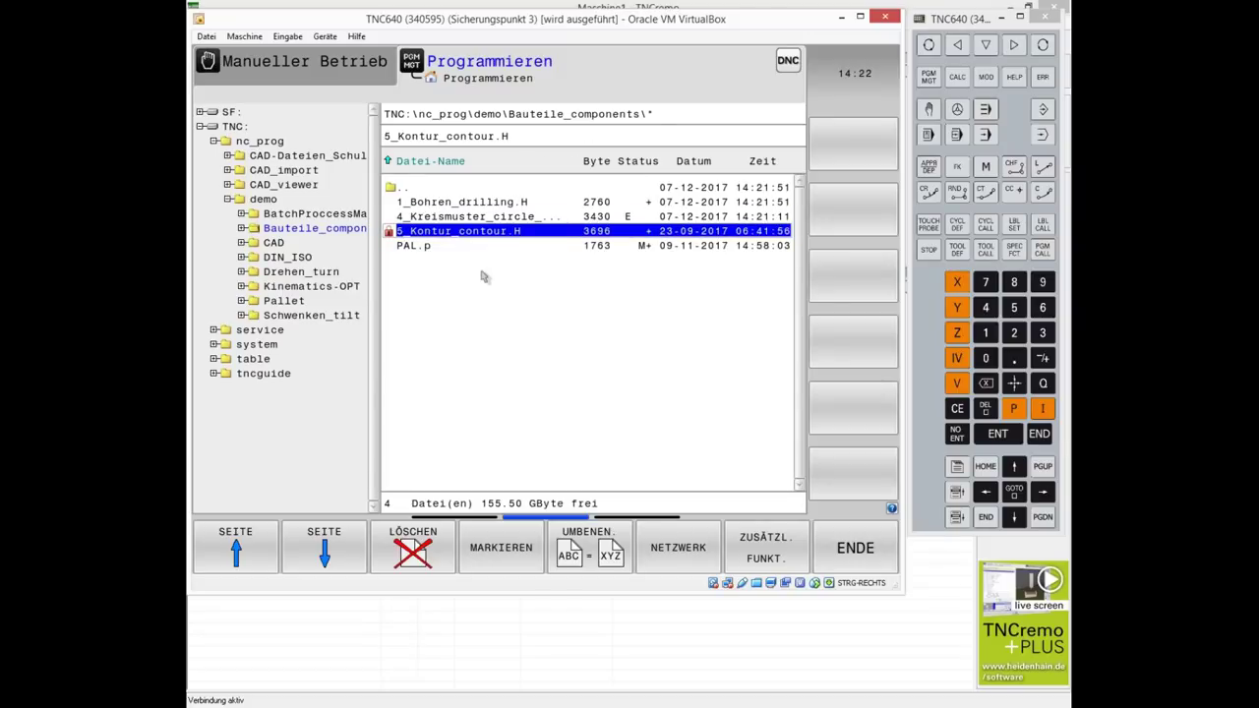
left_click(779, 544)
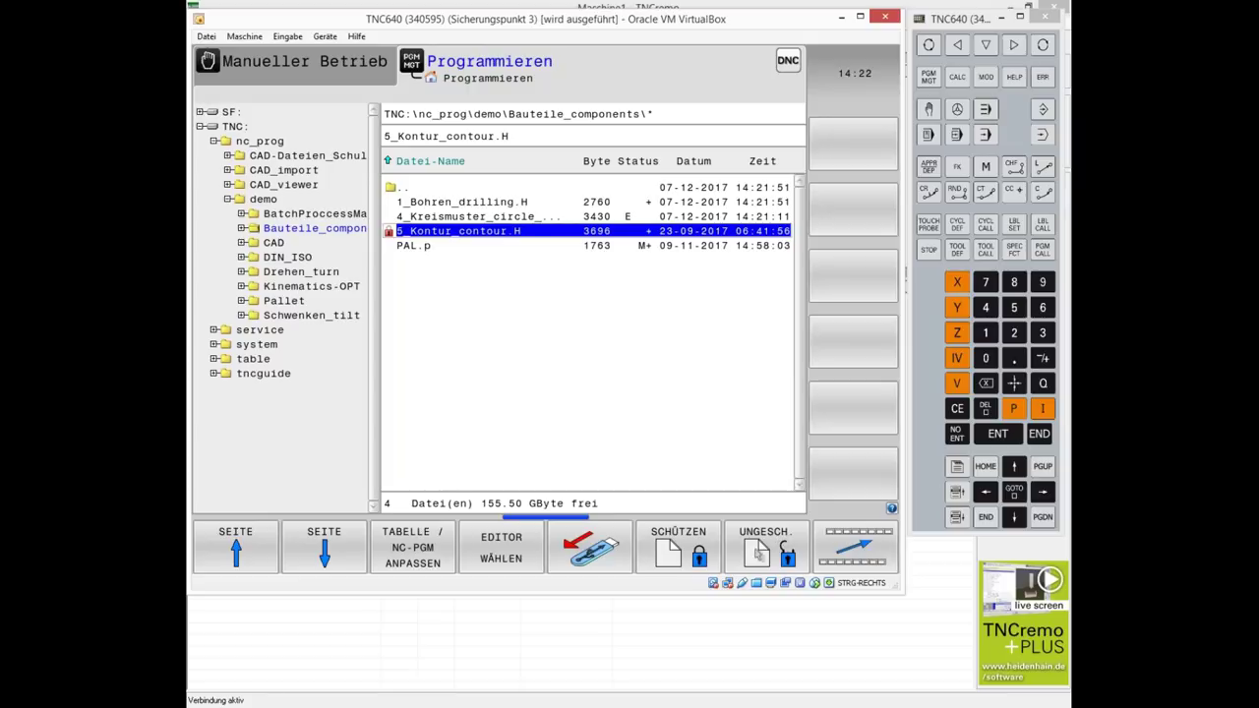
left_click(749, 547)
left_click(683, 547)
Toggle protection again, leave 5_Kontur_contour.H unprotected, exit with ENDE and return to TNCremo
left_click(735, 547)
left_click(686, 545)
left_click(764, 545)
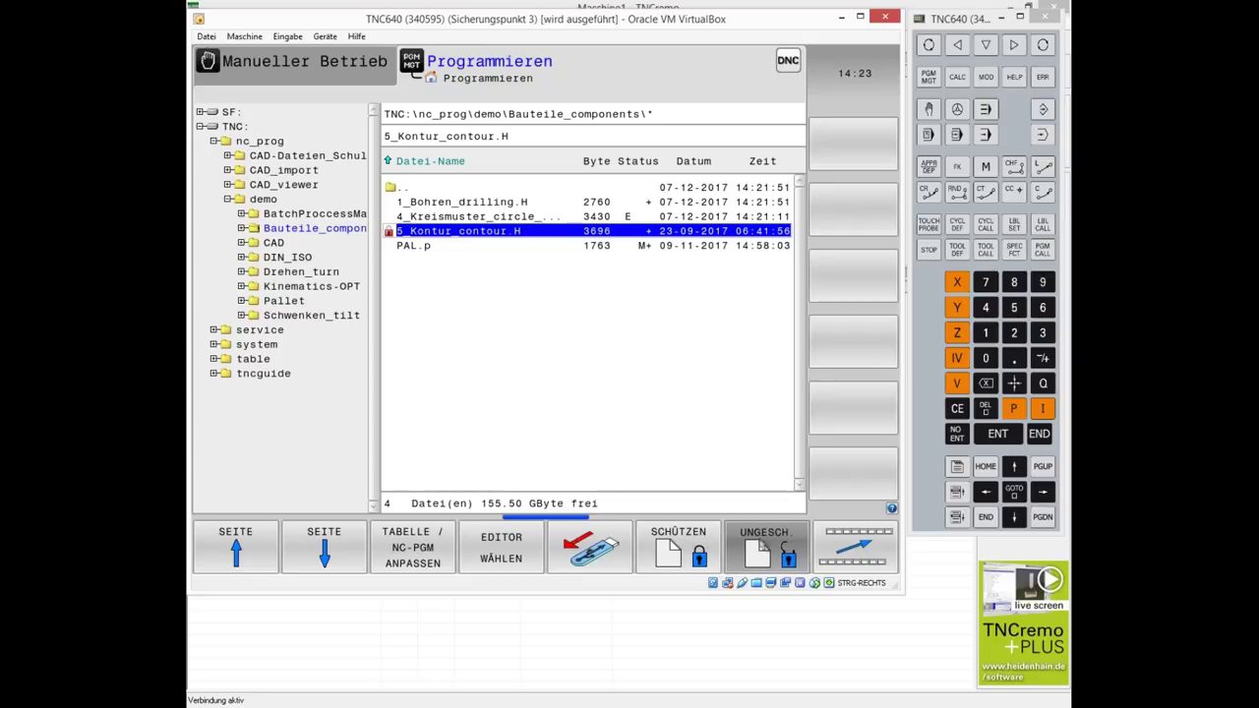
left_click(827, 545)
left_click(832, 545)
left_click(883, 623)
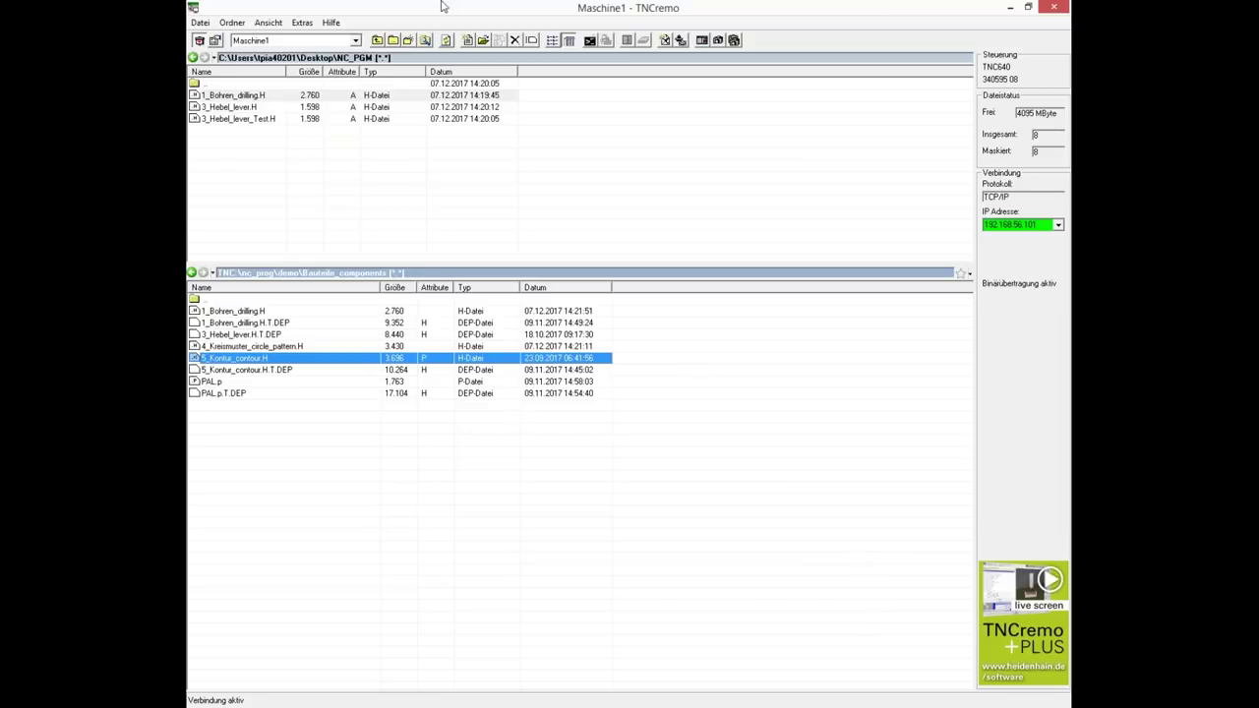
Switch the control pane to the PLC: drive via Ordner wechseln, entering the PLC code number
left_click(229, 25)
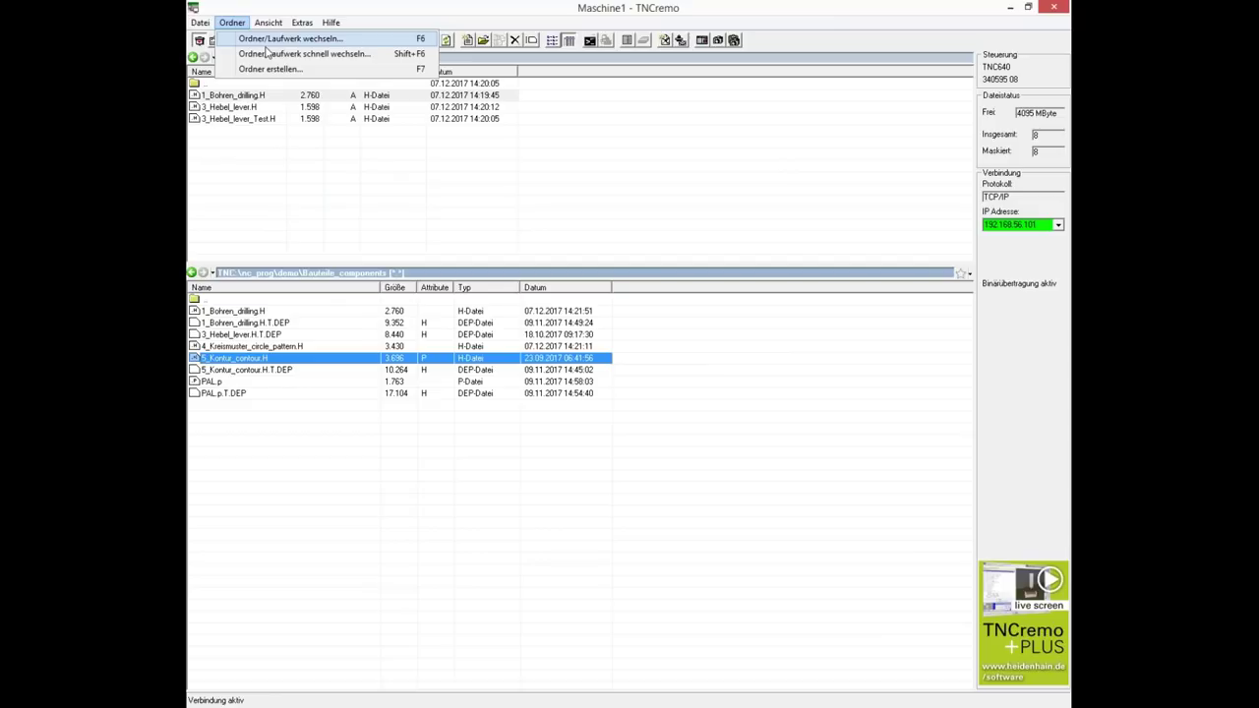
left_click(368, 276)
left_click(320, 277)
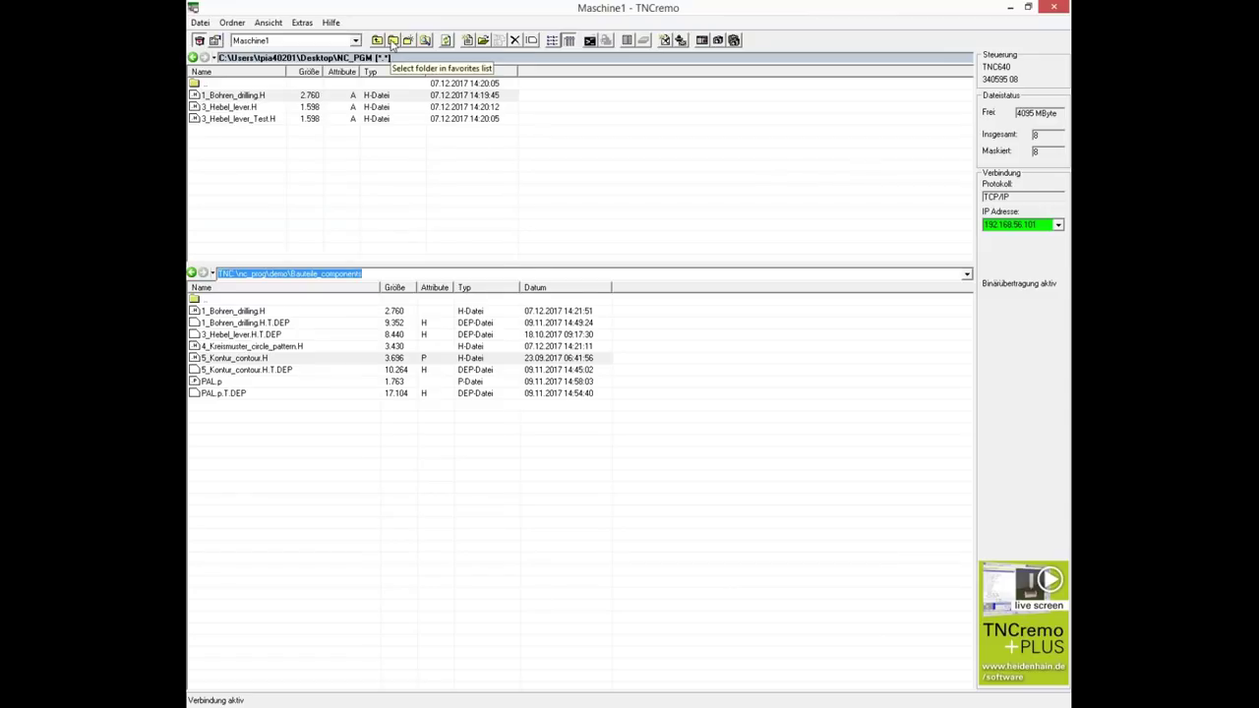
left_click(393, 41)
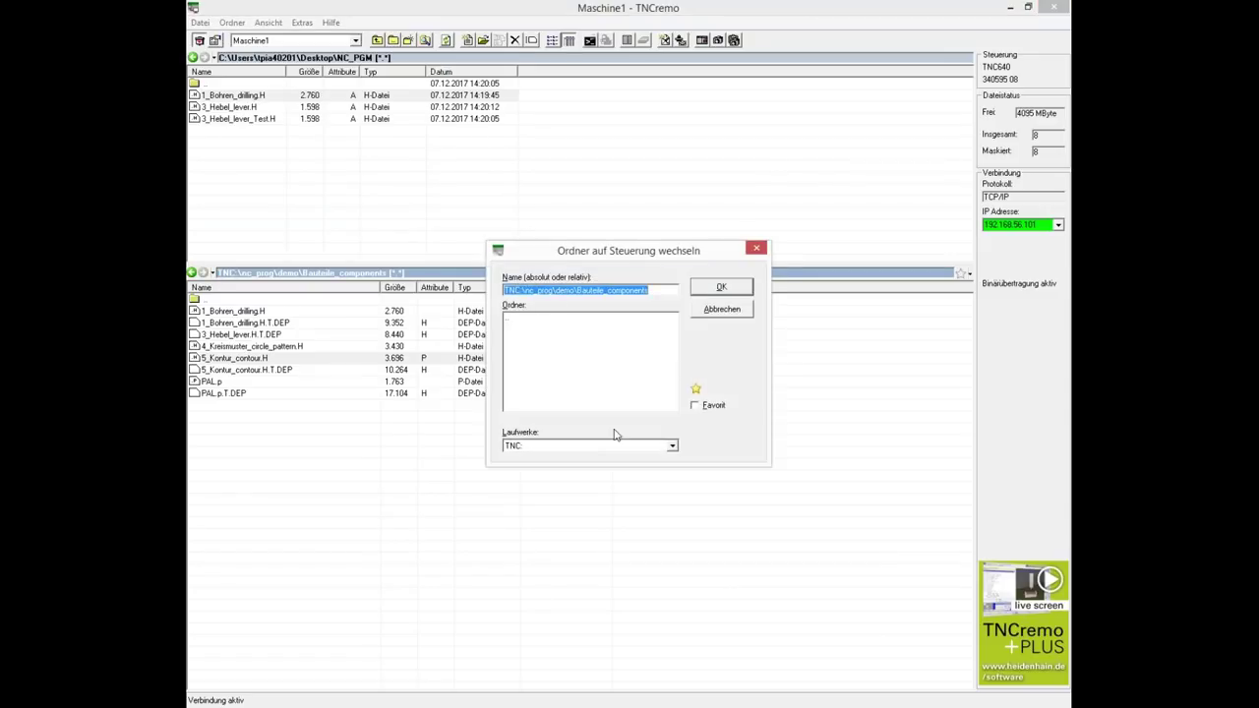
left_click(612, 451)
left_click(601, 468)
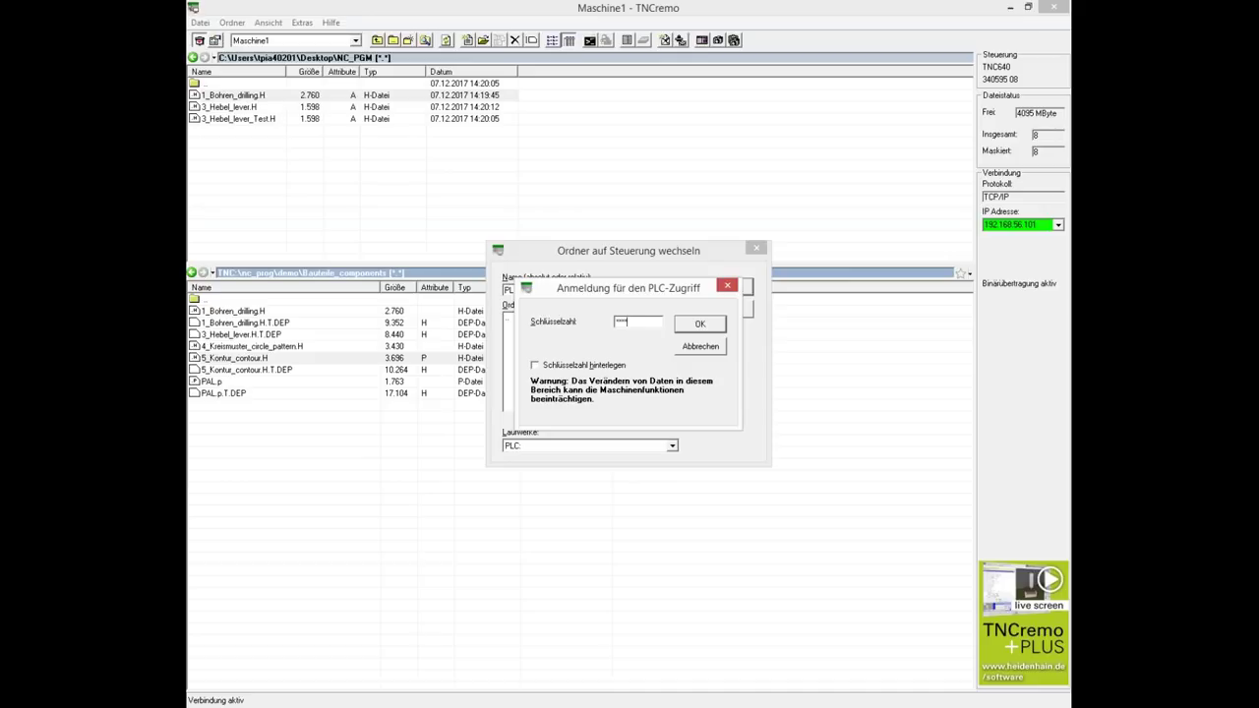
key("Return")
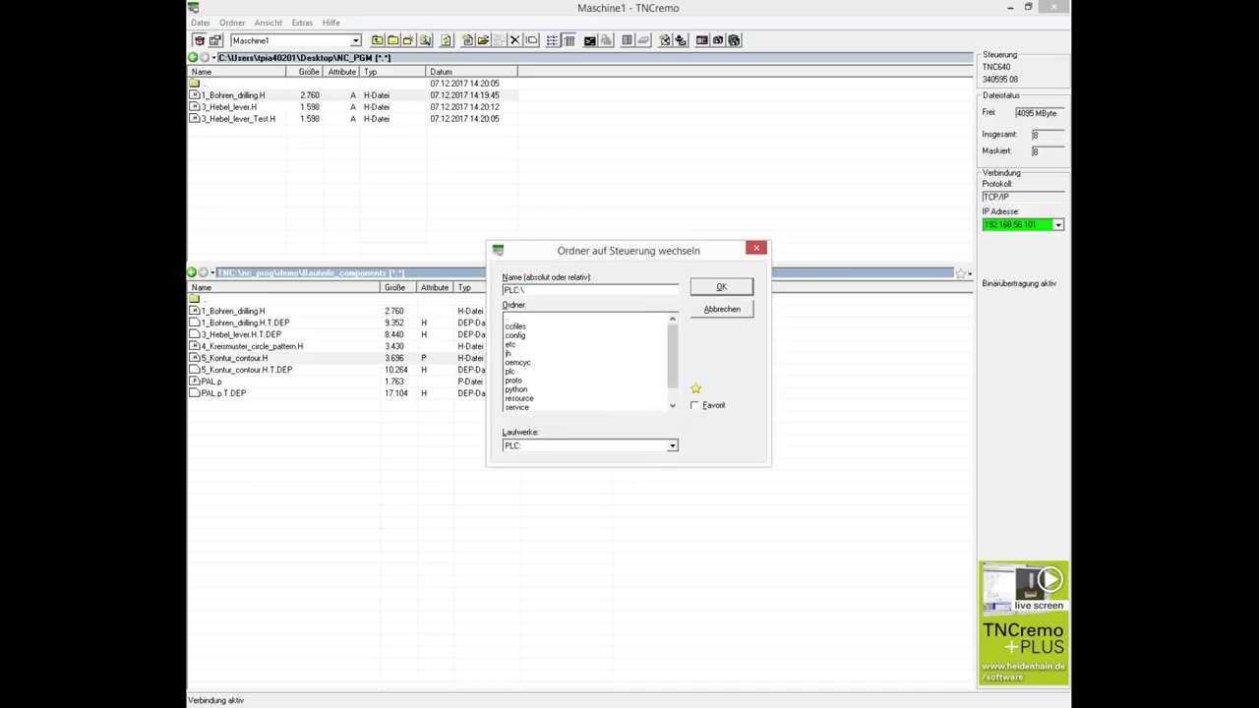
left_click(740, 288)
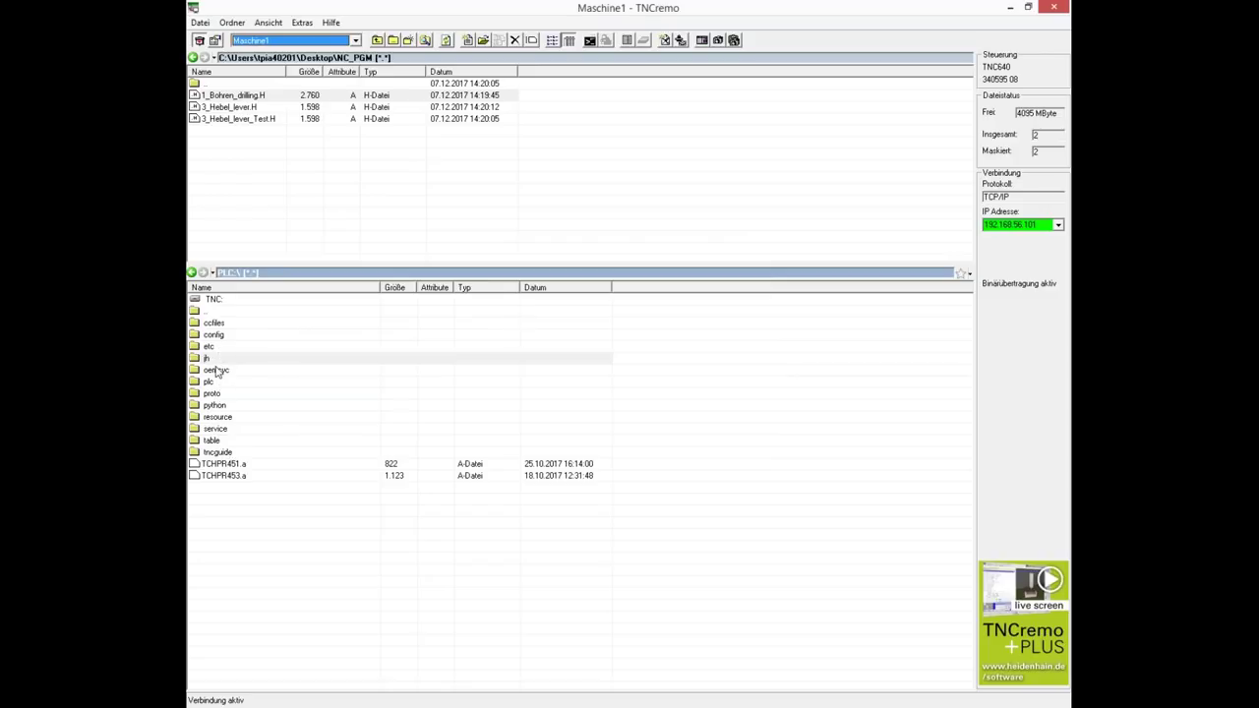
left_click(232, 21)
mouse_move(259, 24)
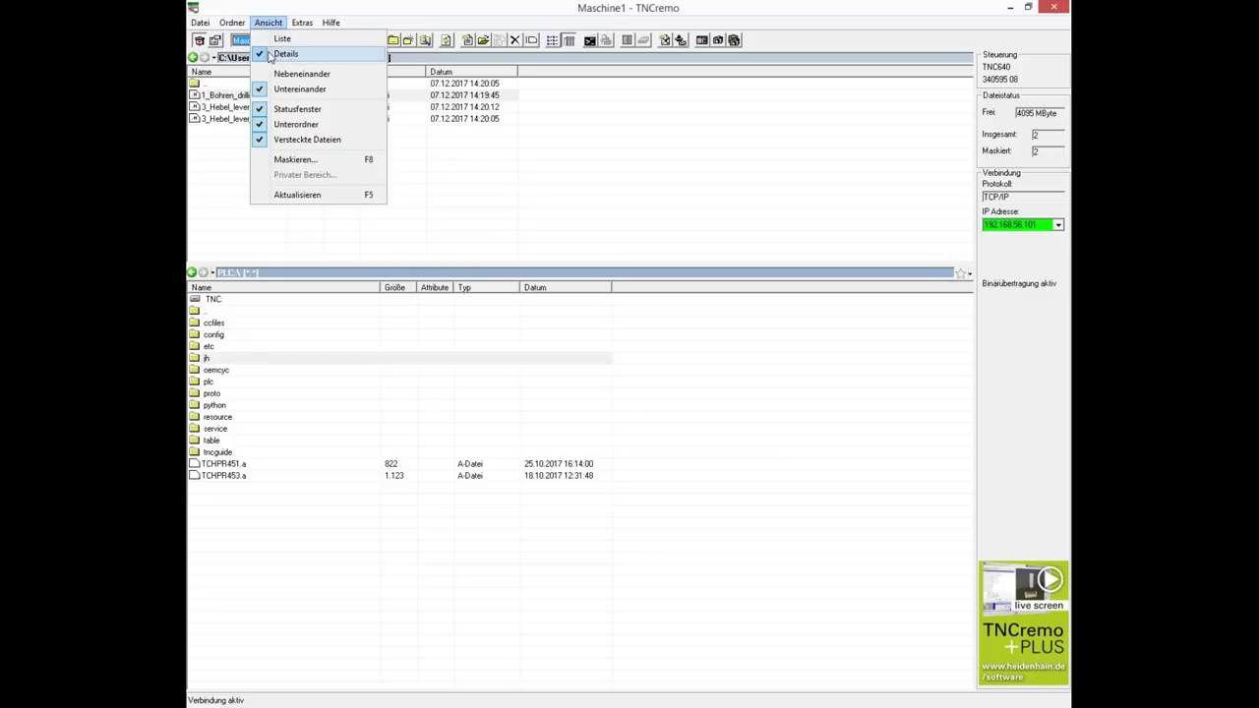
Try the Liste and Details views, then arrange panes side by side and widen the left one
left_click(280, 38)
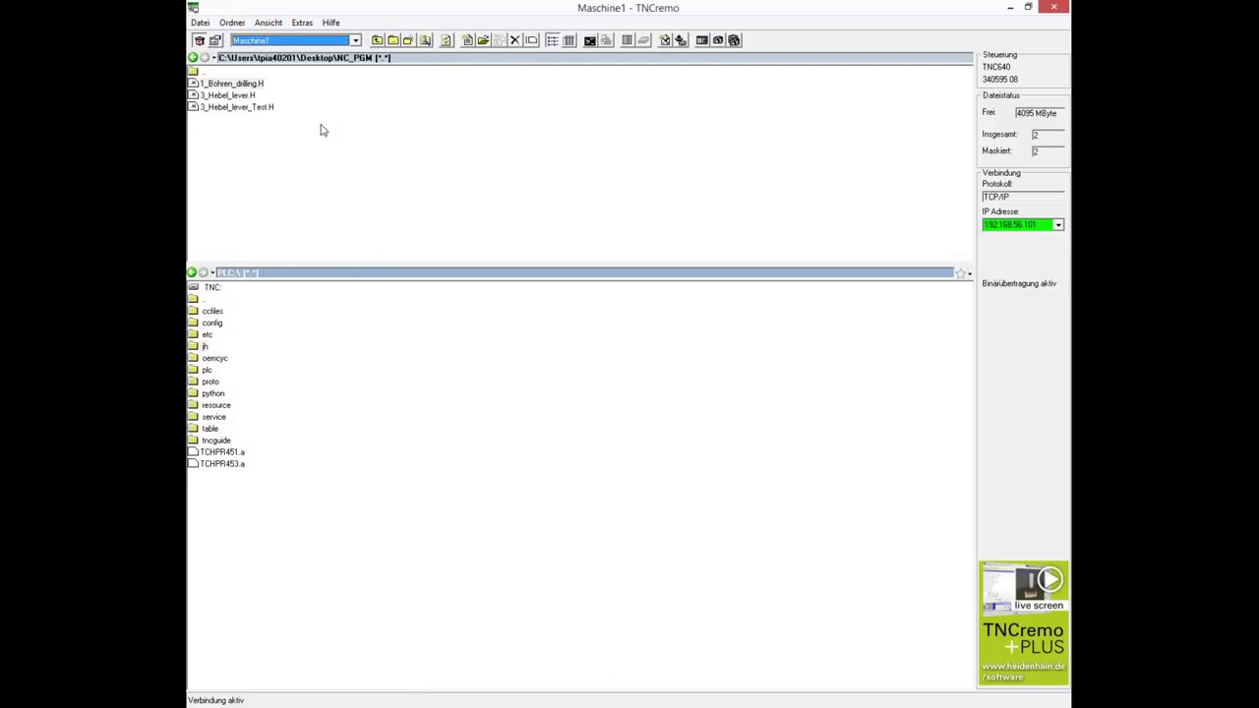
left_click(268, 22)
left_click(277, 51)
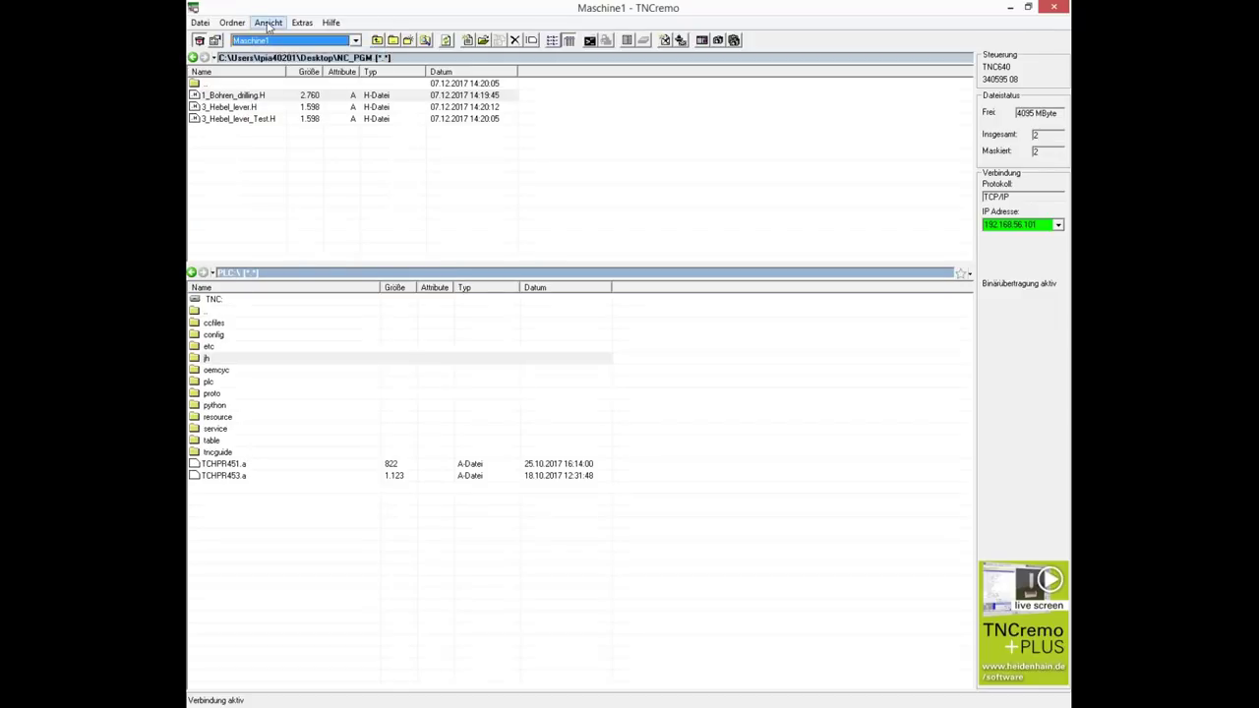
left_click(268, 22)
left_click(300, 73)
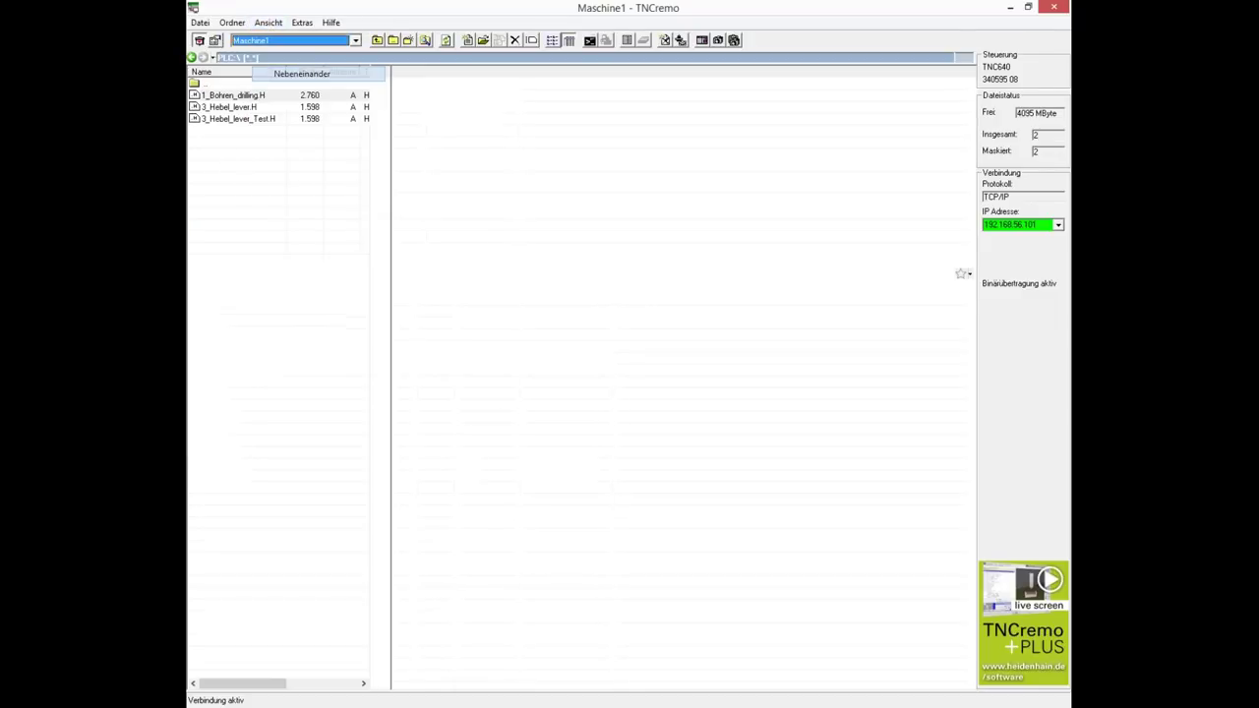
left_click_drag(386, 142, 575, 371)
Stack the file panes vertically again and turn off Versteckte Dateien
left_click(267, 23)
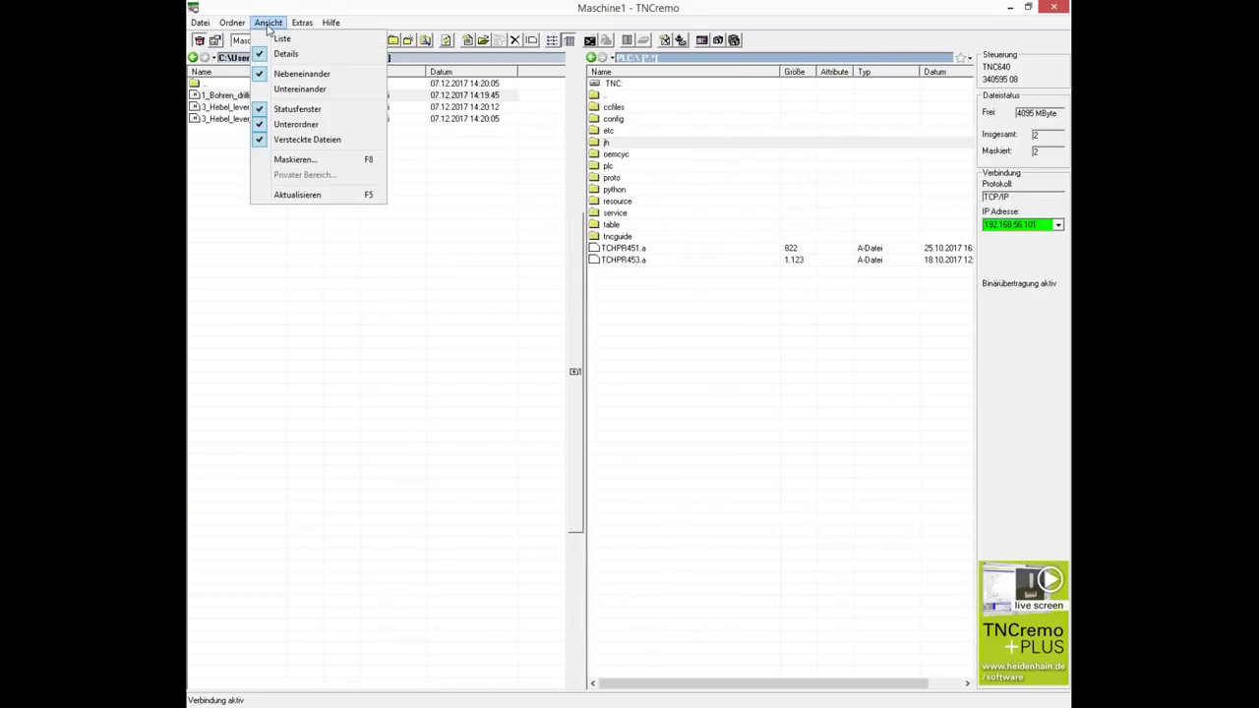
left_click(283, 90)
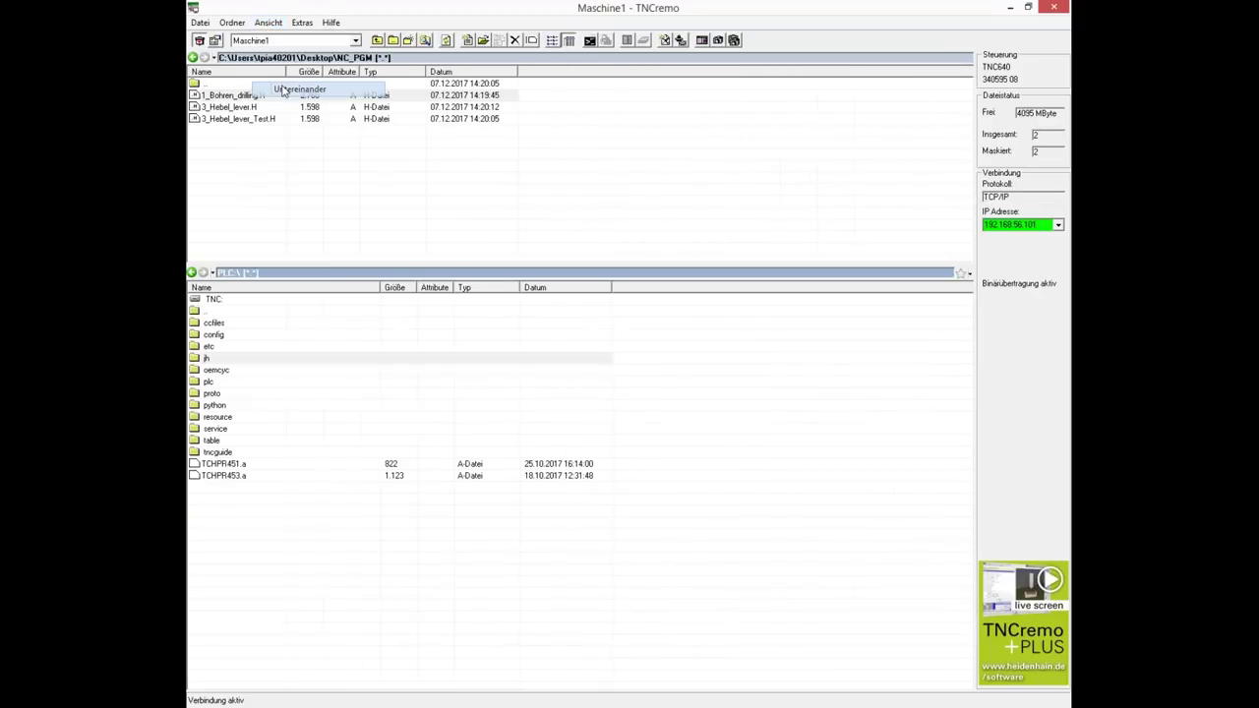
left_click(268, 22)
left_click(307, 140)
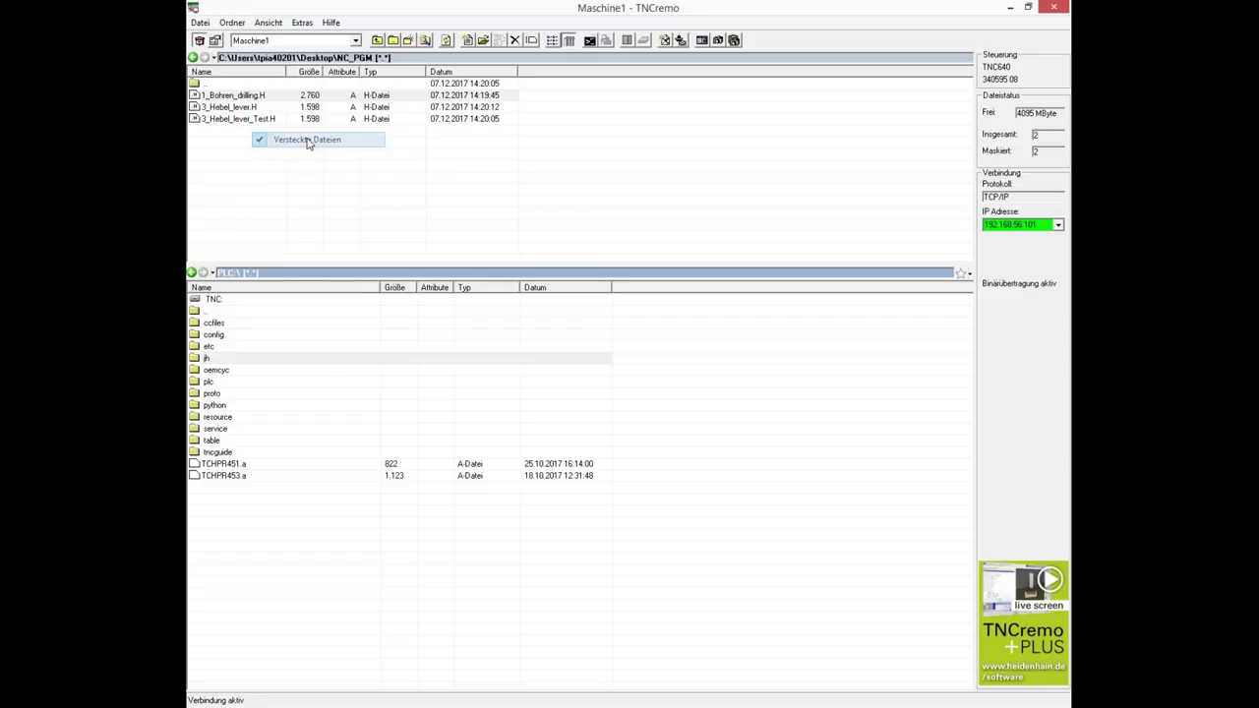
Navigate the lower pane through TNC:, nc_prog and demo to Bauteile_components
double_click(209, 301)
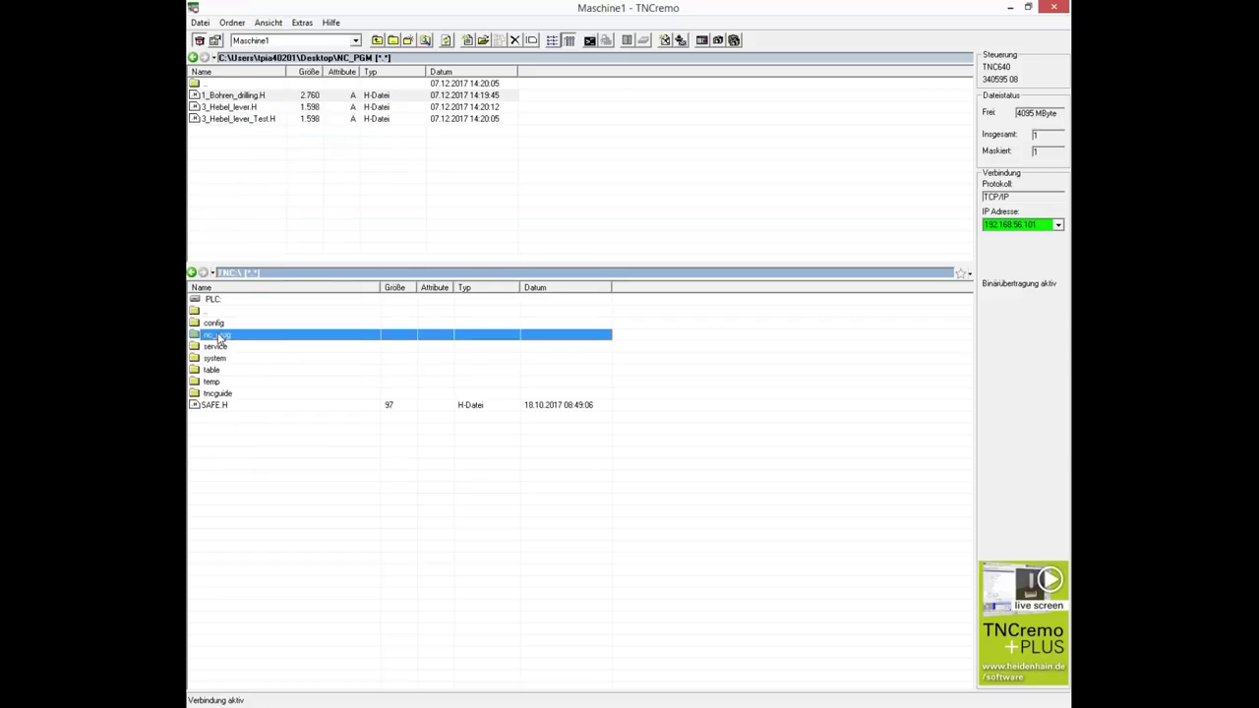
double_click(224, 358)
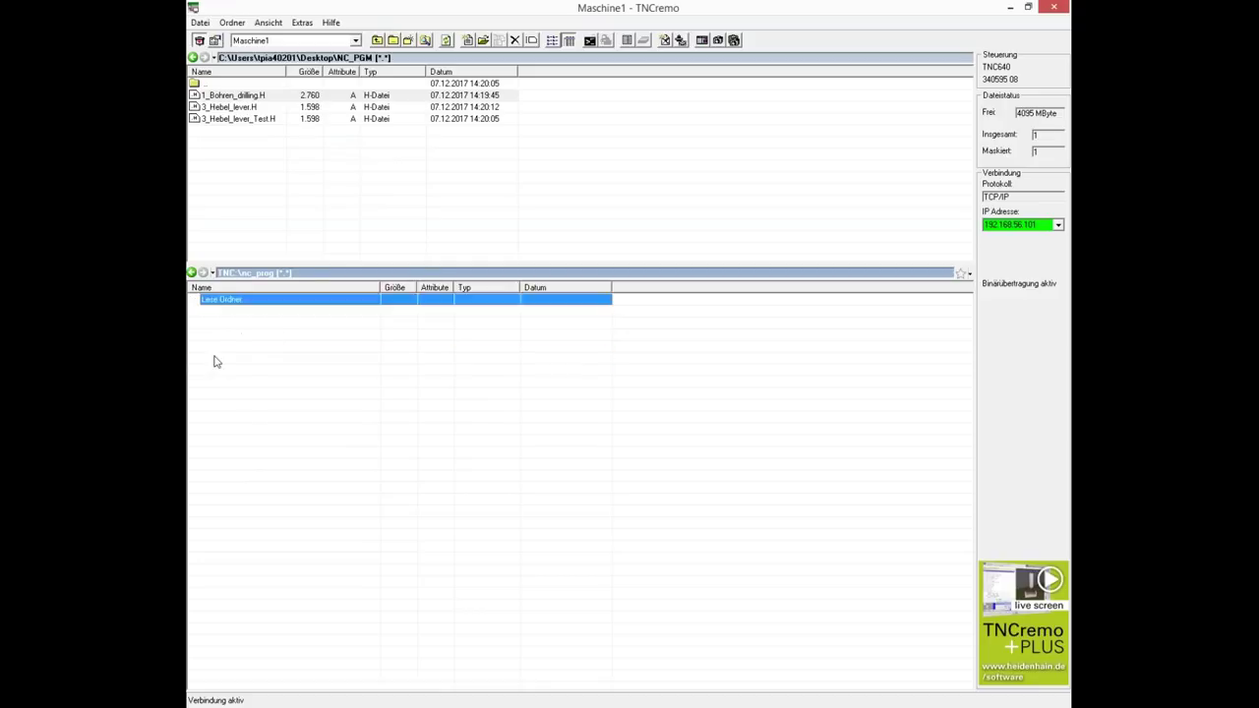
double_click(226, 339)
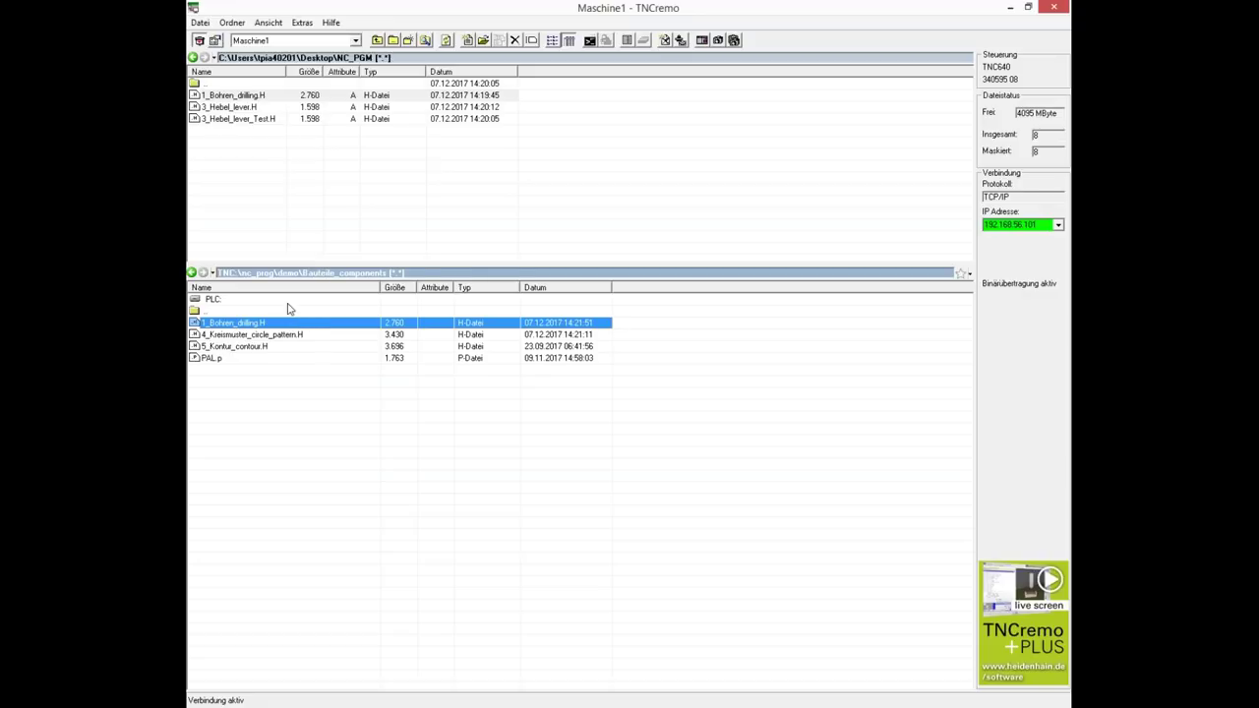
Enable Versteckte Dateien so the .DEP files appear, and open the Maskieren file mask
left_click(267, 22)
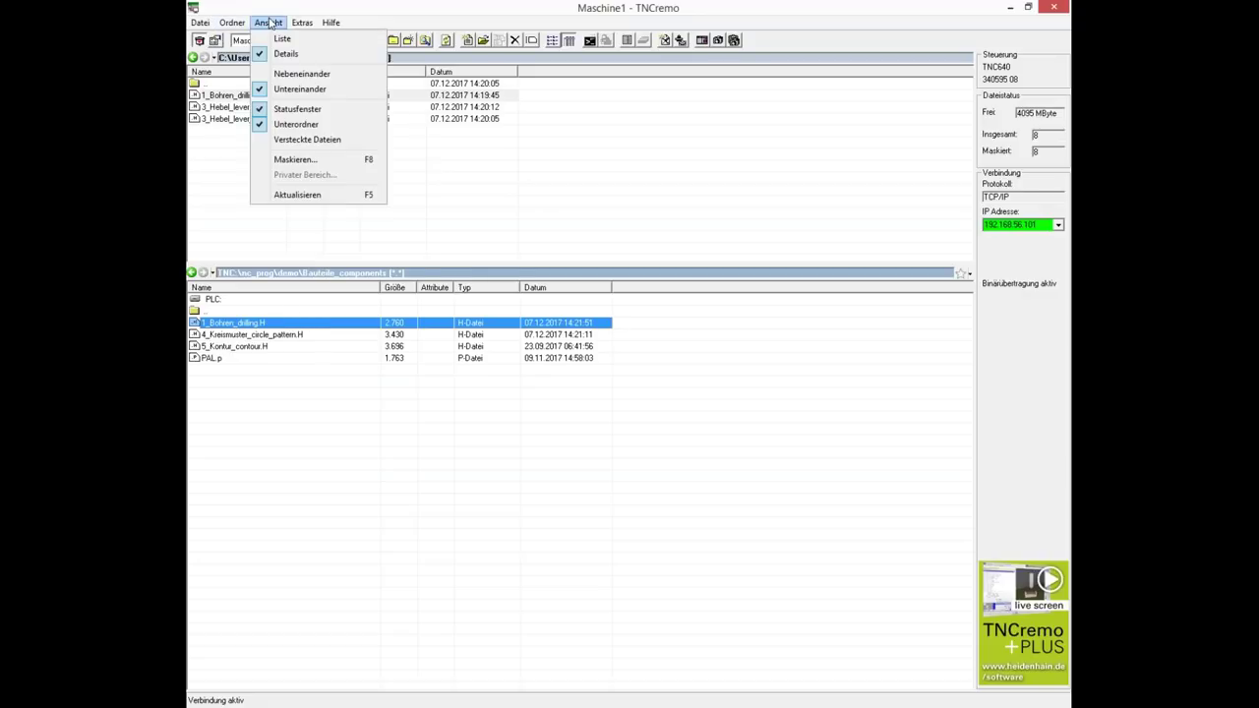
left_click(305, 140)
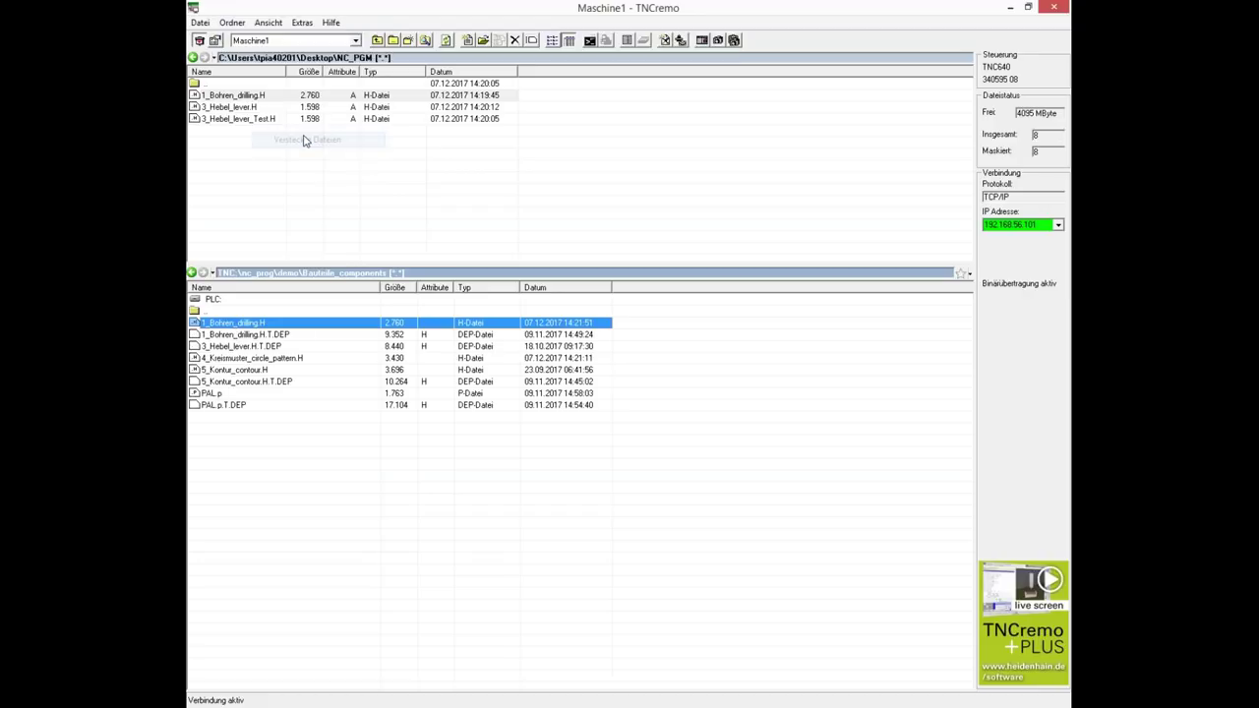
left_click(263, 24)
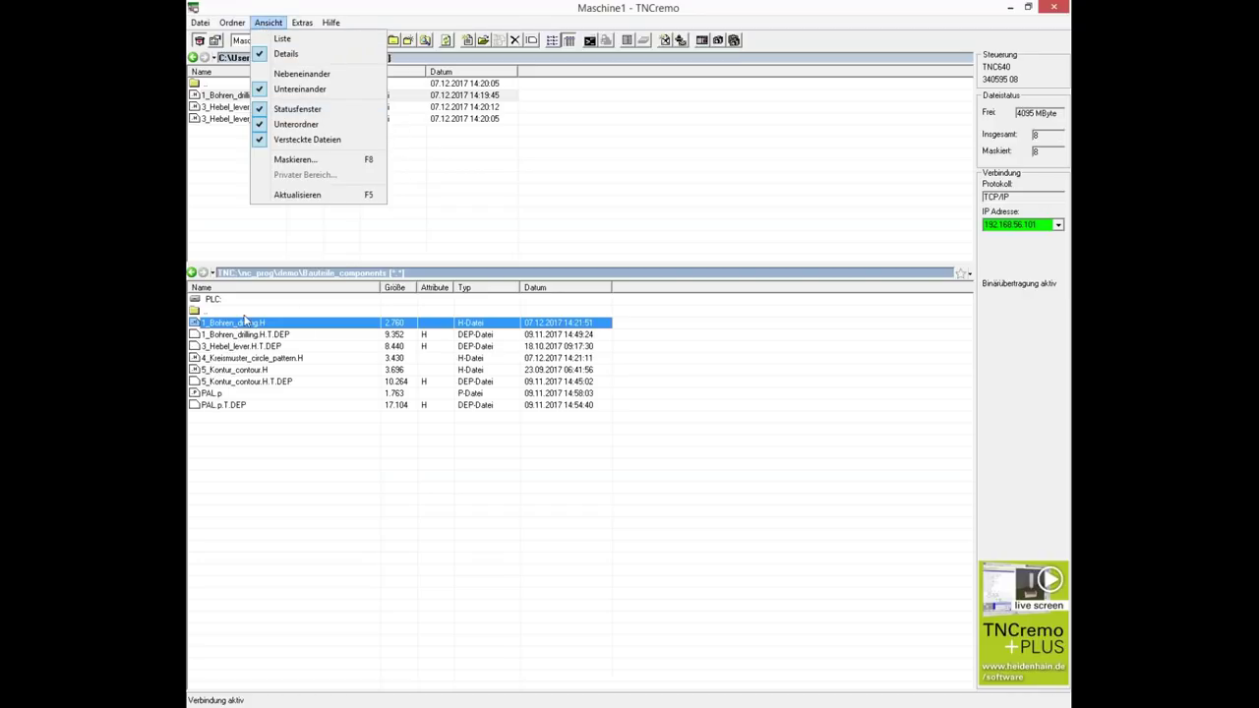
left_click(295, 160)
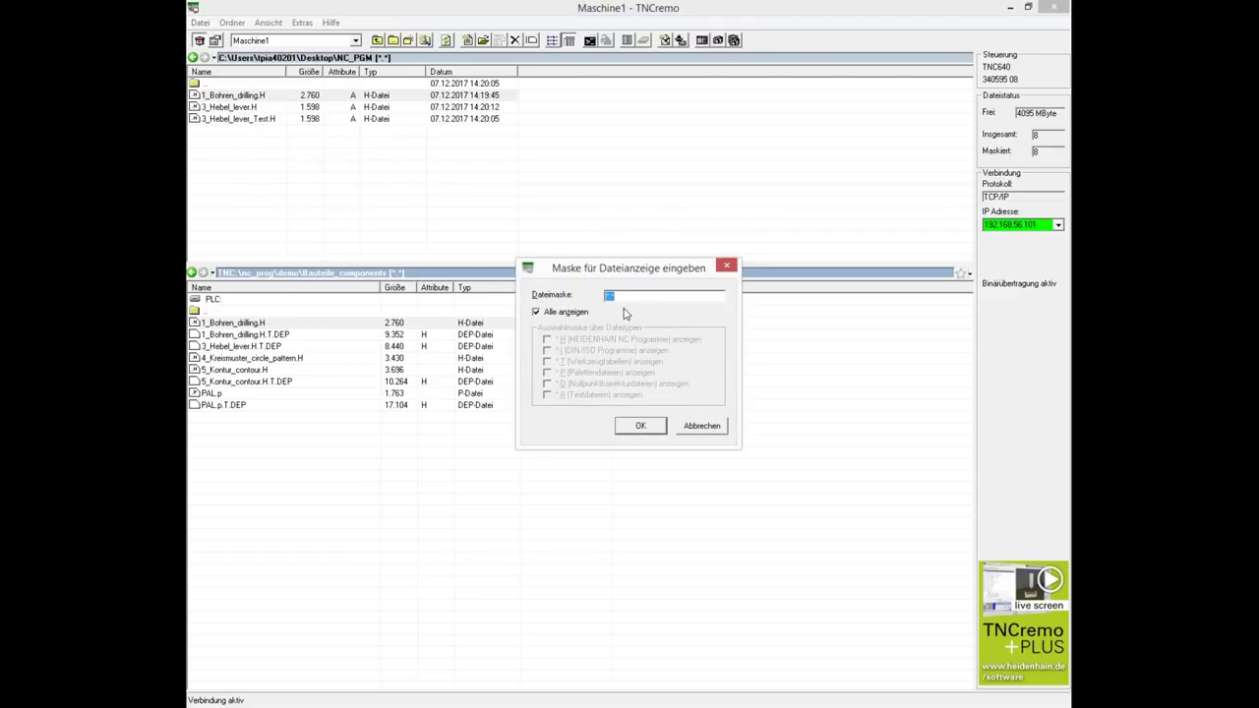
Filter the control's file list to *.H programs only instead of Alle anzeigen
left_click(578, 315)
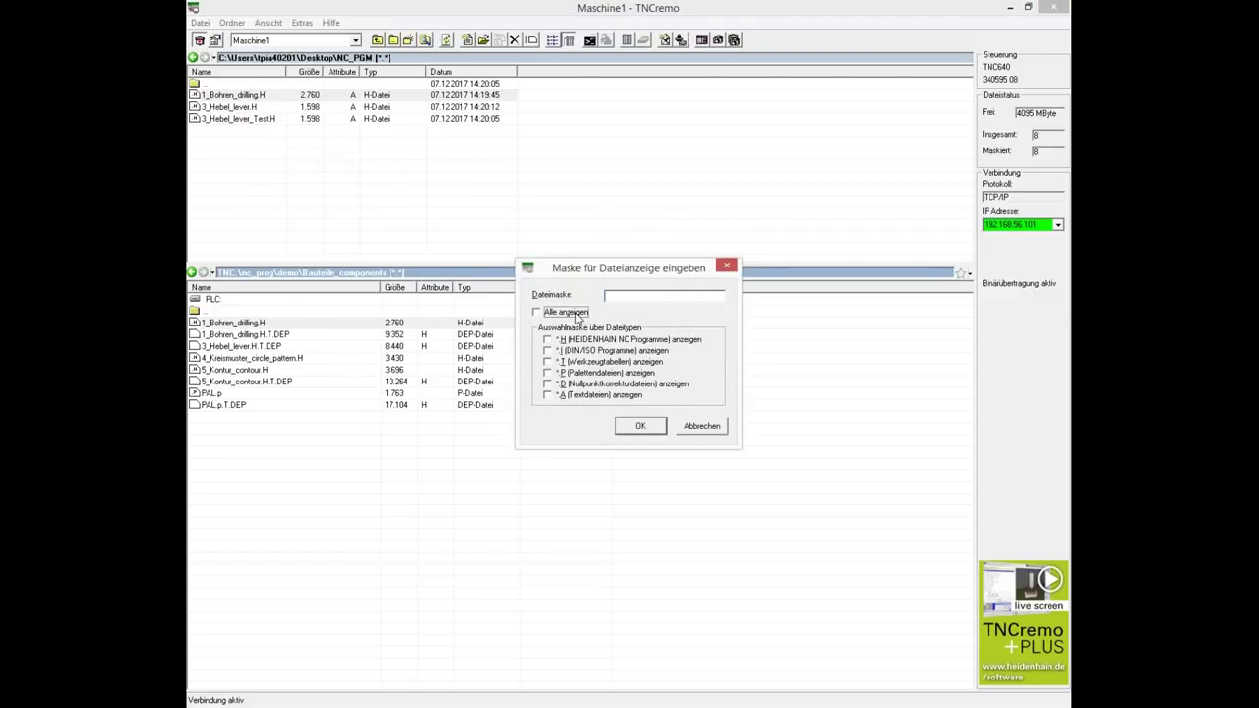
left_click(548, 340)
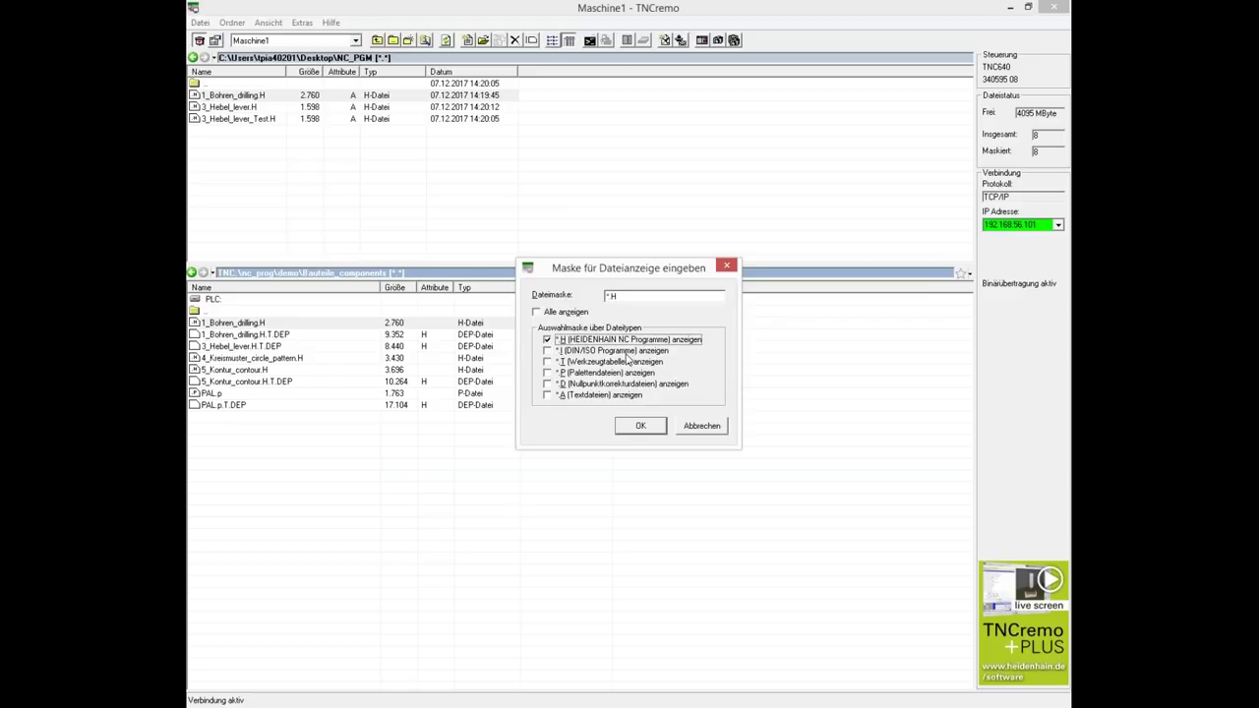
left_click(654, 429)
Browse the DIN_ISO and Drehen_turn demo subfolders, then go up to TNC:\ and open table
double_click(204, 313)
double_click(221, 362)
double_click(201, 313)
double_click(226, 377)
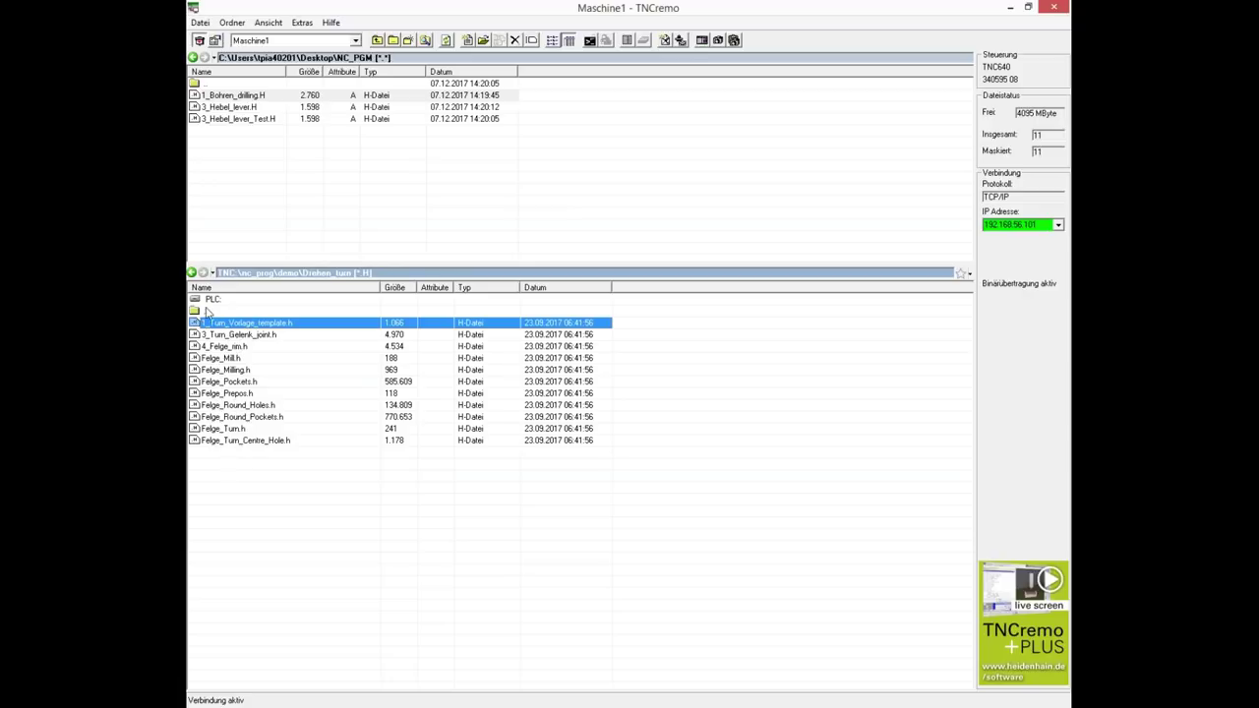
double_click(204, 312)
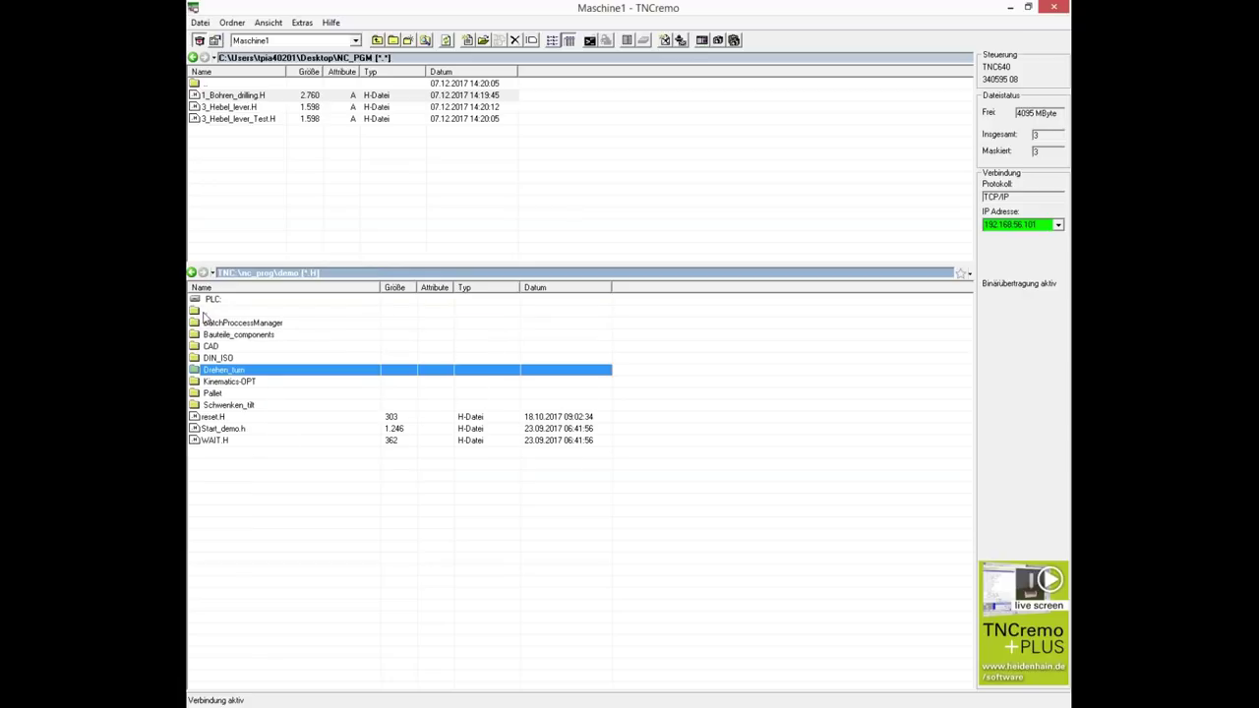
double_click(205, 312)
double_click(205, 312)
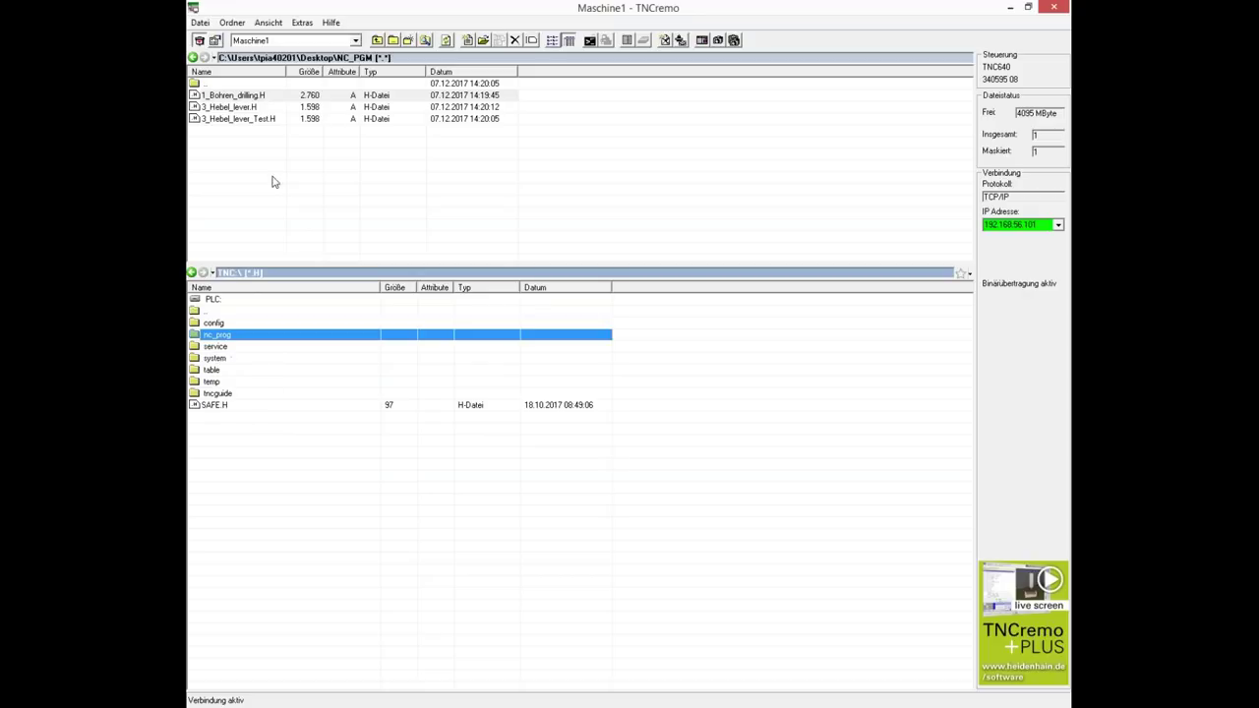
double_click(221, 370)
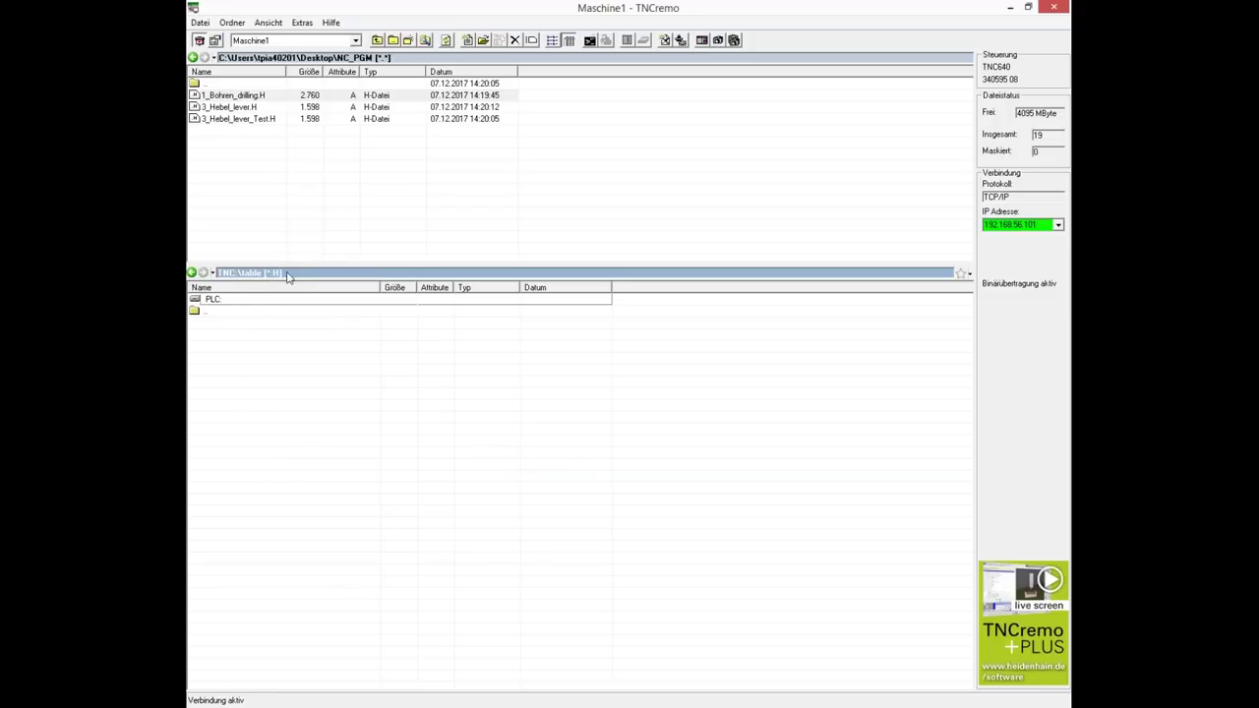
Re-enable Alle anzeigen in the file mask, then make the NC_PGM pane active
left_click(276, 24)
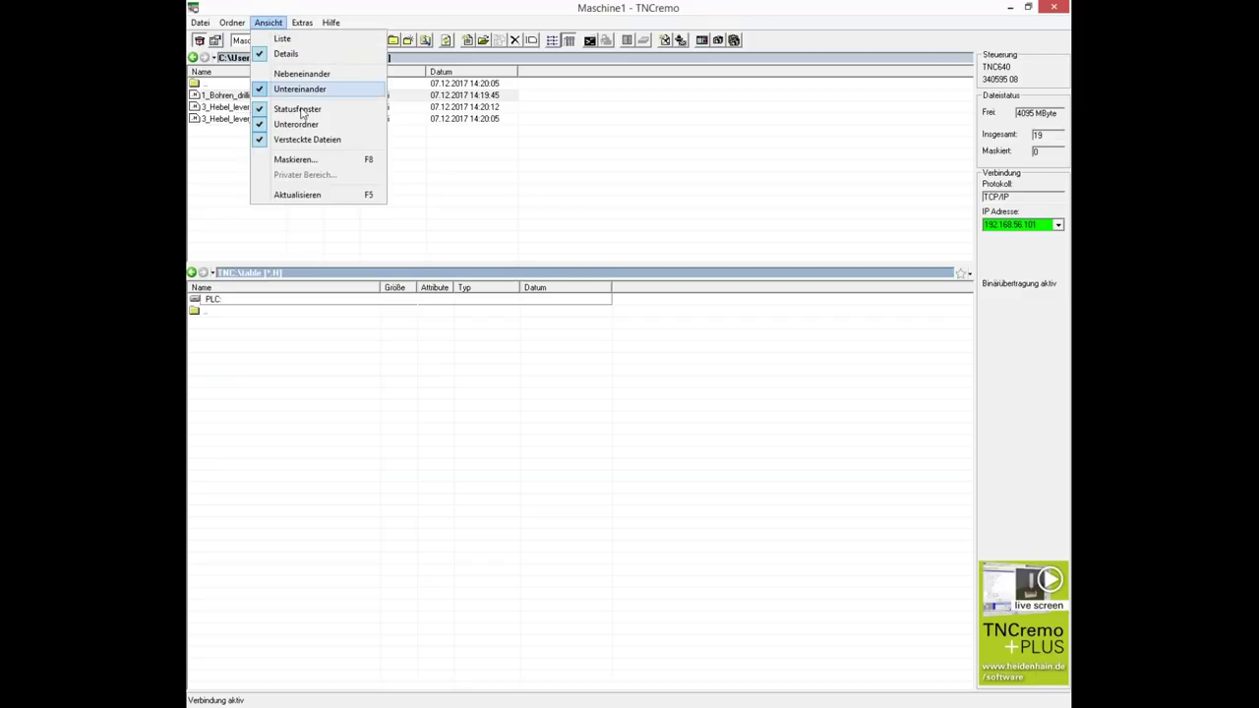
left_click(300, 160)
left_click(565, 311)
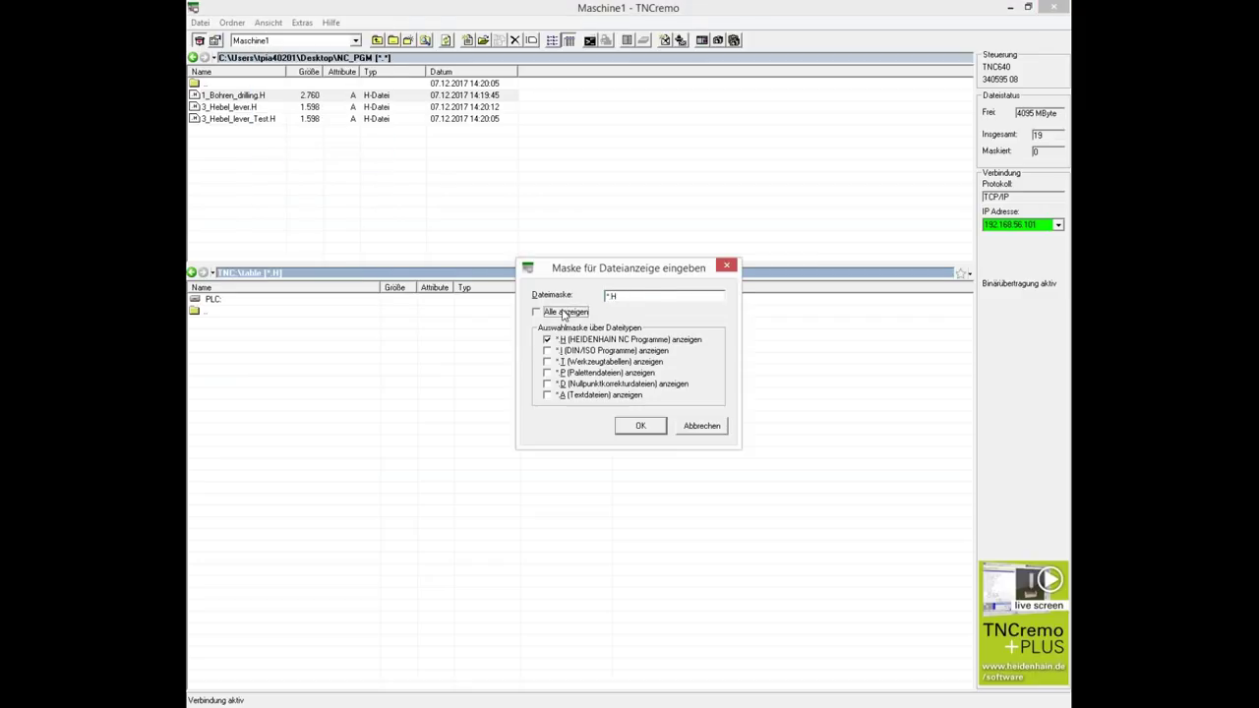
left_click(648, 433)
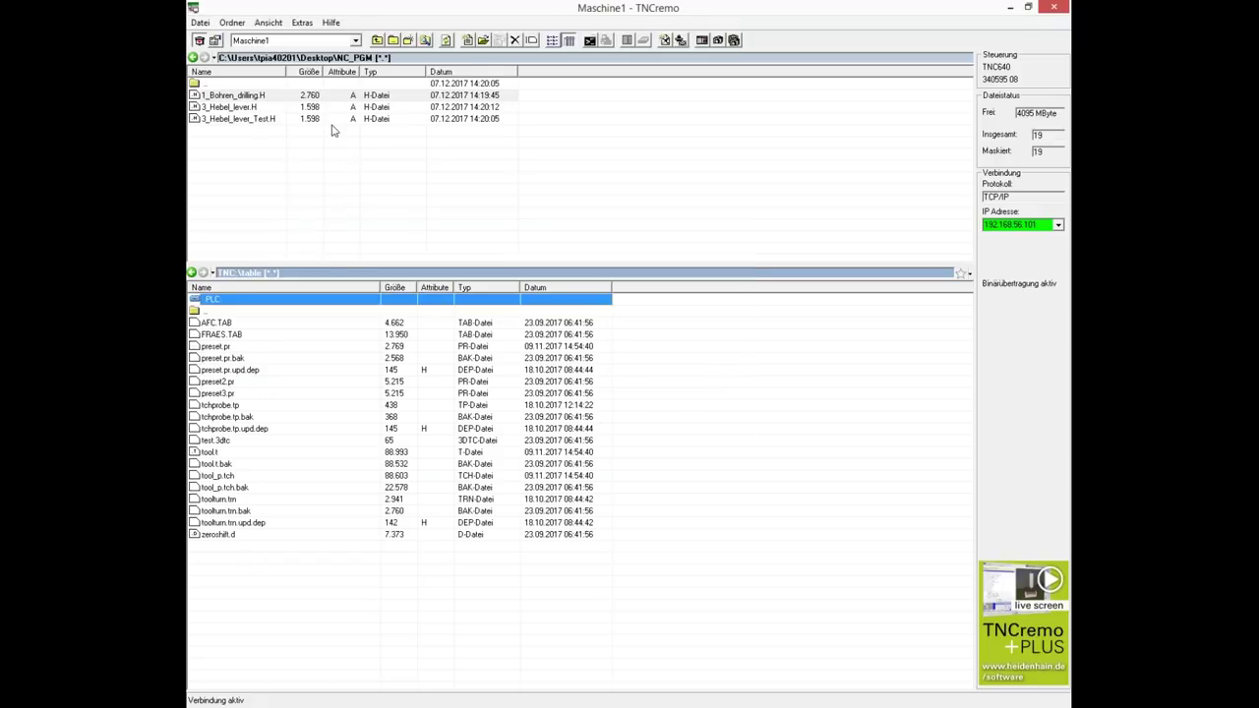
left_click(272, 26)
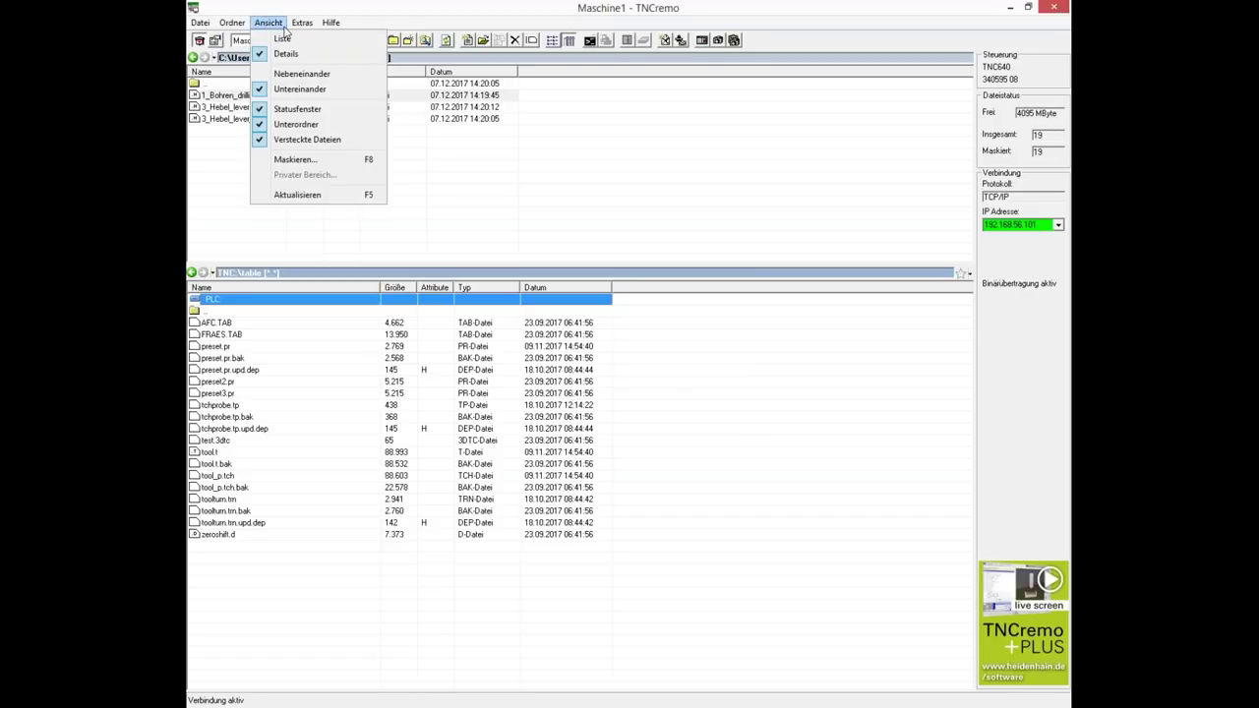
left_click(594, 175)
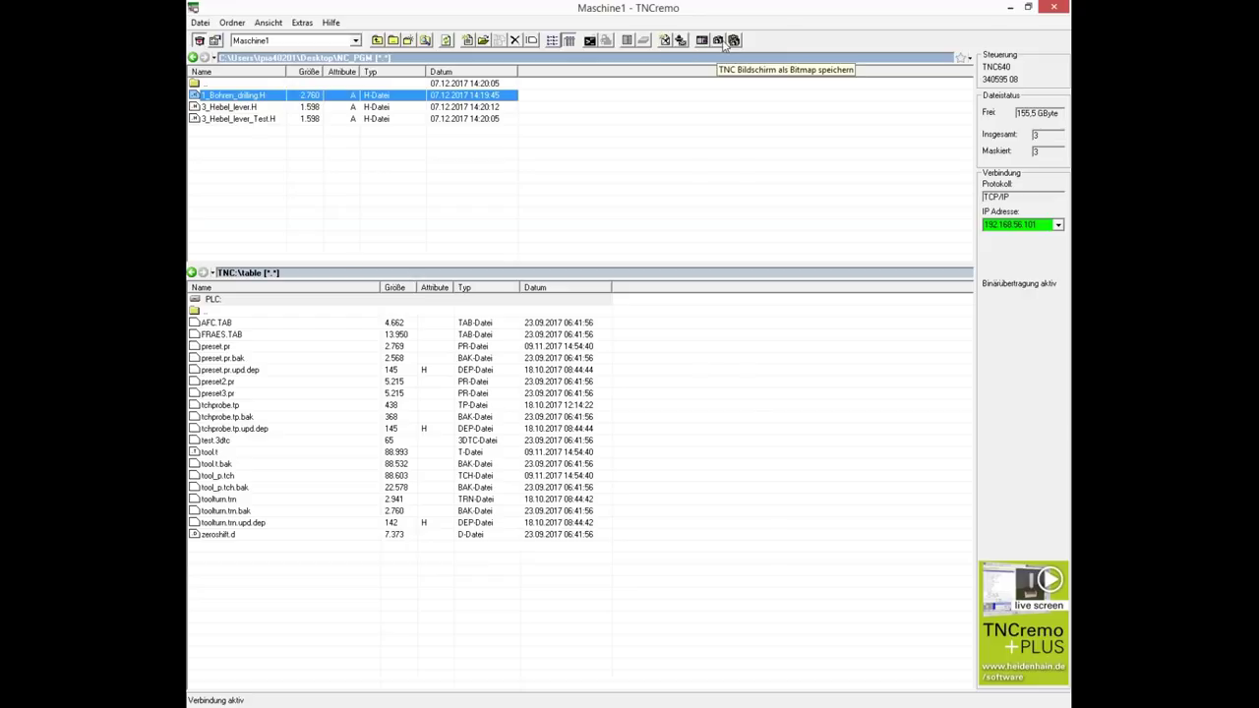
Save the TNC screen dump as screen.BMP in the NC_PGM folder
left_click(719, 41)
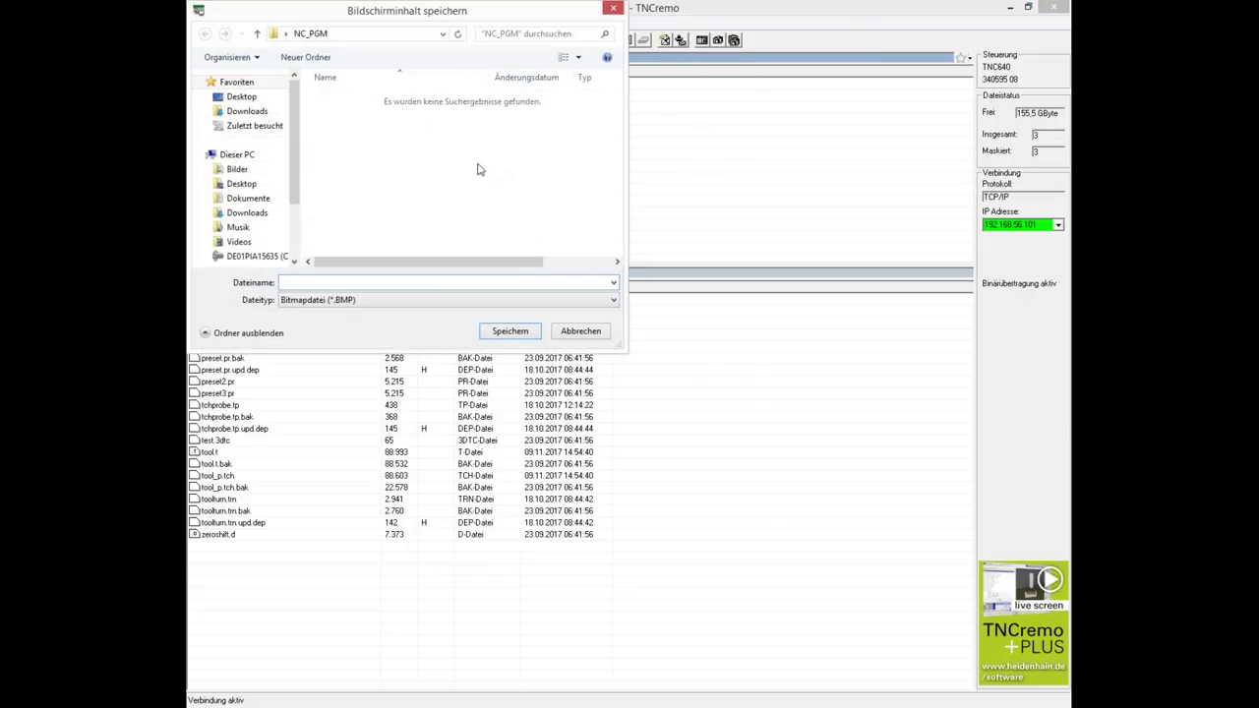
type("screen")
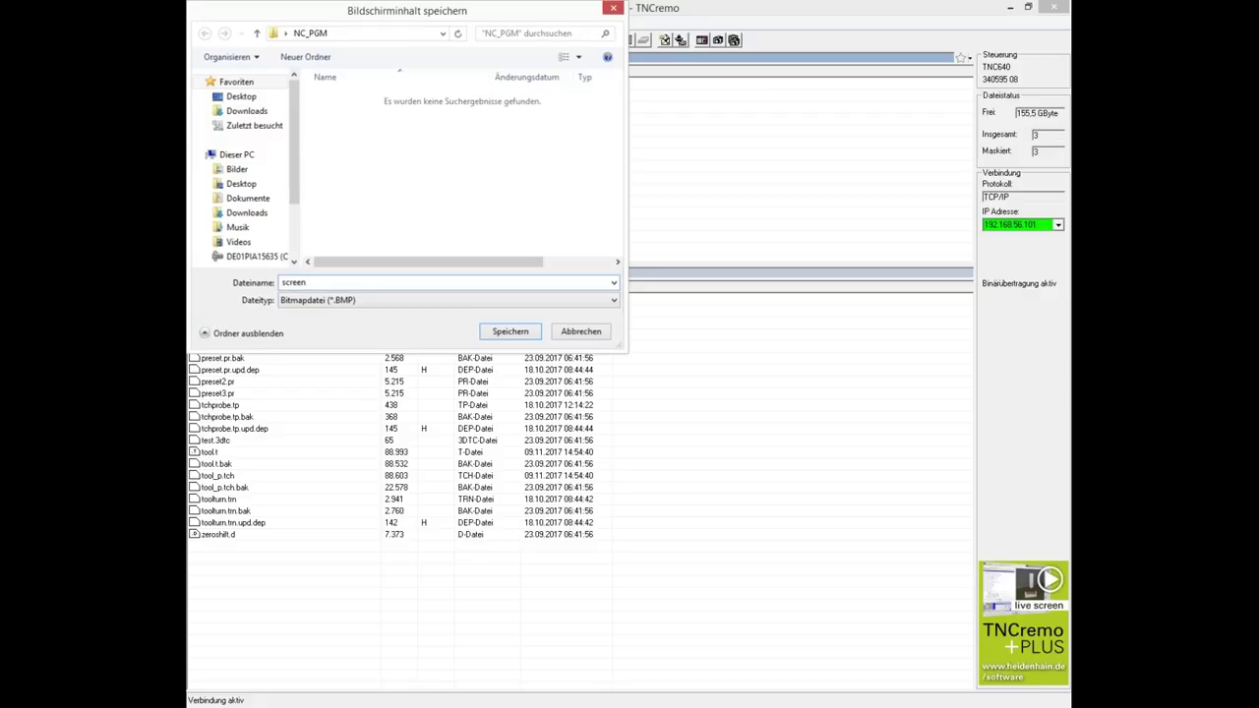
key("Return")
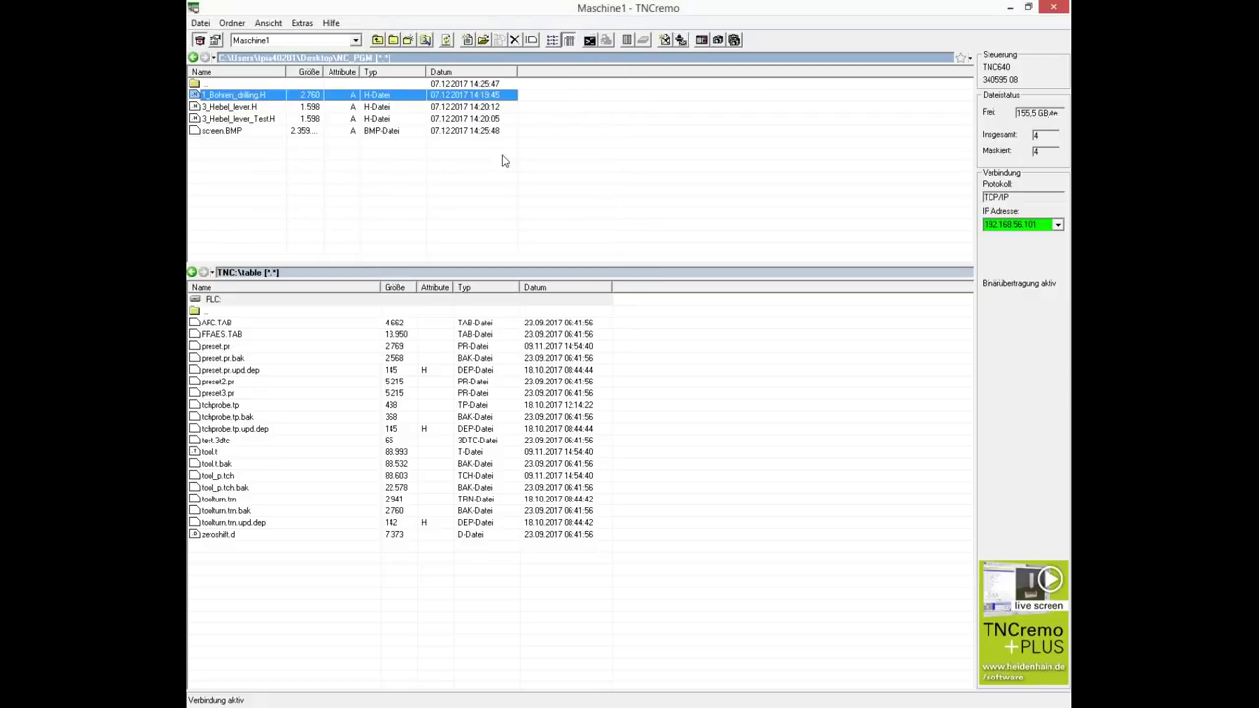
View screen.BMP in Photos, close the viewer, and fetch a fresh screen capture
double_click(212, 130)
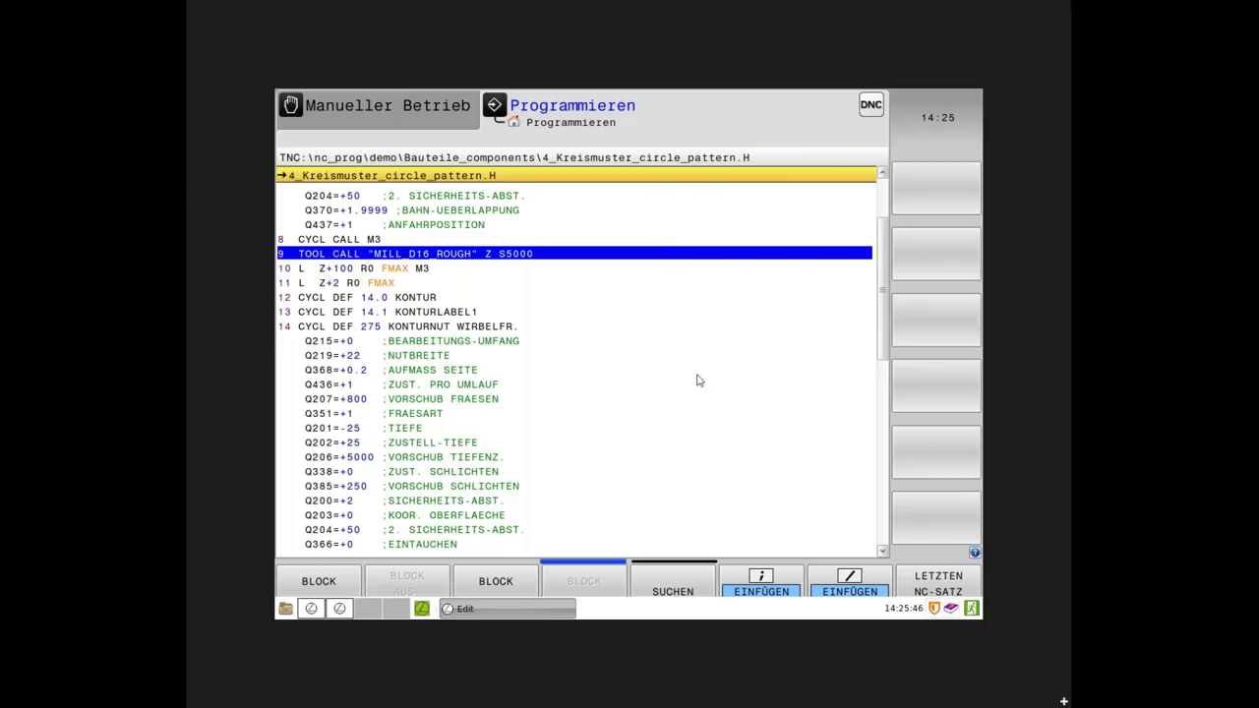
key("Escape")
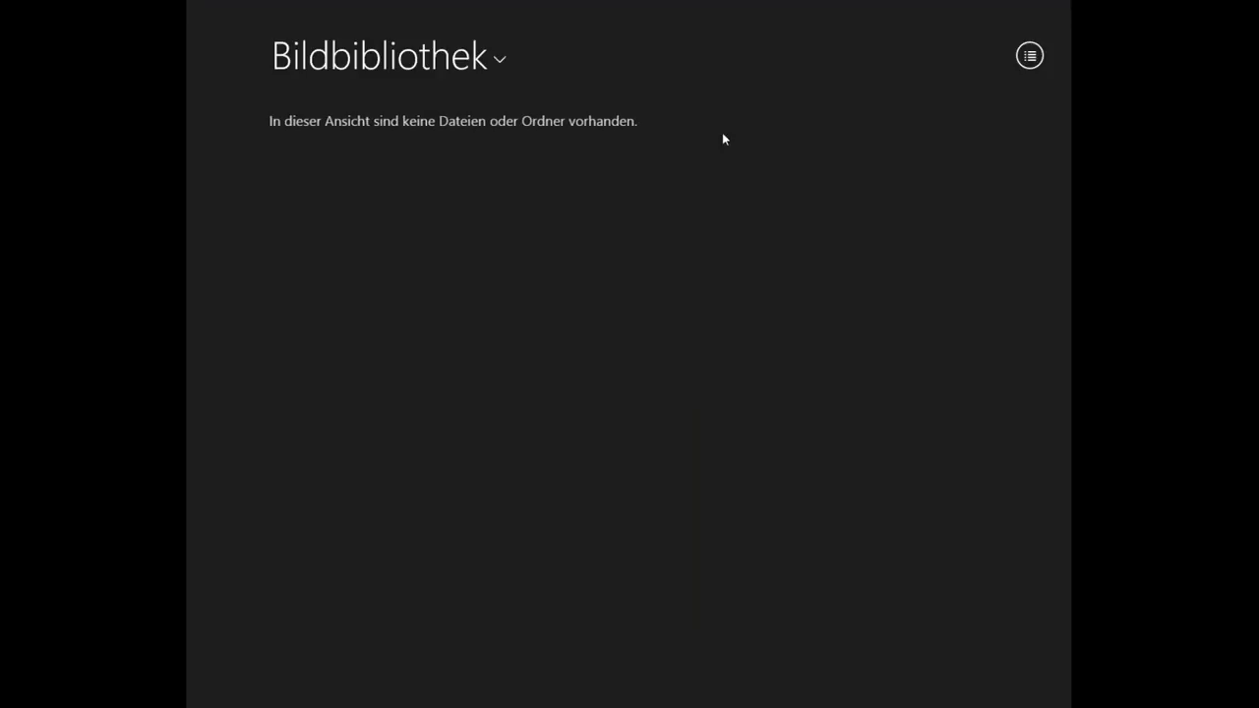
left_click(1024, 57)
key("Escape")
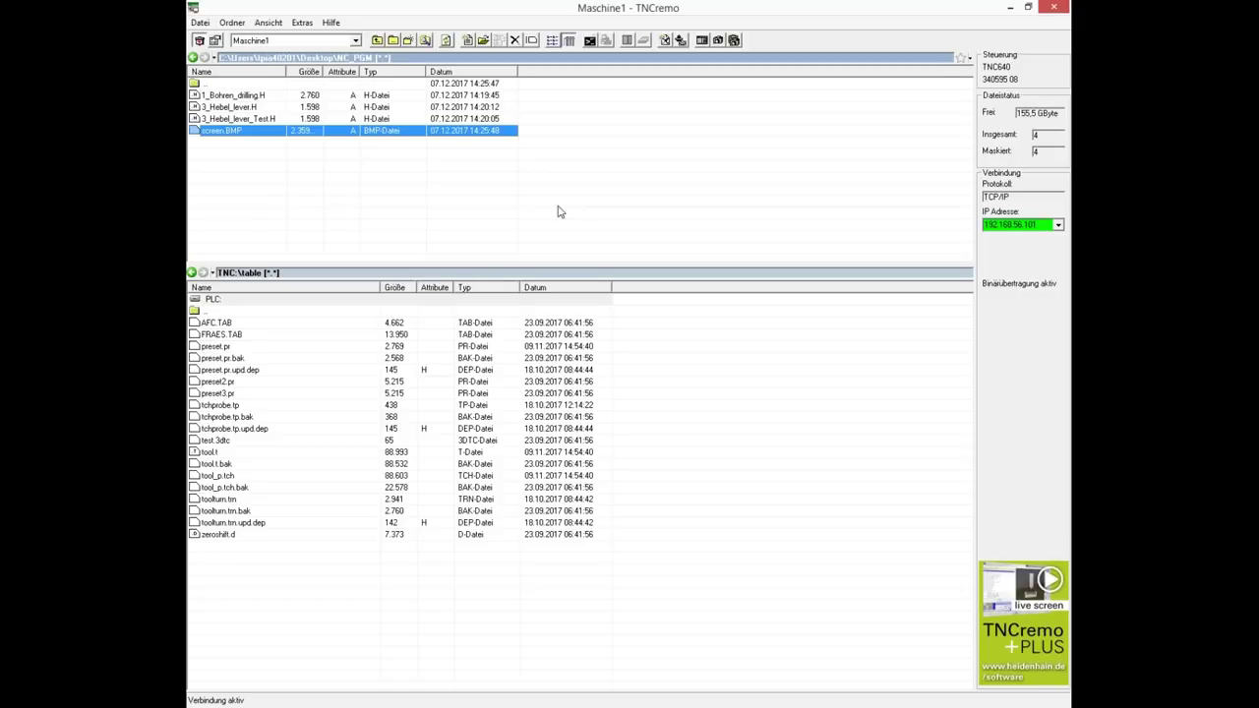
left_click(734, 39)
Start a new connection configuration, then cancel it and close Verbindungskonfiguration
left_click(287, 45)
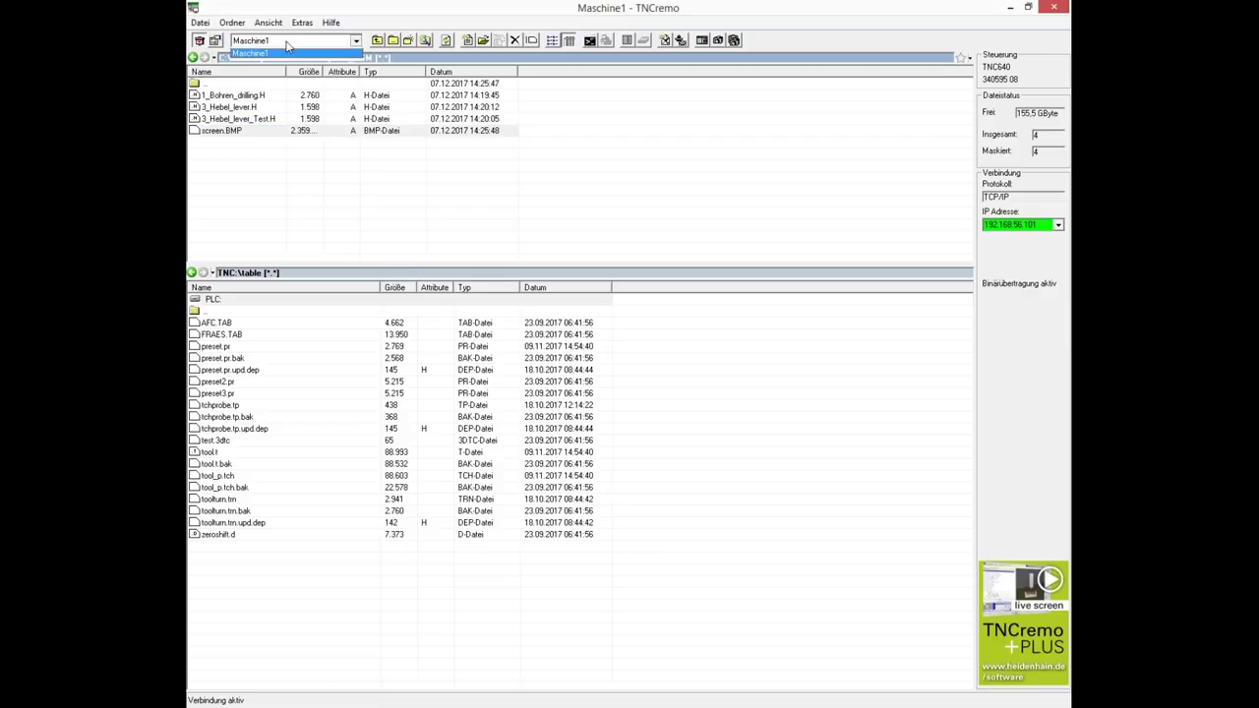
left_click(281, 54)
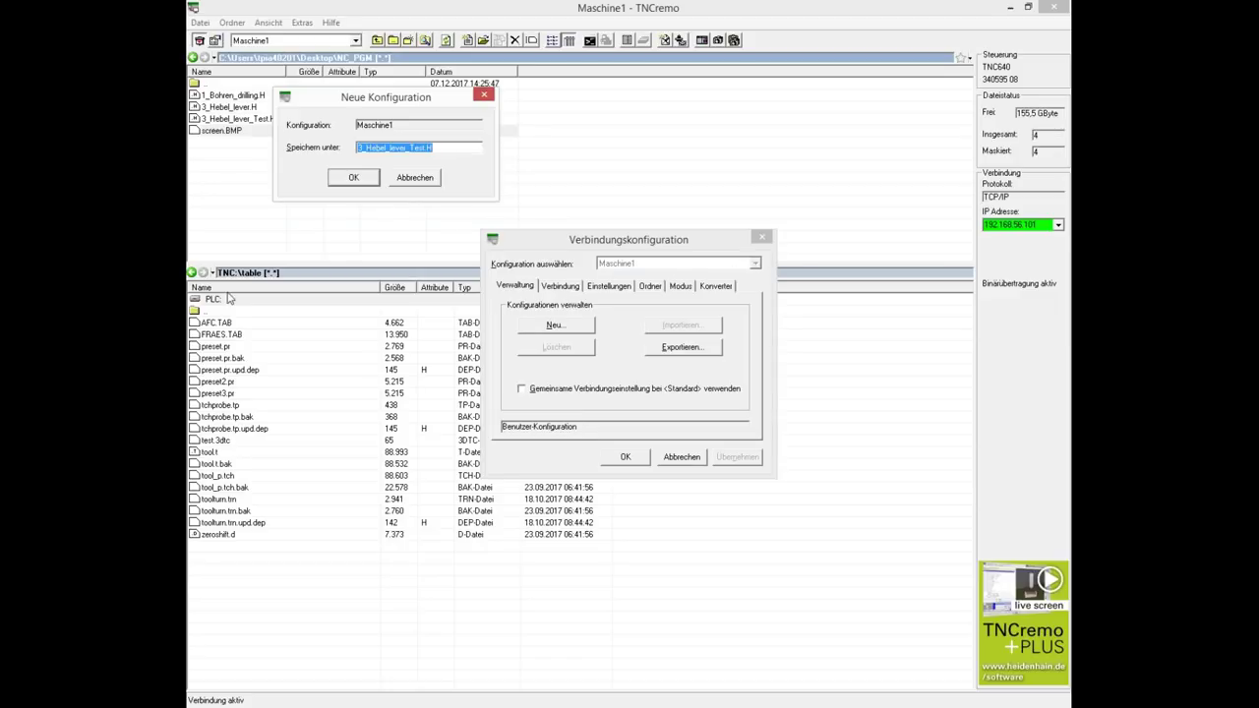
left_click(688, 456)
left_click(415, 177)
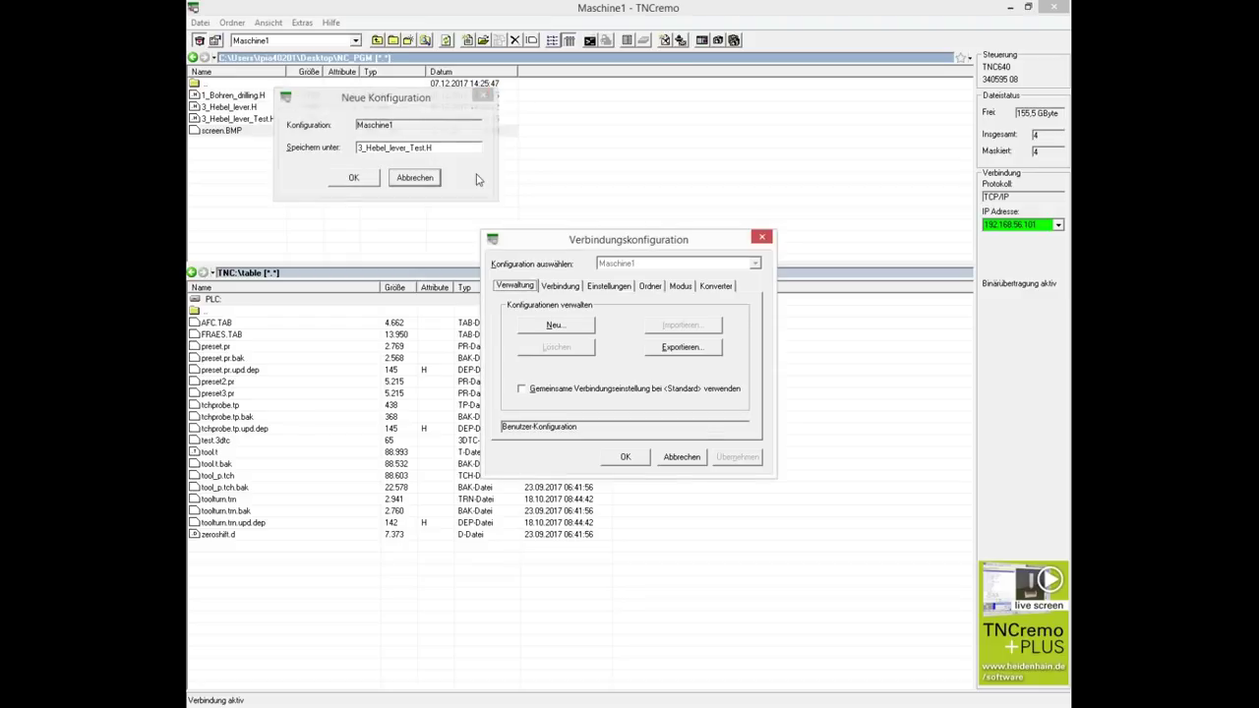
left_click(763, 238)
Reselect the Maschine1 configuration and disconnect from the TNC640
left_click(295, 42)
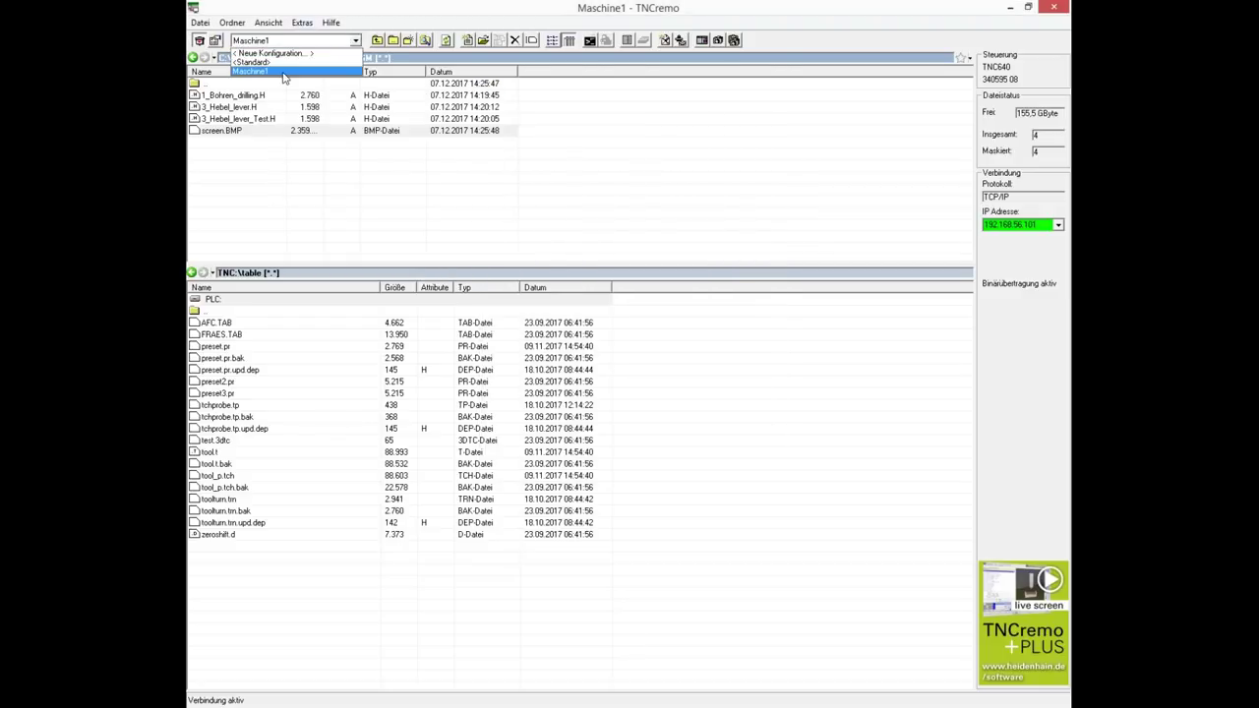
left_click(277, 72)
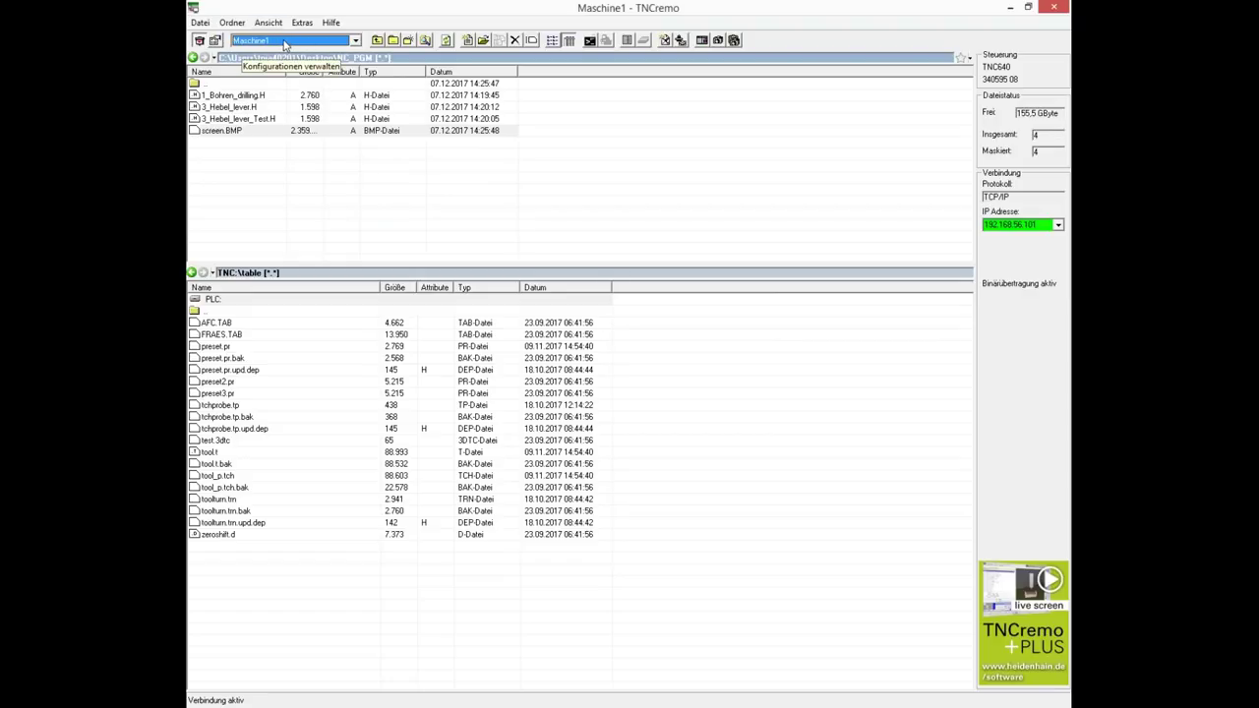
left_click(199, 41)
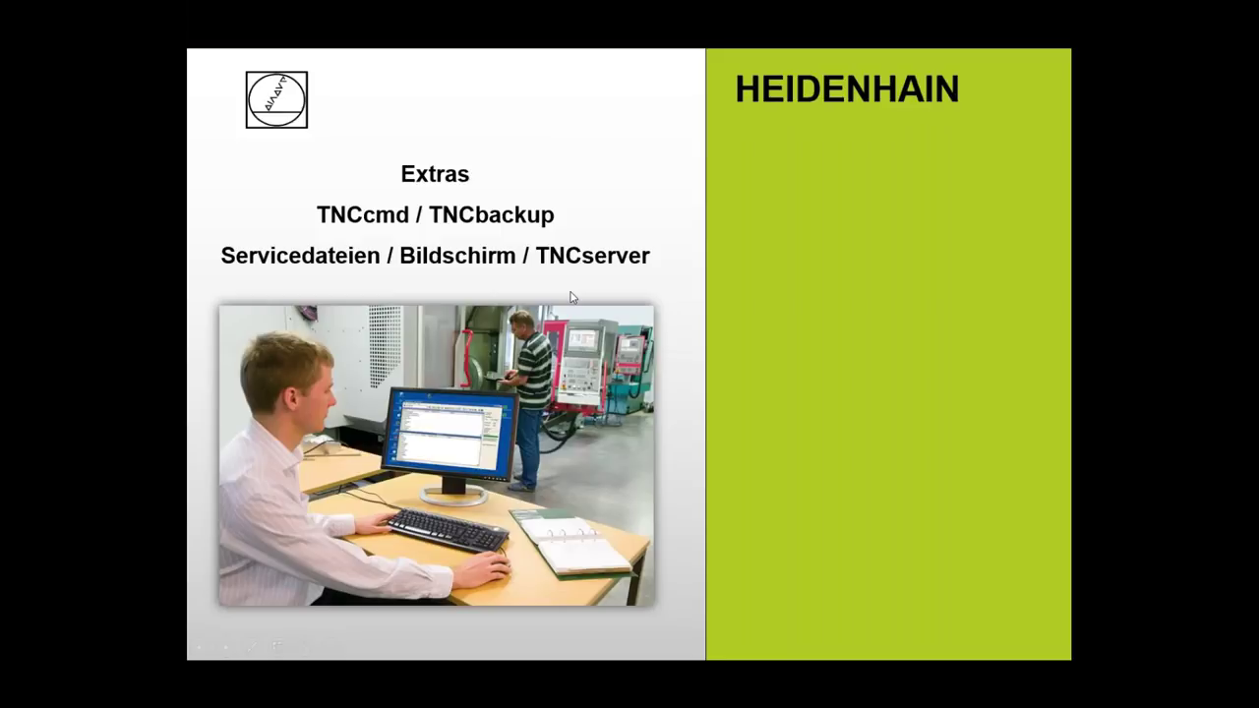
Present the Extras and TNCcmd slides, then reconnect TNCremo to the TNC640
left_click(563, 299)
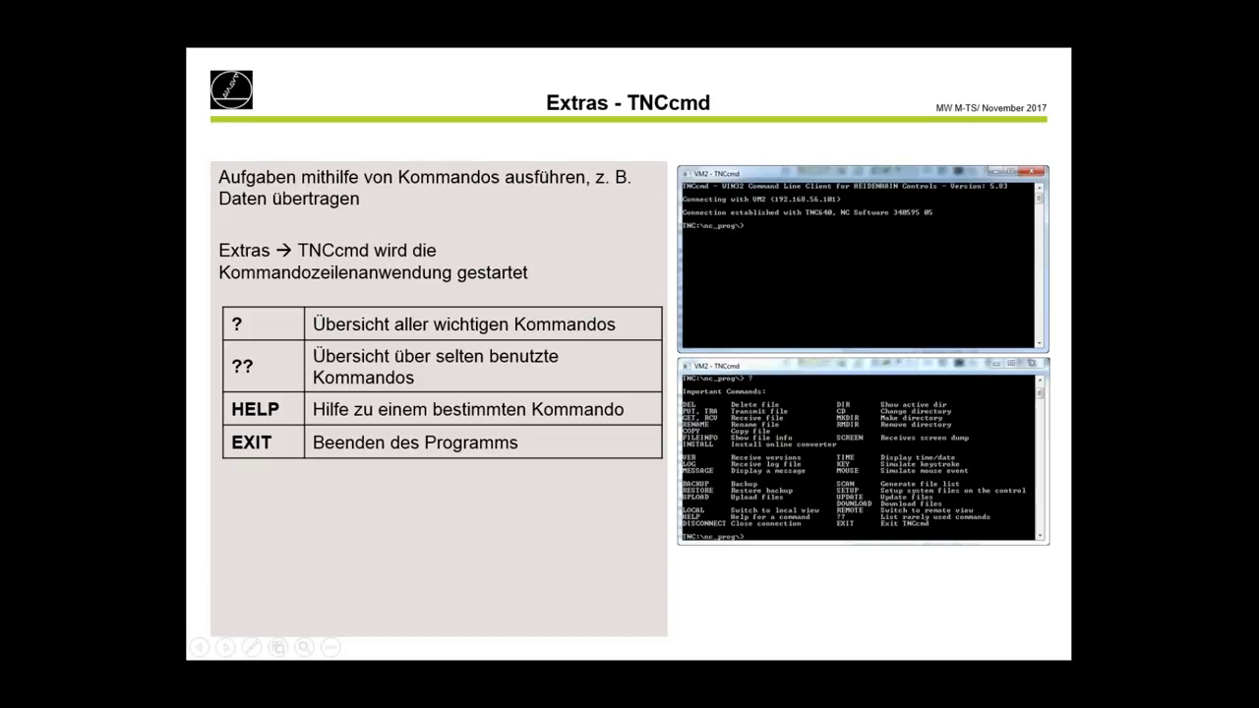
left_click(481, 267)
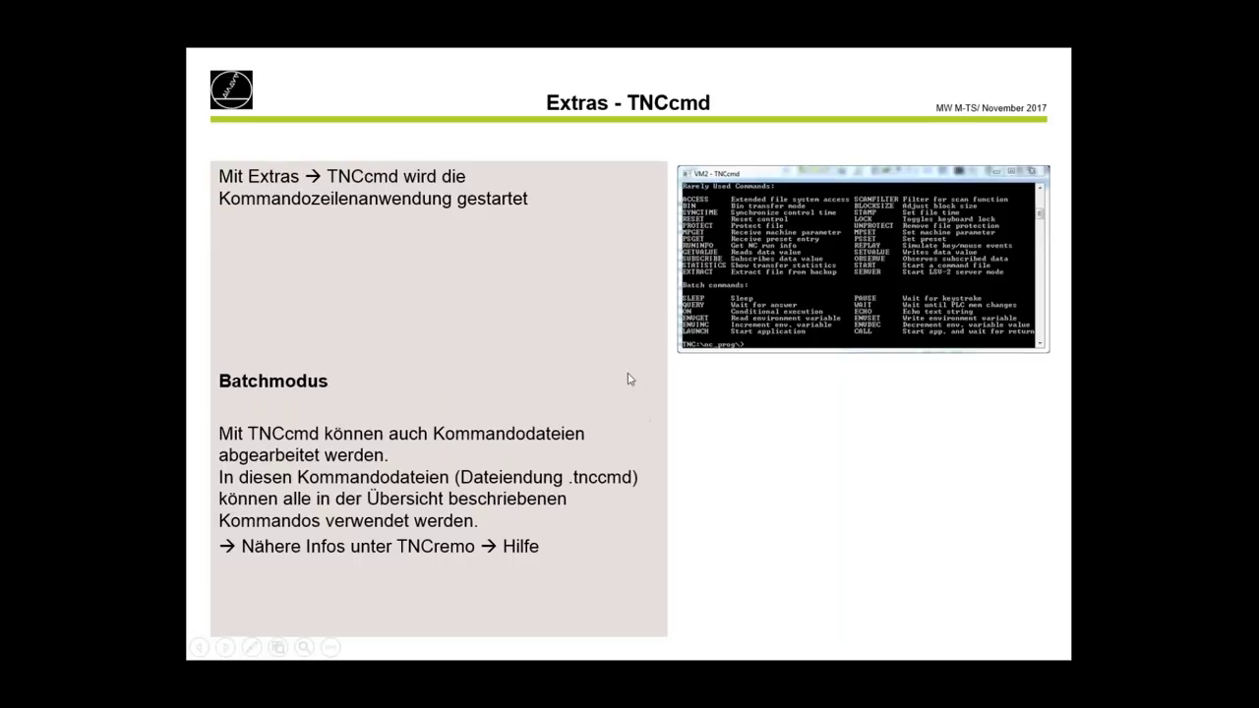
left_click(529, 314)
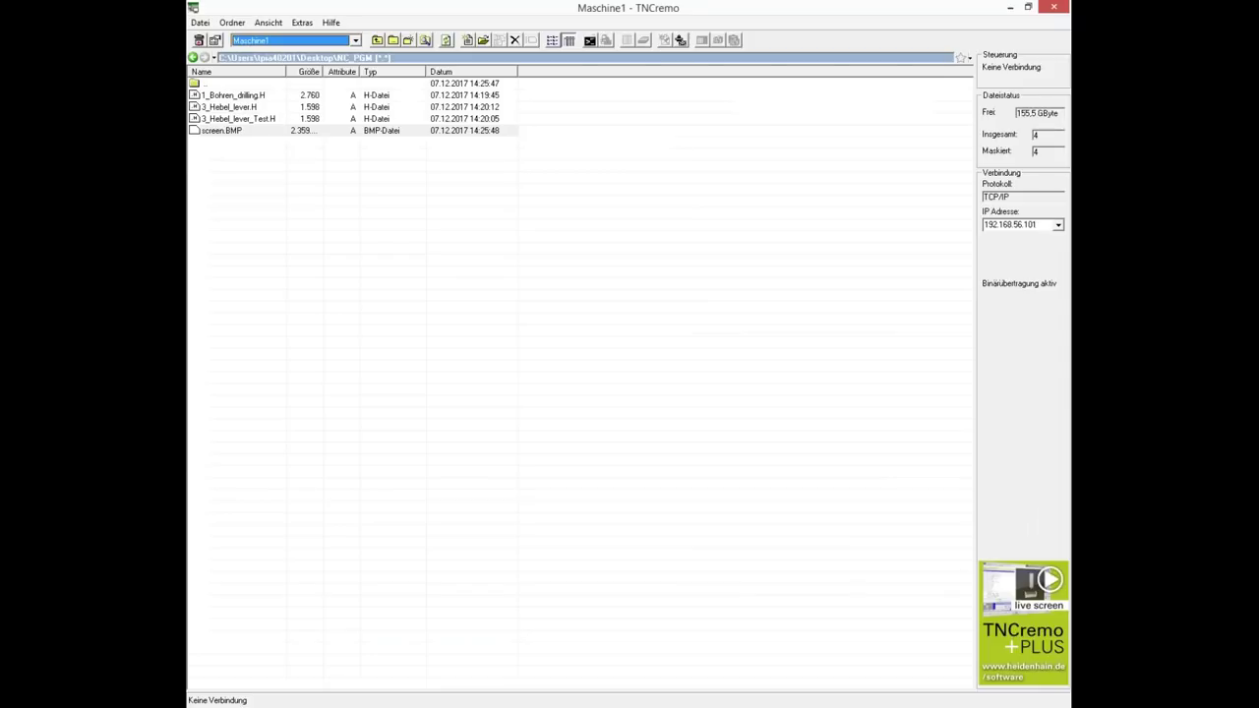
left_click(198, 42)
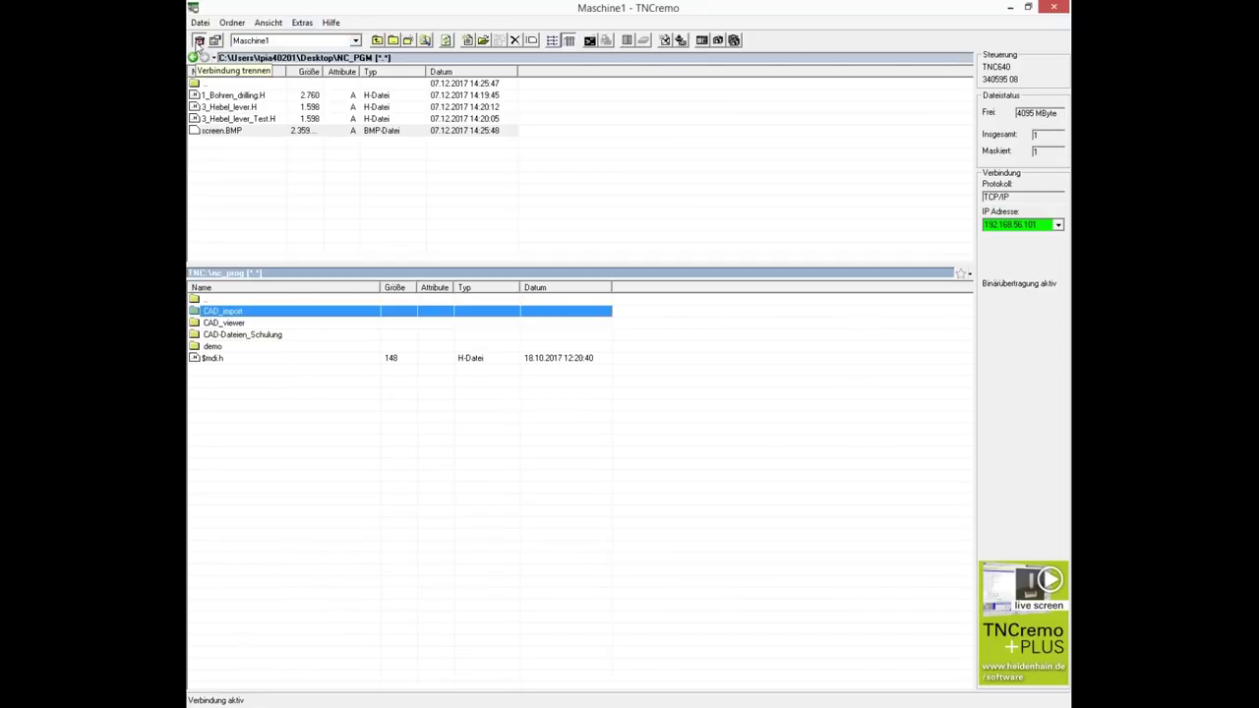
left_click(304, 24)
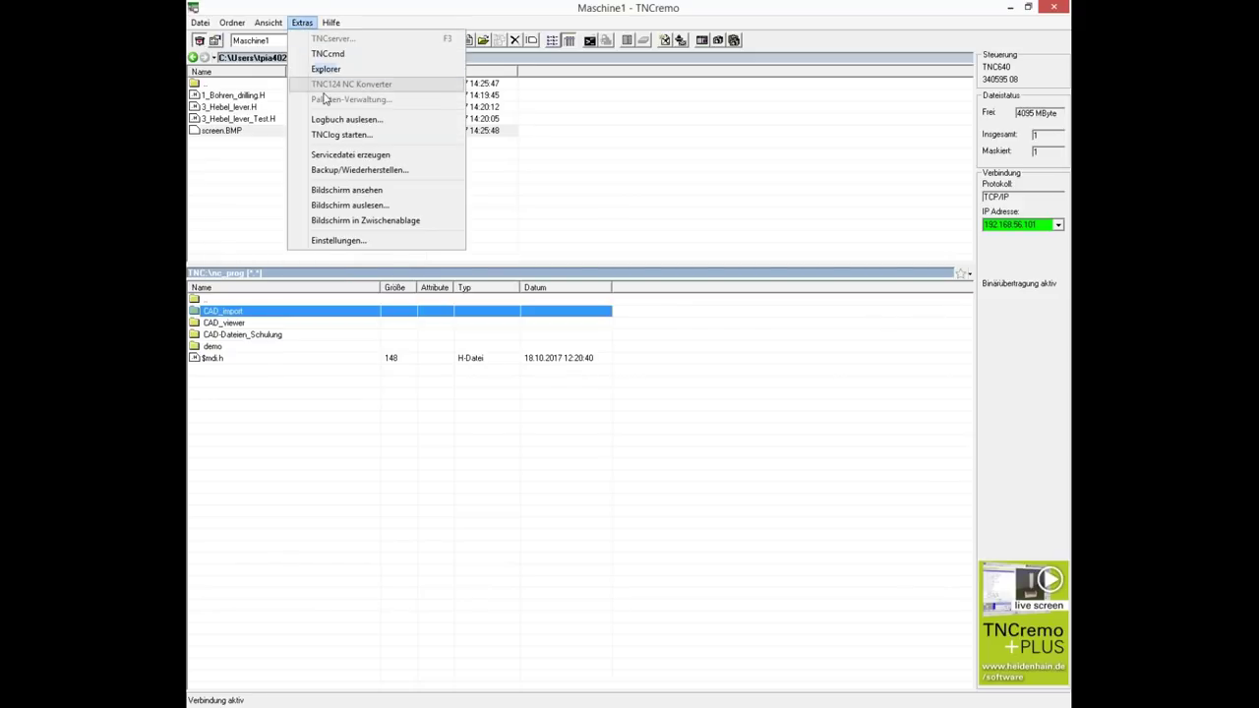
Open TNCbackup via Extras > Backup/Wiederherstellen and move its window beside the file lists
left_click(348, 174)
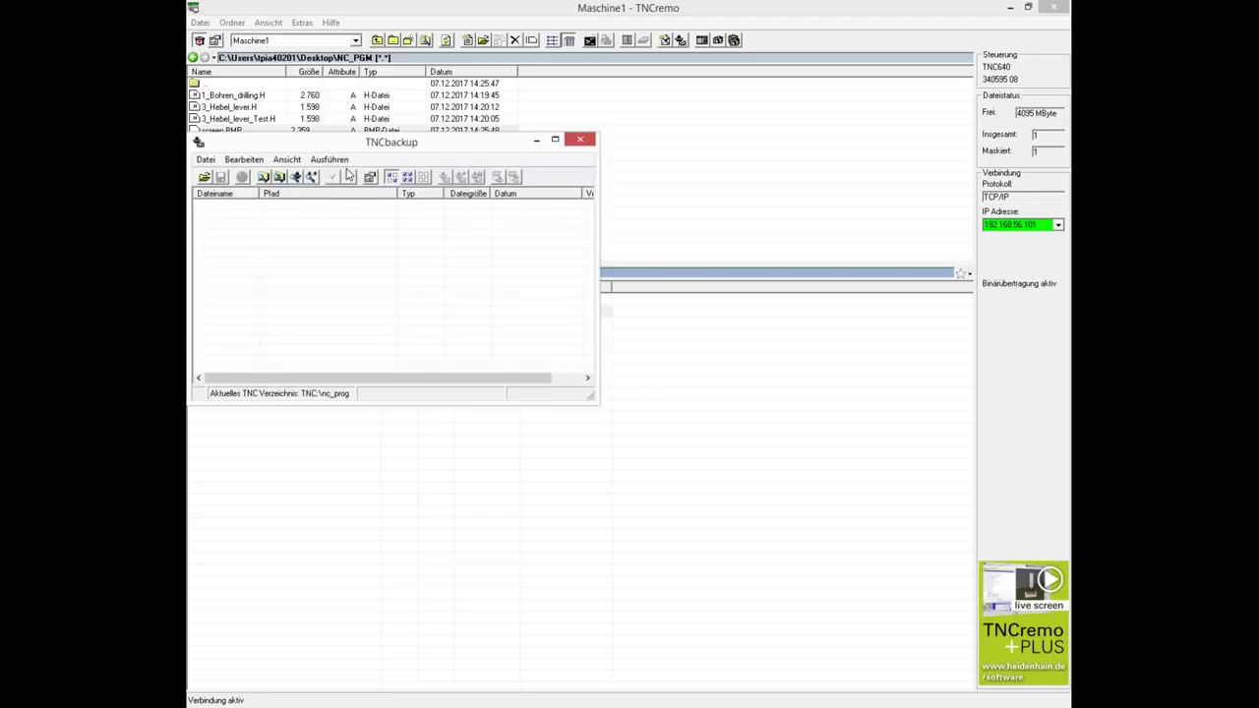
left_click_drag(463, 145, 664, 140)
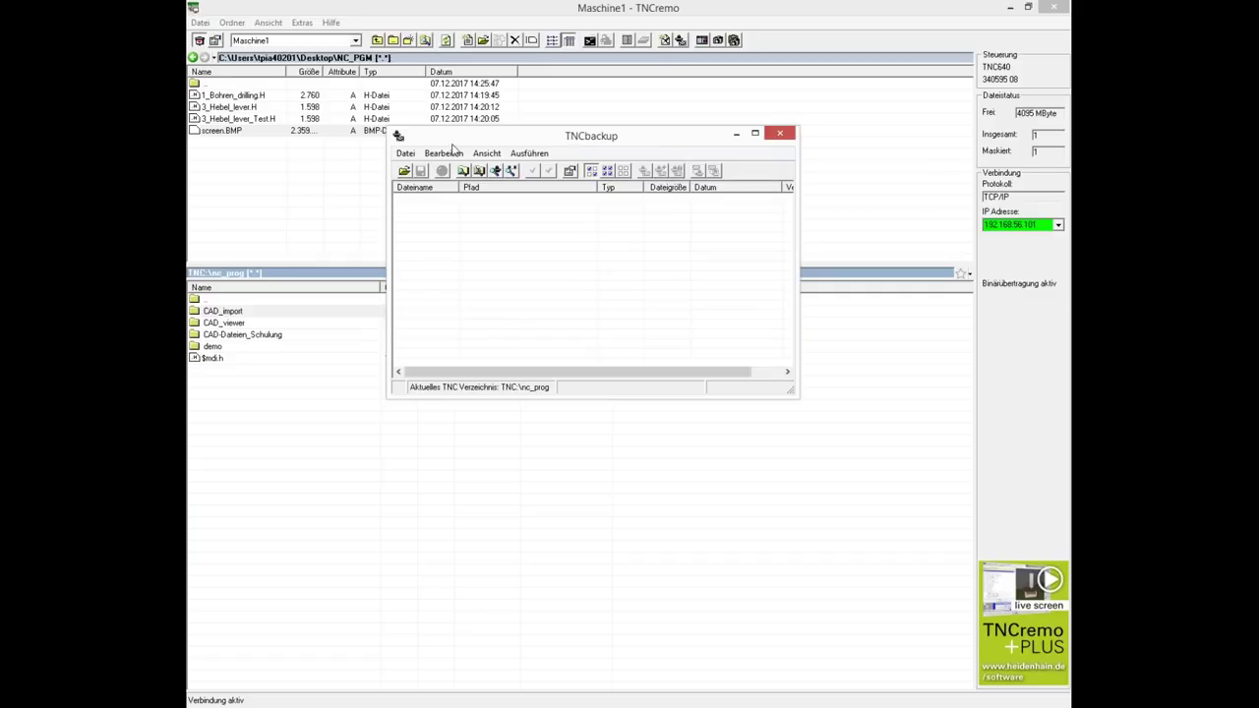
left_click(406, 154)
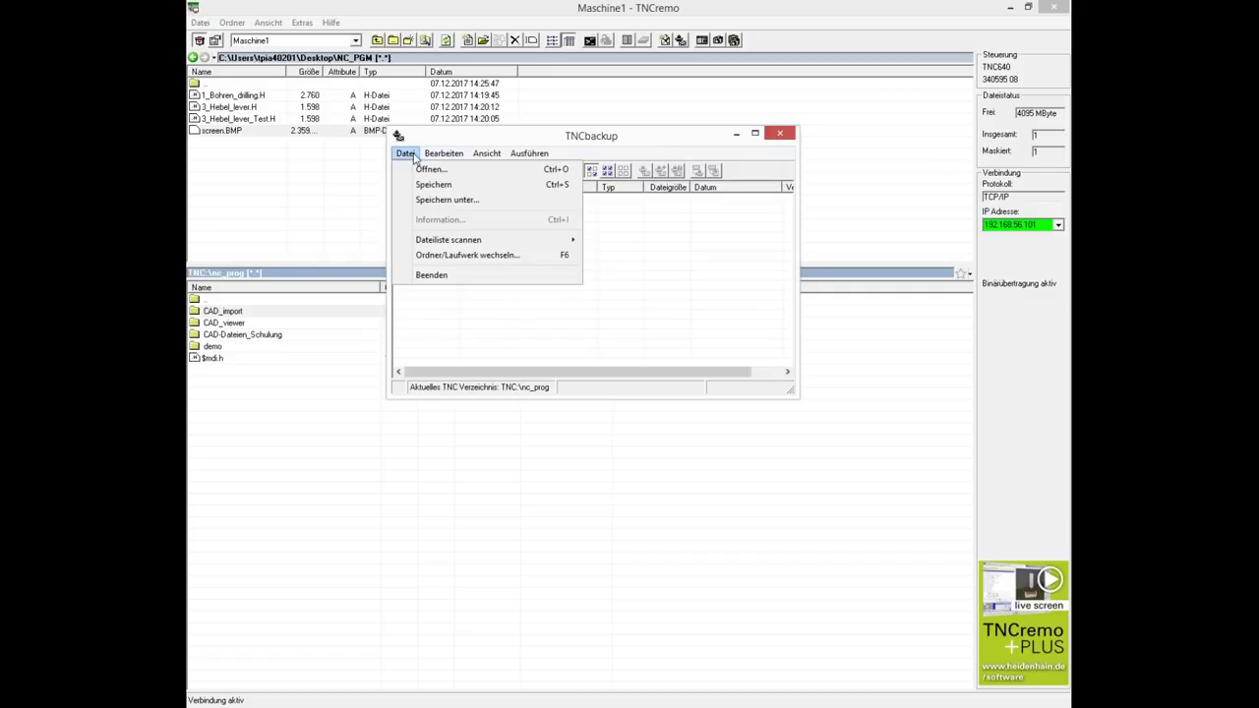
mouse_move(492, 241)
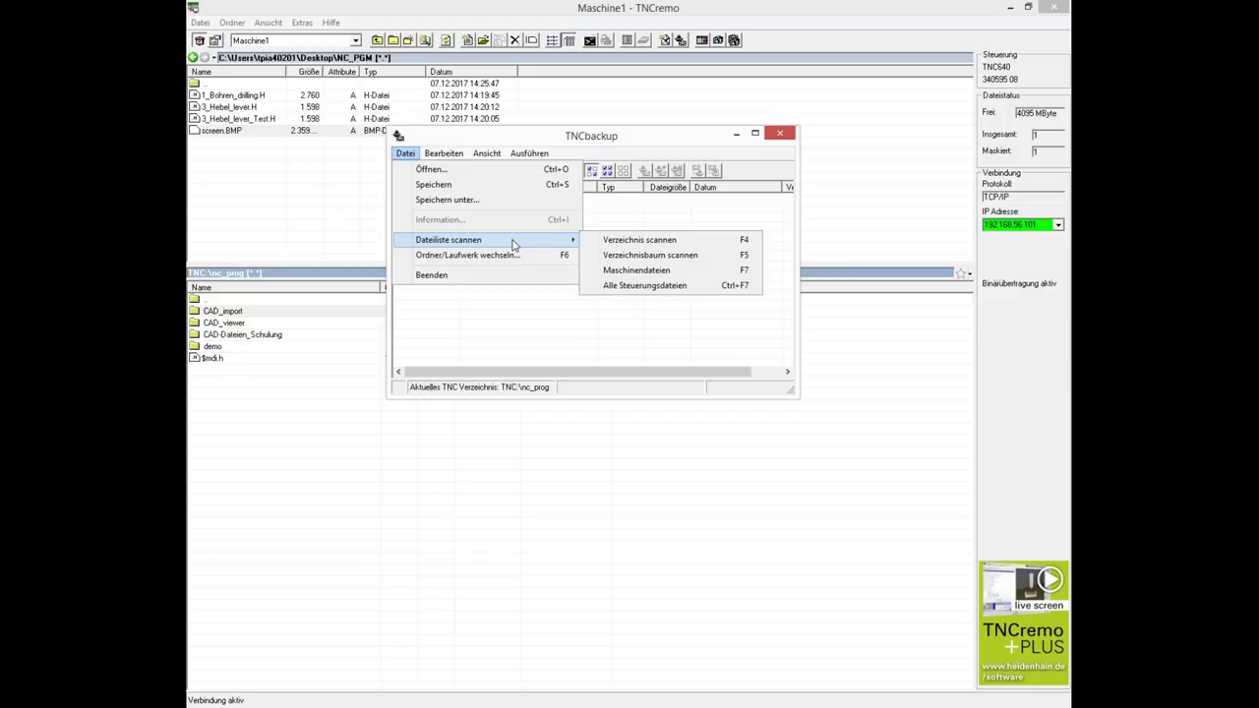
Scan the control's machine files, logging in with the stored PLC key number
left_click(645, 272)
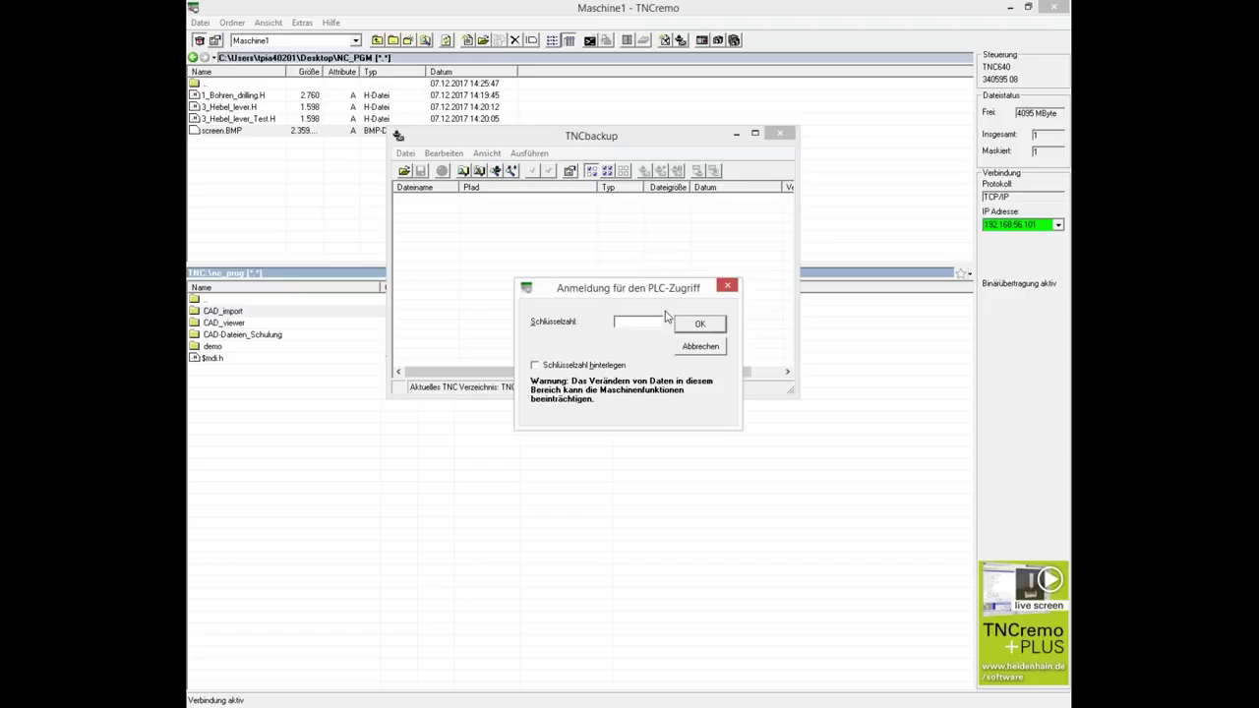
left_click(593, 367)
left_click(687, 323)
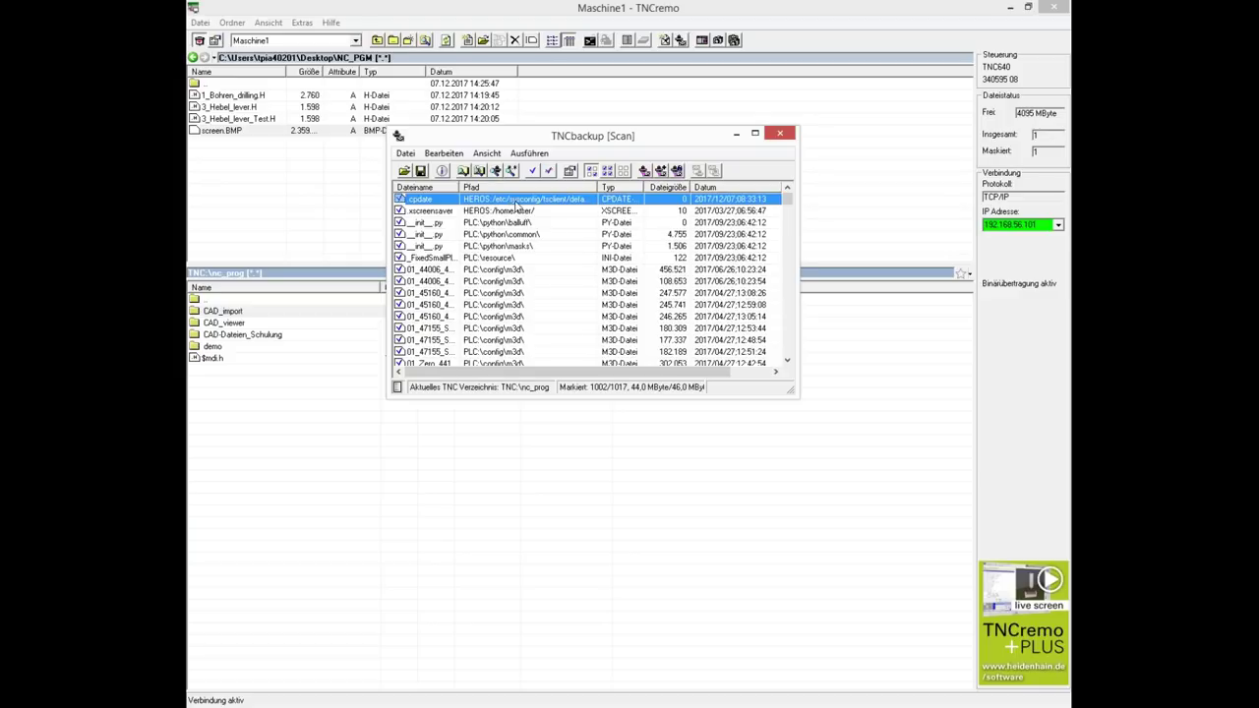
Review the scanned list with 1002 of 1017 files (44.0 of 46.0 MByte) marked
scroll(520, 221, "down", 5)
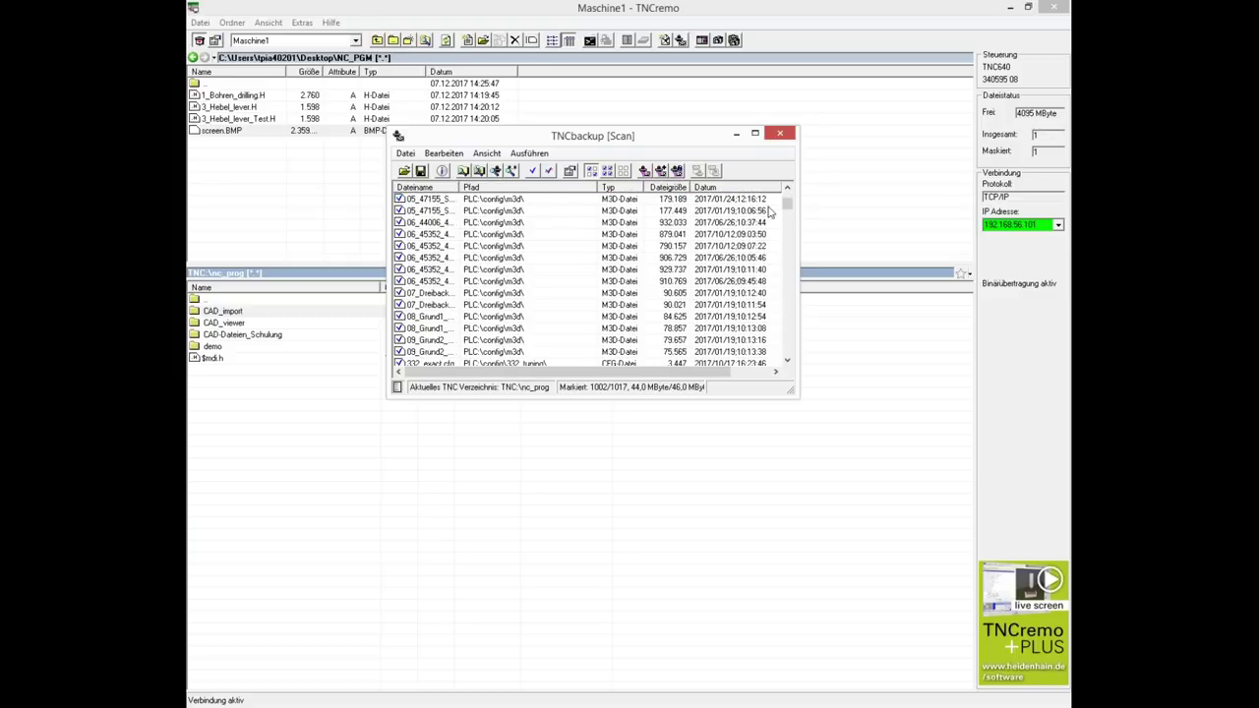
left_click_drag(788, 203, 785, 230)
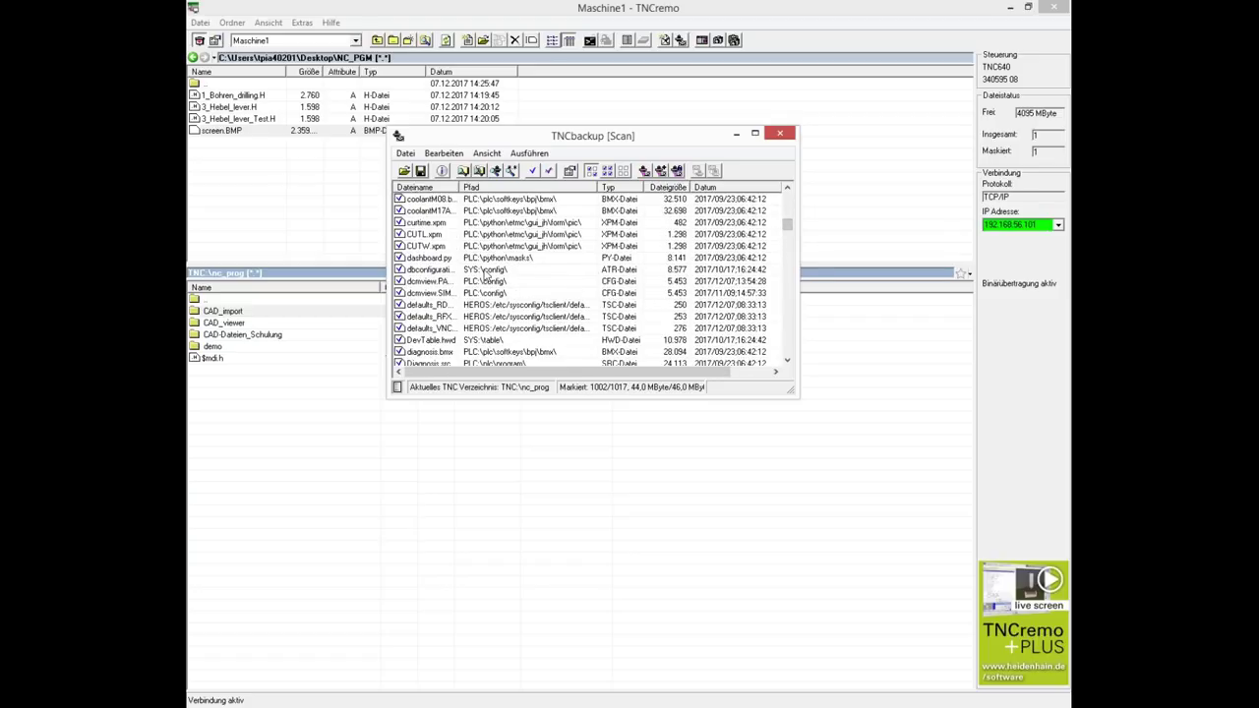
scroll(506, 286, "down", 3)
scroll(506, 287, "down", 3)
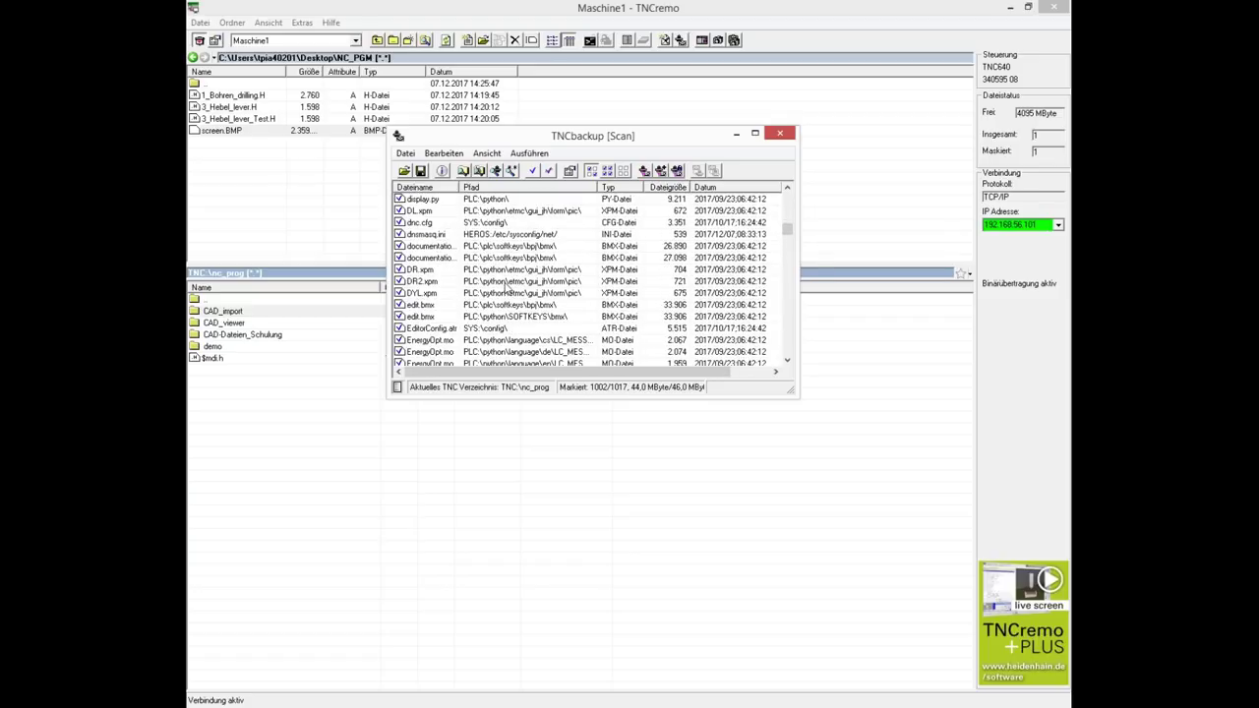
left_click_drag(789, 237, 804, 207)
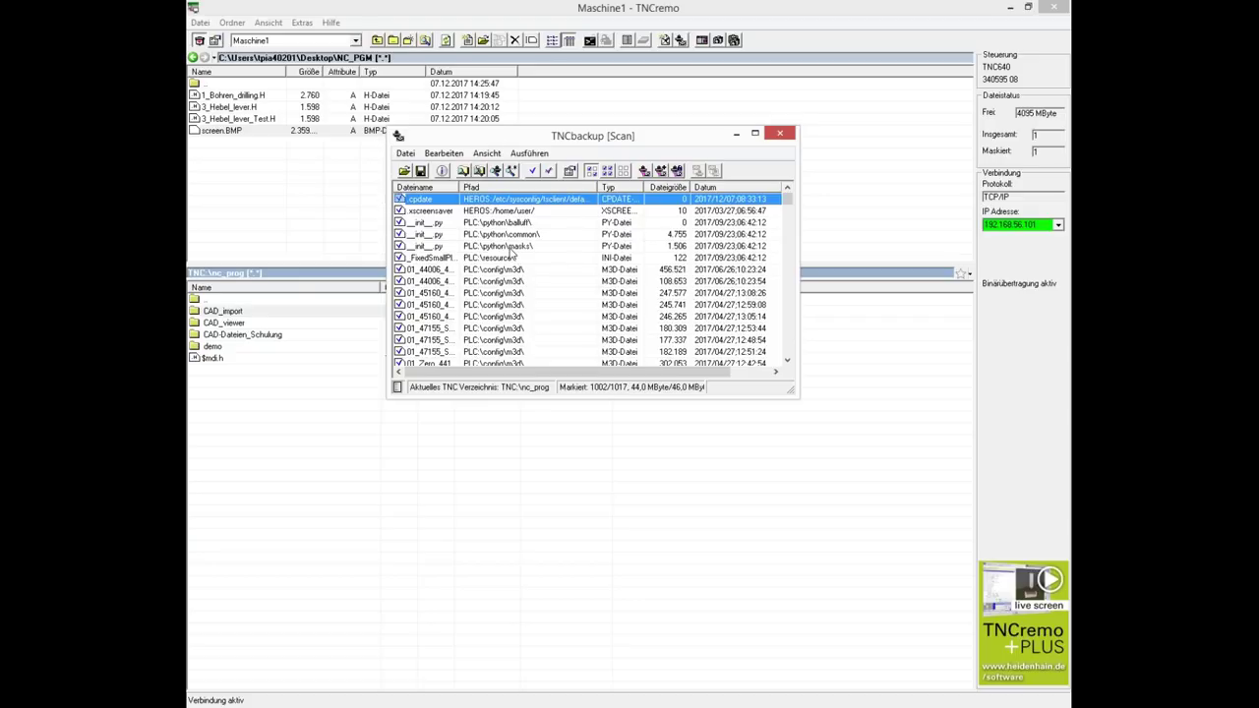
left_click(529, 154)
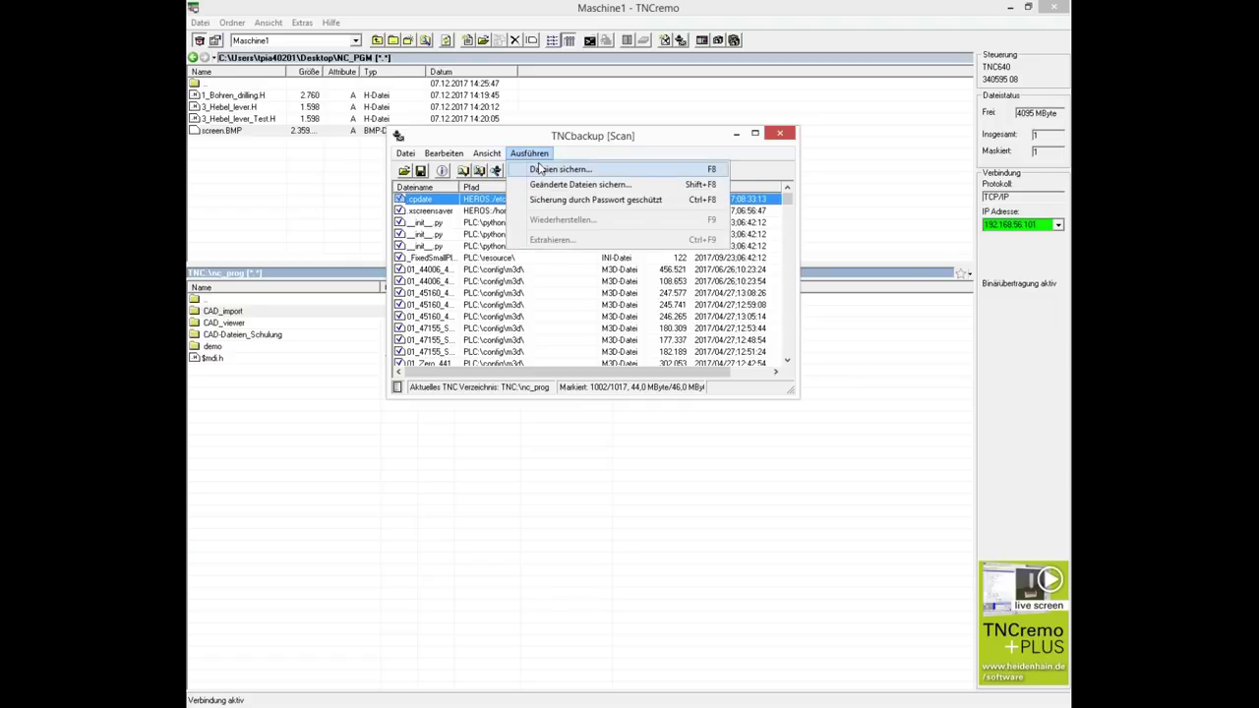
Back up the marked files as PLC_12_2017_Maschine1.tncbck in the NC_PGM folder
left_click(542, 170)
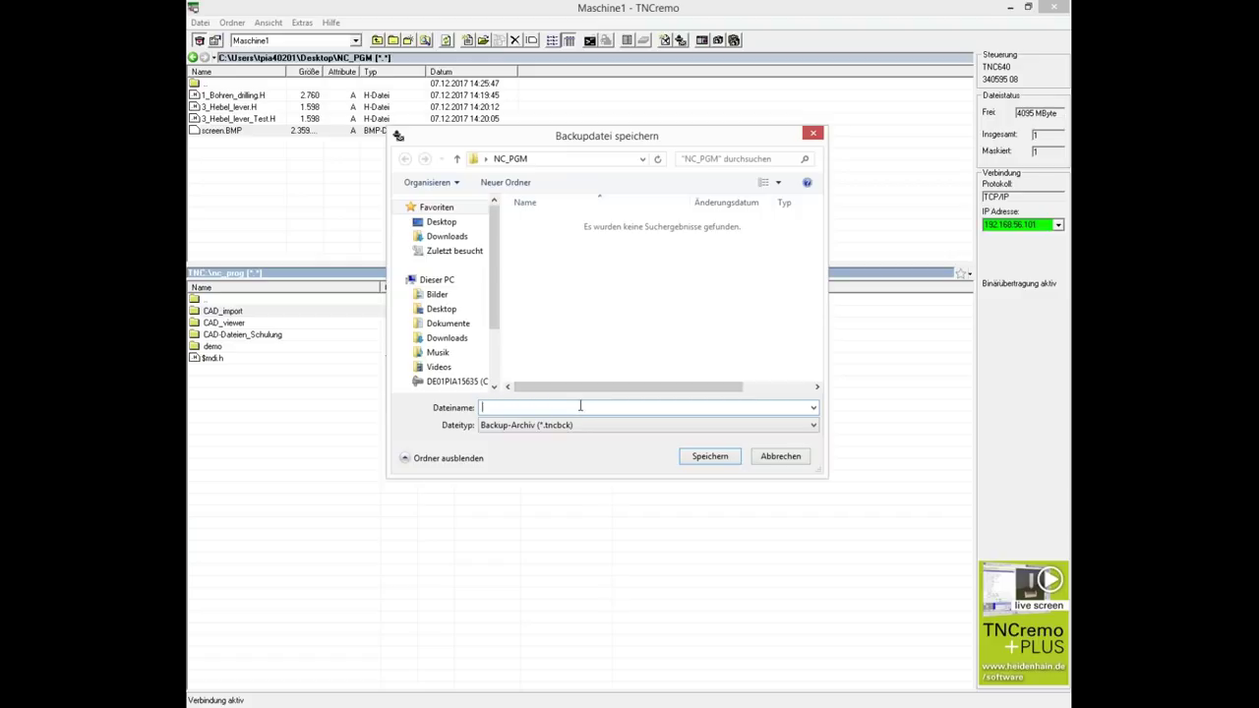
type("PLC_12_2017_Maschine1")
key("Return")
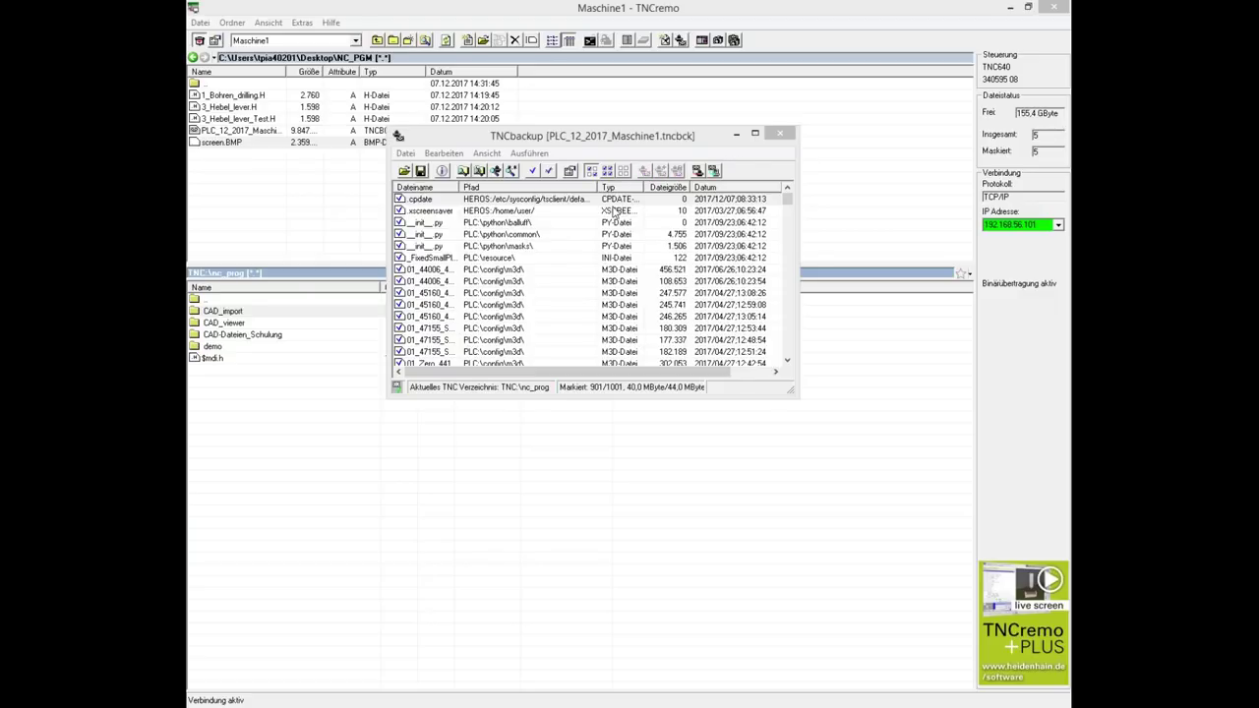
Extract the backup with subdirectories into NC_PGM, creating HEROS_, PLC_ and TNC_ folders
left_click(529, 154)
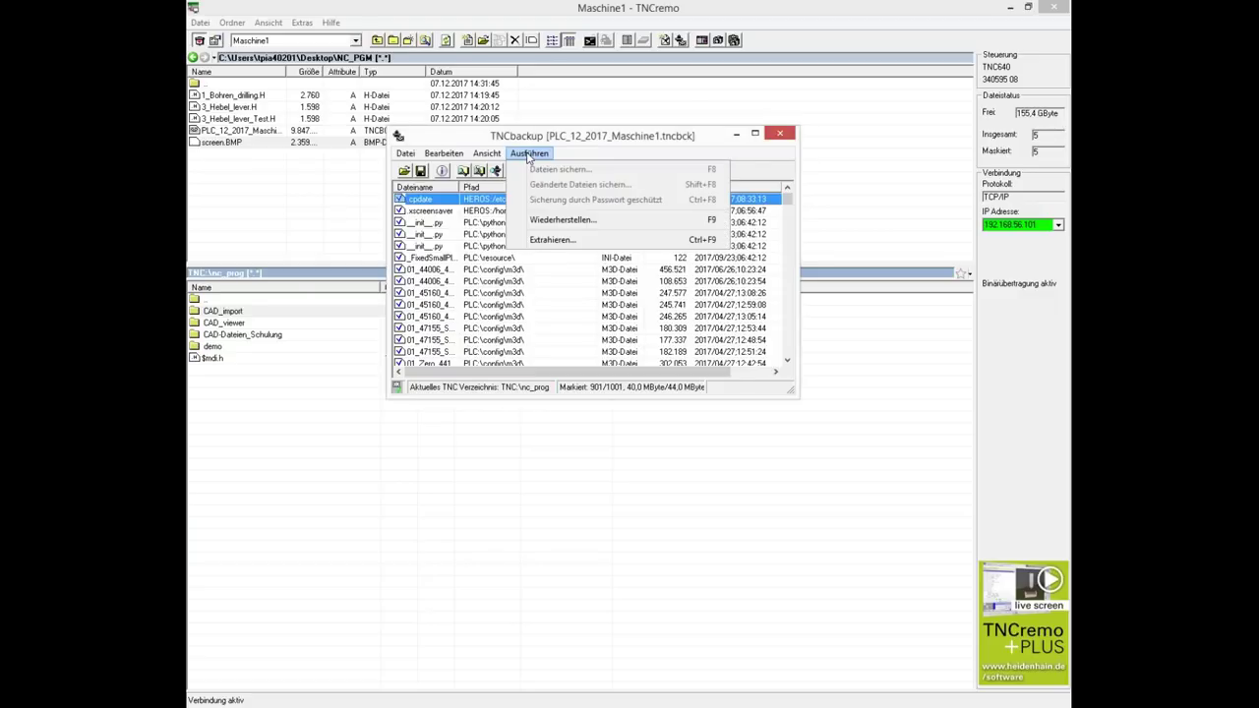
left_click(569, 242)
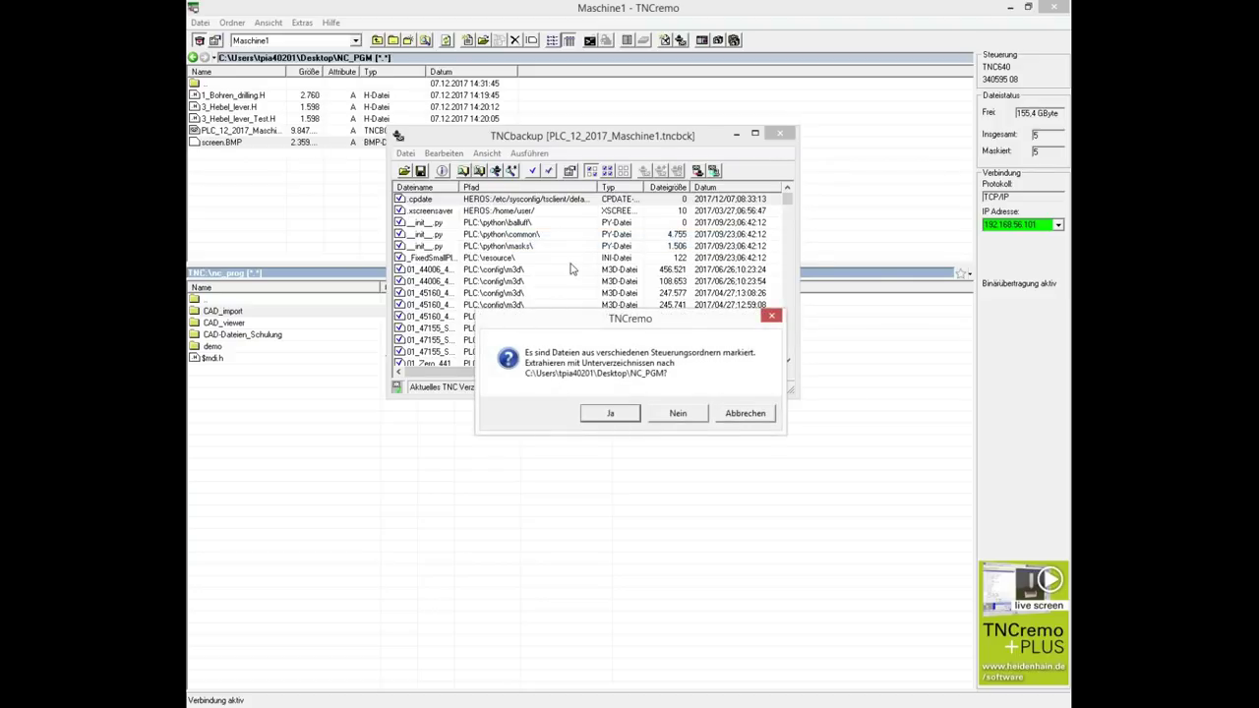
left_click(611, 414)
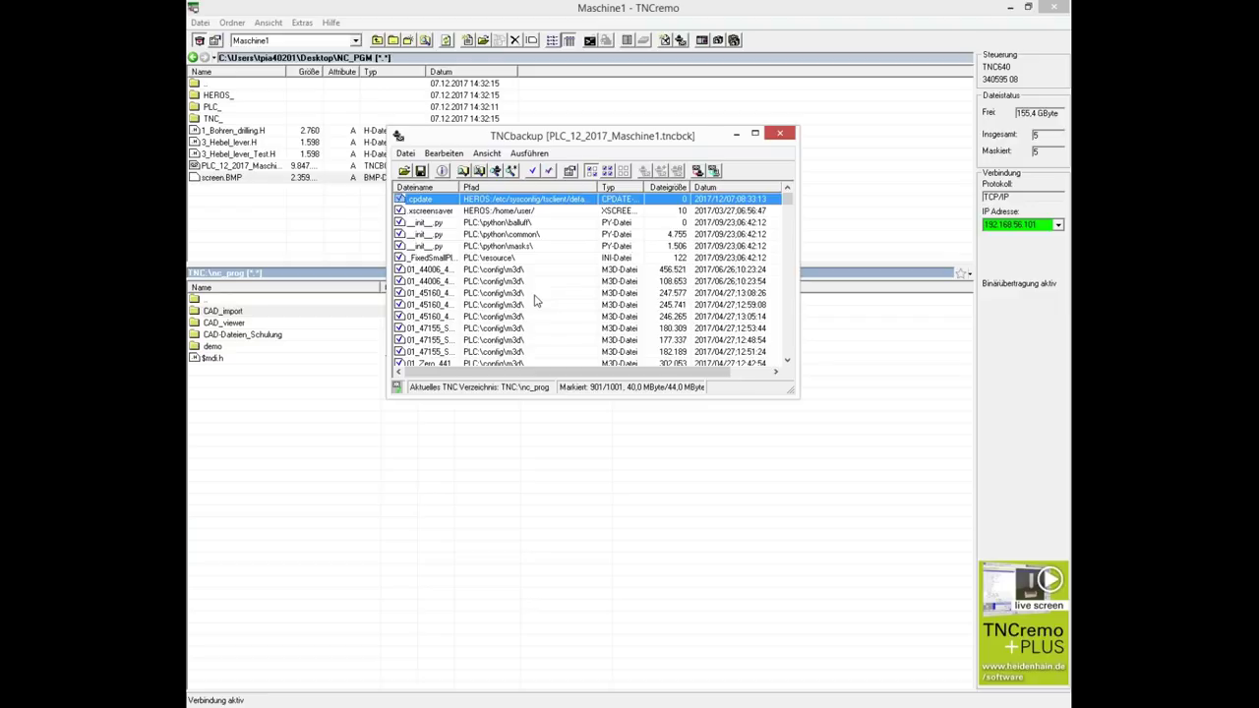
Inspect the extracted TNC_ folder, then select the HEROS_, PLC_ and TNC_ folders in NC_PGM
left_click(211, 118)
double_click(211, 118)
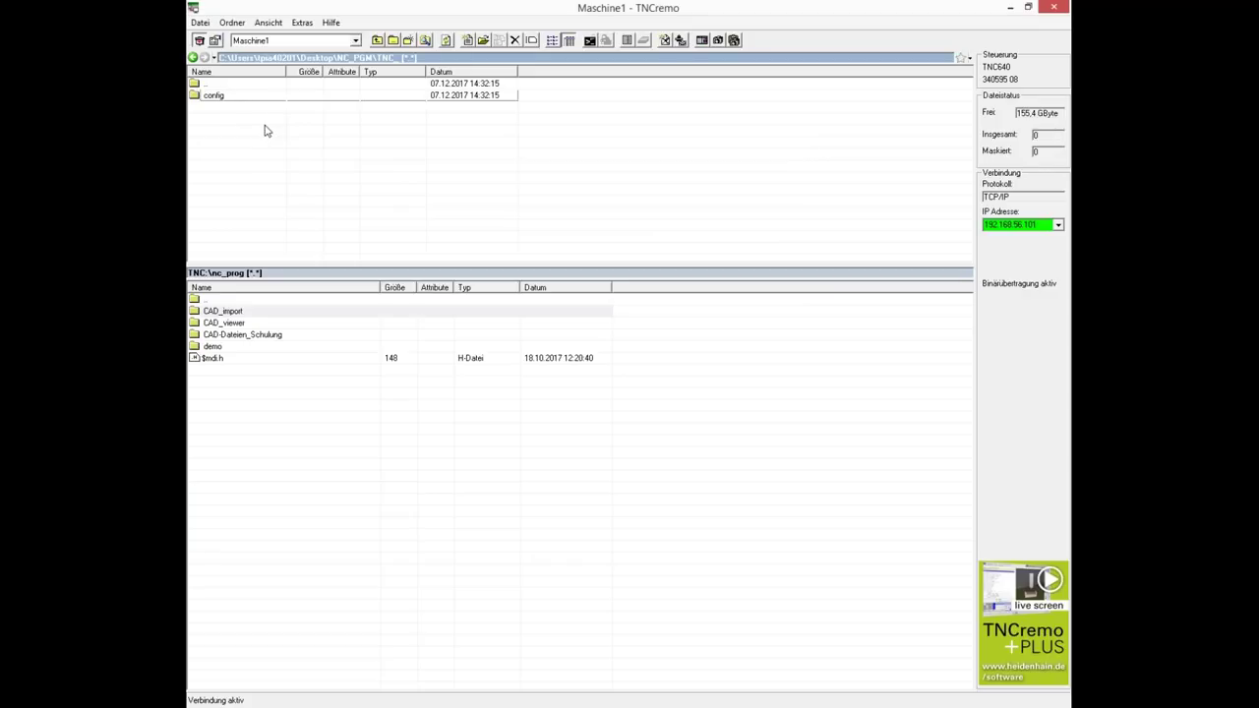
double_click(208, 87)
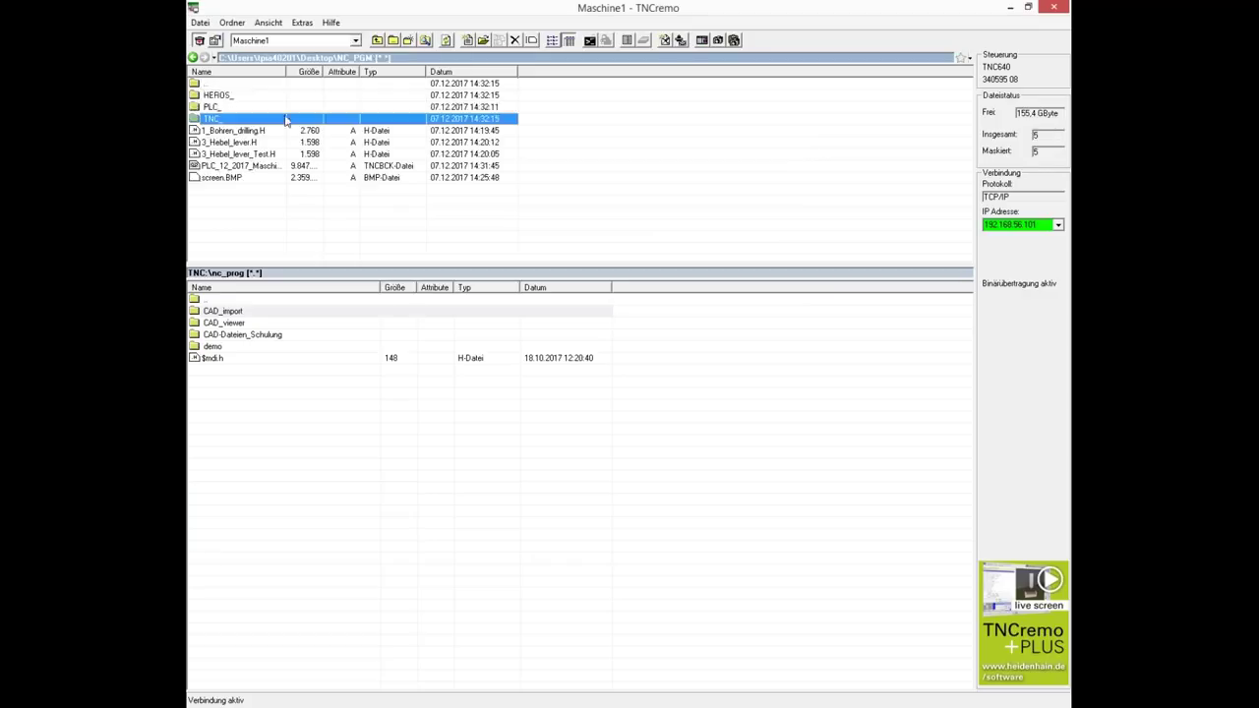
left_click(217, 99)
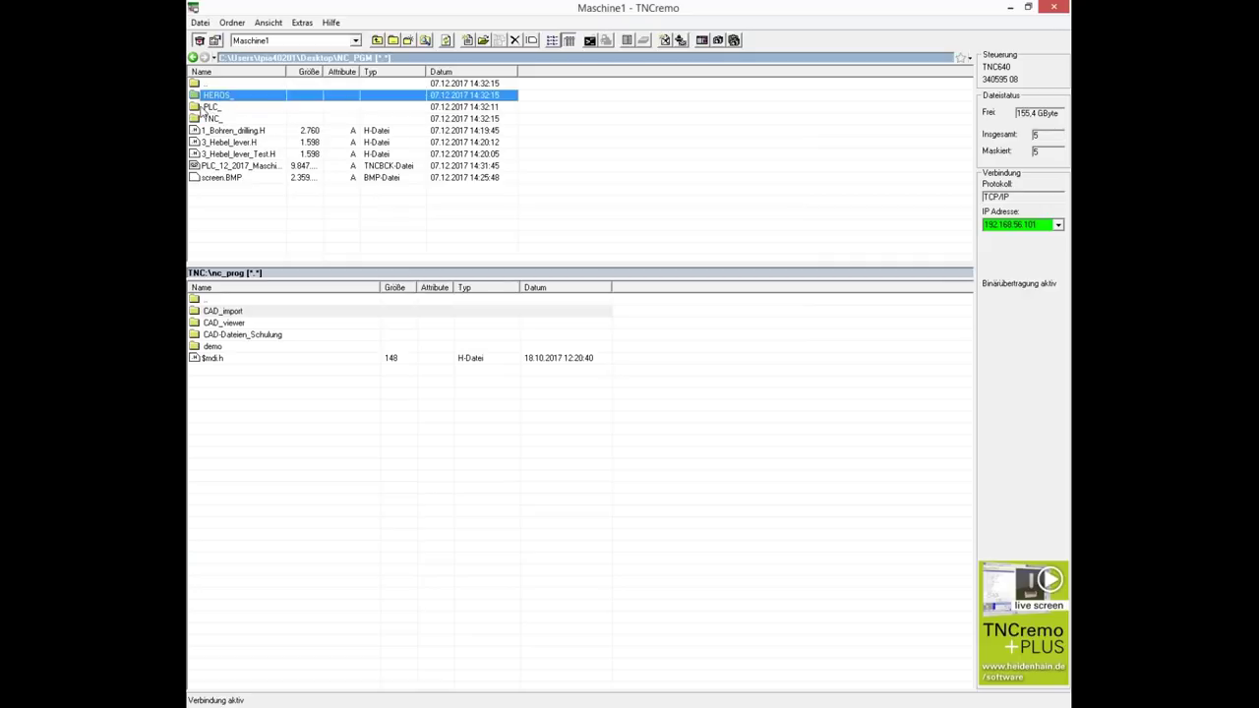
left_click(209, 108)
left_click(209, 119)
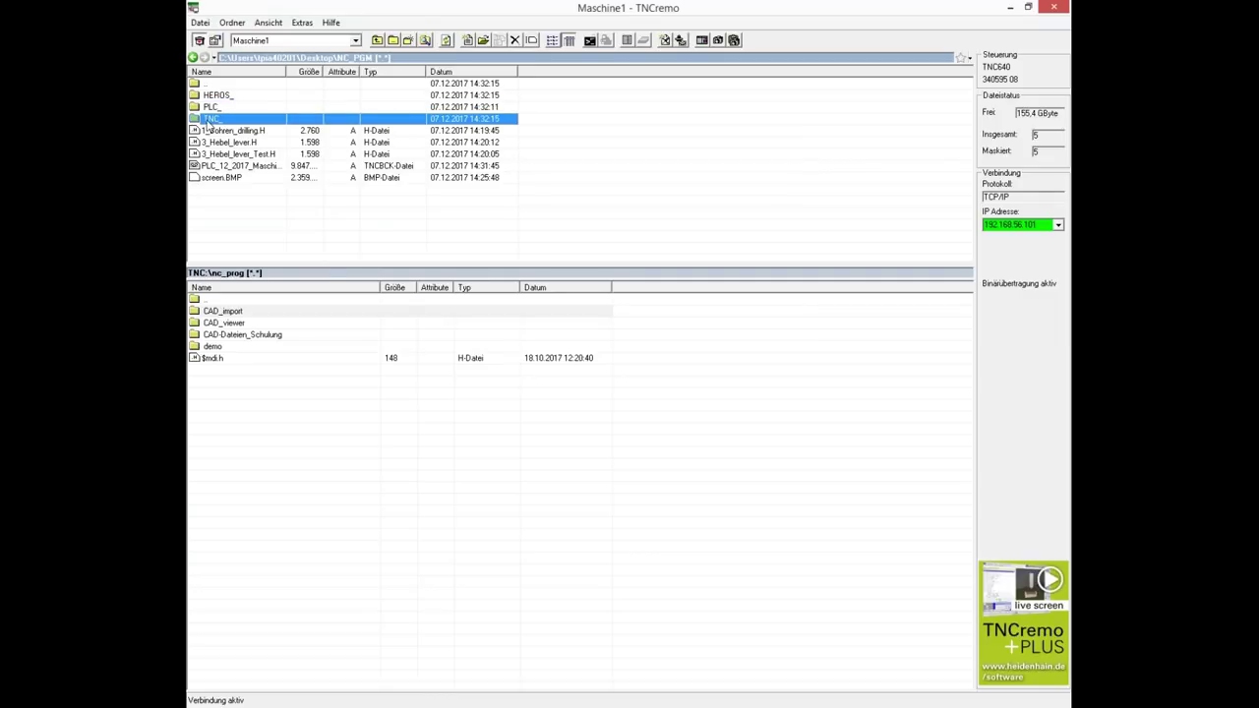
Show the control's TNC:\table folder in the lower pane
double_click(209, 300)
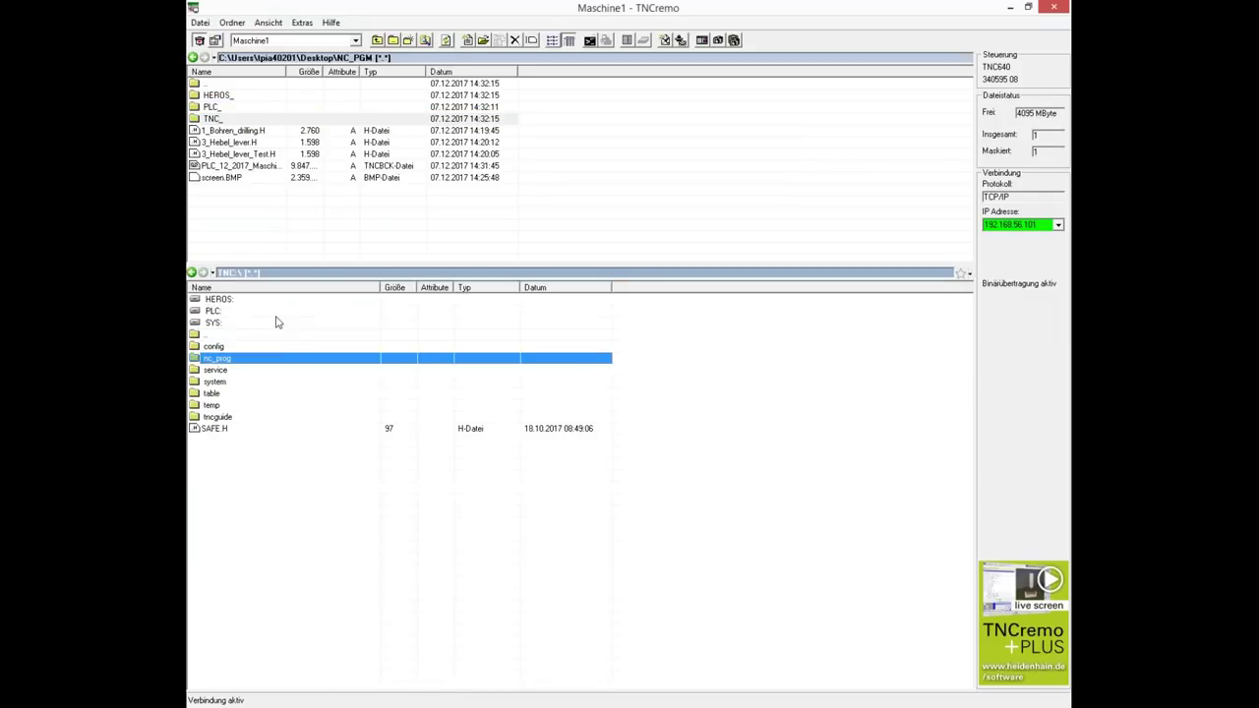
left_click(210, 395)
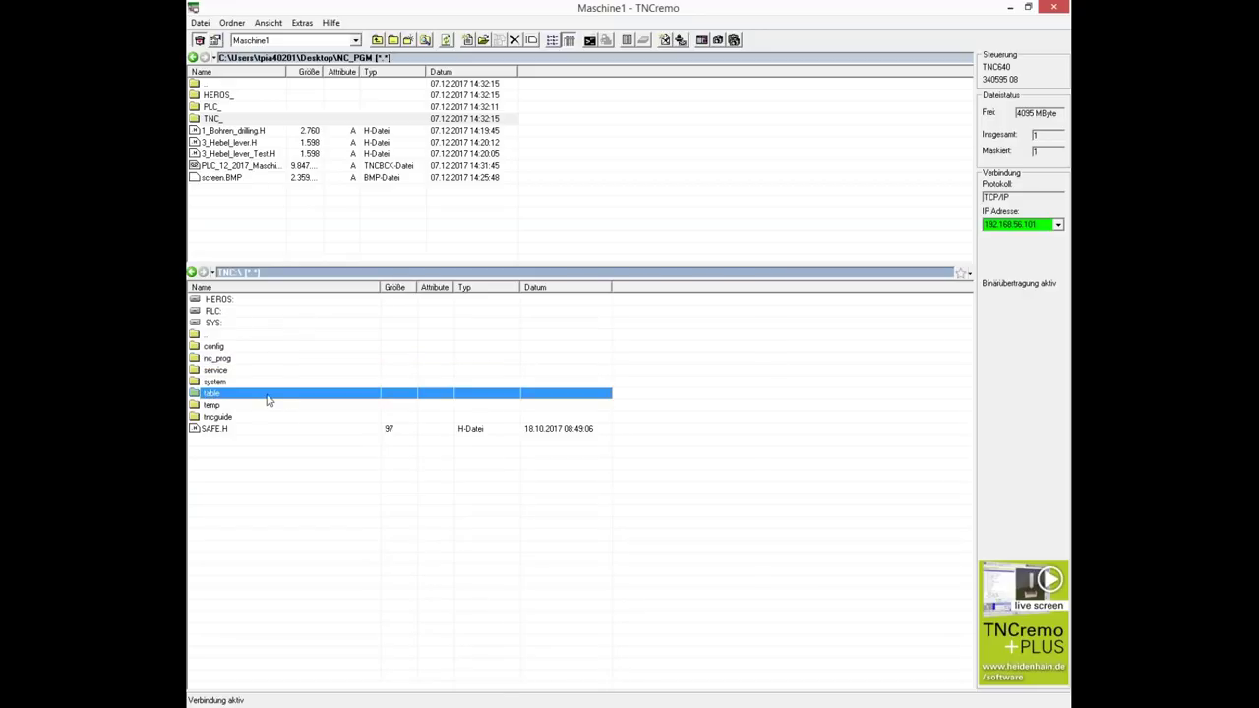
double_click(216, 398)
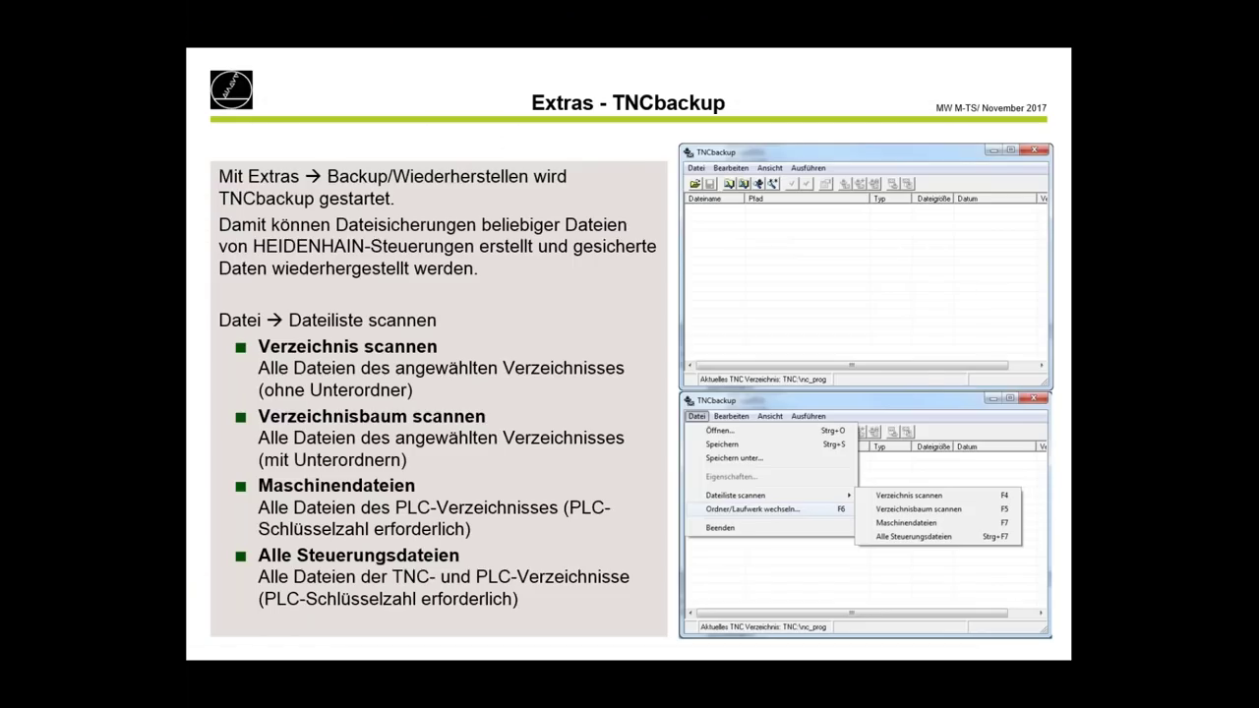
Present the slides on TNCbackup backups, restoring and service files, then return to TNCremo
left_click(450, 358)
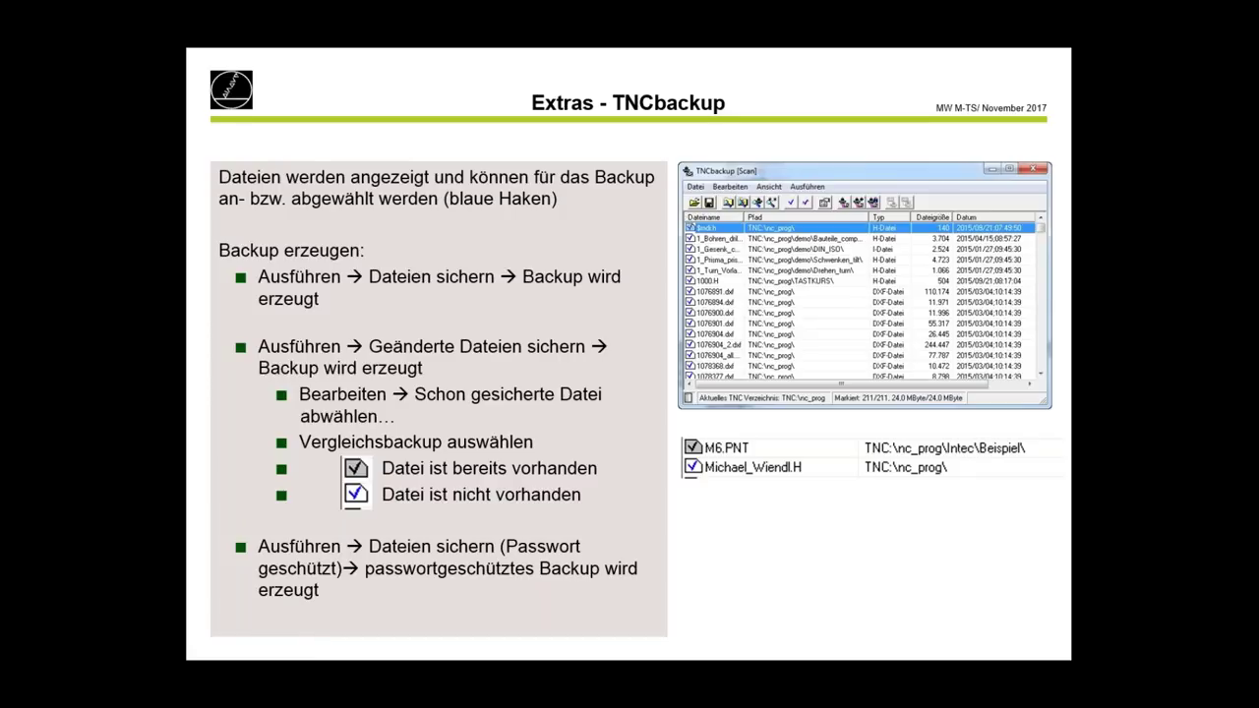
key("Right")
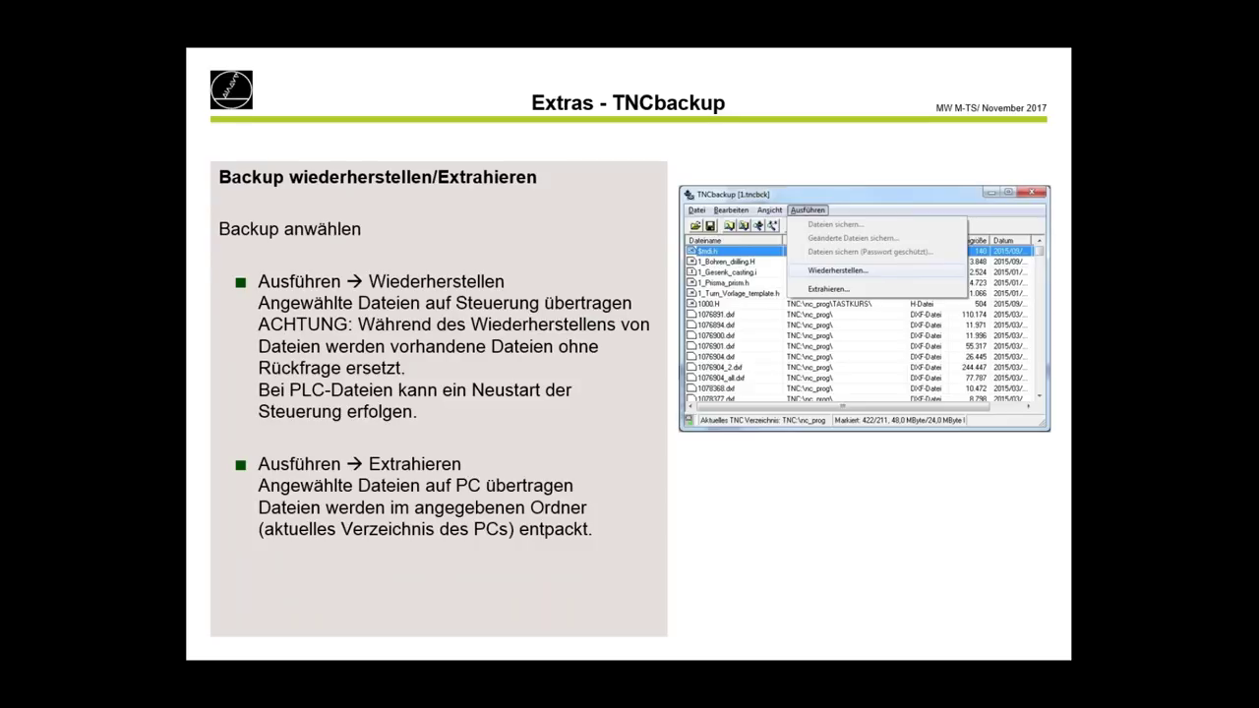
key("Right")
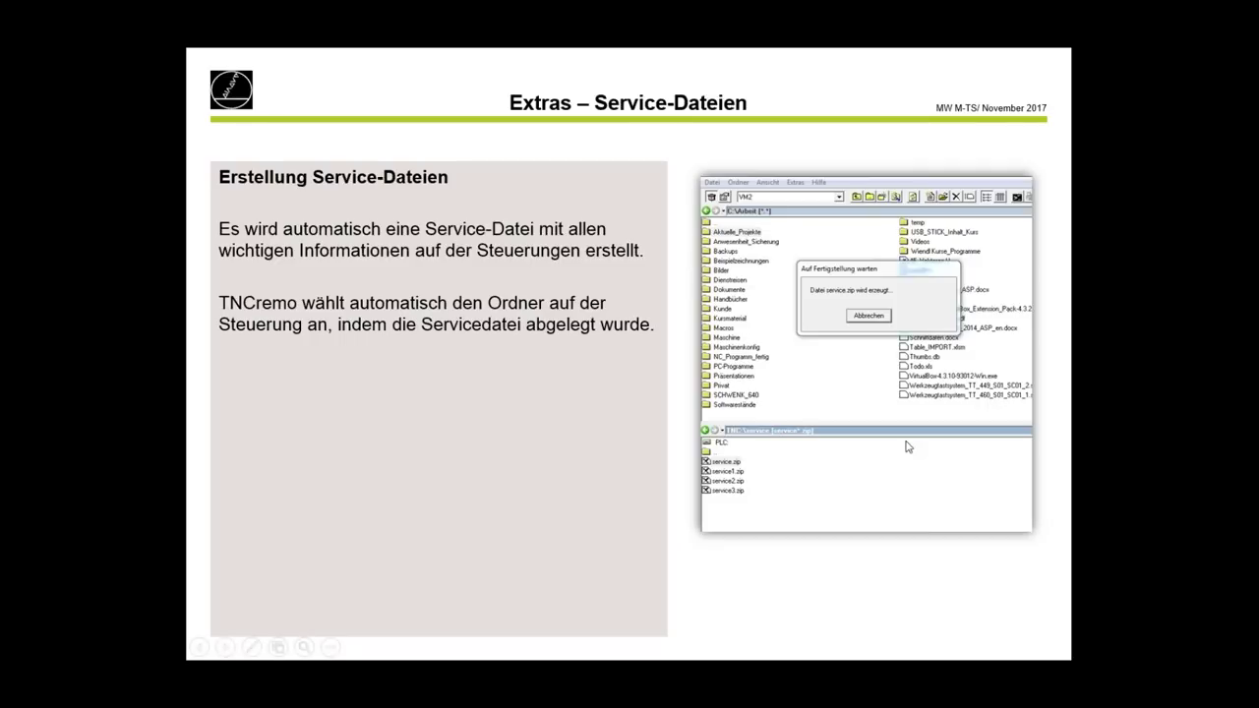
key("alt+Tab")
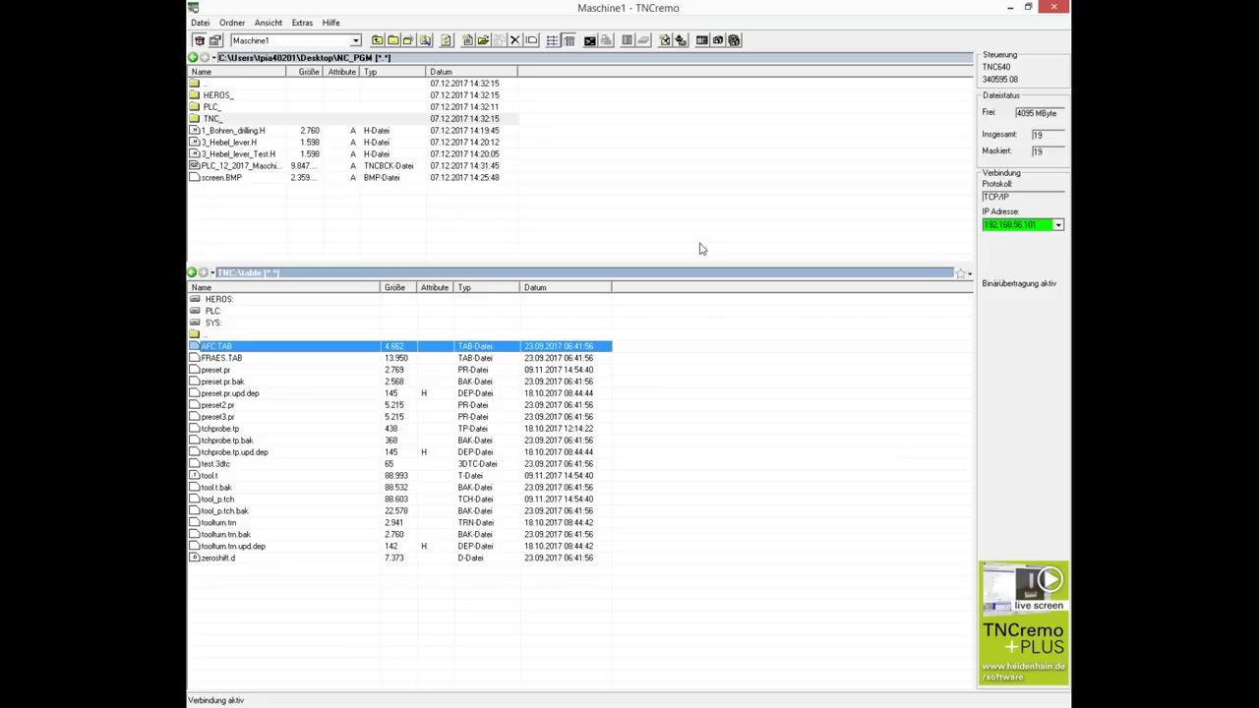
Create a service file on the control with Extras > Servicedatei erzeugen
key("alt+Tab")
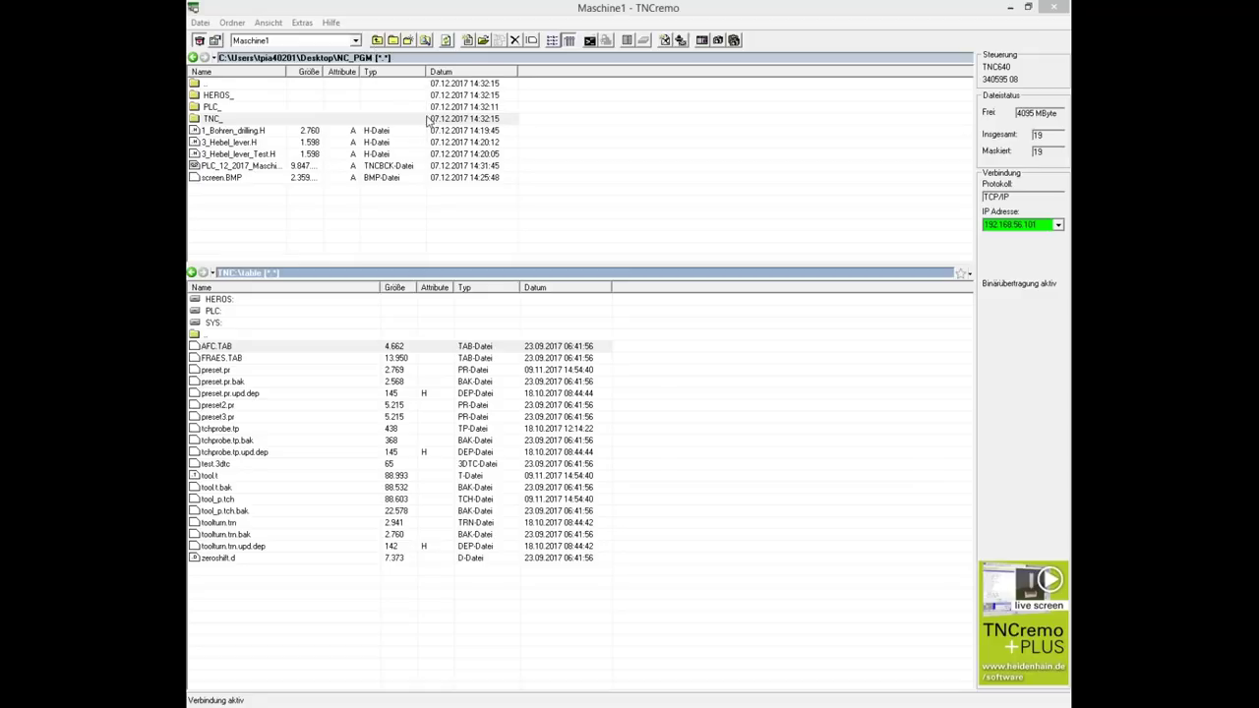
left_click(400, 119)
left_click(301, 23)
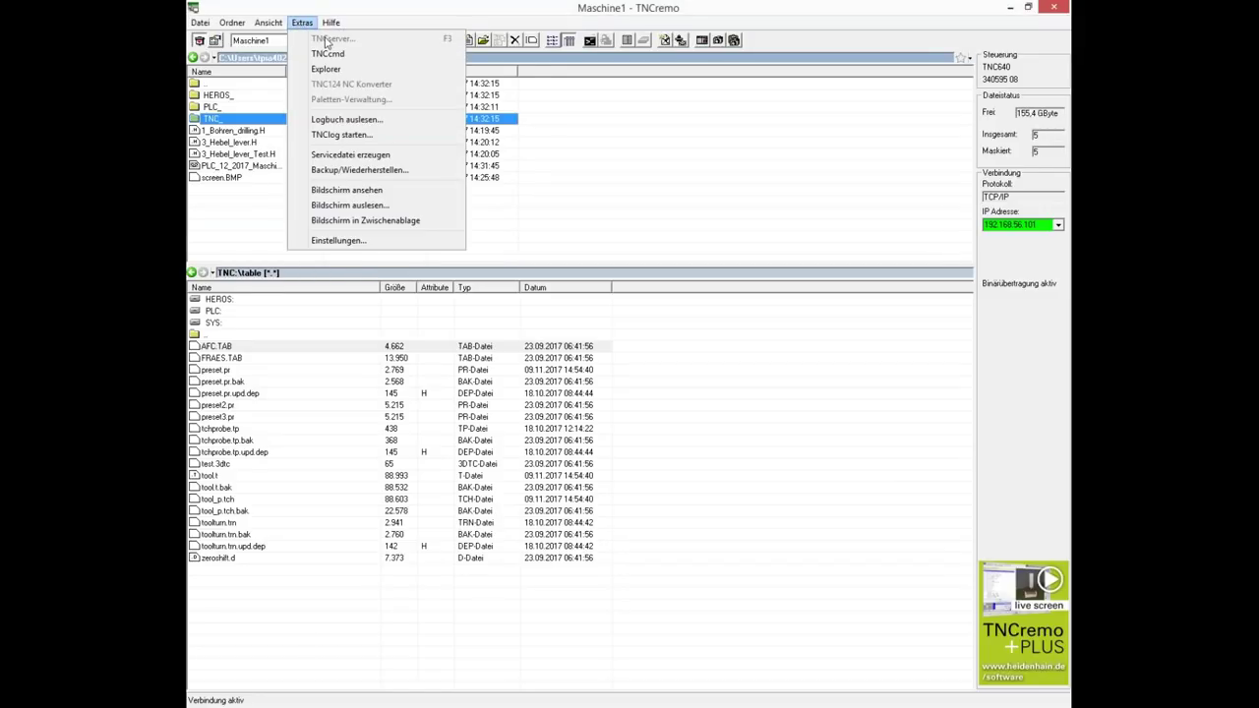
left_click(366, 156)
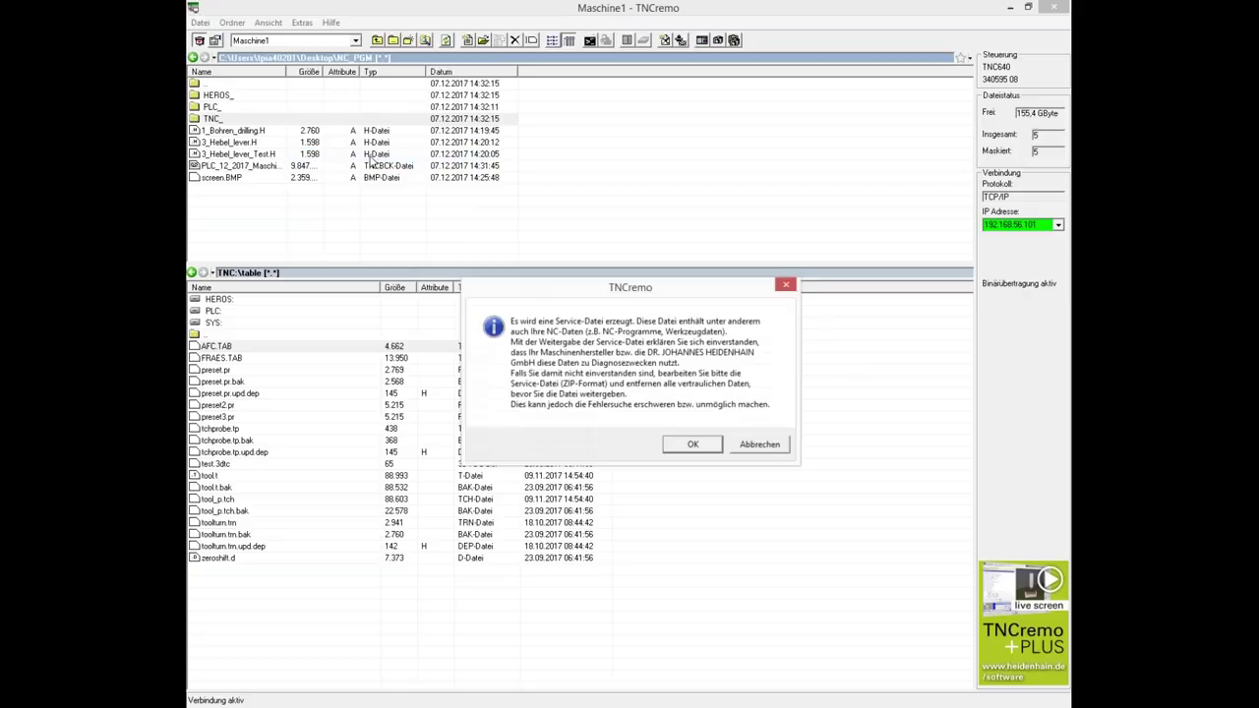
left_click(693, 445)
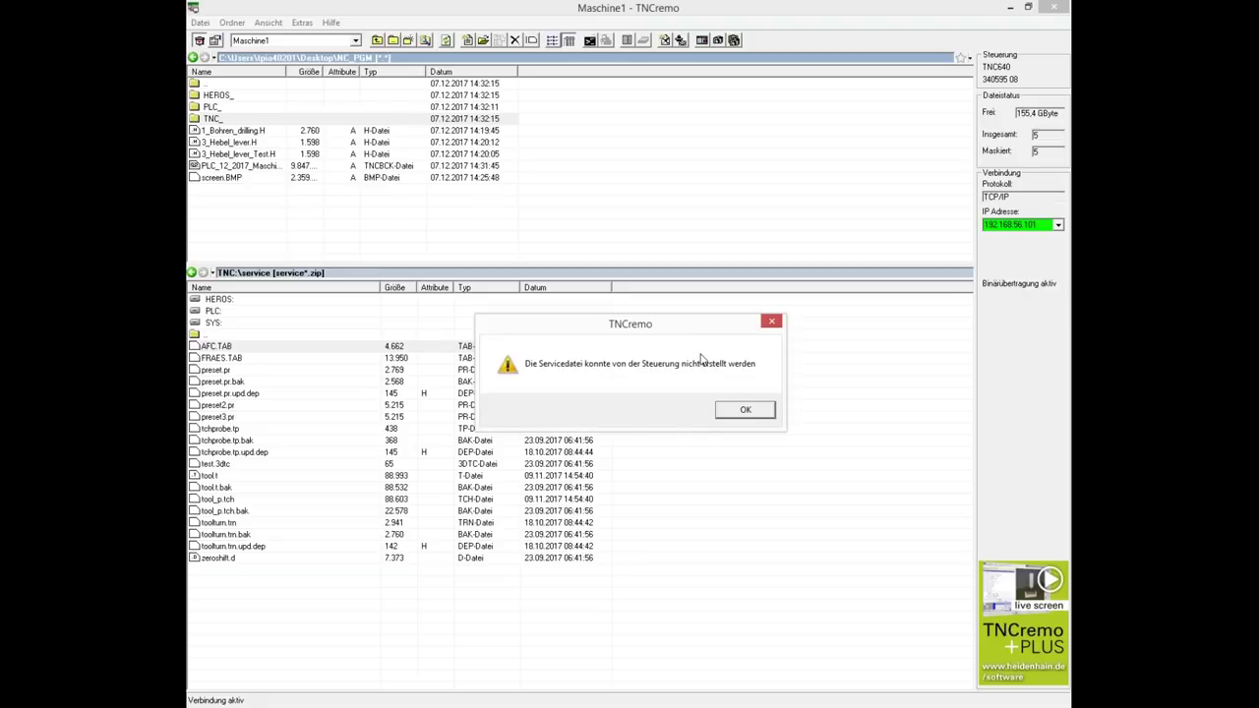
Check the new service.zip in TNC:\service, go up to TNC:\, and show the Bildschirm slide
left_click(745, 413)
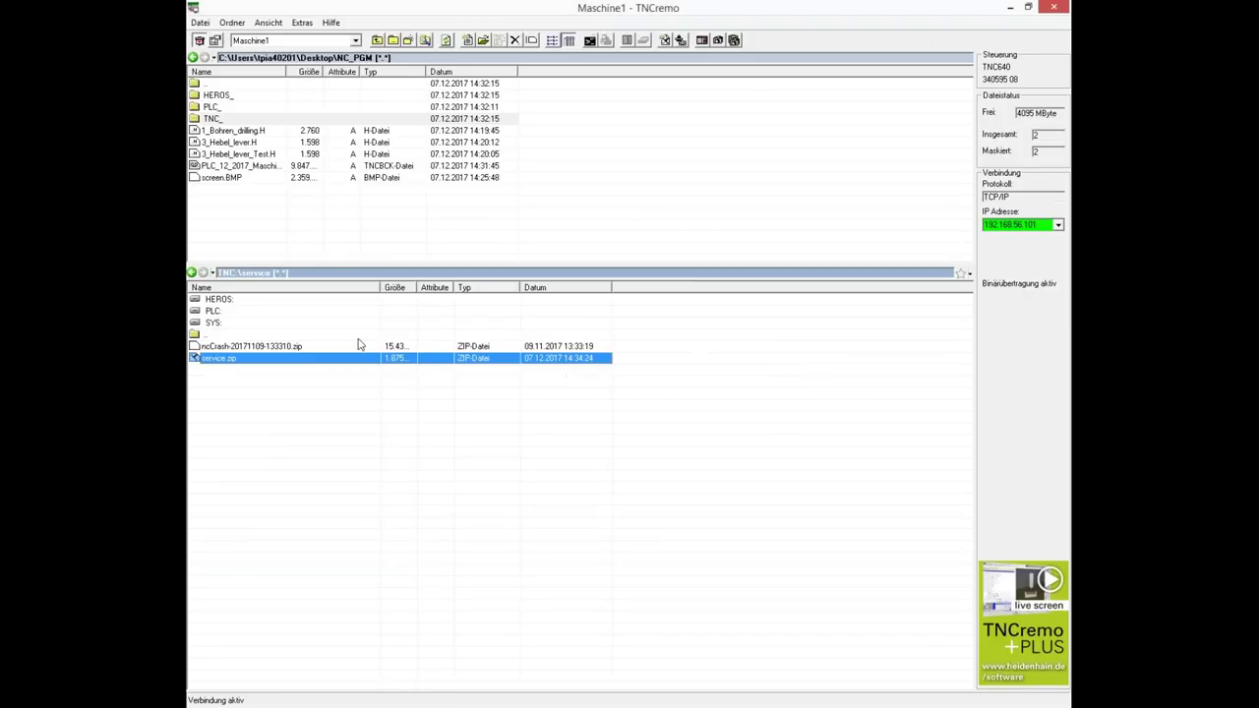
left_click(240, 348)
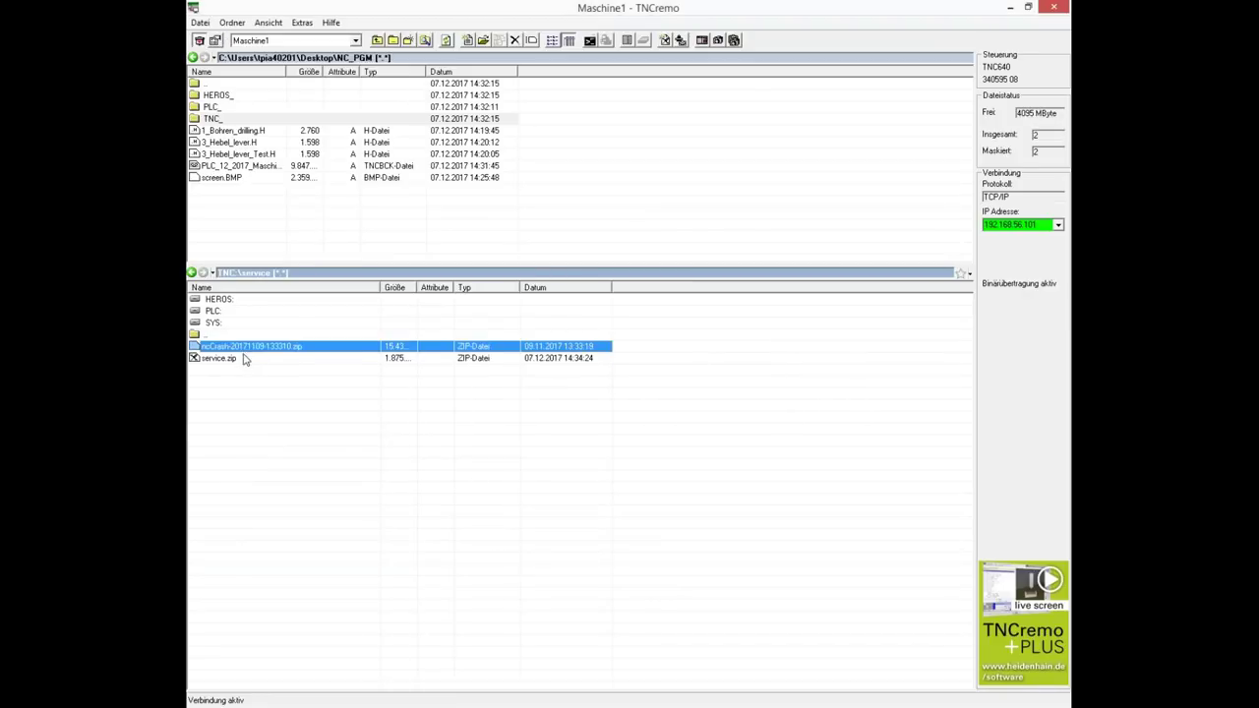
left_click(243, 358)
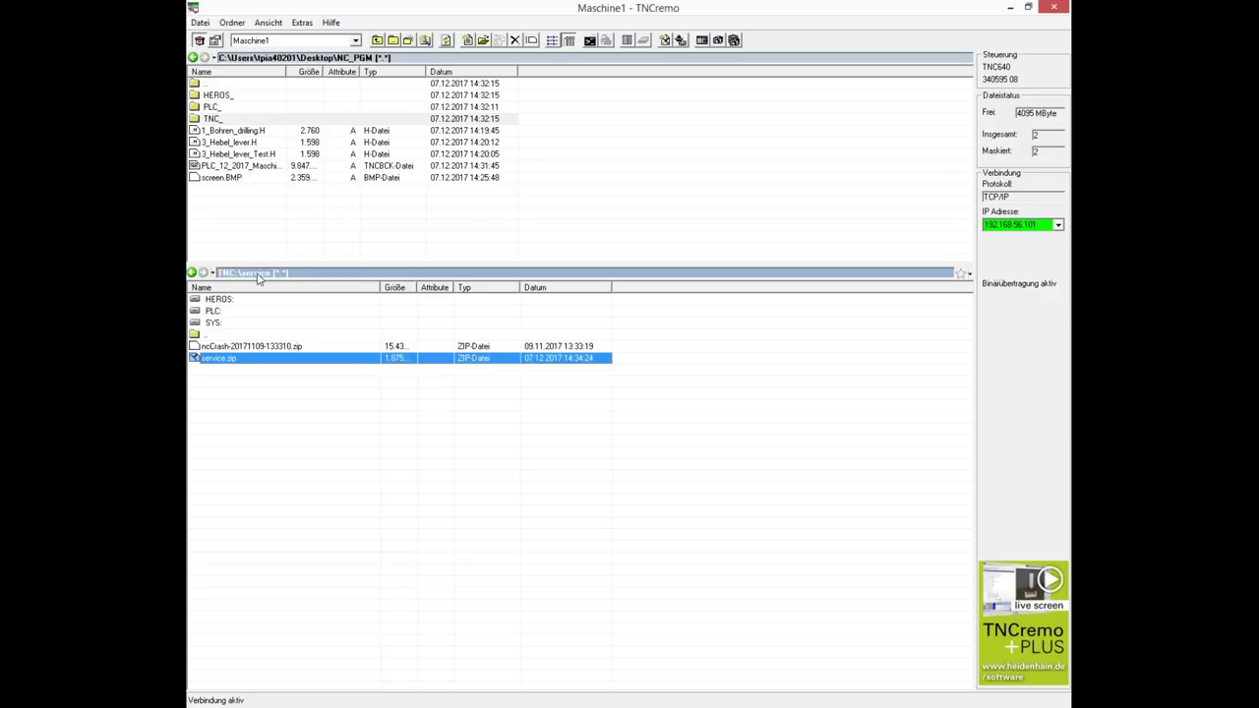
double_click(204, 333)
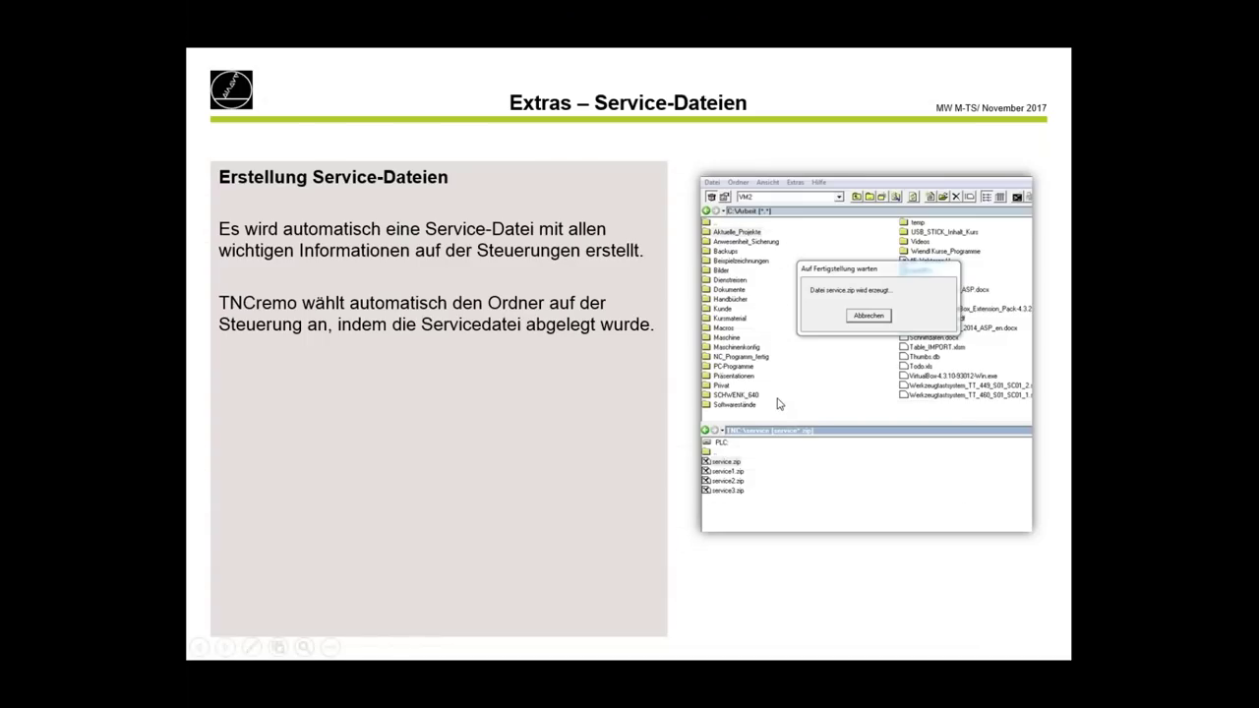
key("Page_Down")
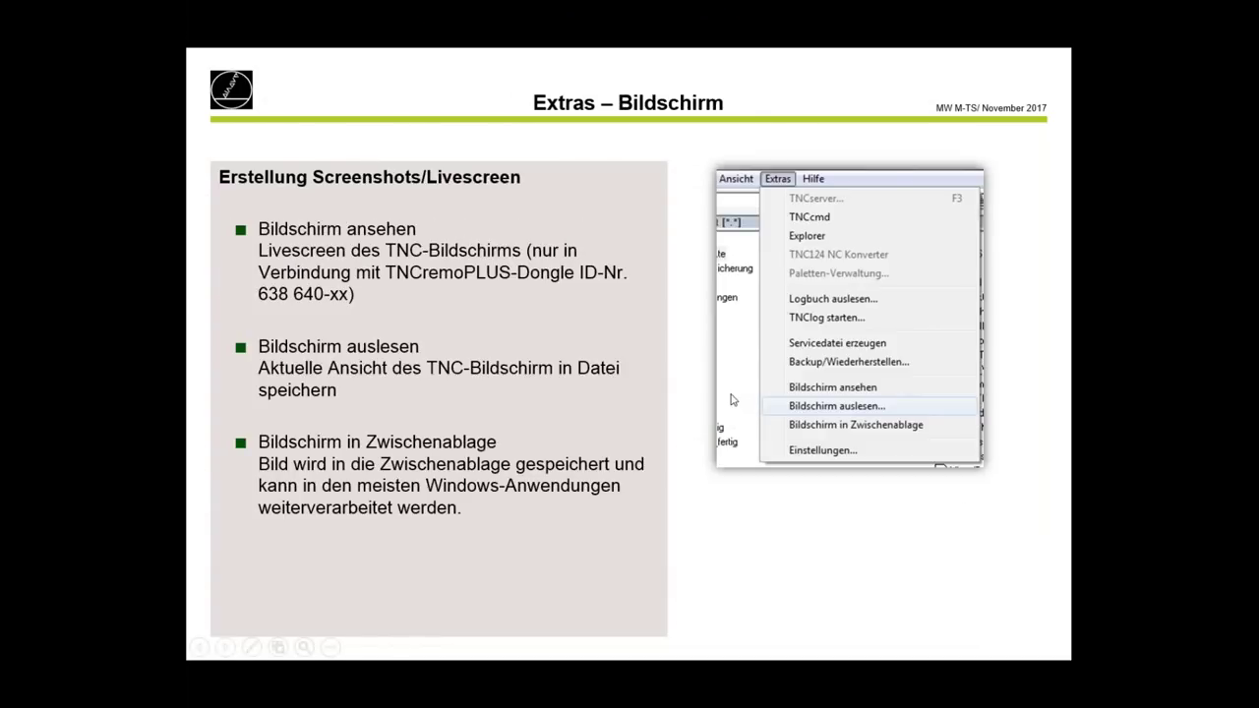
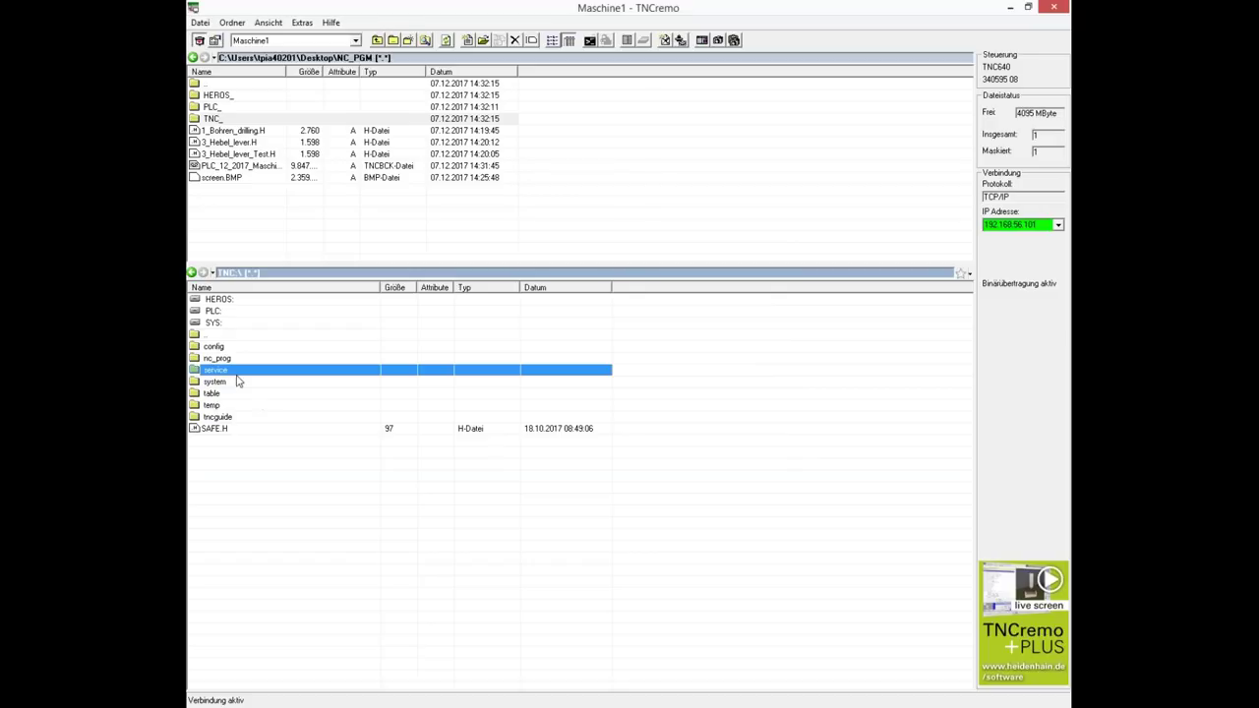
Browse the control to nc_prog > demo > Bauteile_components
double_click(232, 361)
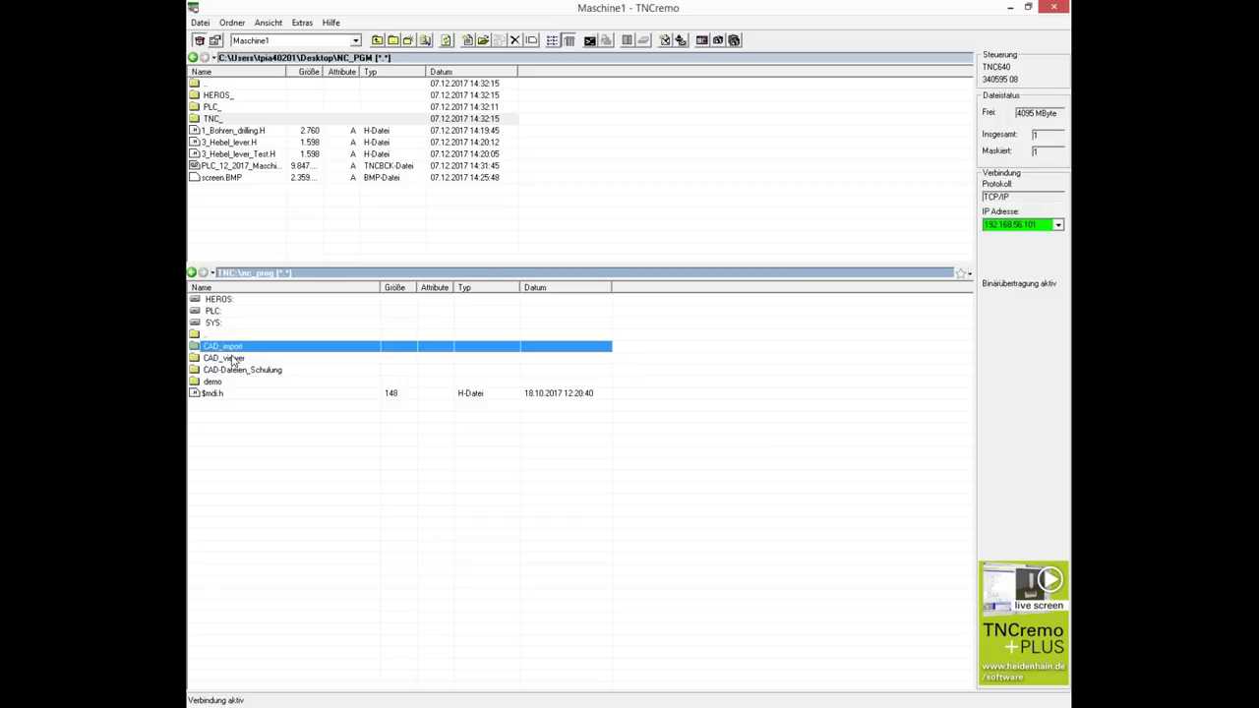
double_click(214, 382)
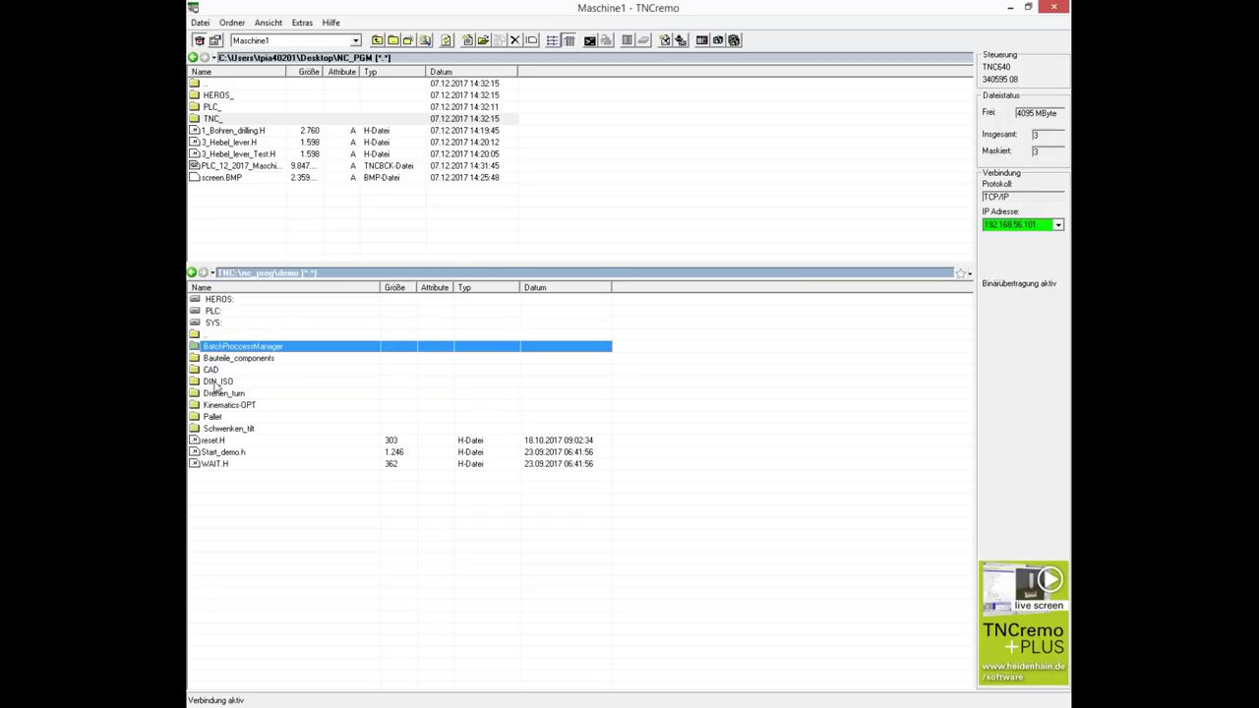
double_click(220, 360)
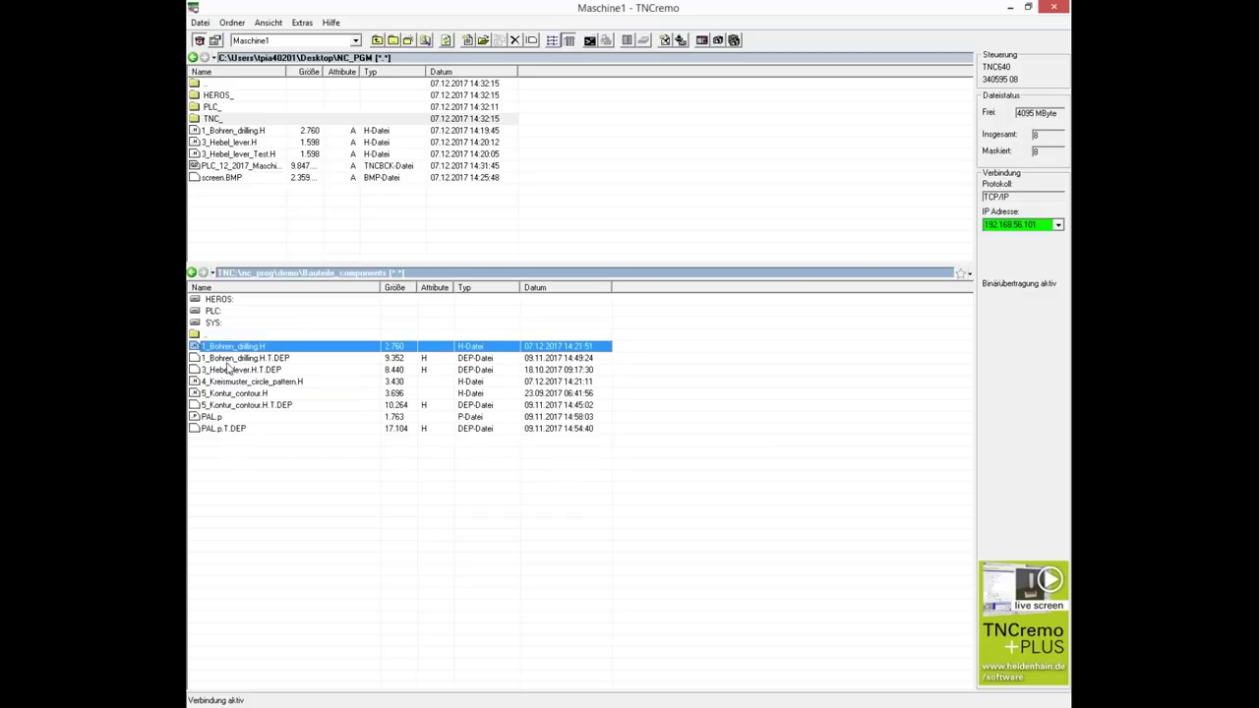
Copy 4_Kreismuster_circle_pattern.H to the PC as 4_Kreismuster_circle_pattern_2.H and open it
right_click(270, 383)
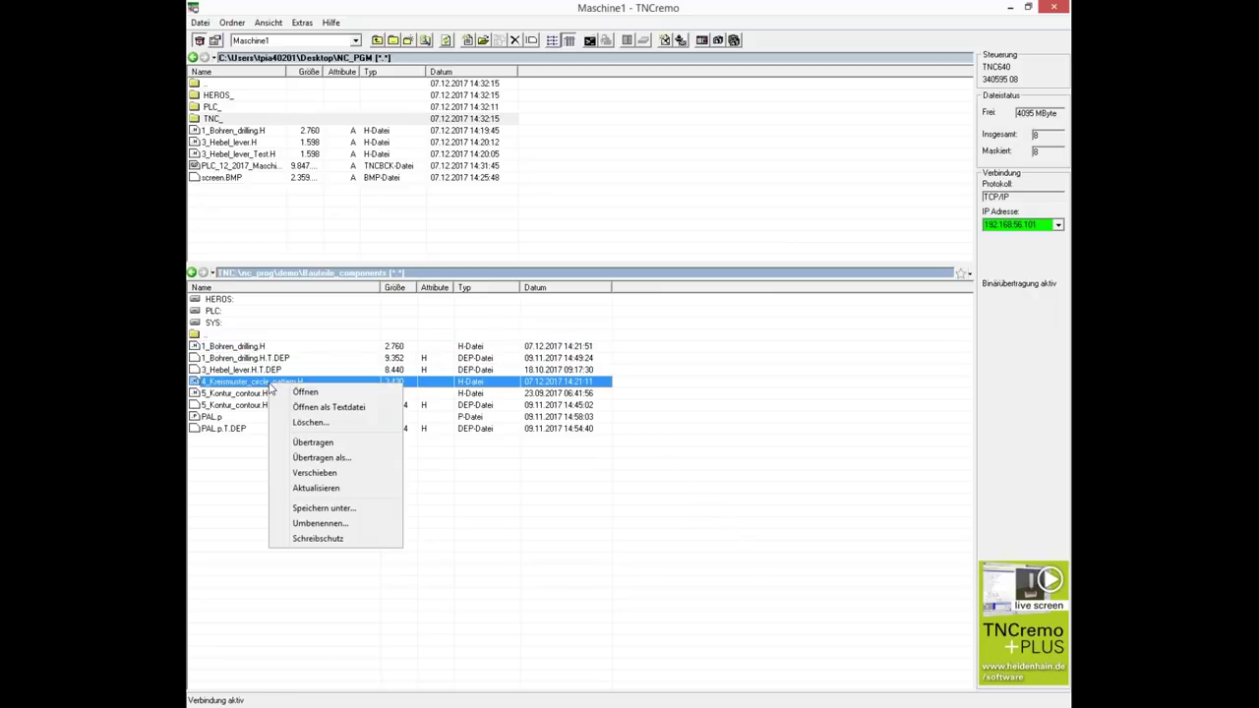
left_click(322, 458)
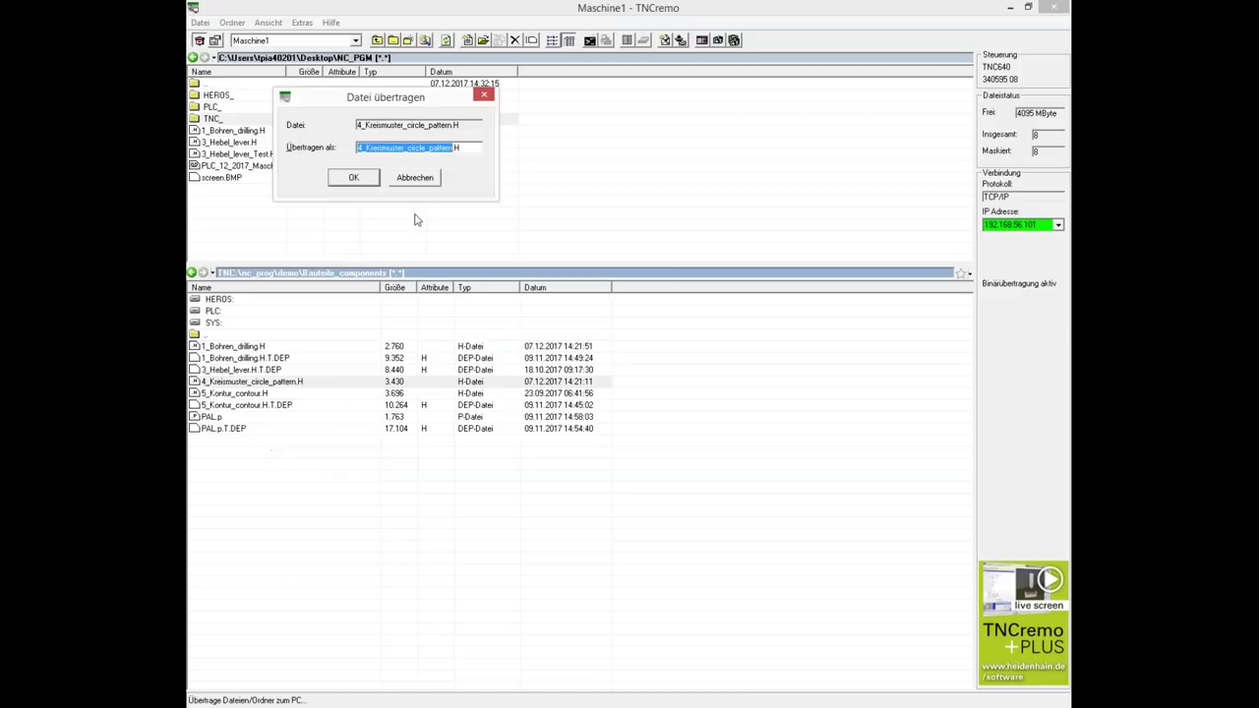
key("Right")
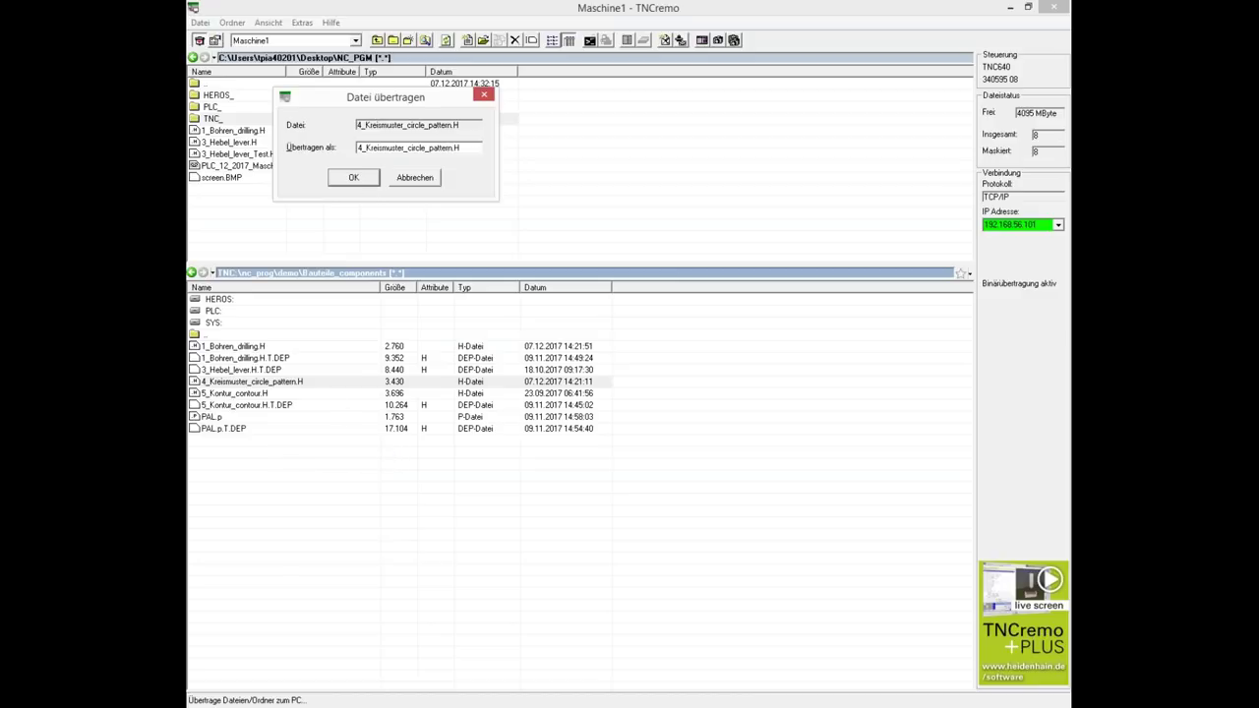
type("_2")
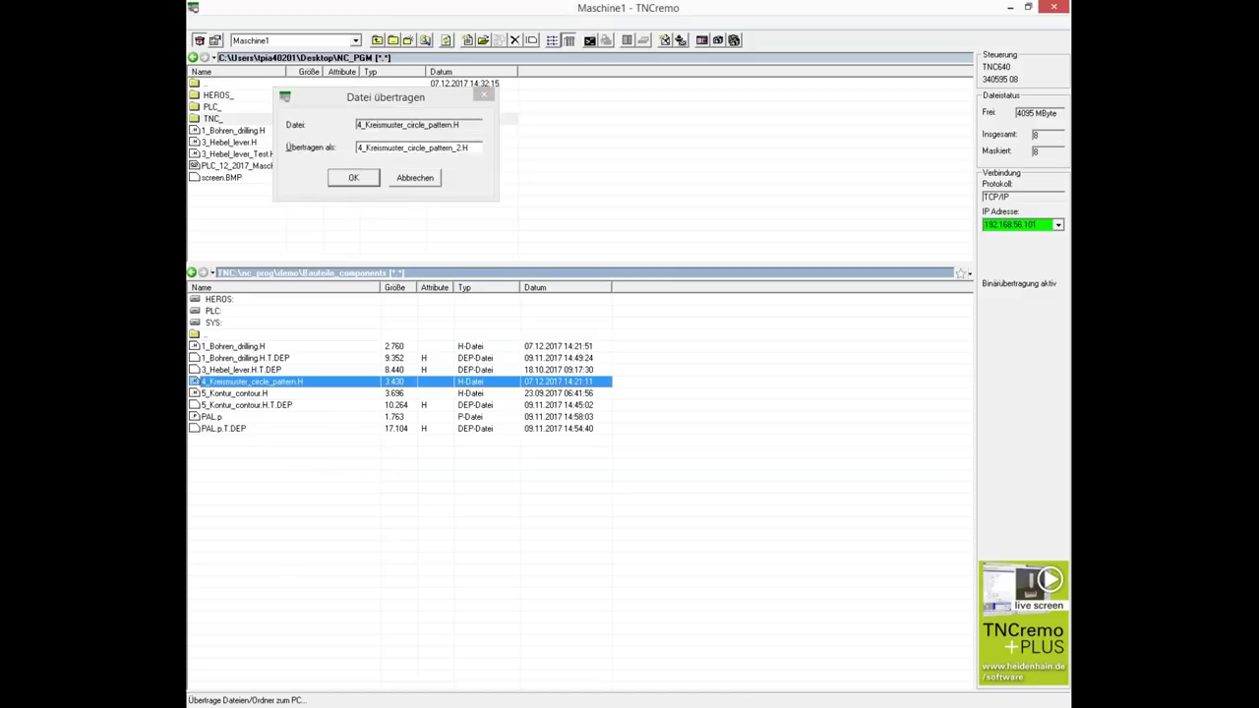
key("Return")
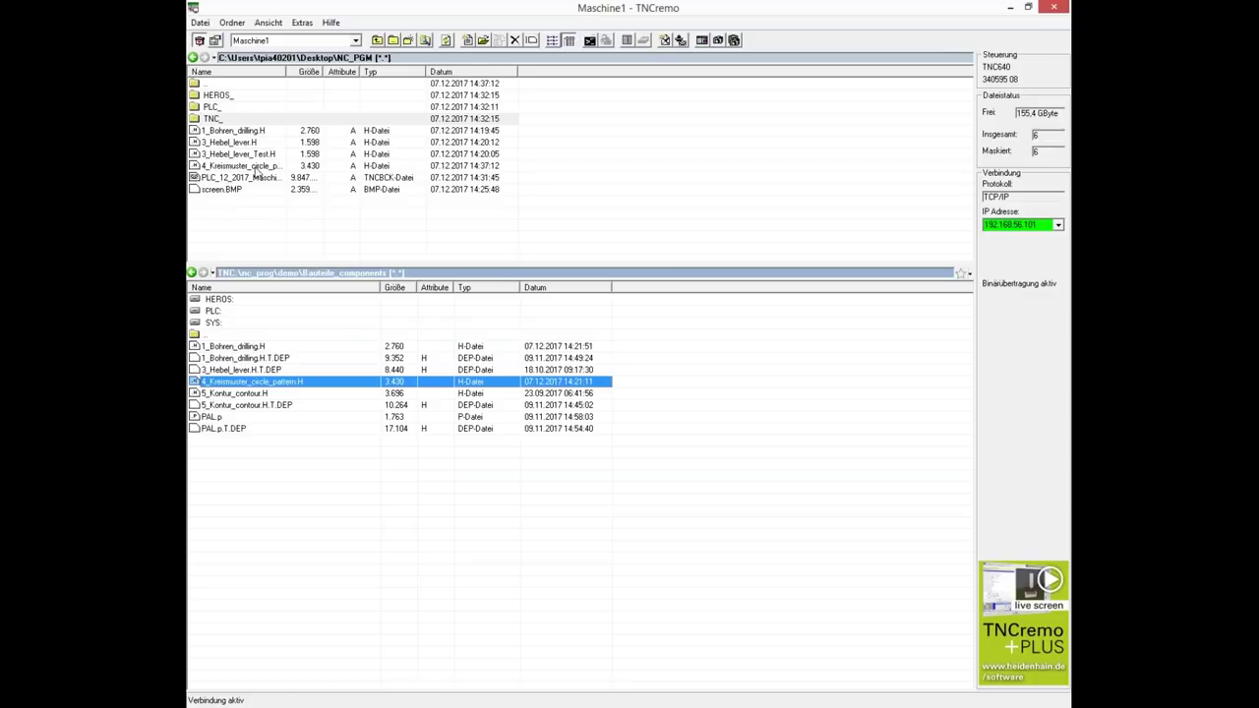
double_click(259, 167)
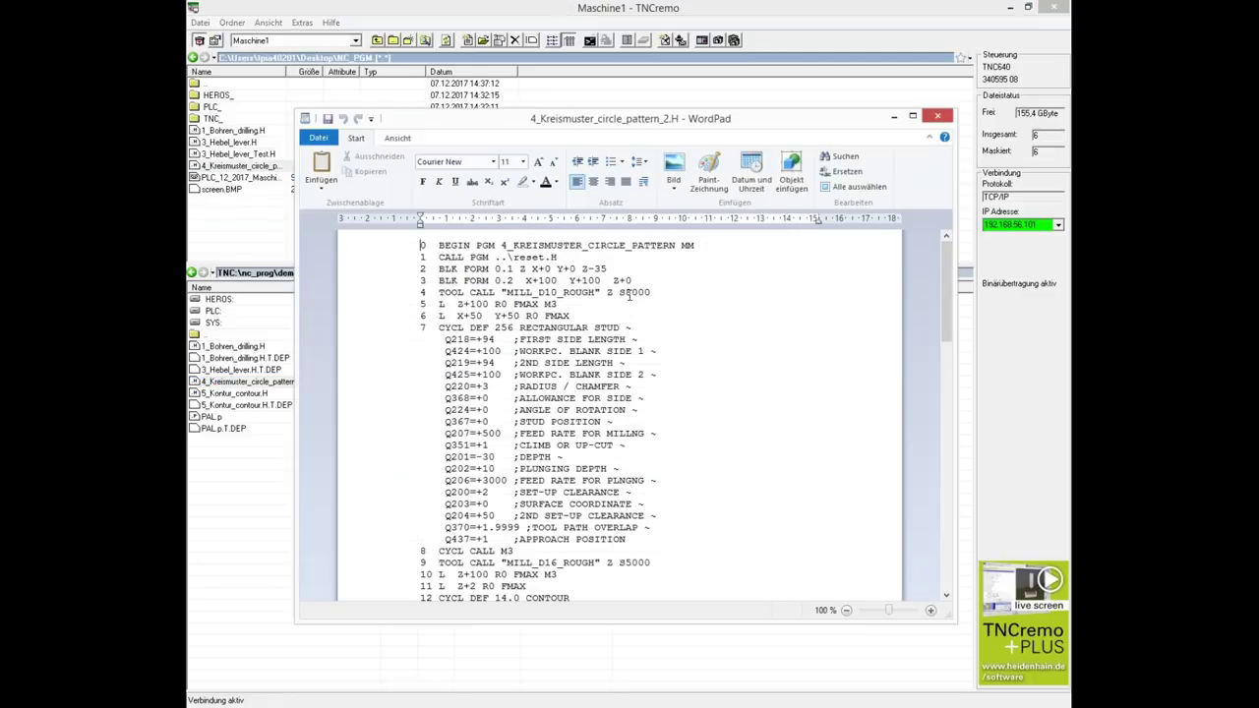
Lower the MILL_D10_ROUGH spindle speed on line 4 by retyping its digits as 20
left_click(632, 293)
key("Delete")
key("Delete")
key("BackSpace")
type("20")
Change line 9's MILL_D16_ROUGH spindle speed from S5000 to S1200 and close the file
scroll(692, 418, "down", 2)
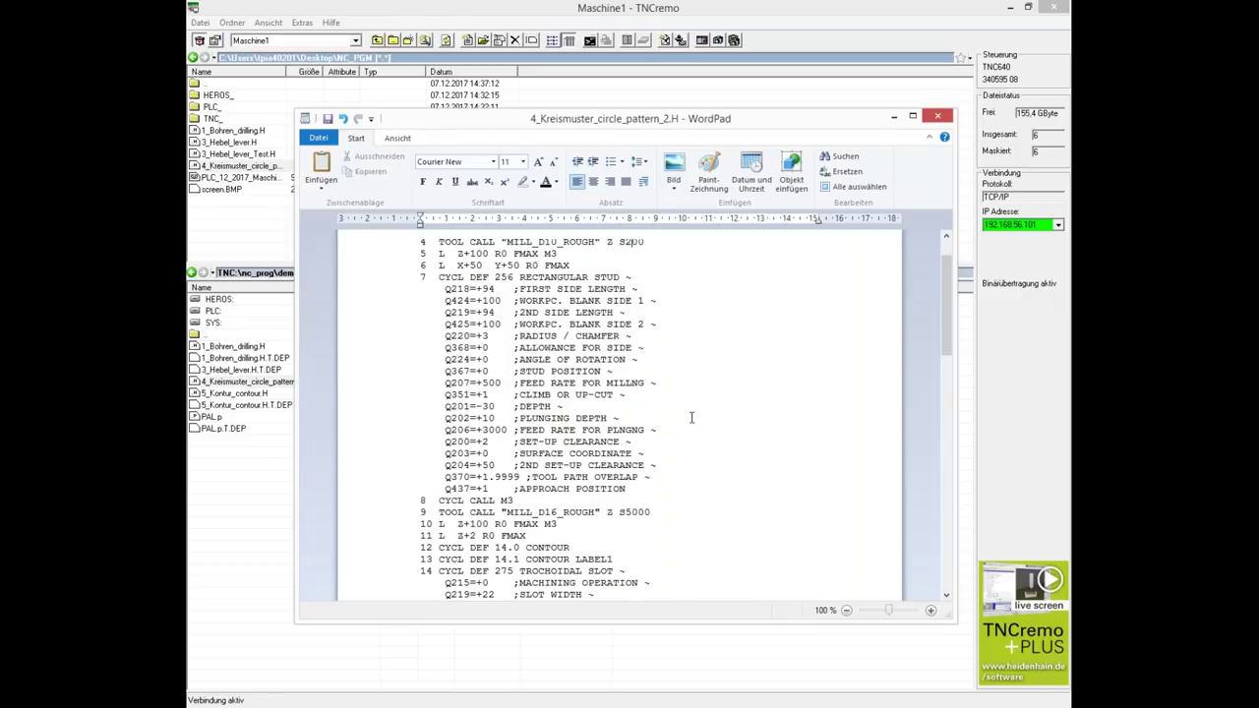
scroll(691, 418, "down", 3)
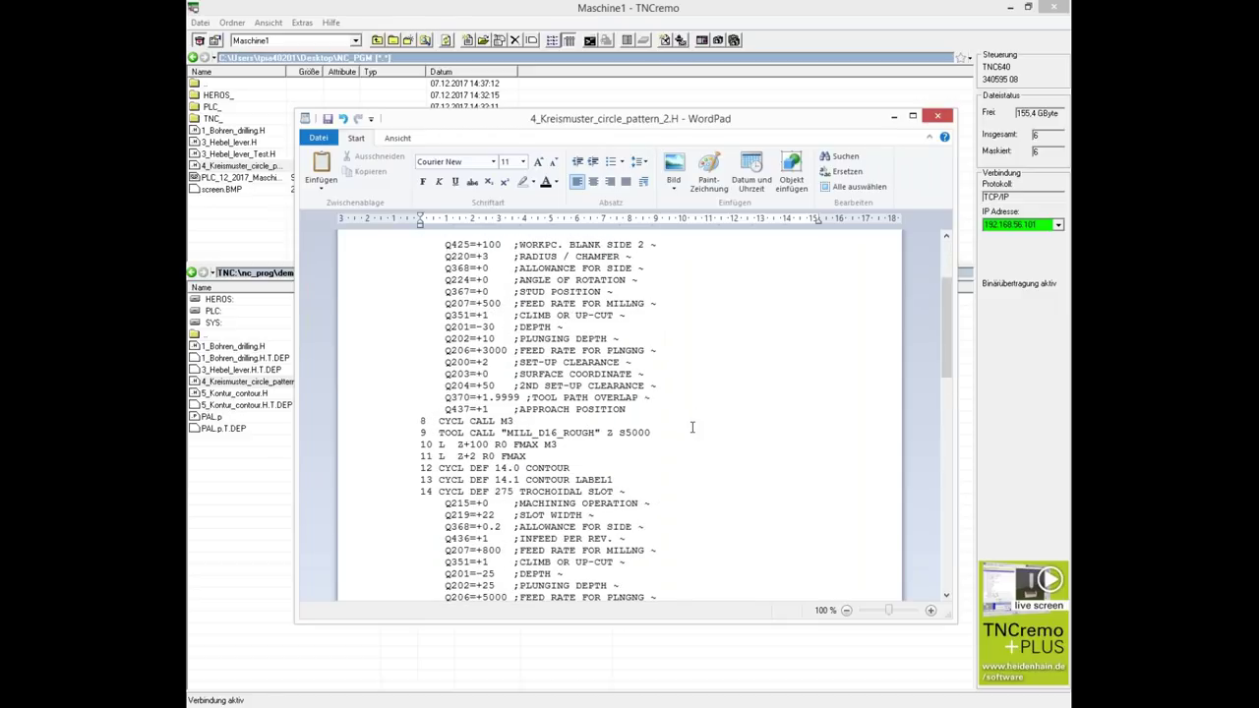
left_click(631, 433)
key("BackSpace")
key("BackSpace")
type("12")
scroll(632, 433, "down", 5)
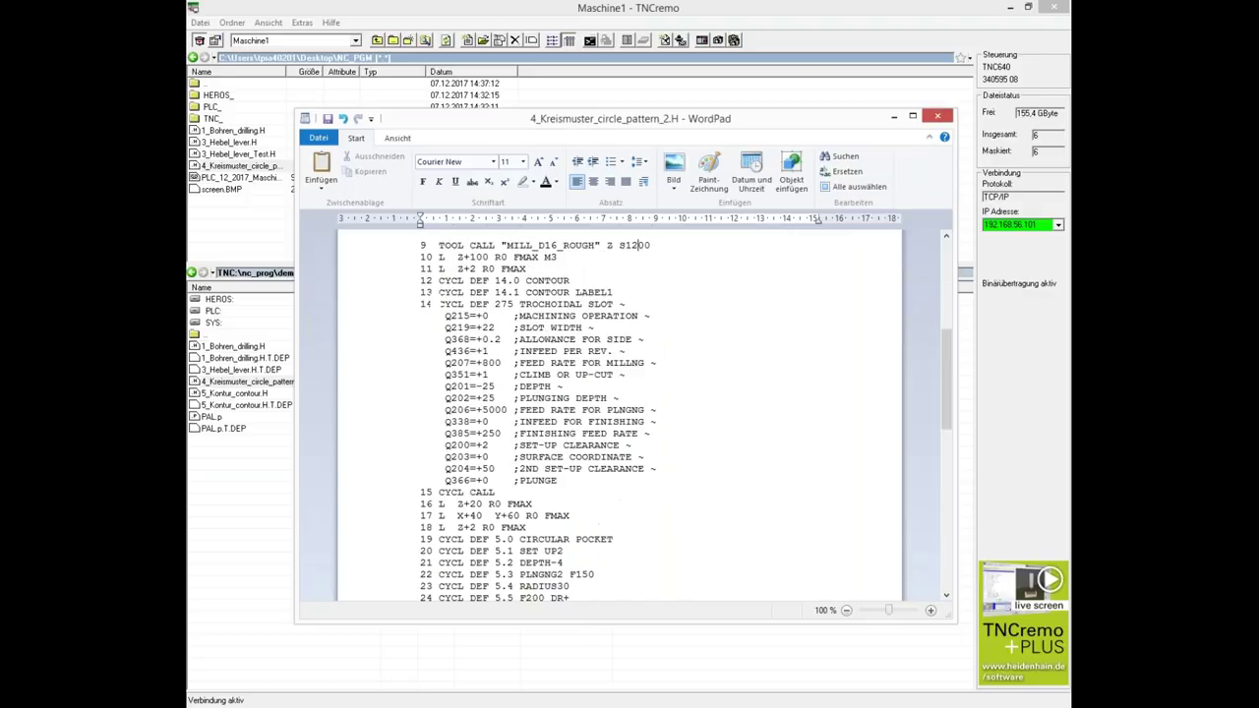
left_click(943, 118)
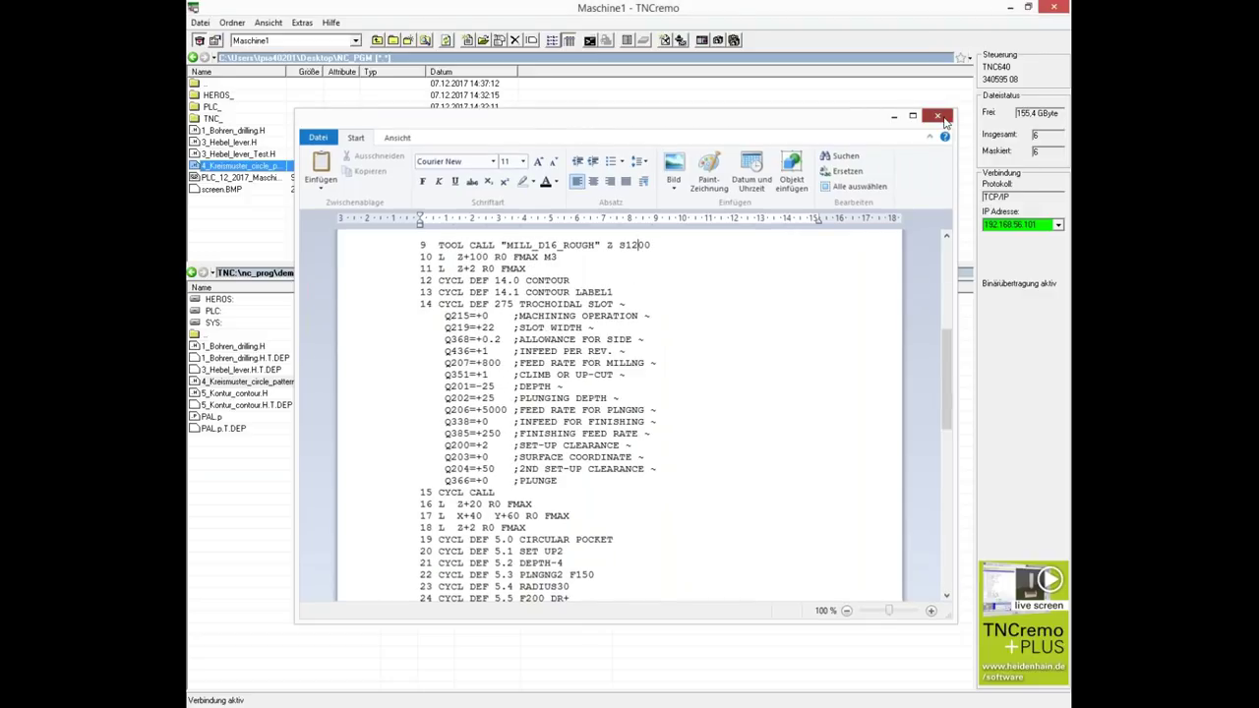
Transfer the edited _2 copy to the control and select both circle pattern programs
right_click(277, 169)
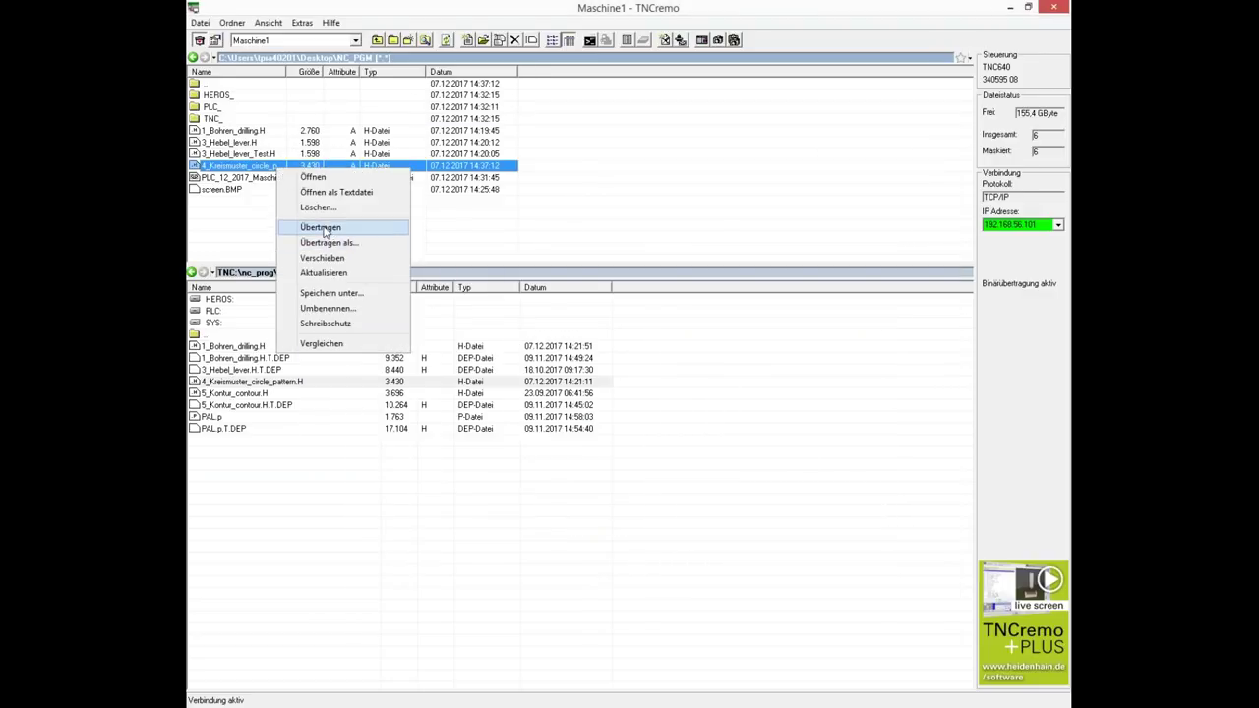
left_click(322, 228)
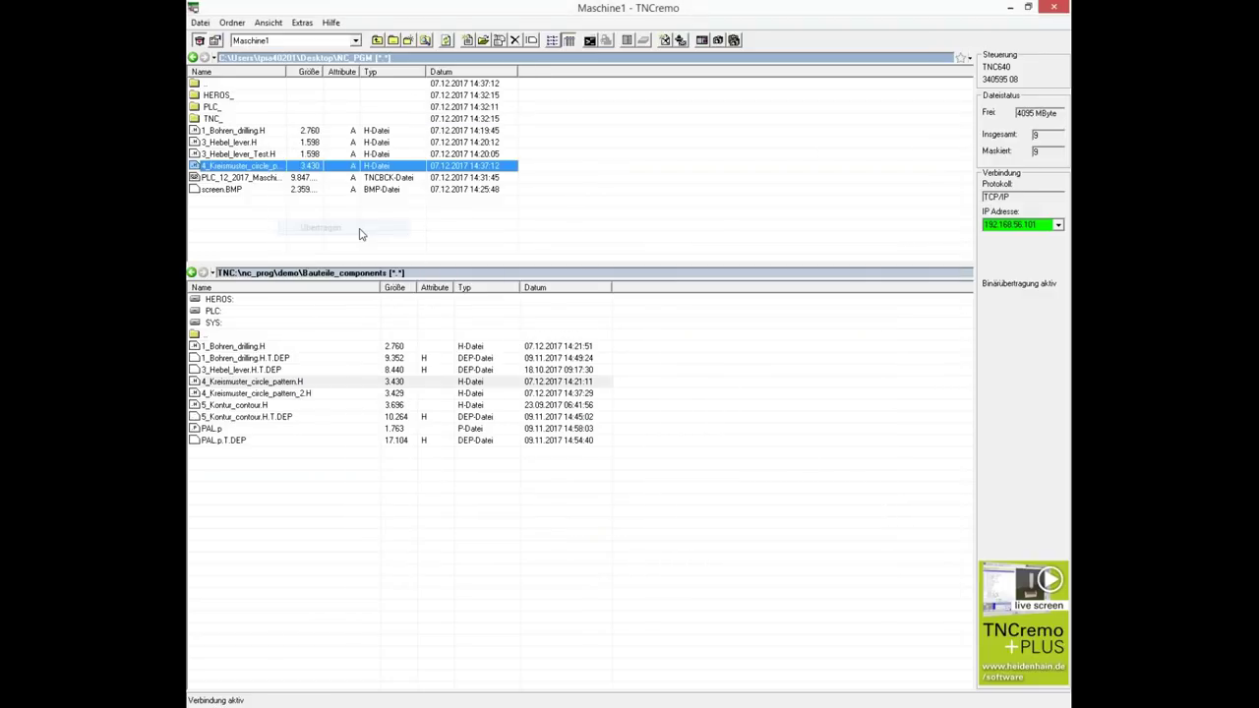
left_click(251, 393)
left_click(252, 384)
left_click(251, 395, "shift")
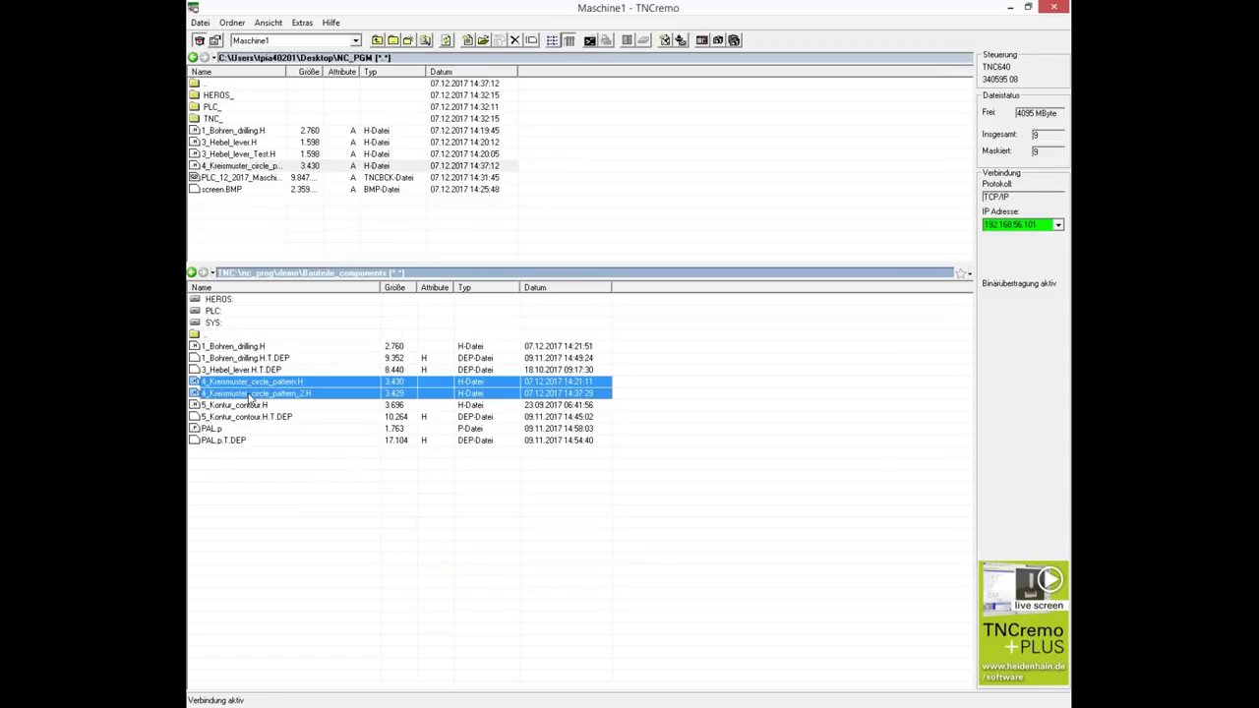
right_click(248, 396)
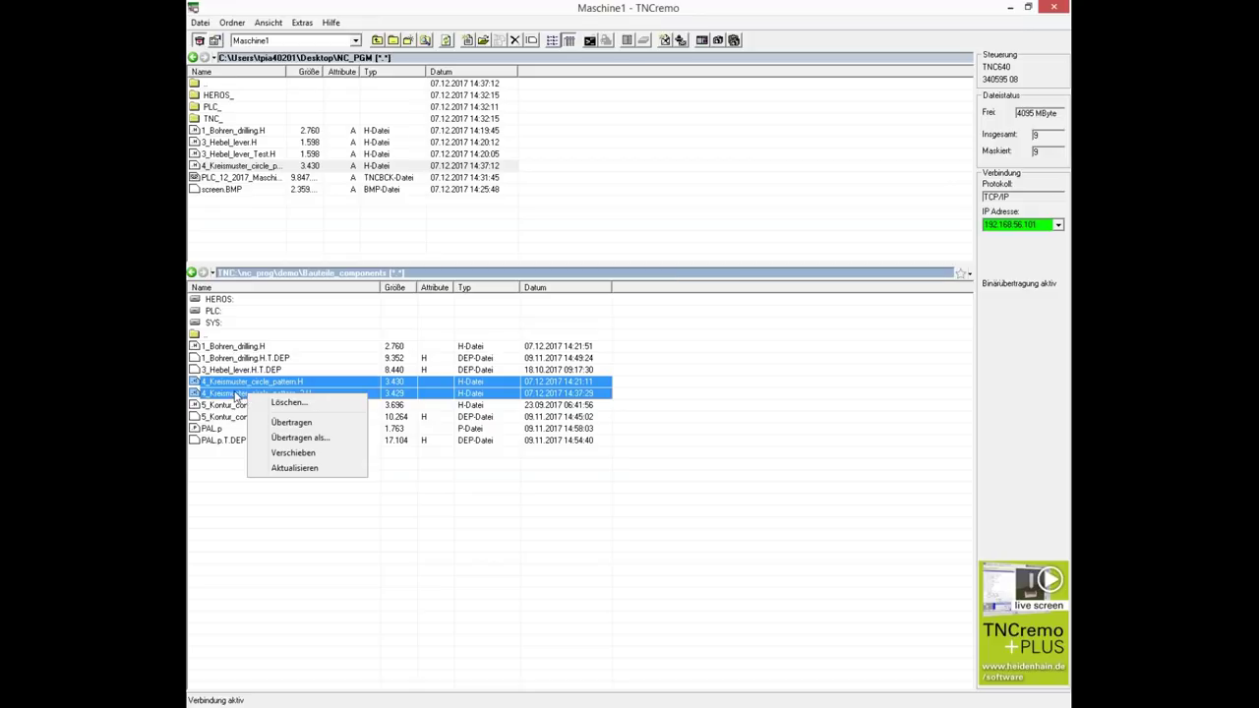
left_click(344, 348)
Reselect both Kreismuster programs, check their actions, then disconnect from the control
left_click(280, 381)
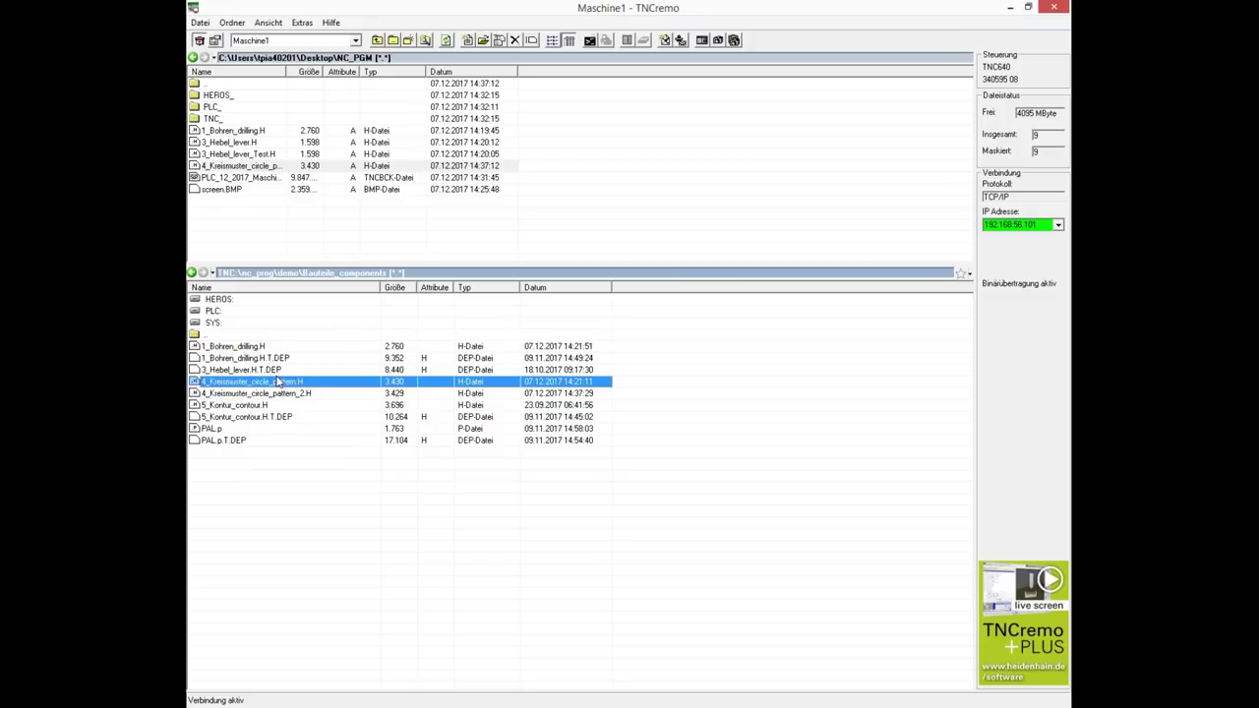
left_click(282, 394, "shift")
right_click(284, 395)
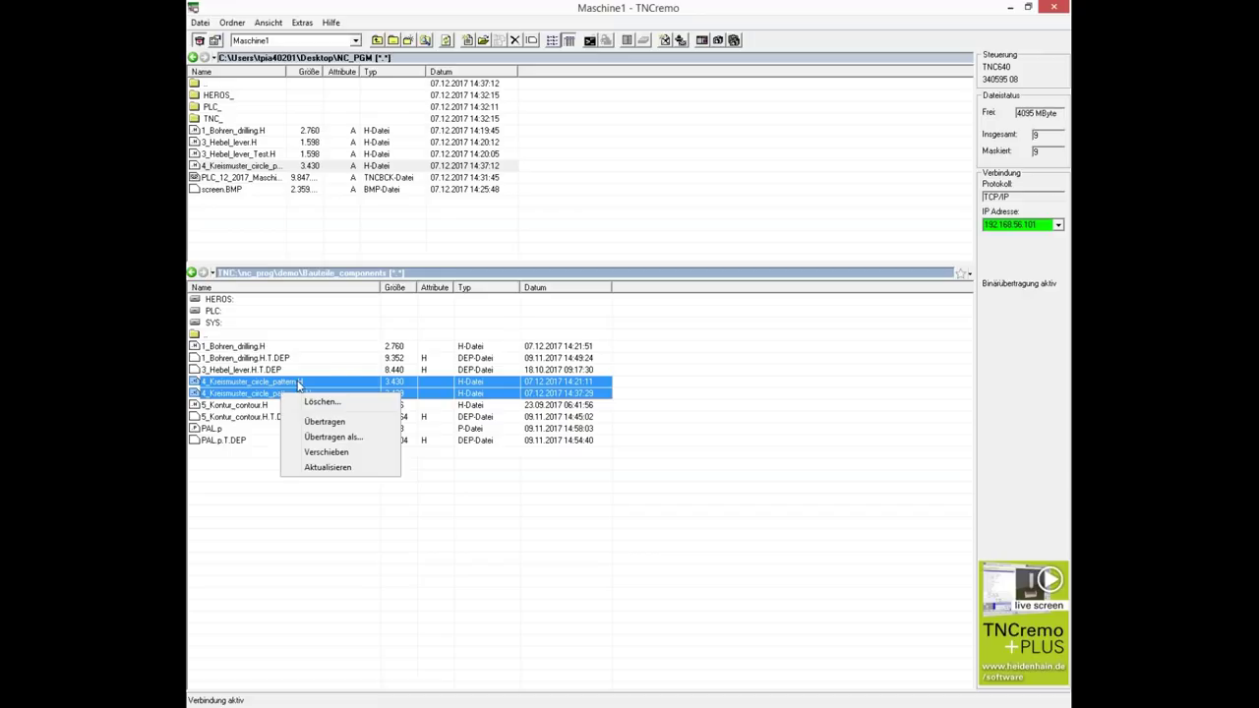
left_click(327, 360)
left_click(1055, 8)
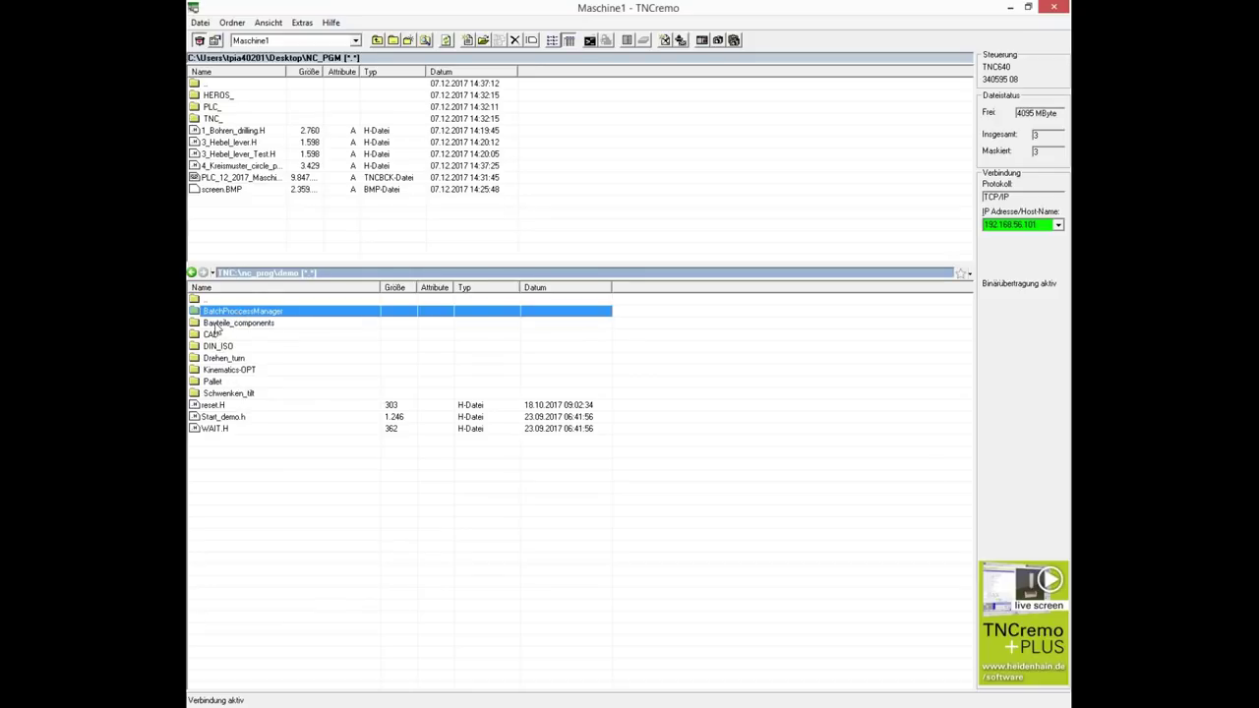
Copy the original 4_Kreismuster_circle_pattern.H from Bauteile_components to the PC
double_click(218, 327)
left_click(238, 349)
left_click(242, 358, "shift")
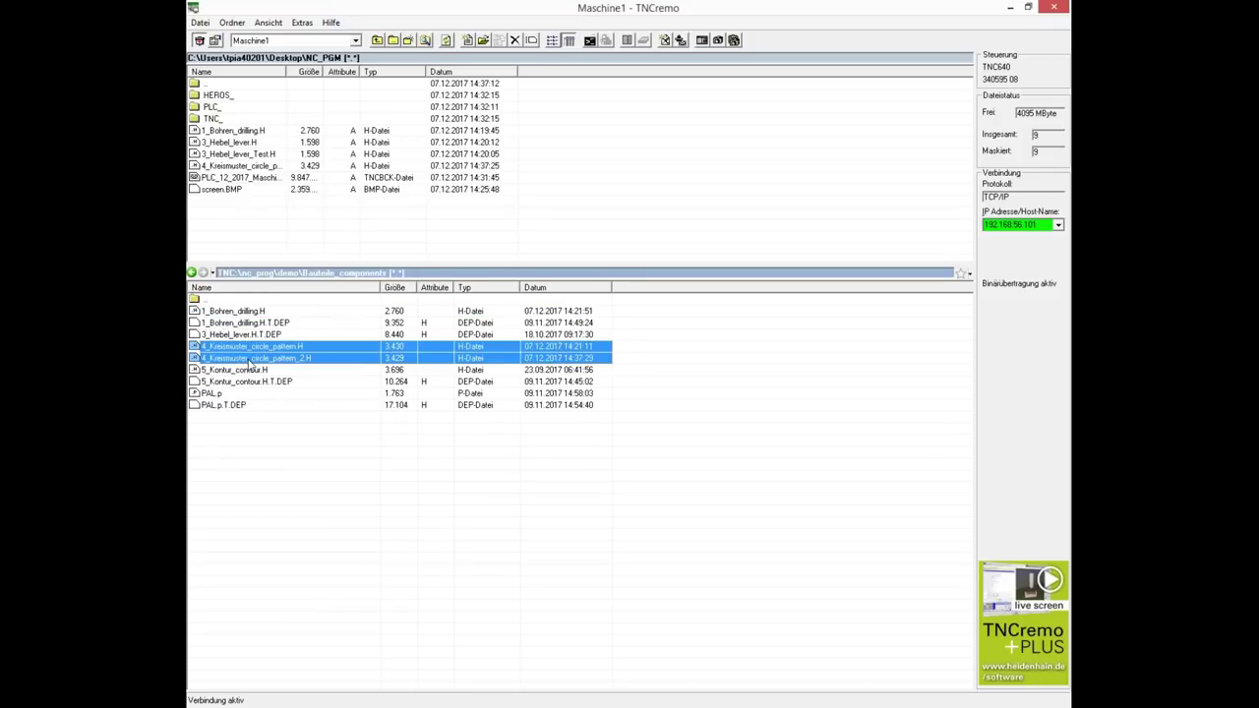
right_click(246, 359)
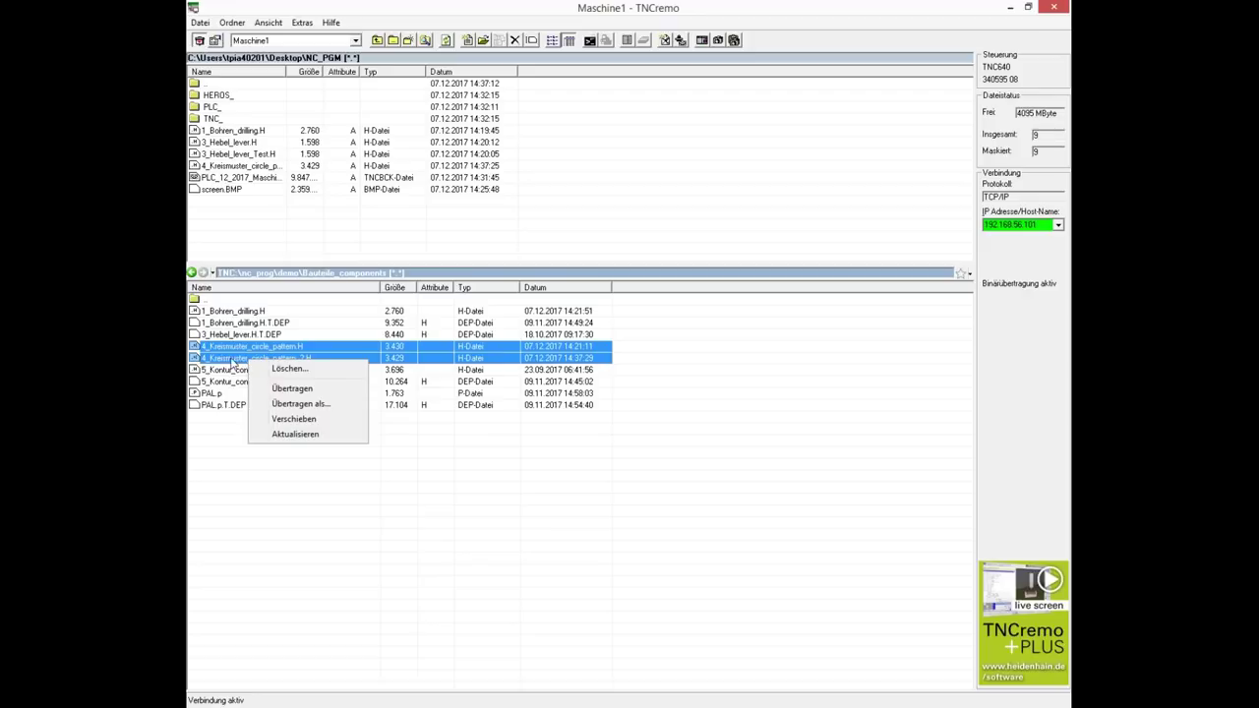
left_click(227, 350)
right_click(227, 350)
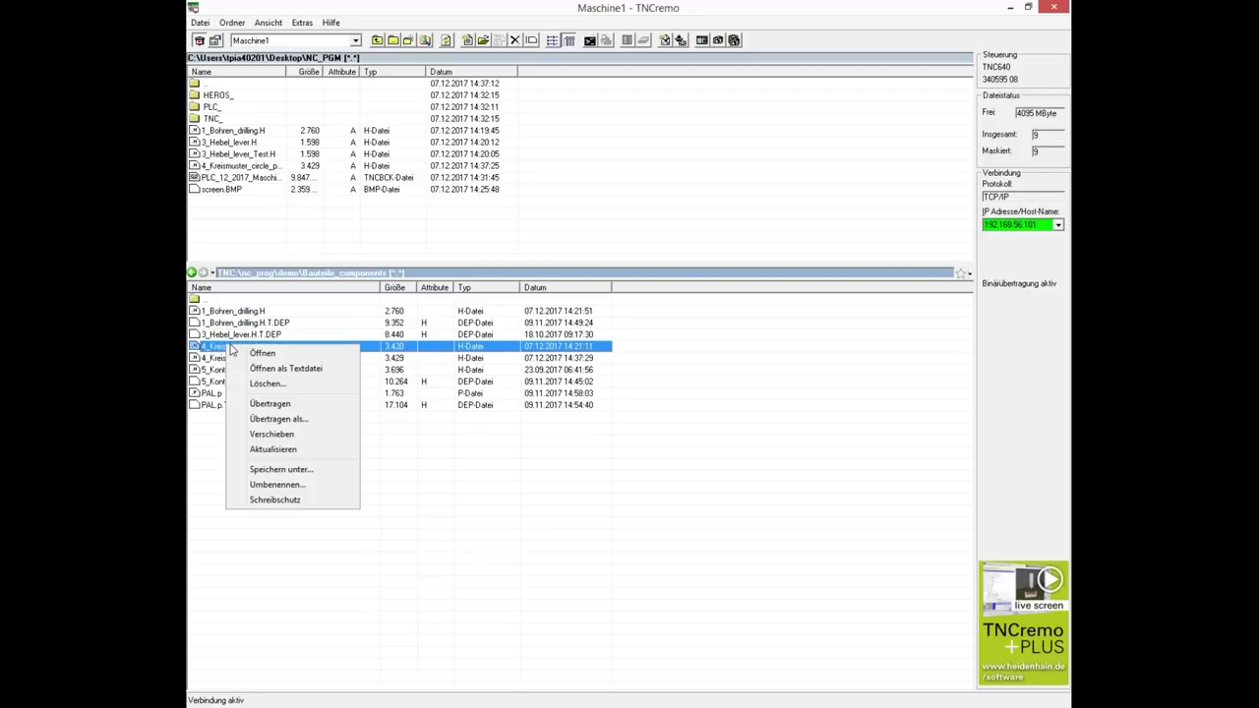
left_click(284, 405)
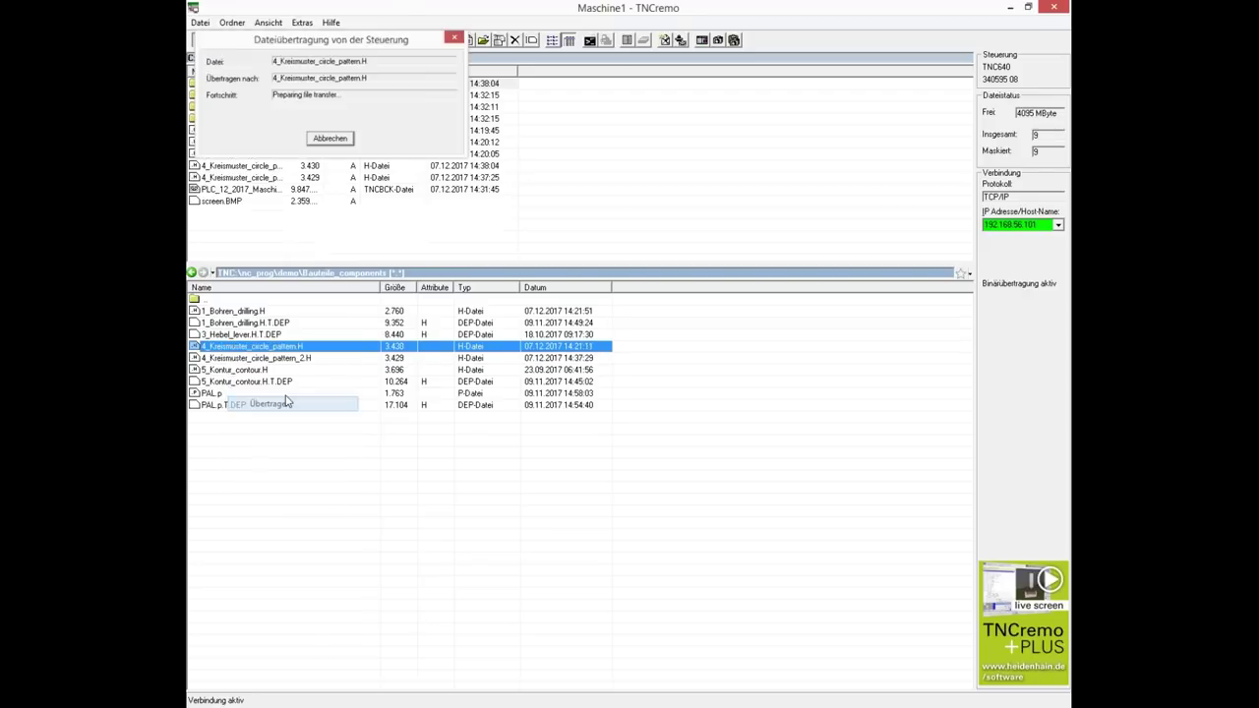
Compare the two Kreismuster programs from the PC folder
left_click(261, 179, "ctrl")
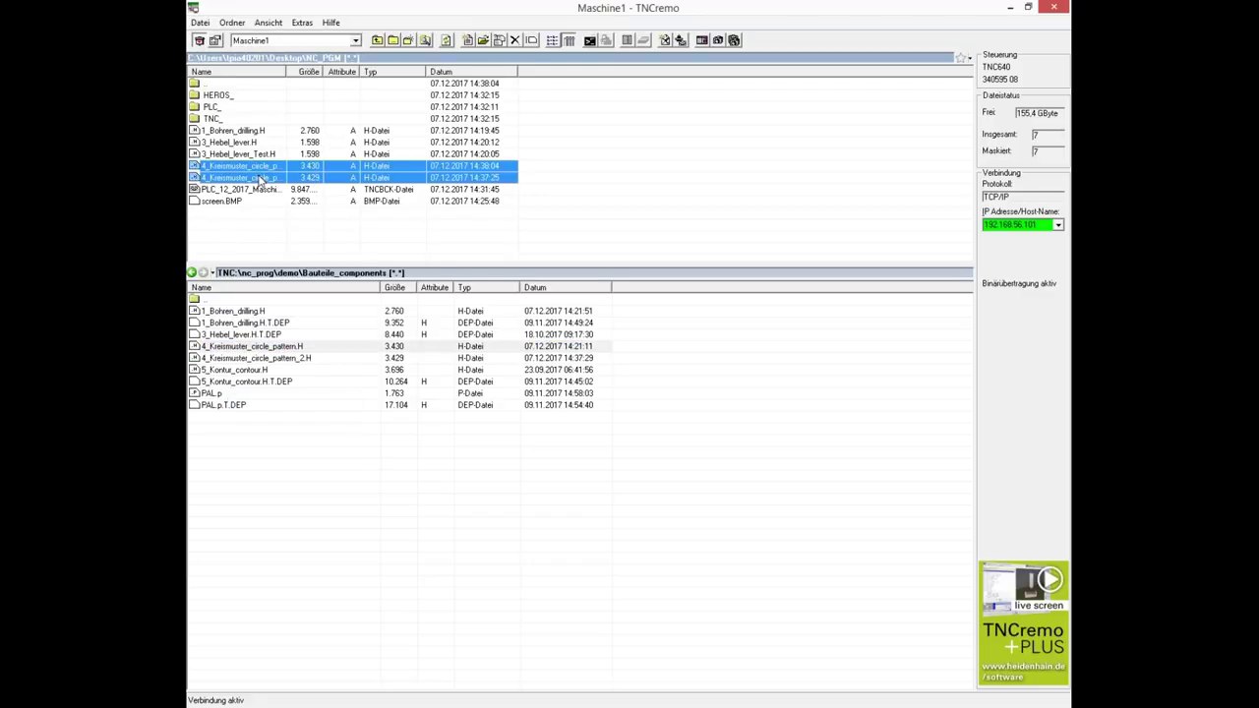
right_click(261, 179)
left_click(303, 271)
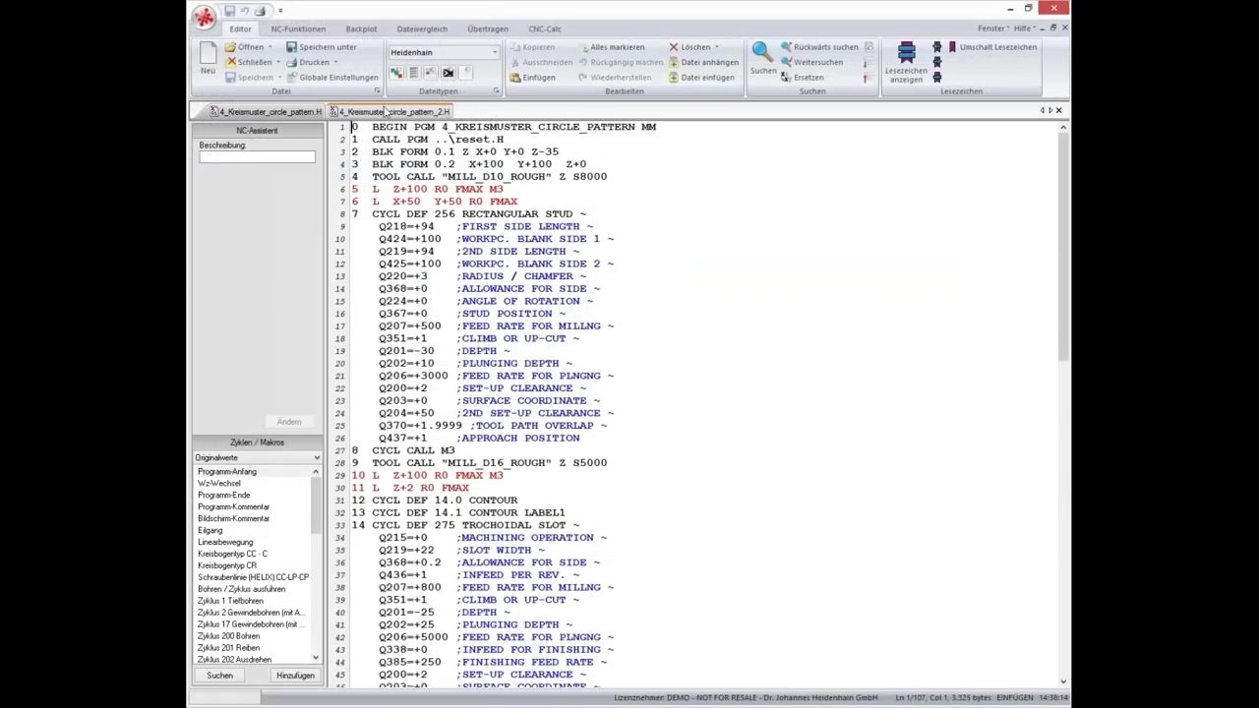
Review the changed spindle speeds on the Dateivergleich tab, then close CIMCOEdit
left_click(424, 30)
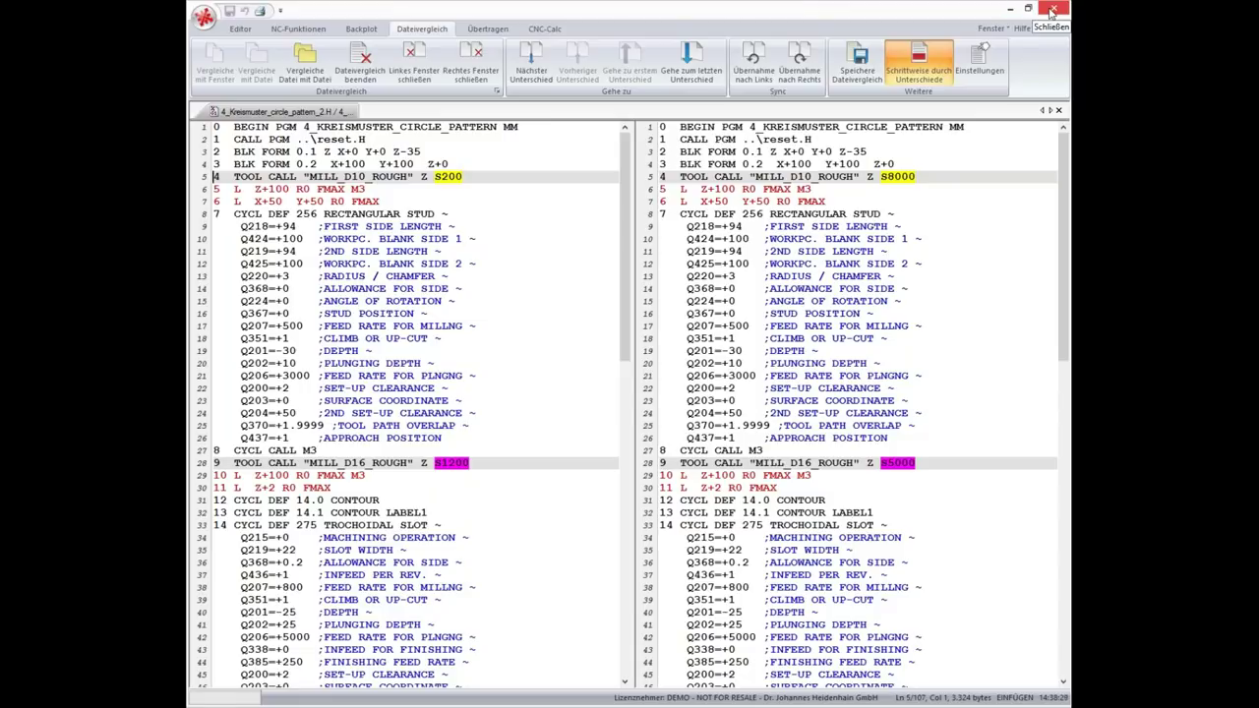
left_click(1053, 10)
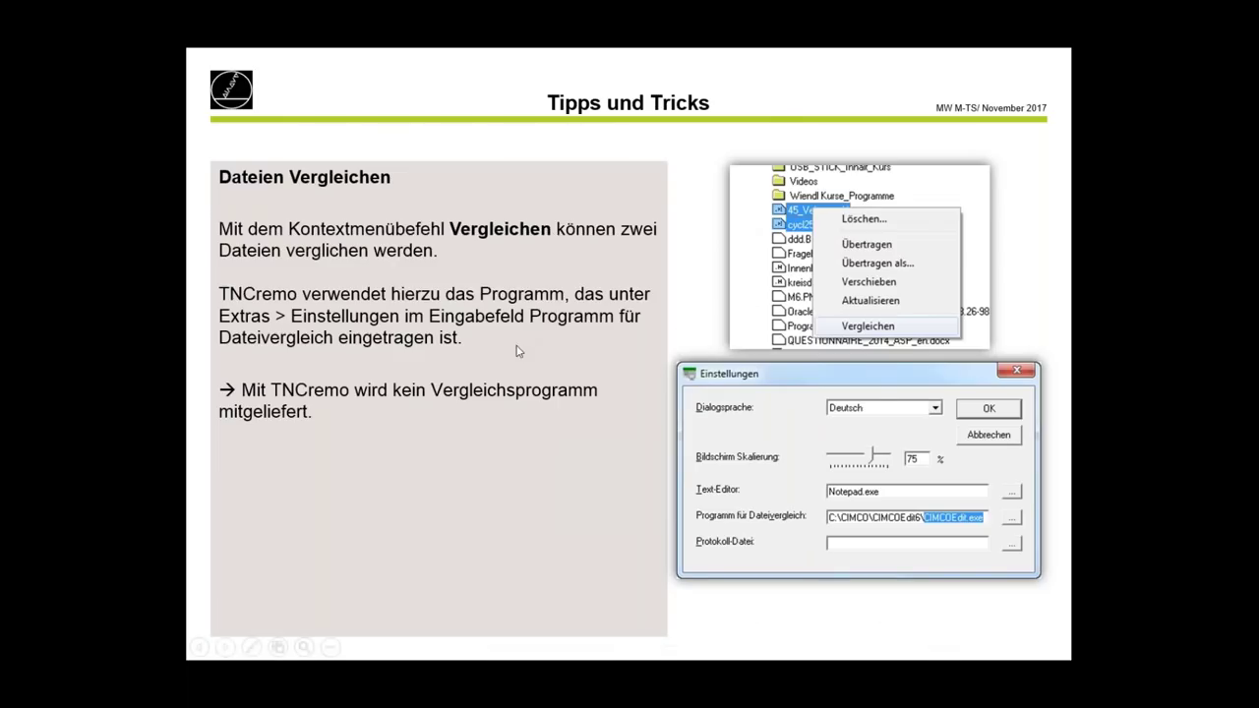
Advance past the Maskieren file list example to the configuration import/export slide
left_click(515, 348)
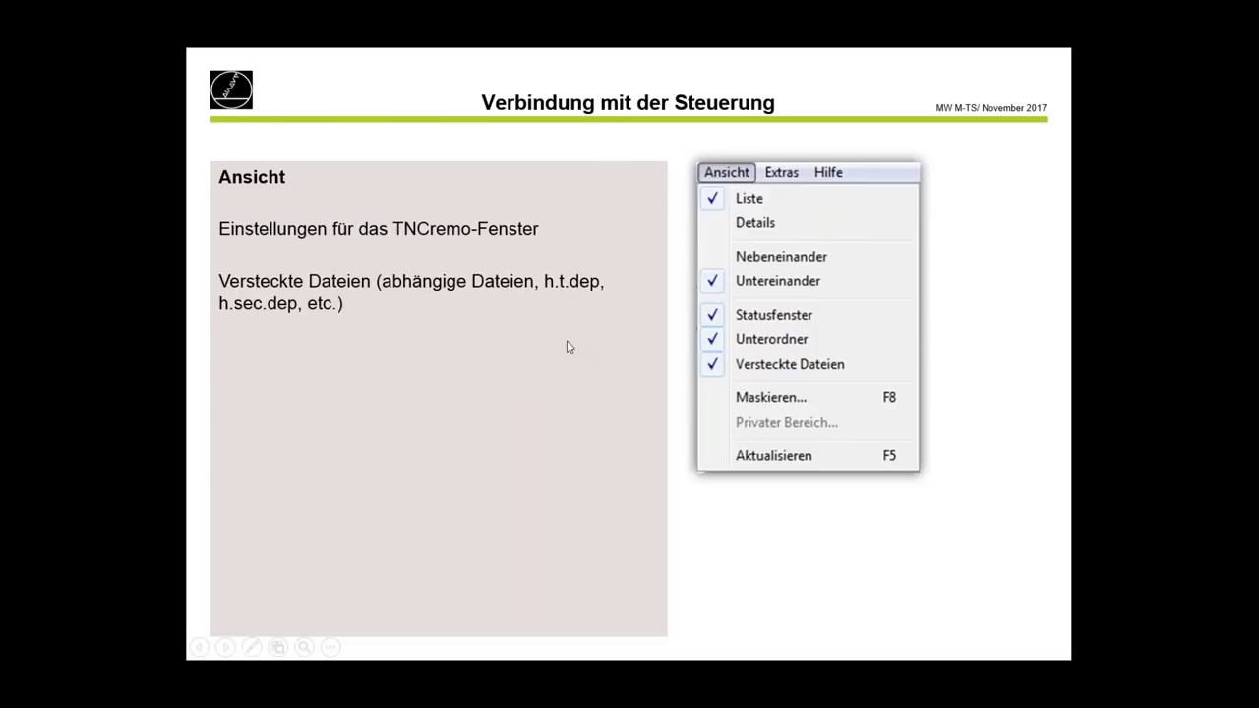
left_click(568, 346)
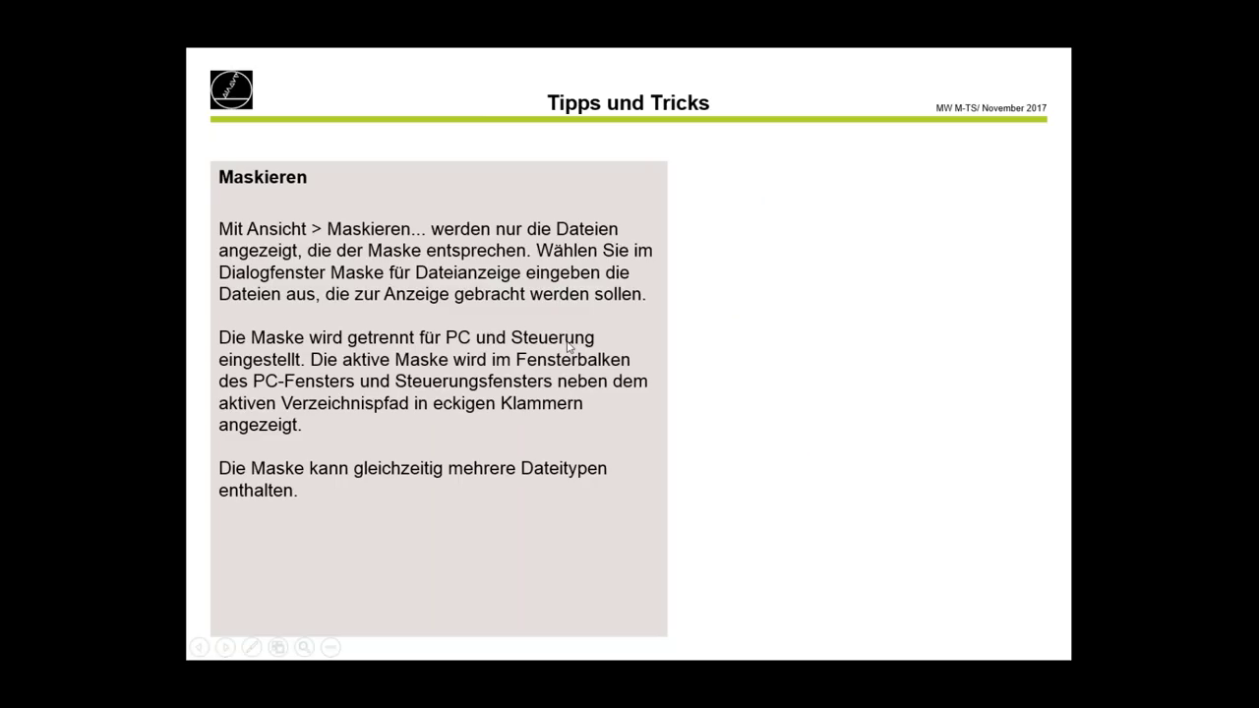
left_click(568, 346)
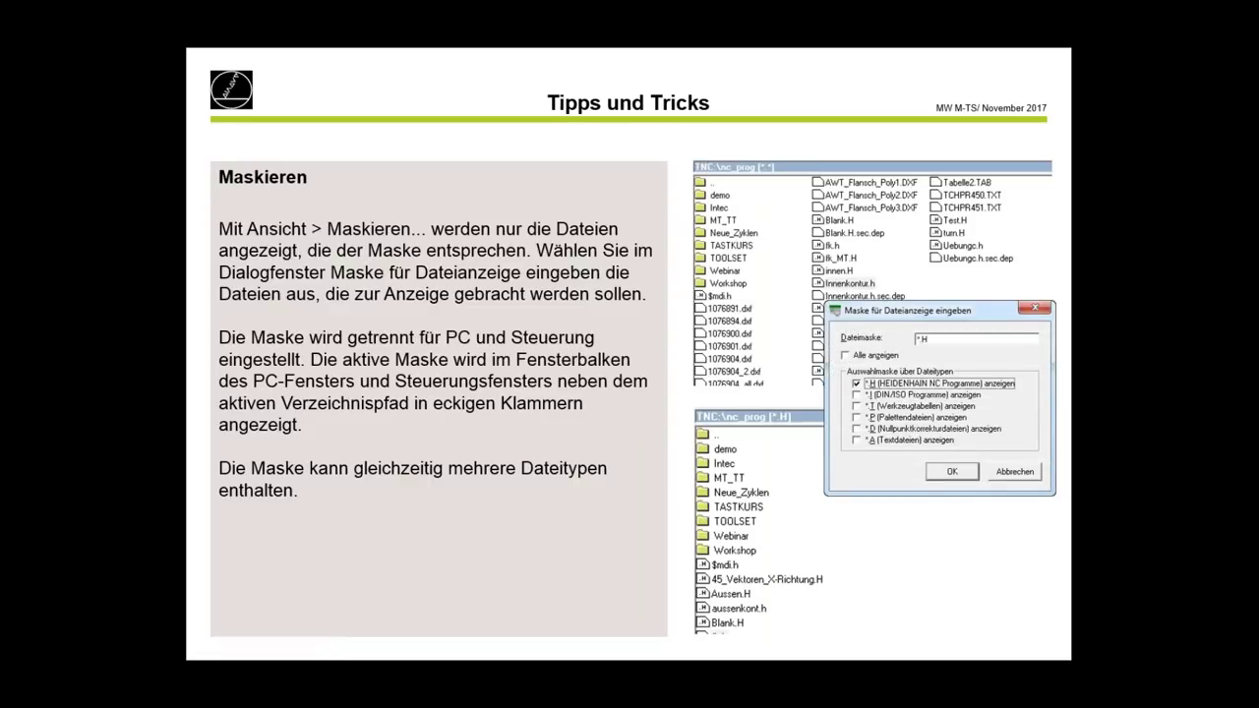
key("Right")
key("Right")
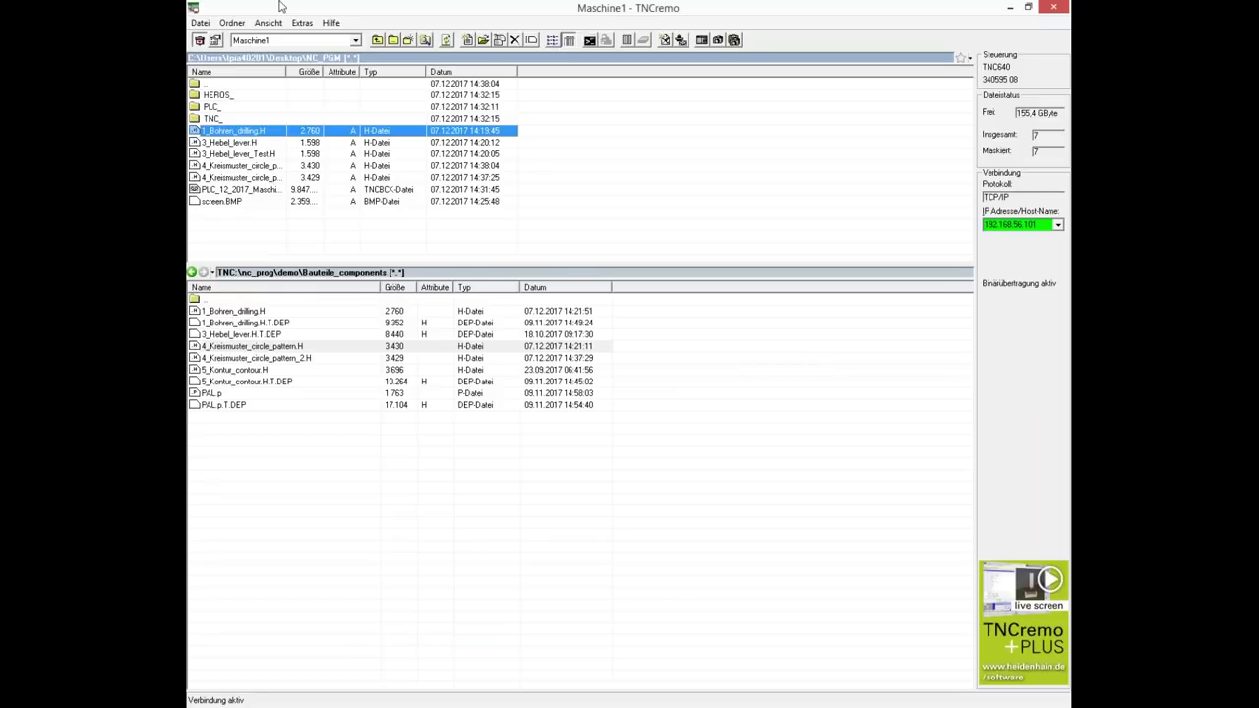
Disconnect and export the connection configuration as TNCremo.reg
left_click(198, 41)
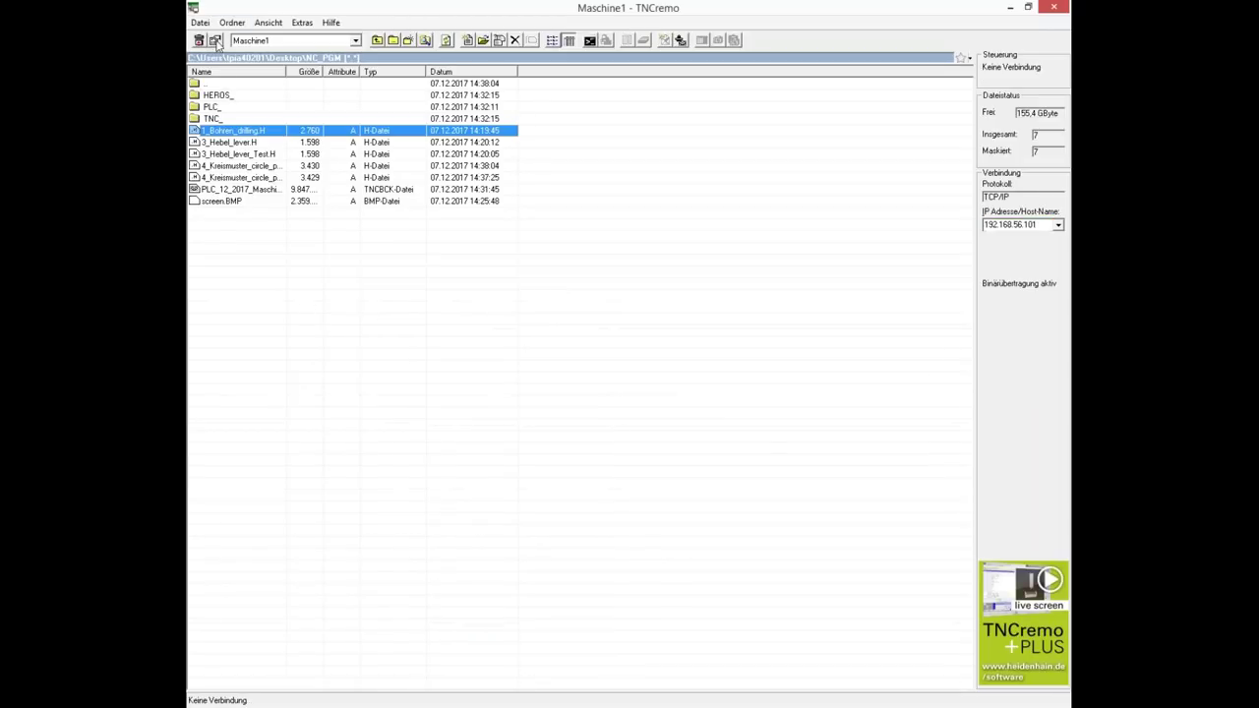
left_click(214, 40)
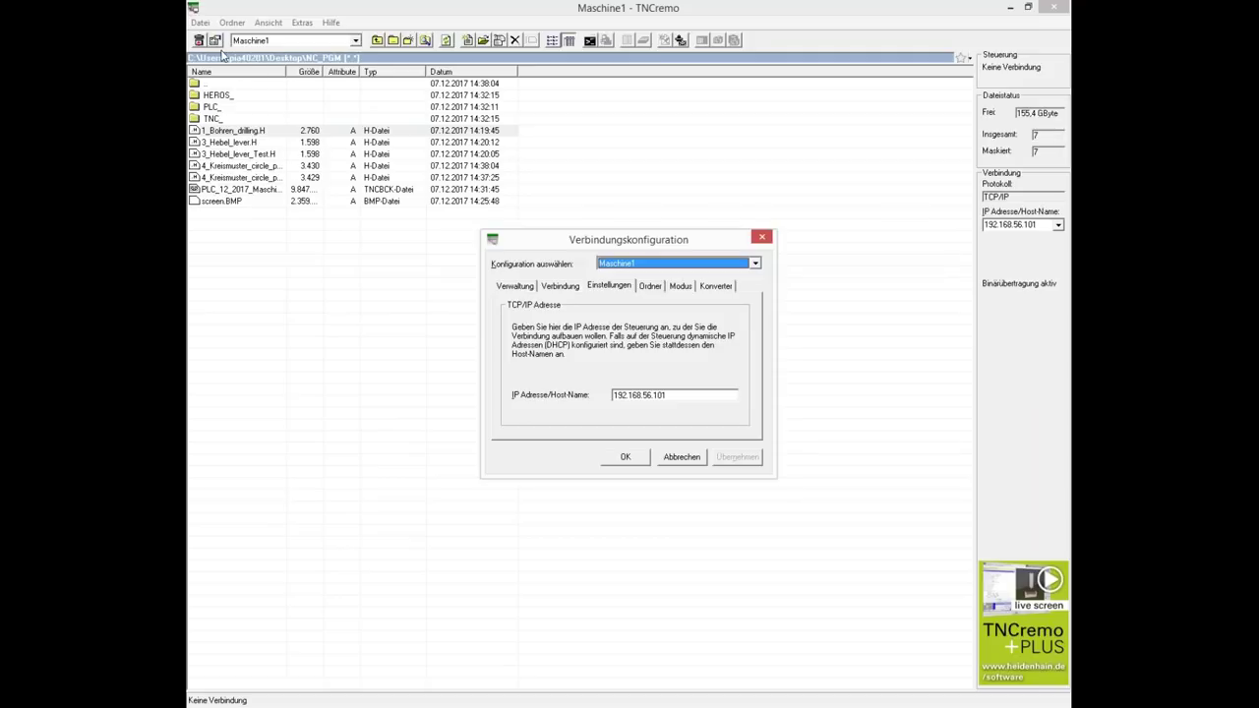
left_click(510, 287)
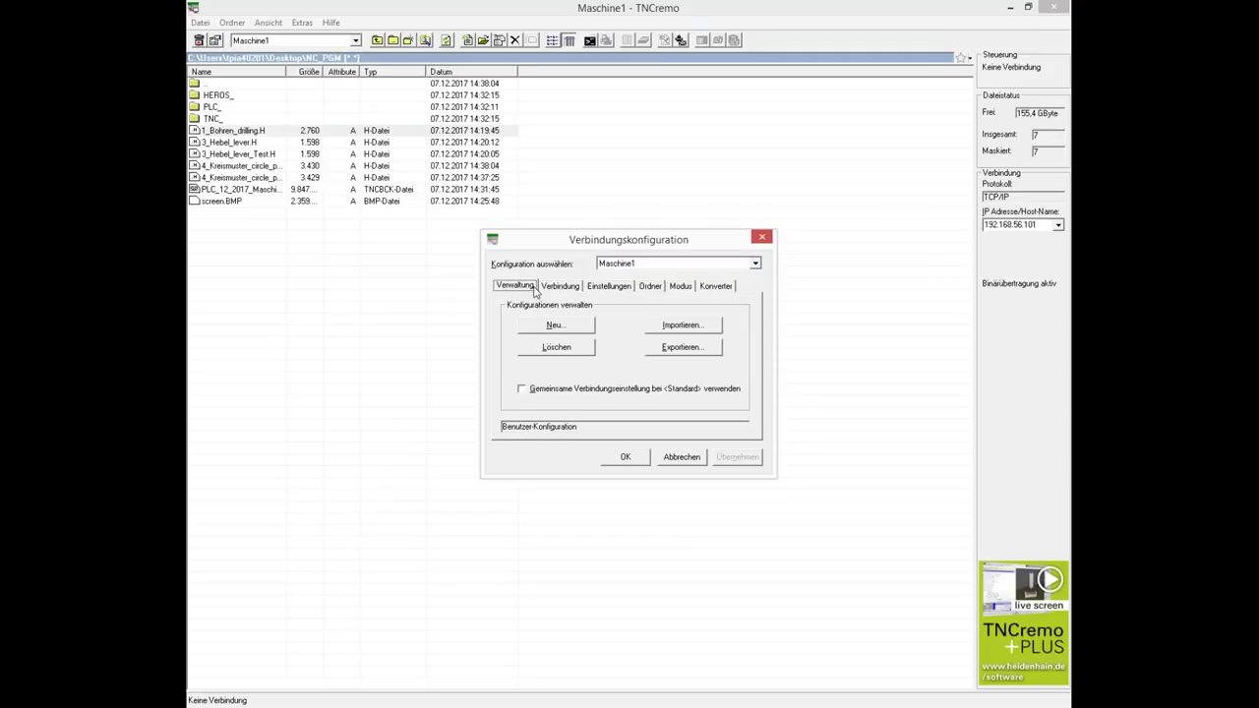
left_click(695, 348)
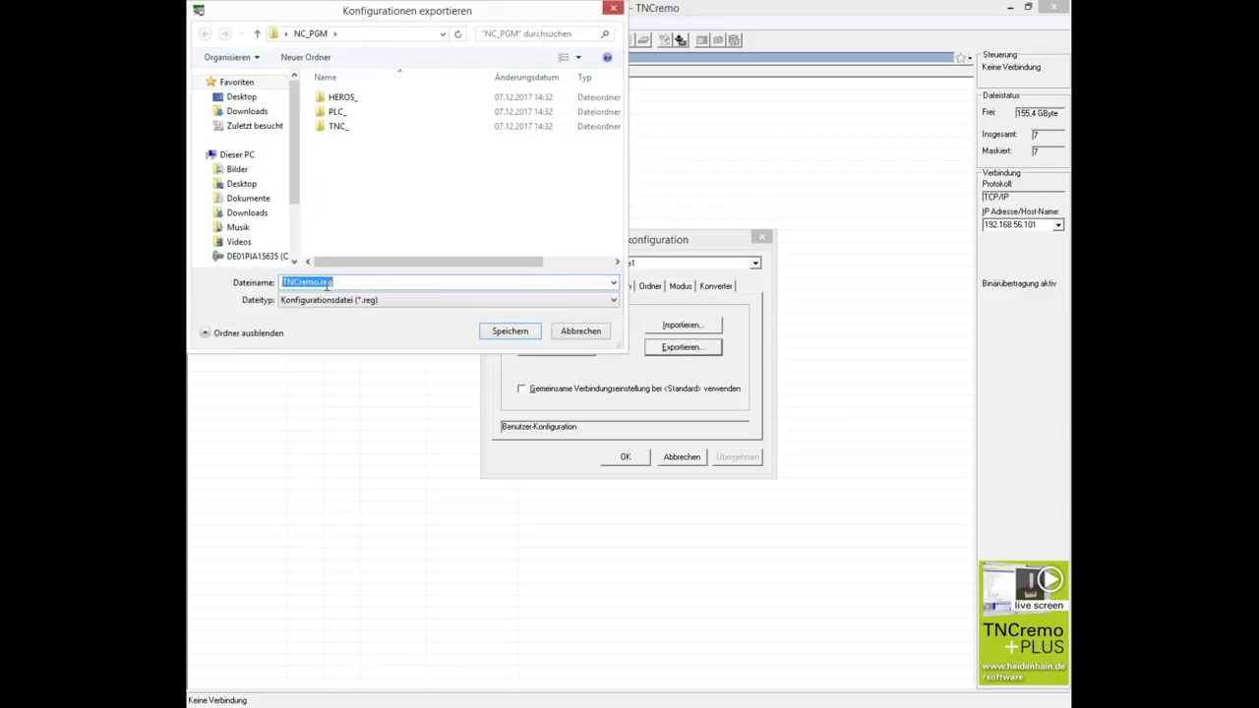
left_click(504, 335)
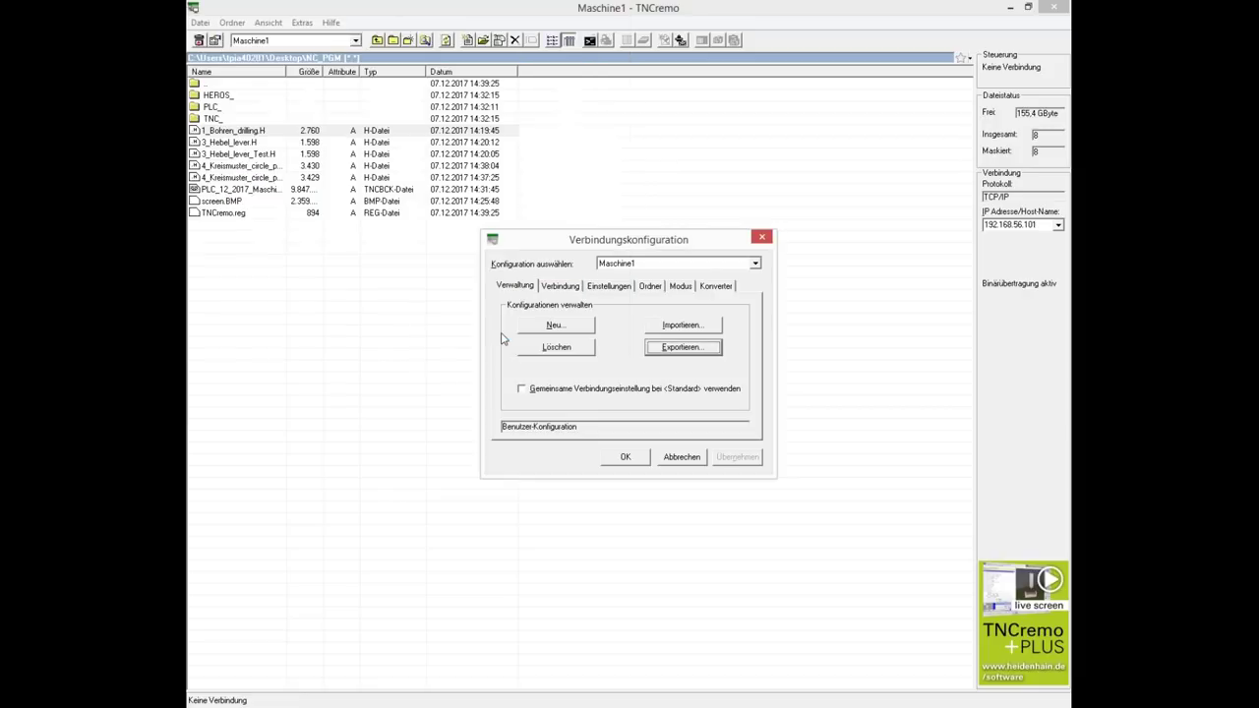
Demonstrate importing TNCremo.reg, cancel, then move on to the TNC 124 Konverter slide
left_click(682, 326)
left_click(340, 141)
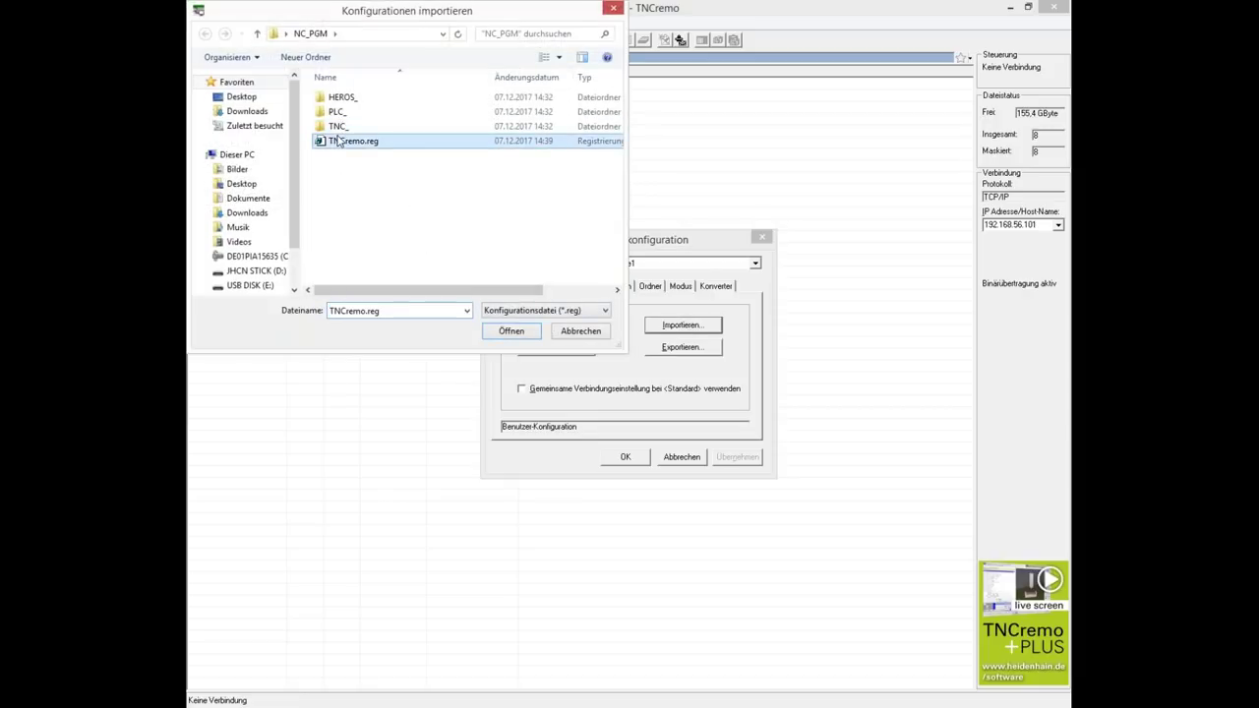
left_click(570, 335)
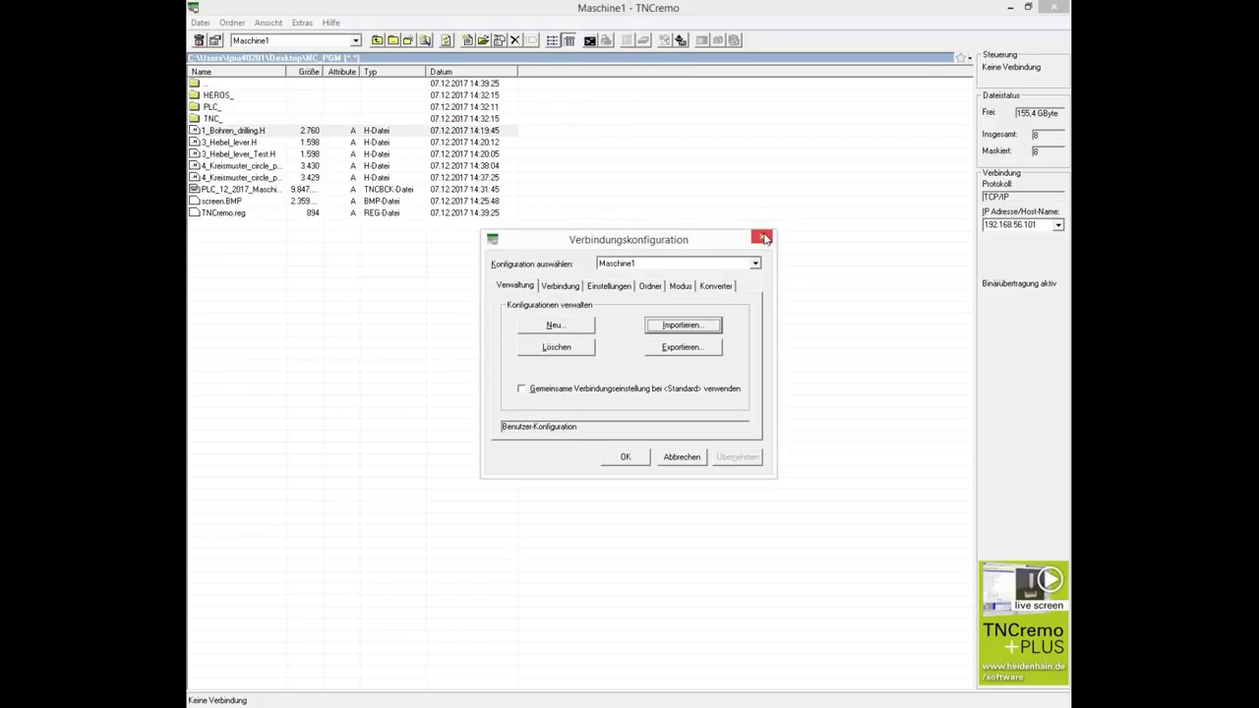
left_click(764, 238)
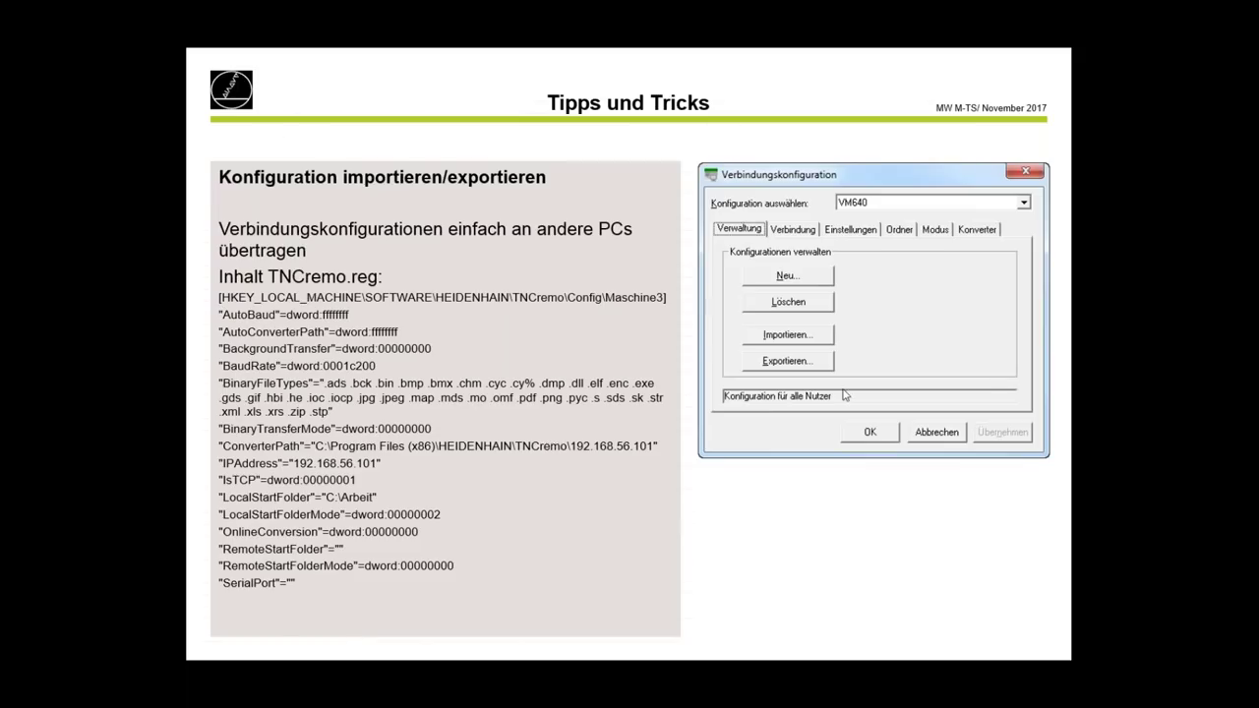
left_click(641, 380)
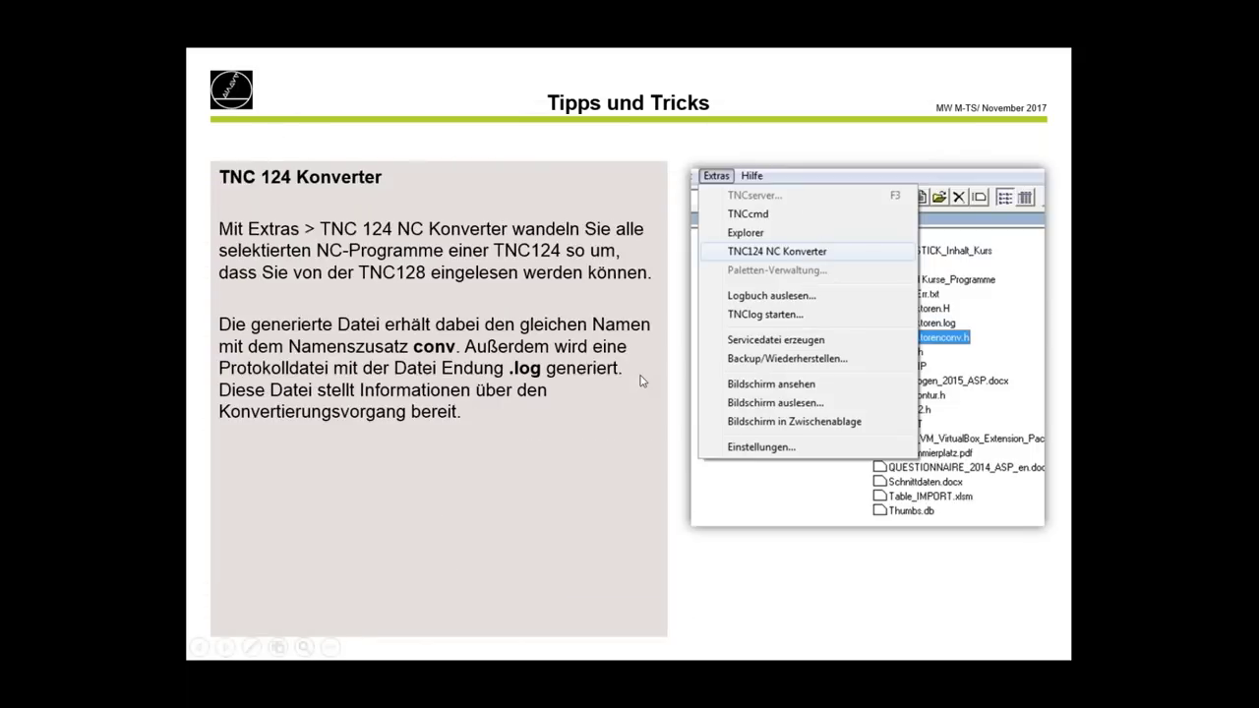